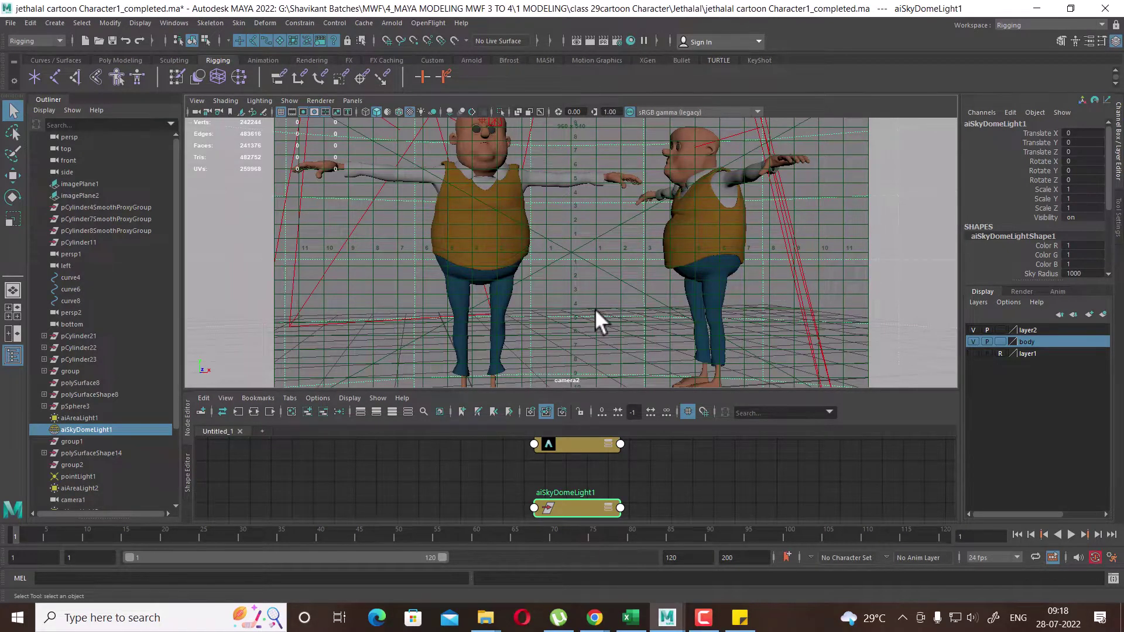
# In the perspective view, select the whole right-hand character group and delete it
pyautogui.press('space')
pyautogui.moveTo(582, 243); pyautogui.dragTo(646, 323)
pyautogui.scroll(-5, 341, 204)
pyautogui.scroll(-3, 631, 281)
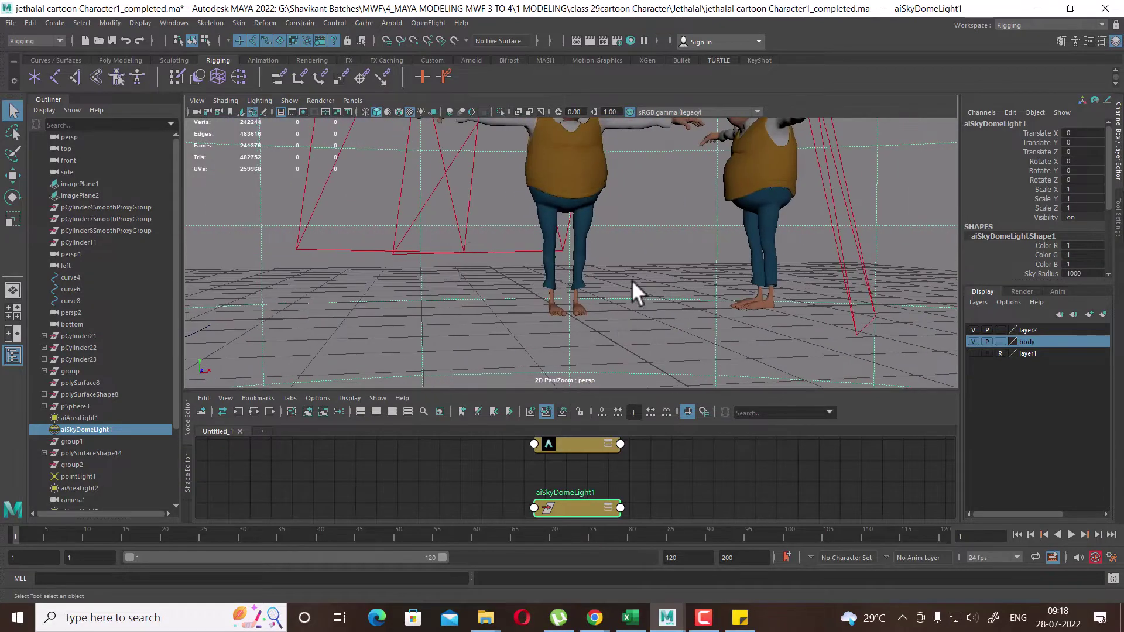
pyautogui.scroll(-4, 632, 281)
pyautogui.scroll(-2, 618, 276)
pyautogui.click(679, 237)
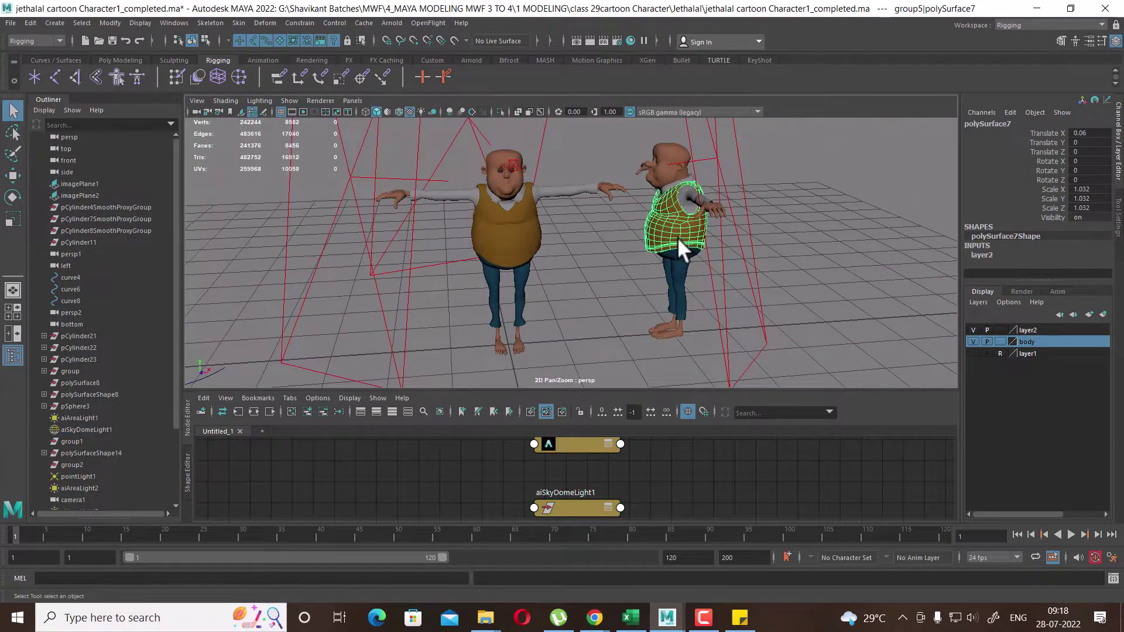
pyautogui.press('Up')
pyautogui.press('Delete')
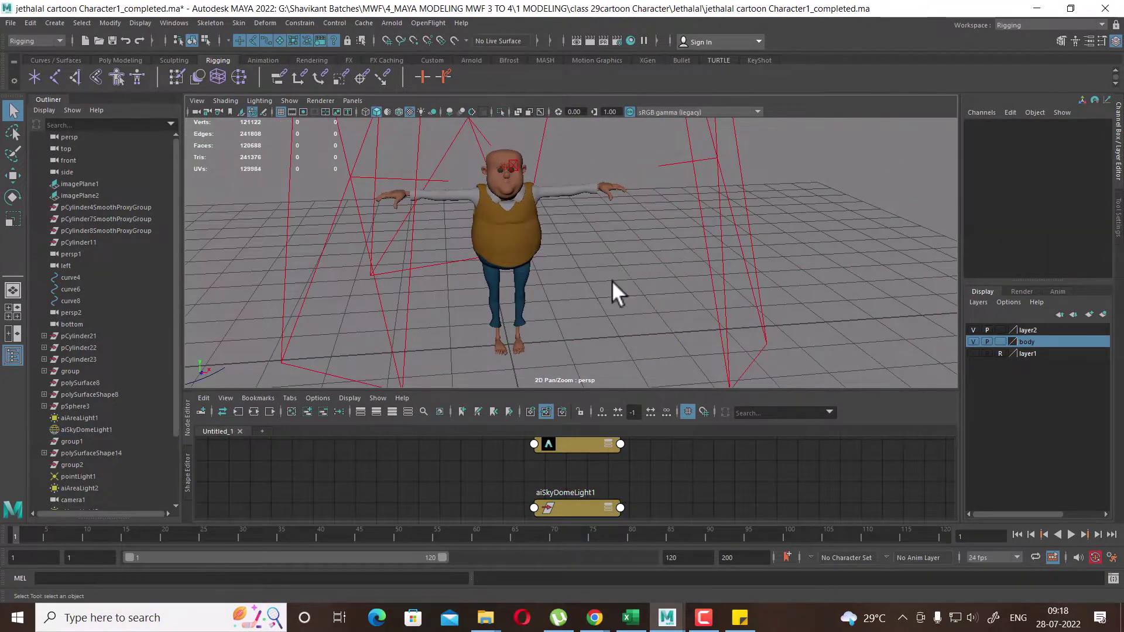
pyautogui.scroll(-3, 571, 284)
# Hide the red wireframe frames using the viewport Show menu
pyautogui.keyDown('alt'); pyautogui.moveTo(664, 319); pyautogui.dragTo(431, 258); pyautogui.keyUp('alt')
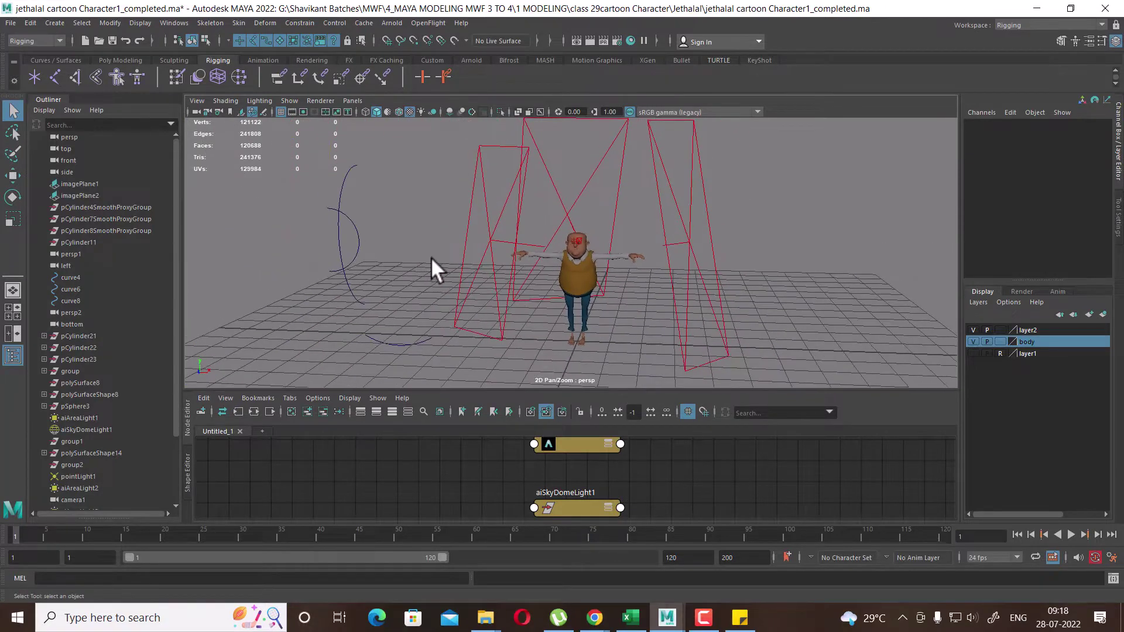
pyautogui.click(289, 100)
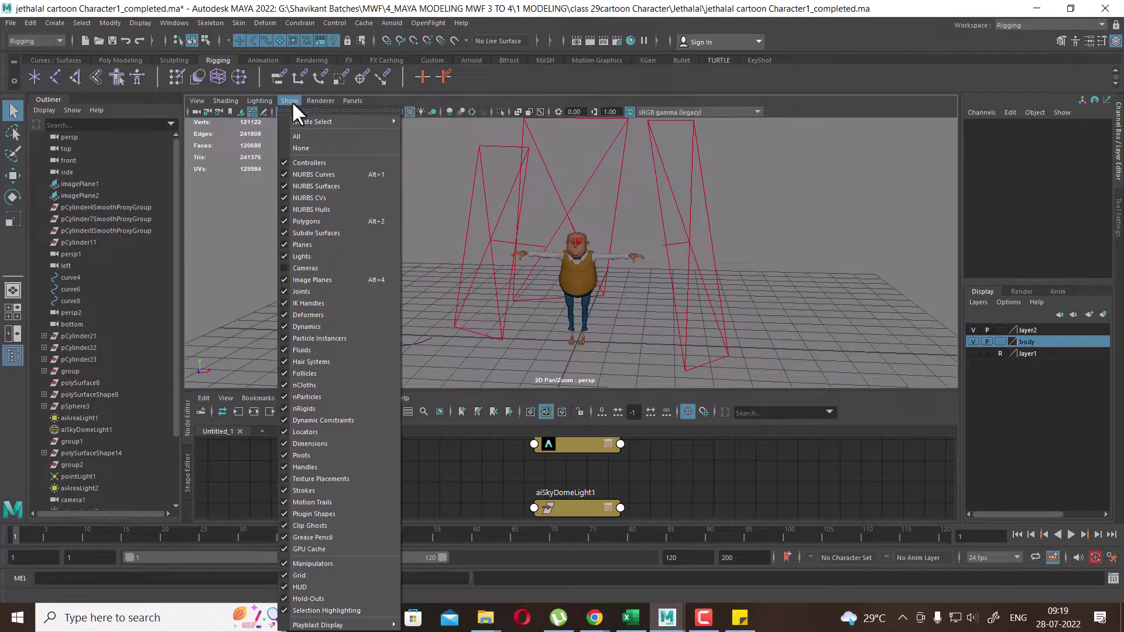
pyautogui.click(326, 248)
pyautogui.keyDown('alt'); pyautogui.moveTo(751, 233); pyautogui.dragTo(711, 269, button='right'); pyautogui.keyUp('alt')
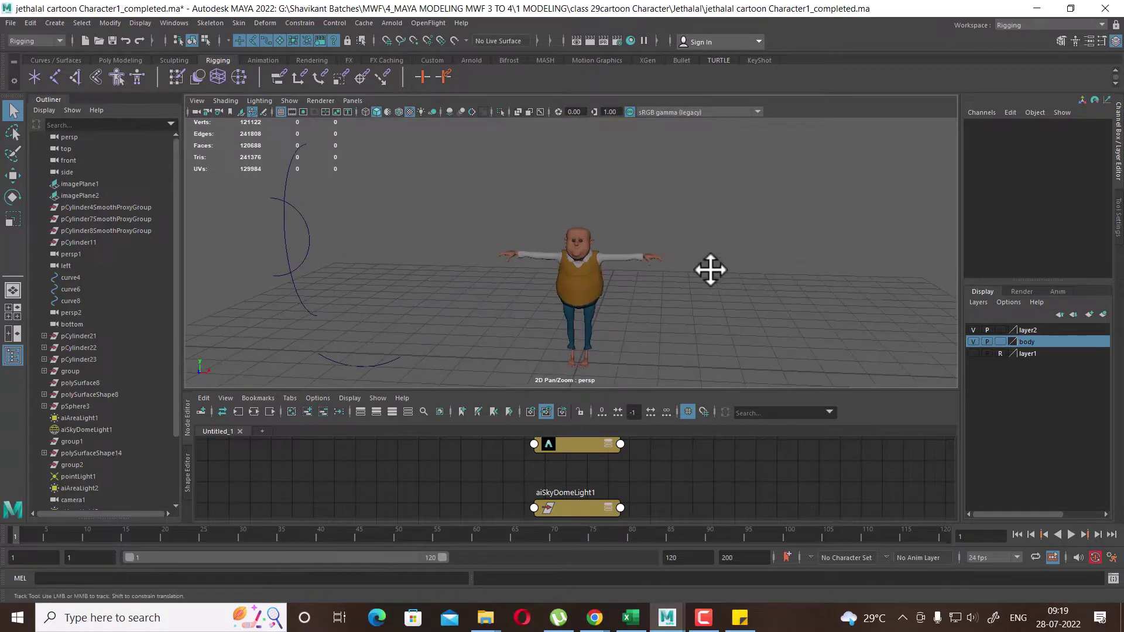
pyautogui.keyDown('alt'); pyautogui.moveTo(711, 268); pyautogui.dragTo(741, 222, button='middle'); pyautogui.keyUp('alt')
# Box-select the whole character body with the Move tool active
pyautogui.moveTo(763, 154); pyautogui.dragTo(421, 264)
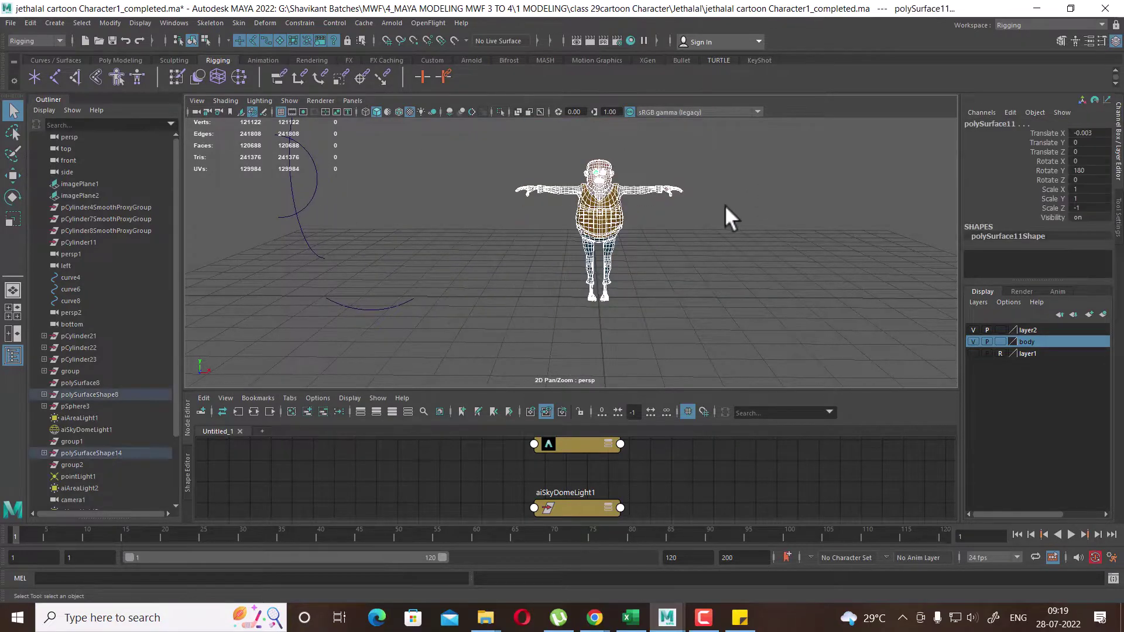
pyautogui.click(746, 151)
pyautogui.moveTo(761, 148); pyautogui.dragTo(498, 335)
pyautogui.moveTo(498, 335)
pyautogui.keyDown('alt'); pyautogui.mouseDown(button='right')
pyautogui.moveTo(695, 294)
pyautogui.moveTo(703, 317)
pyautogui.mouseUp(button='right'); pyautogui.keyUp('alt')
pyautogui.press('w')
pyautogui.keyDown('alt'); pyautogui.moveTo(703, 317); pyautogui.dragTo(623, 289, button='middle'); pyautogui.keyUp('alt')
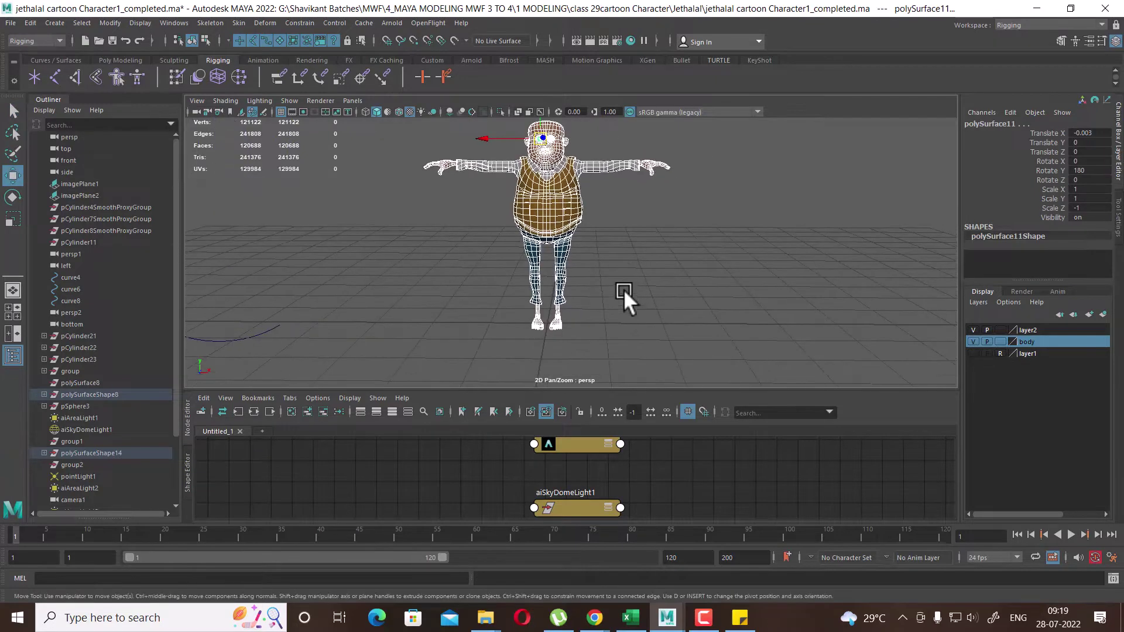
pyautogui.keyDown('alt'); pyautogui.moveTo(576, 281); pyautogui.dragTo(589, 281); pyautogui.keyUp('alt')
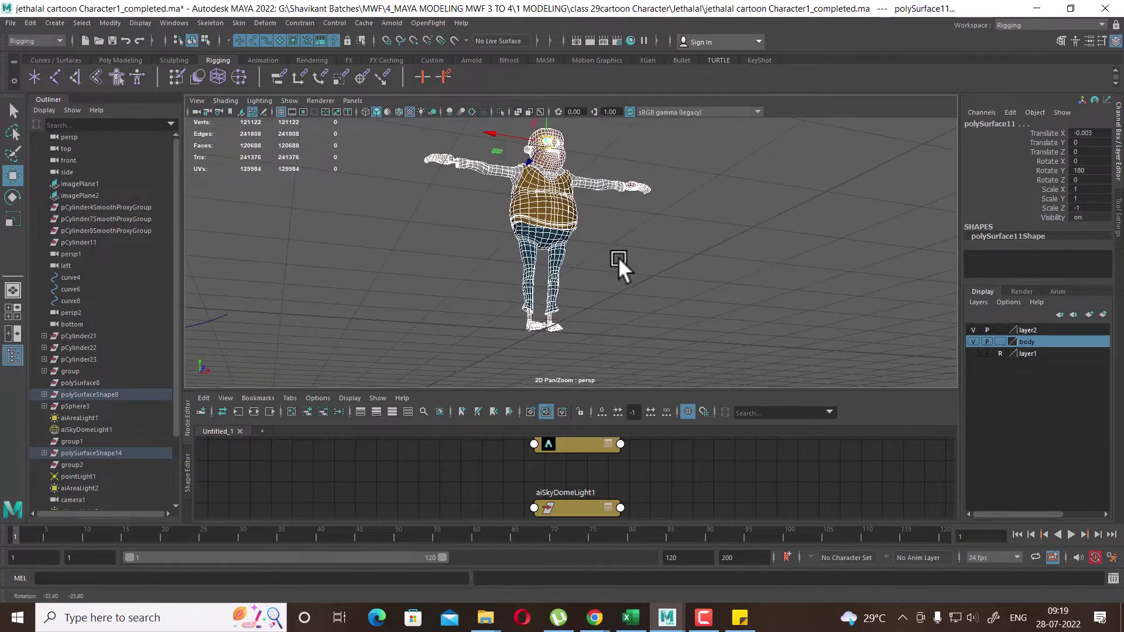
# Switch the viewport to the front view and frame the character
pyautogui.press('space')
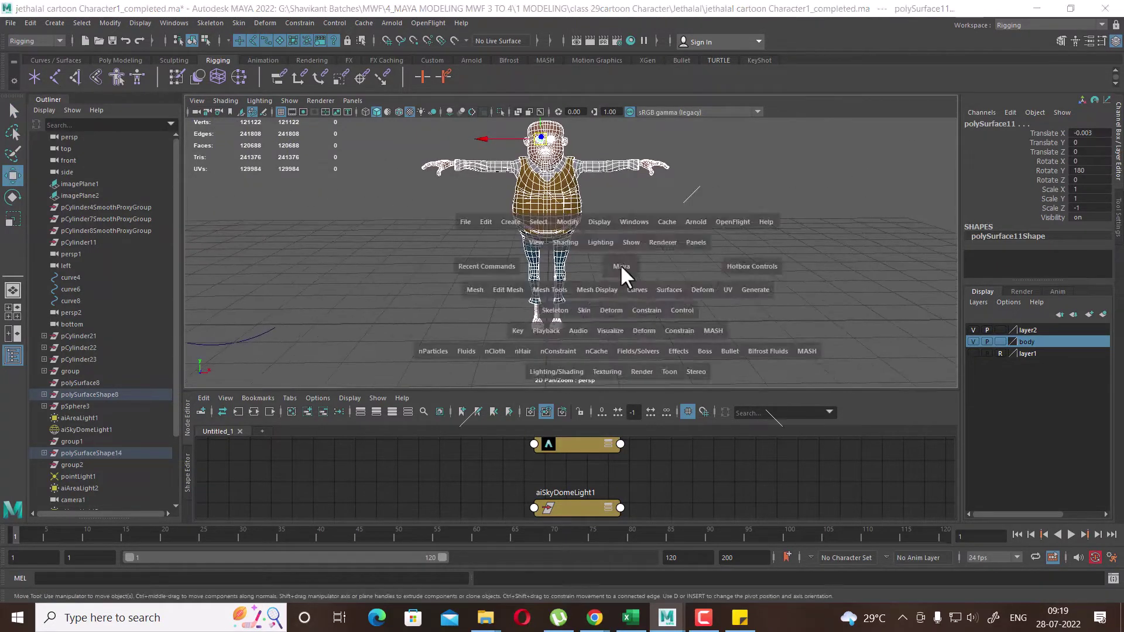
pyautogui.moveTo(626, 310); pyautogui.dragTo(631, 305)
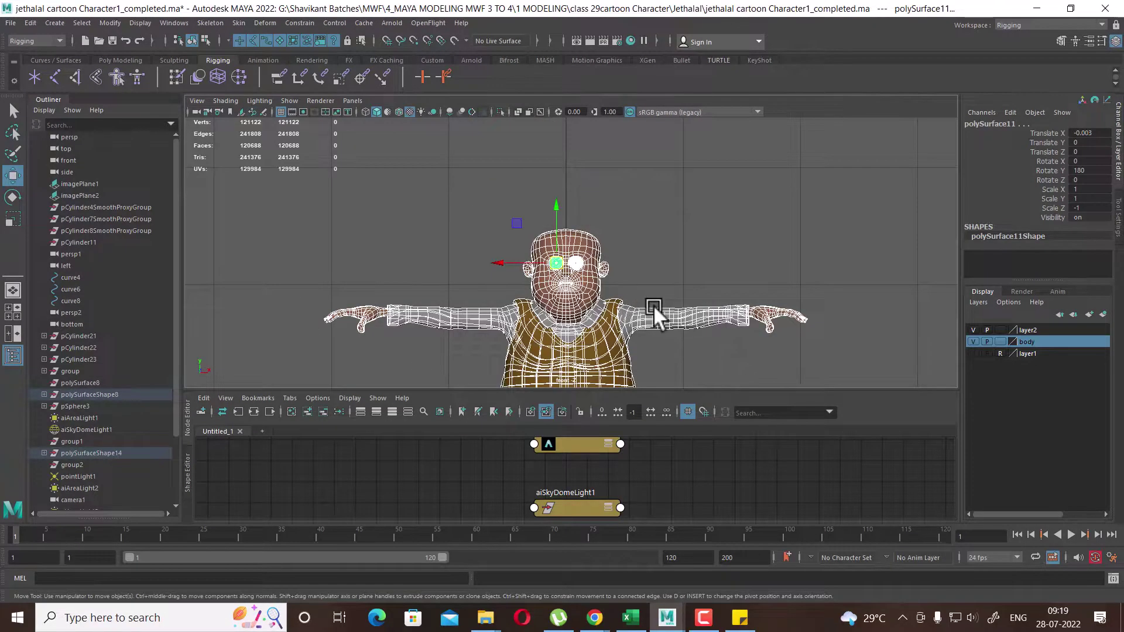
pyautogui.moveTo(653, 304)
pyautogui.keyDown('alt'); pyautogui.mouseDown(button='right')
pyautogui.moveTo(641, 266)
pyautogui.moveTo(650, 255)
pyautogui.mouseUp(button='right'); pyautogui.keyUp('alt')
pyautogui.scroll(3, 723, 308)
pyautogui.scroll(2, 676, 188)
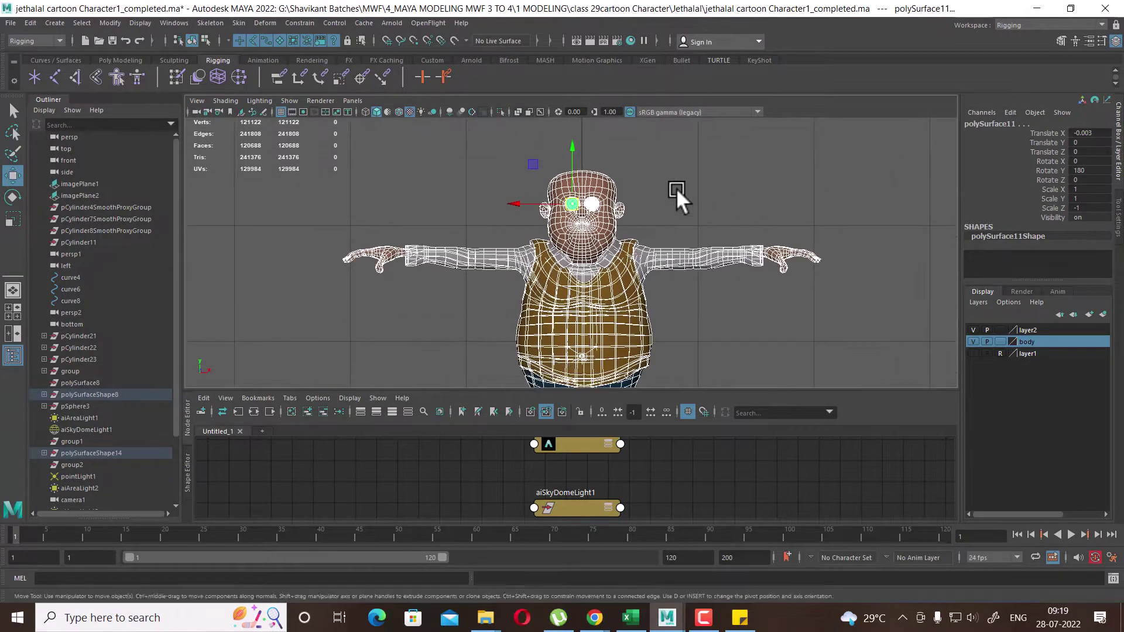
pyautogui.scroll(2, 741, 313)
pyautogui.scroll(2, 609, 158)
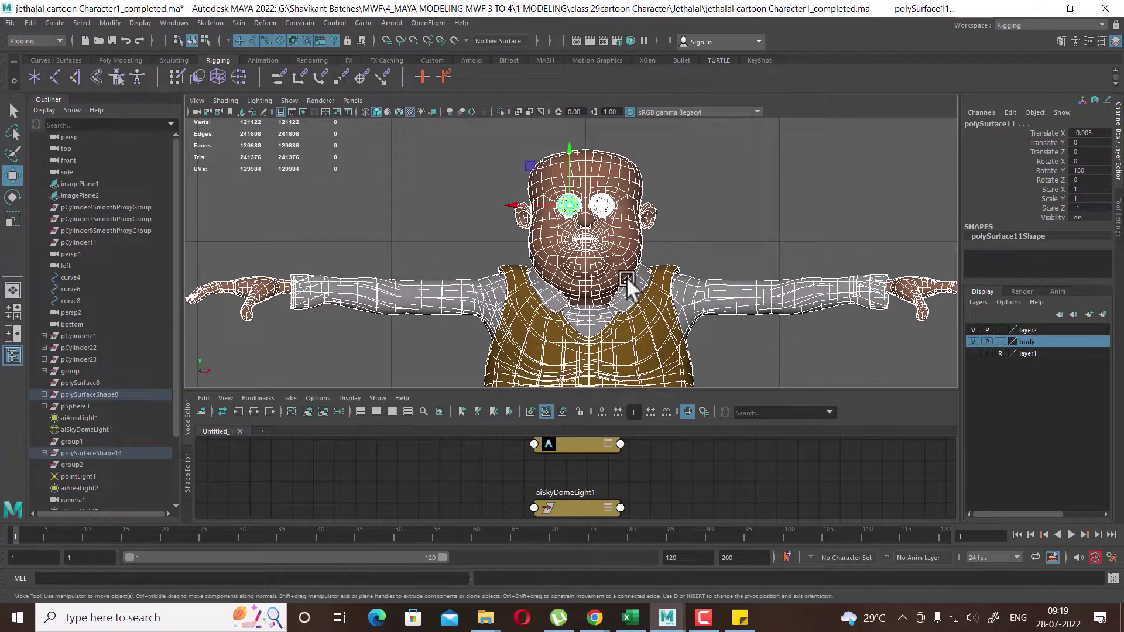
pyautogui.scroll(-6, 625, 287)
pyautogui.click(474, 196)
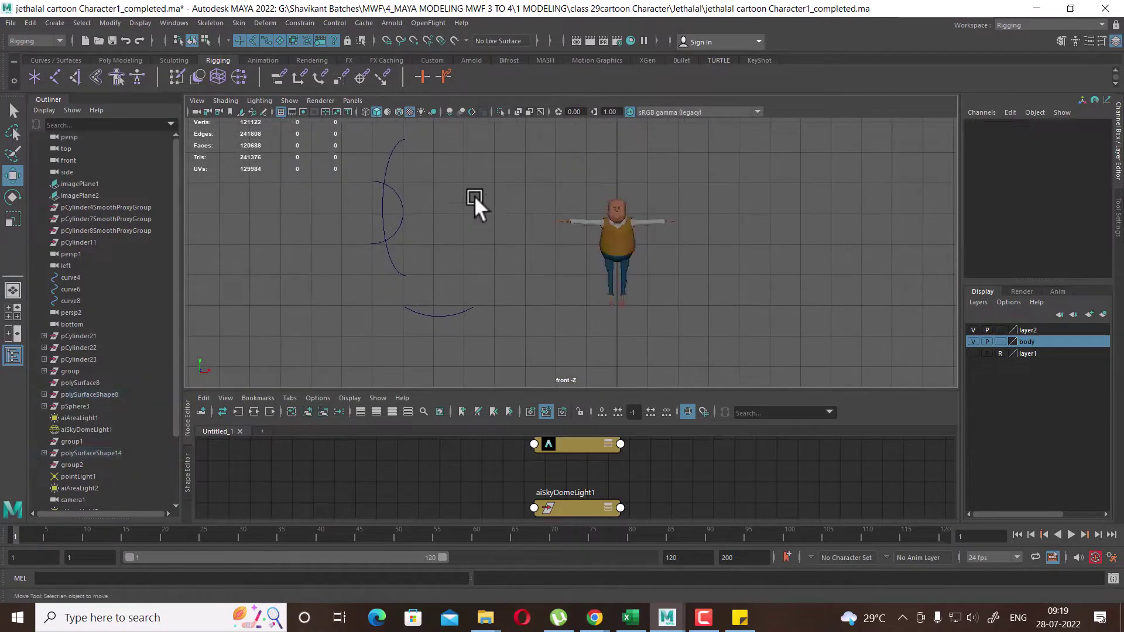
pyautogui.moveTo(343, 380); pyautogui.dragTo(597, 181)
pyautogui.moveTo(534, 160); pyautogui.dragTo(719, 368)
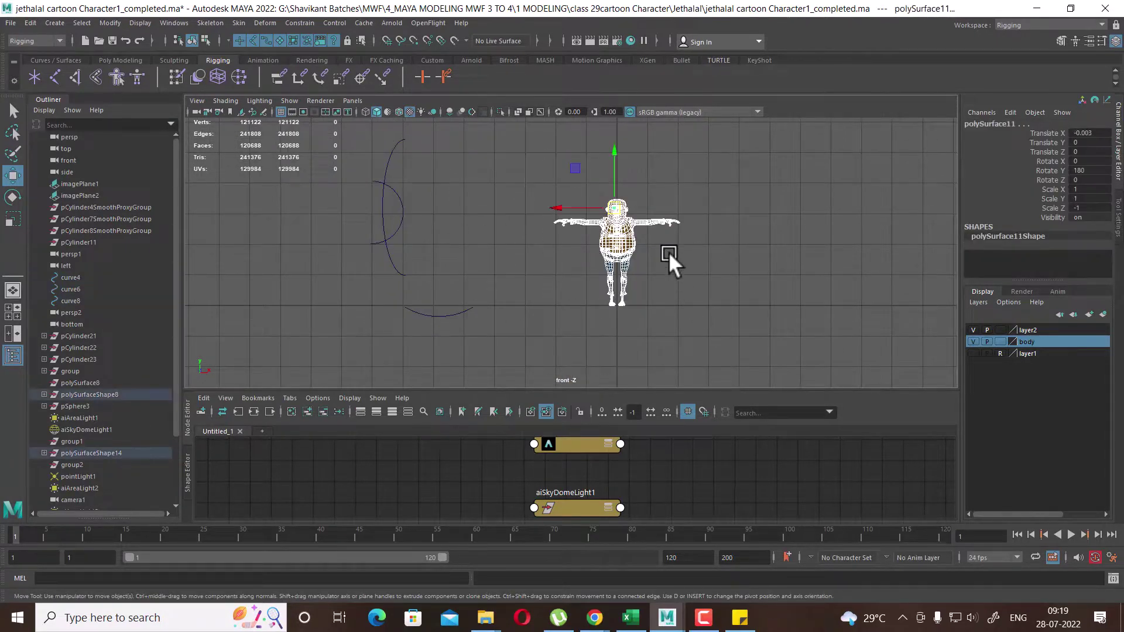
pyautogui.scroll(2, 668, 252)
pyautogui.scroll(2, 702, 263)
pyautogui.scroll(1, 702, 291)
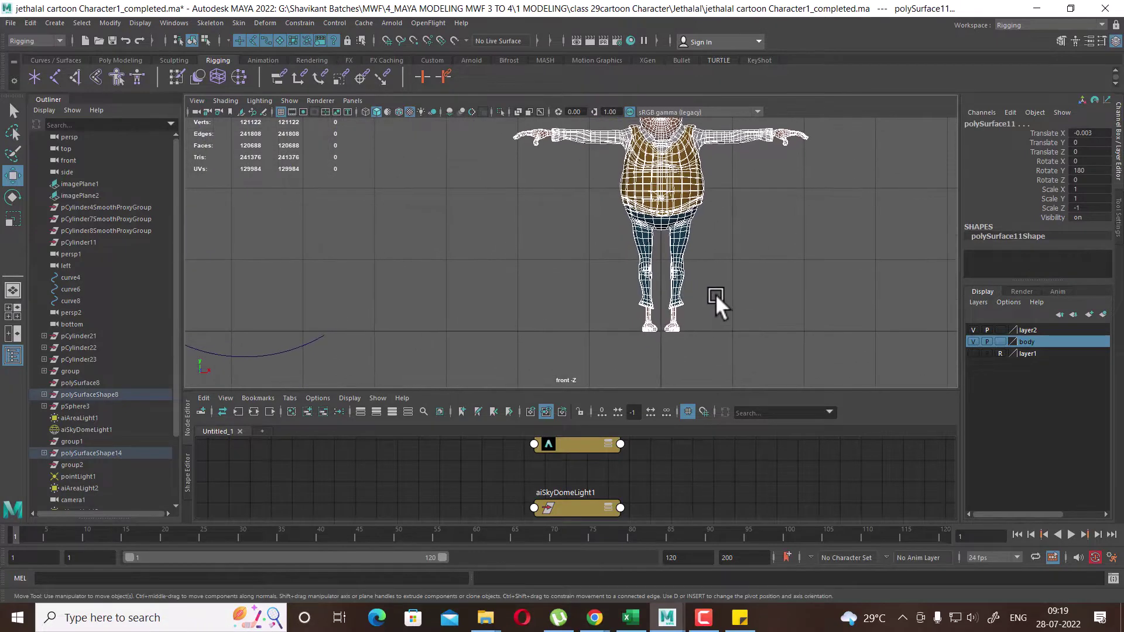
pyautogui.keyDown('alt'); pyautogui.moveTo(716, 294); pyautogui.dragTo(664, 314, button='middle'); pyautogui.keyUp('alt')
pyautogui.click(701, 307)
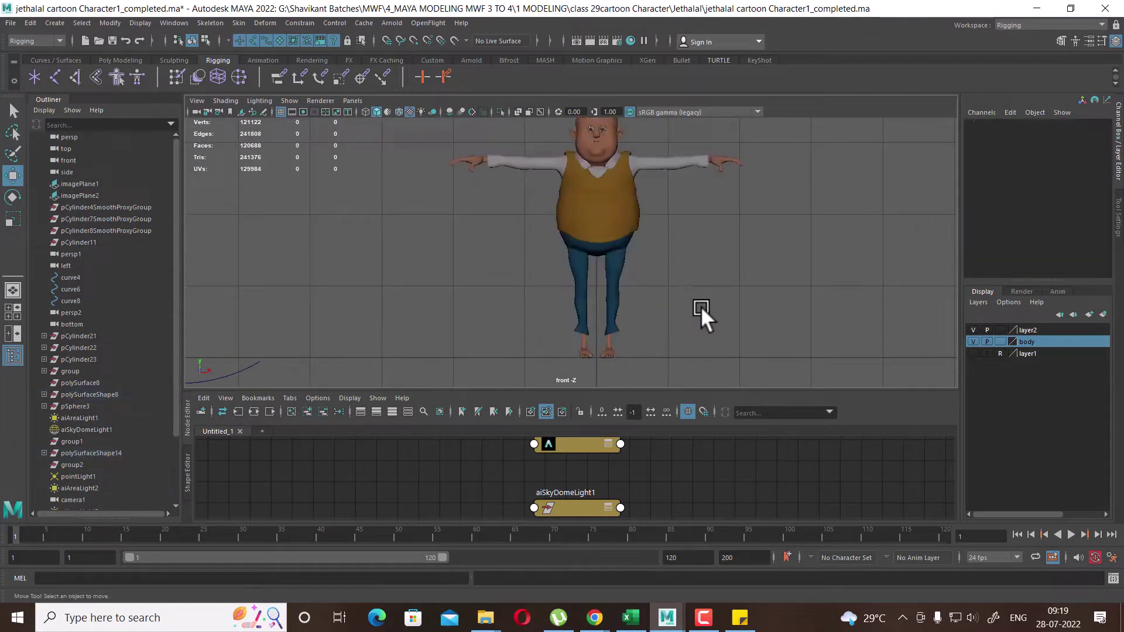
pyautogui.scroll(2, 648, 360)
pyautogui.scroll(2, 683, 301)
pyautogui.scroll(1, 663, 299)
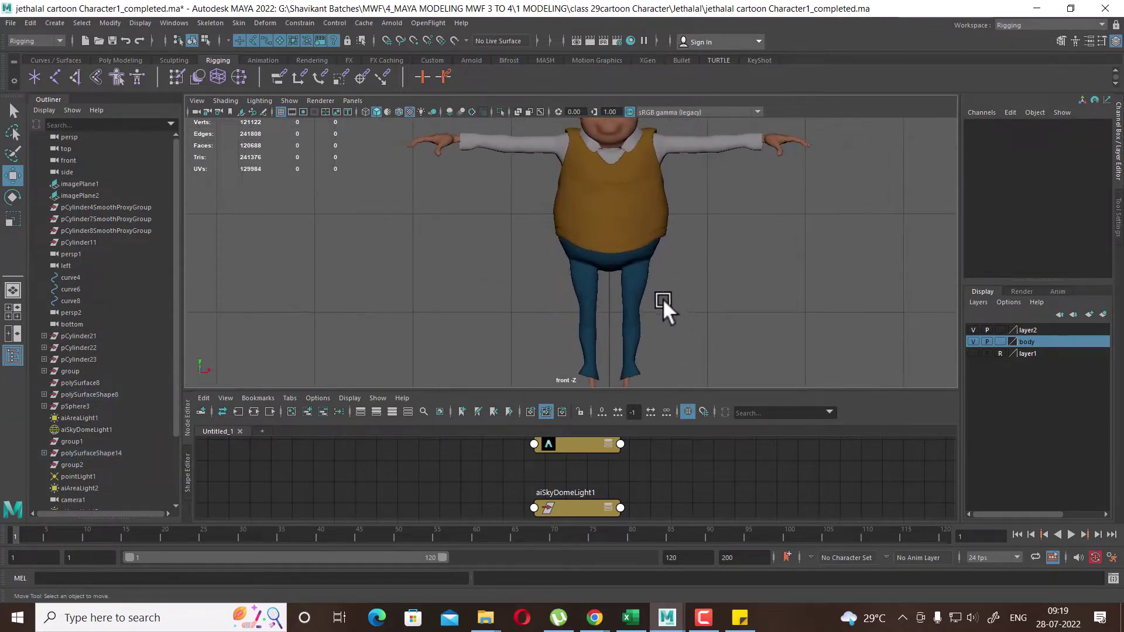
pyautogui.click(641, 267)
pyautogui.scroll(-1, 694, 254)
pyautogui.scroll(-1, 754, 259)
pyautogui.click(753, 260)
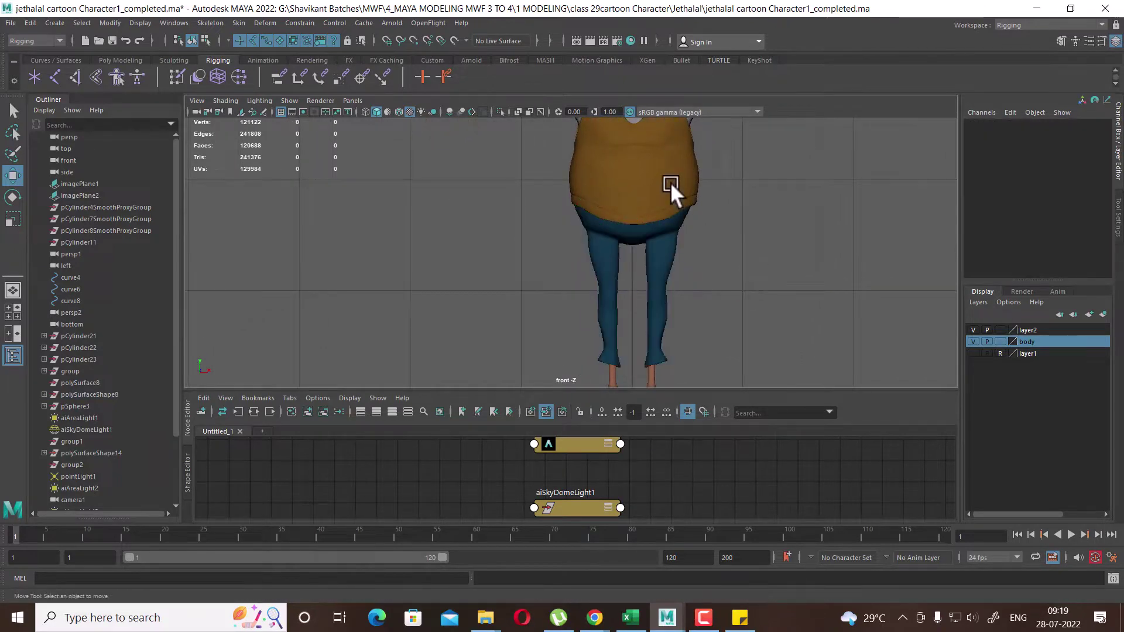
pyautogui.click(669, 182)
pyautogui.scroll(-2, 676, 245)
pyautogui.scroll(1, 689, 297)
pyautogui.scroll(1, 712, 313)
pyautogui.scroll(2, 695, 261)
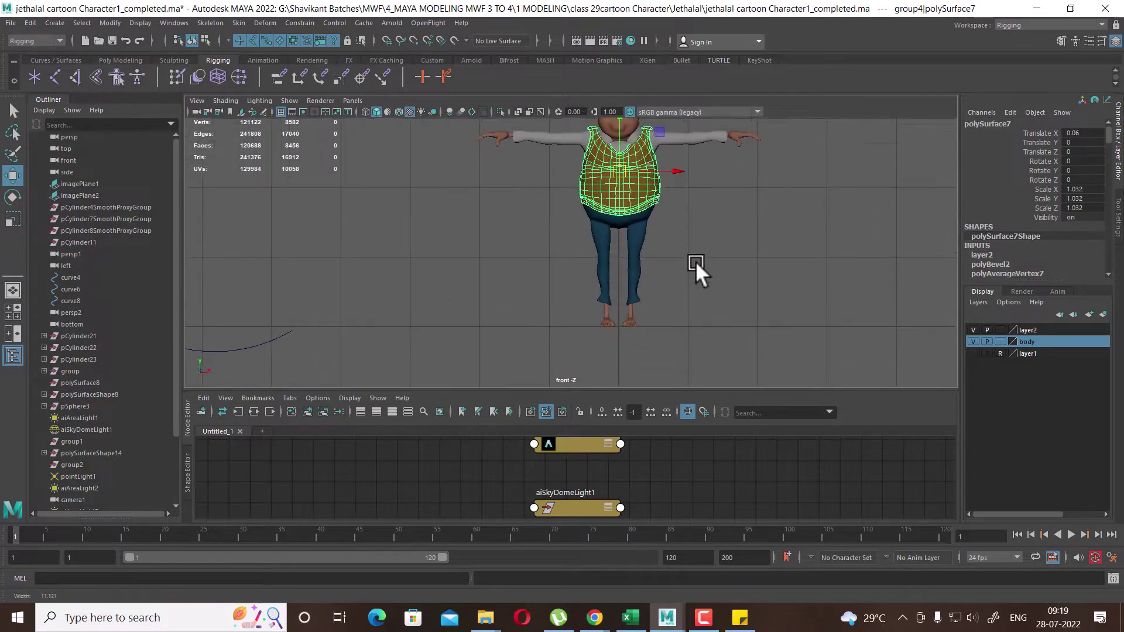
pyautogui.scroll(1, 758, 321)
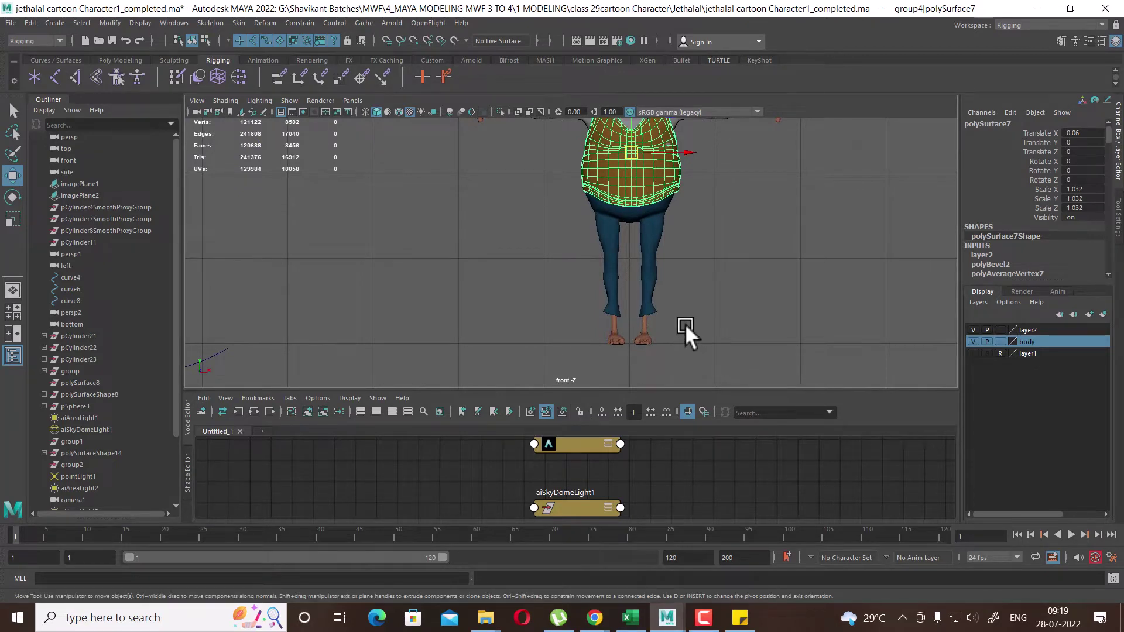
pyautogui.moveTo(685, 324)
pyautogui.keyDown('alt'); pyautogui.mouseDown(button='middle')
pyautogui.moveTo(705, 289)
pyautogui.moveTo(726, 331)
pyautogui.mouseUp(button='middle'); pyautogui.keyUp('alt')
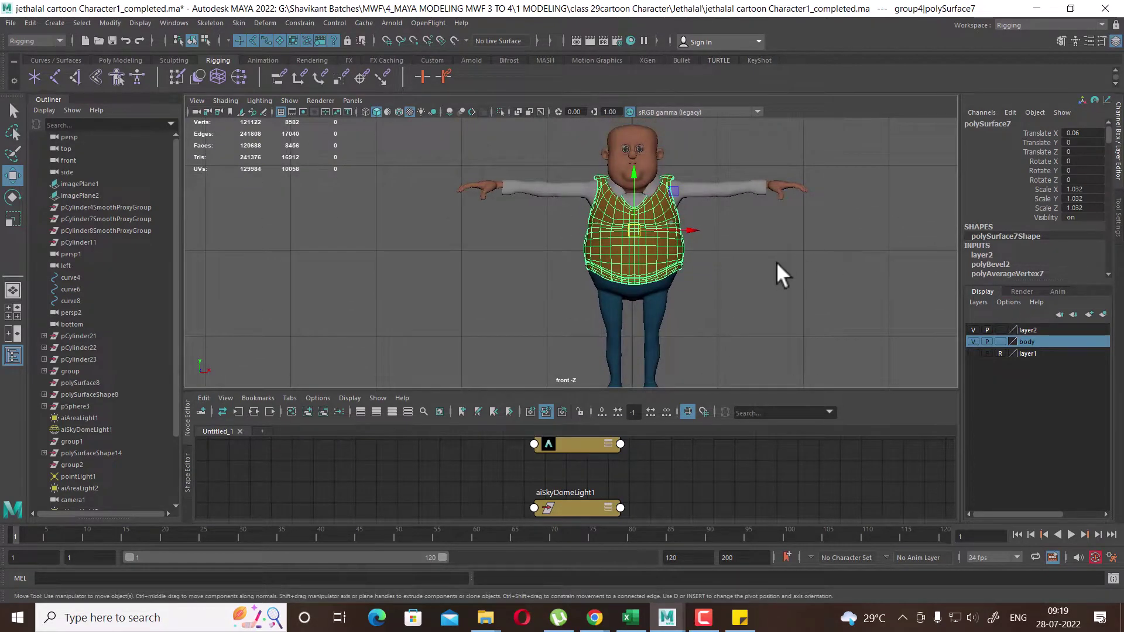
pyautogui.scroll(2, 819, 292)
pyautogui.scroll(1, 837, 309)
pyautogui.scroll(1, 849, 281)
# Select the vest and toggle its smooth preview on and off with 3 and 1
pyautogui.click(879, 271)
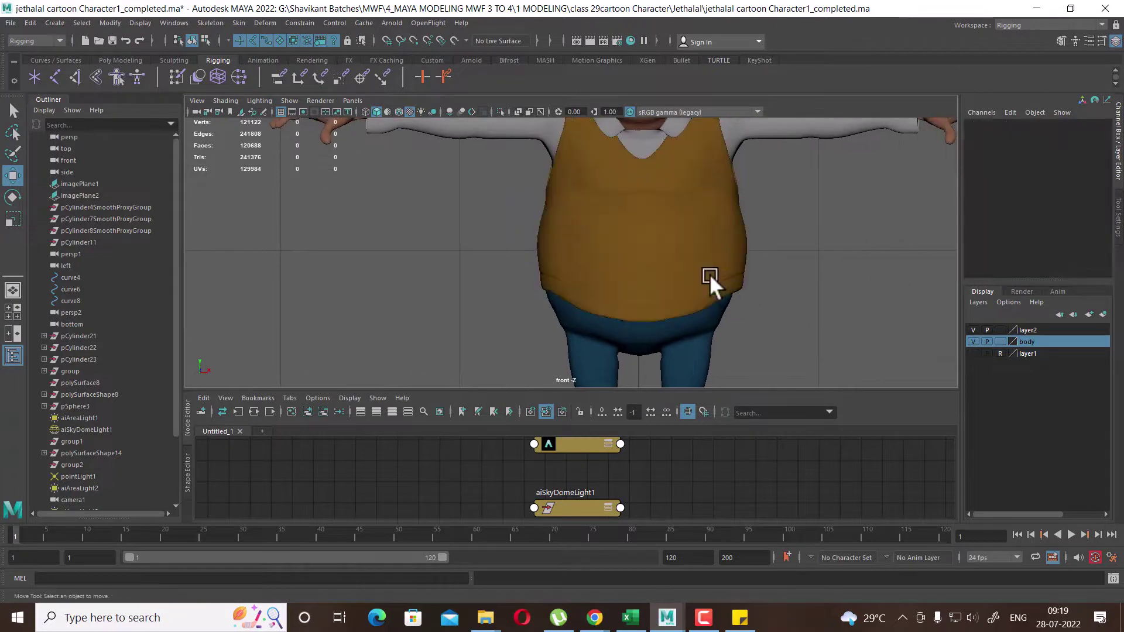
pyautogui.click(700, 268)
pyautogui.press('1')
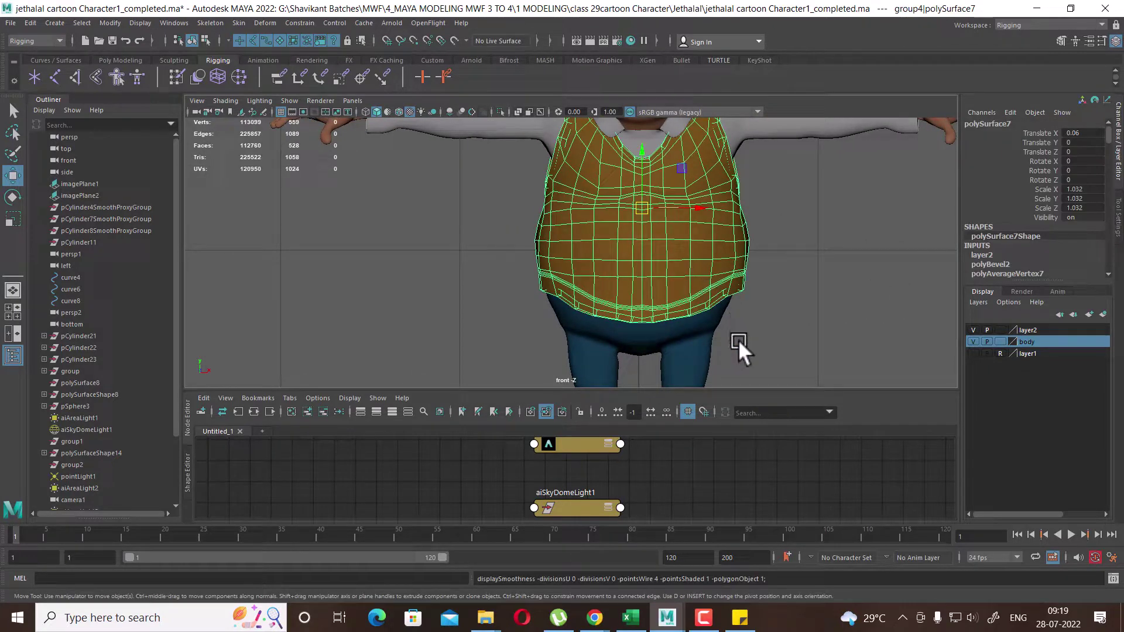
pyautogui.press('3')
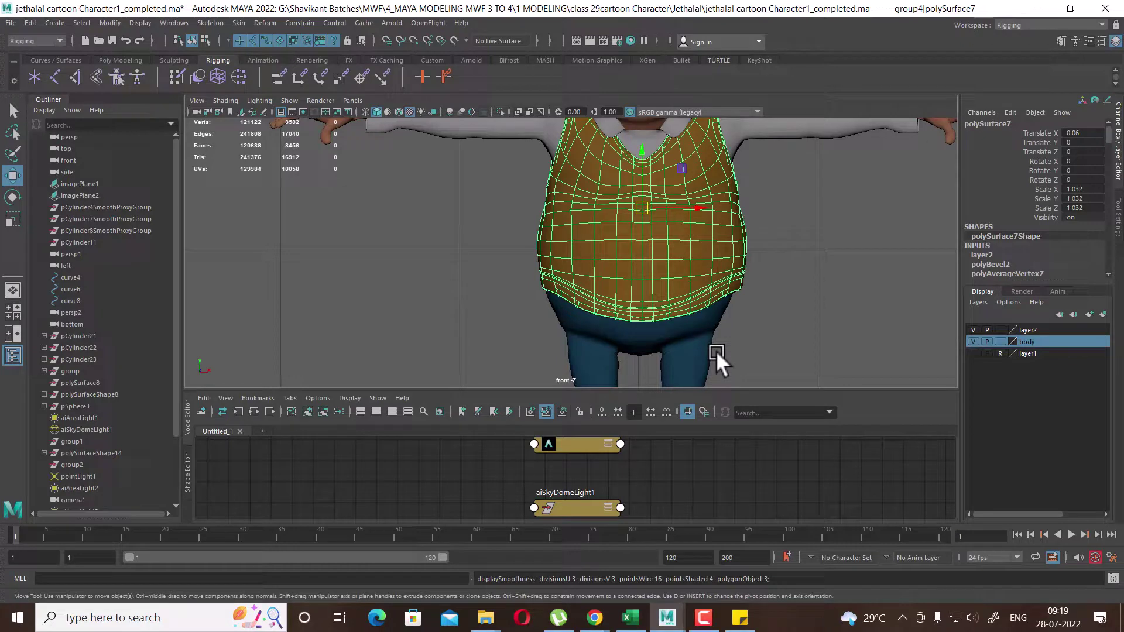
pyautogui.click(695, 287)
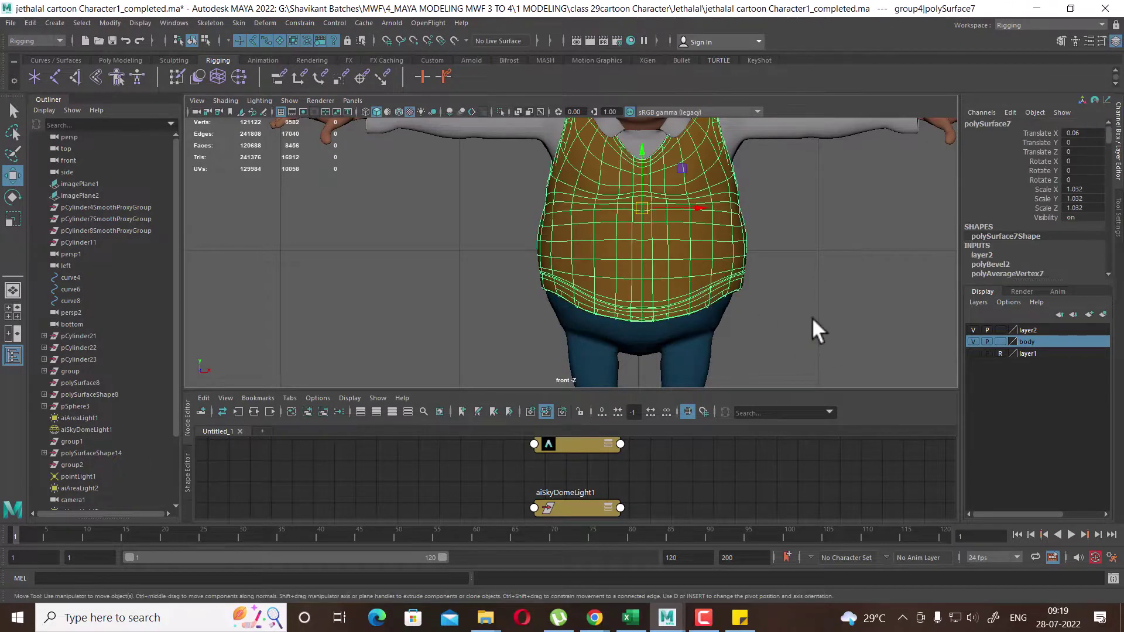
pyautogui.press('1')
# Apply Smooth to the vest with Divisions set to 0, back in object mode
pyautogui.keyDown('shift'); pyautogui.moveTo(819, 193); pyautogui.dragTo(812, 261, button='right'); pyautogui.keyUp('shift')
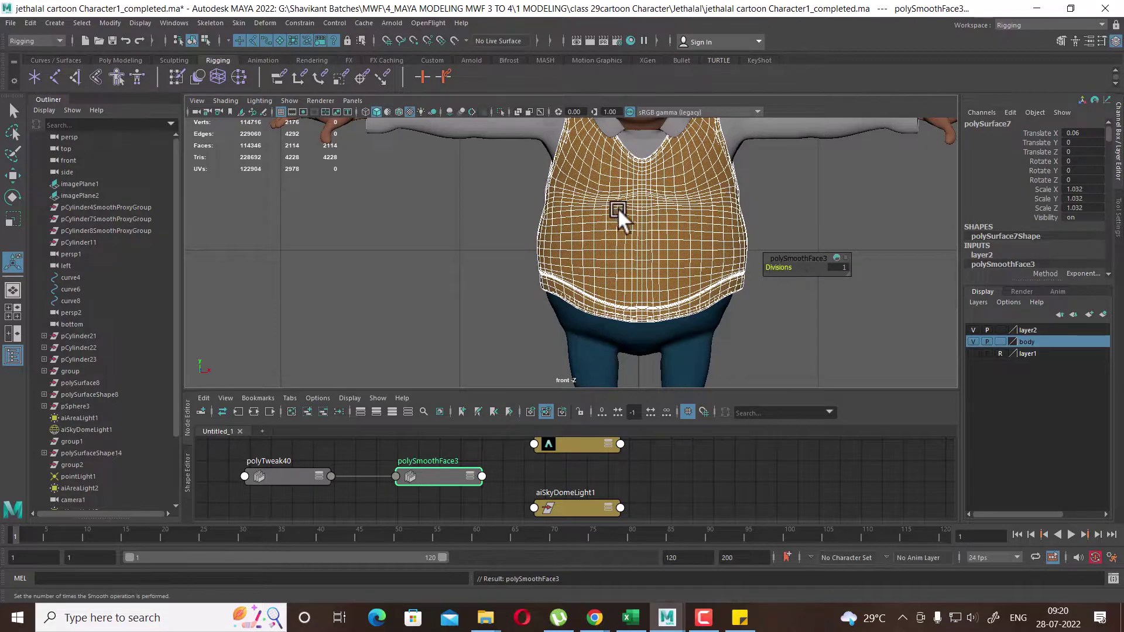
pyautogui.moveTo(777, 271); pyautogui.dragTo(716, 204)
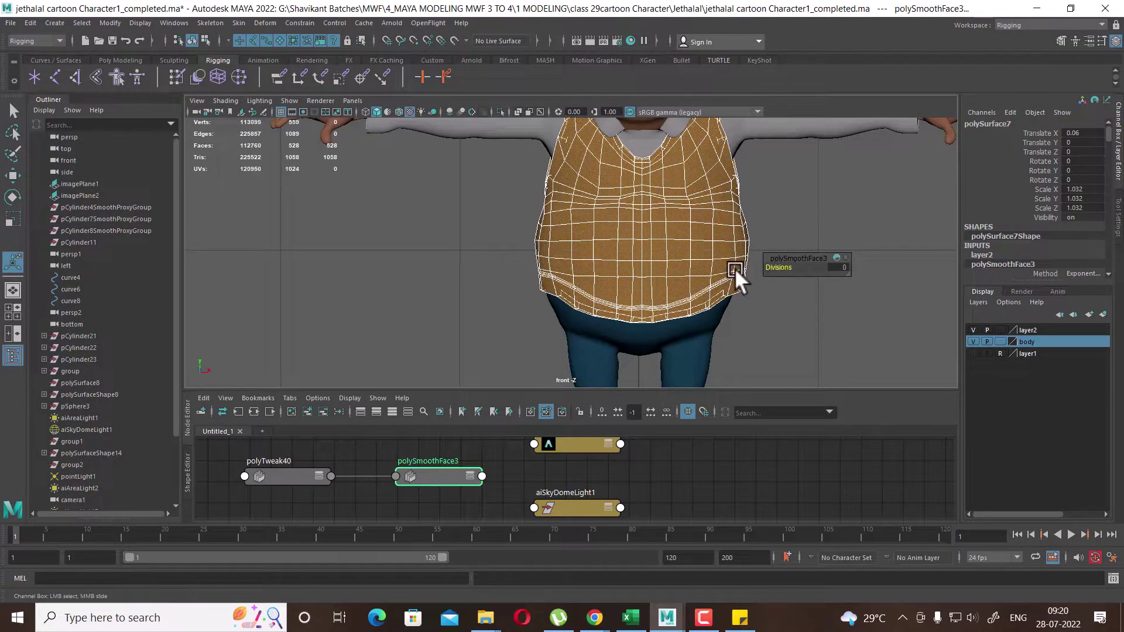
pyautogui.press('F8')
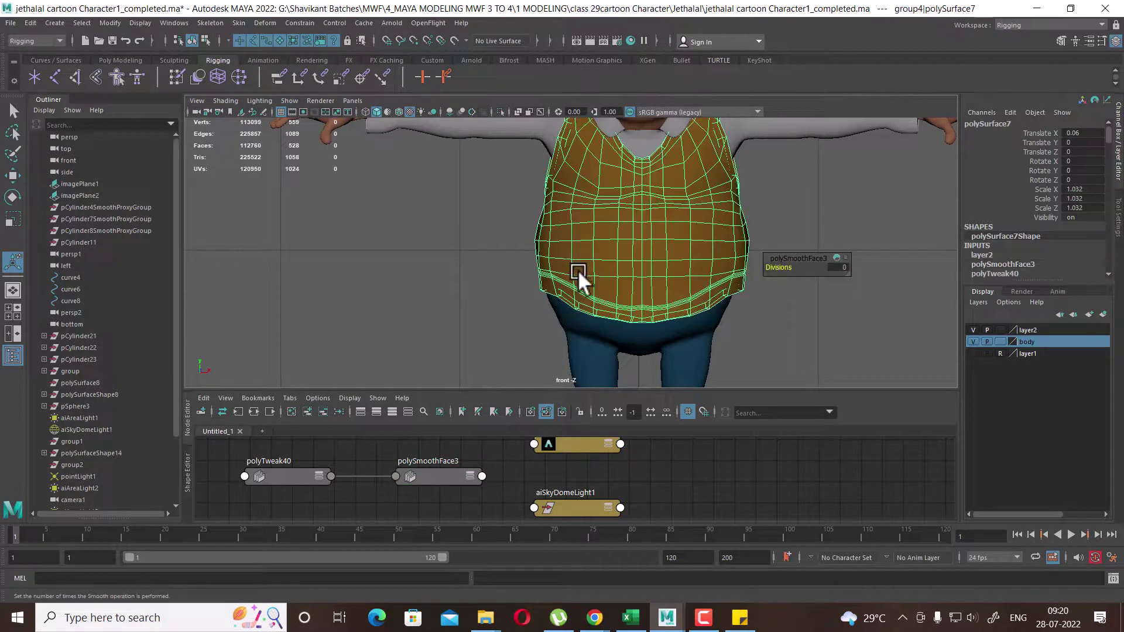
pyautogui.scroll(-6, 577, 270)
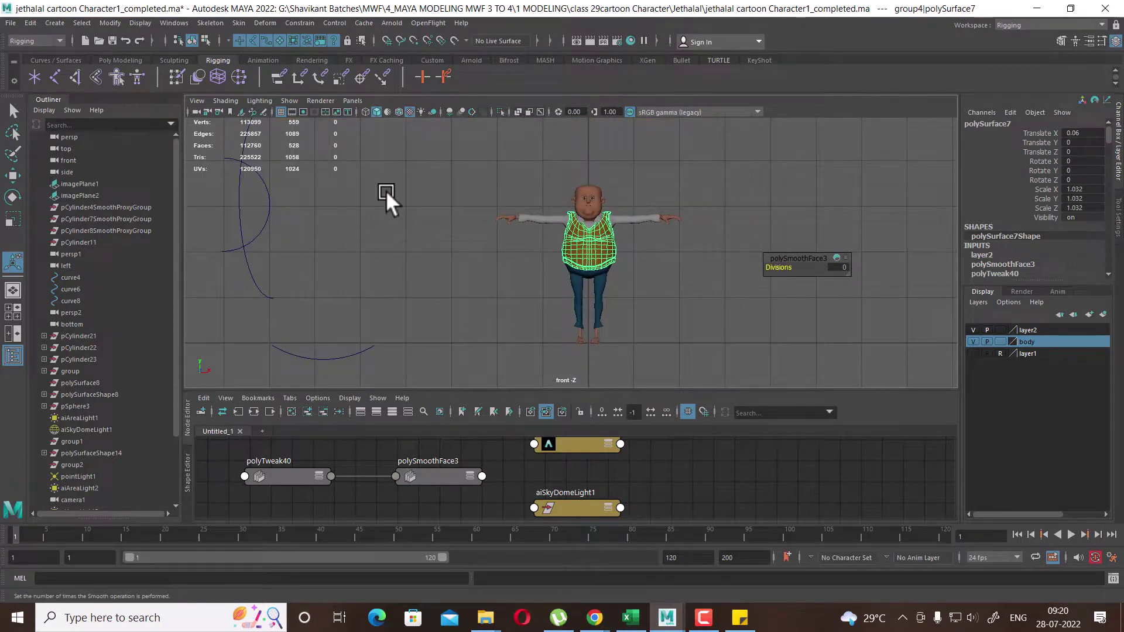
pyautogui.moveTo(385, 190); pyautogui.dragTo(276, 347)
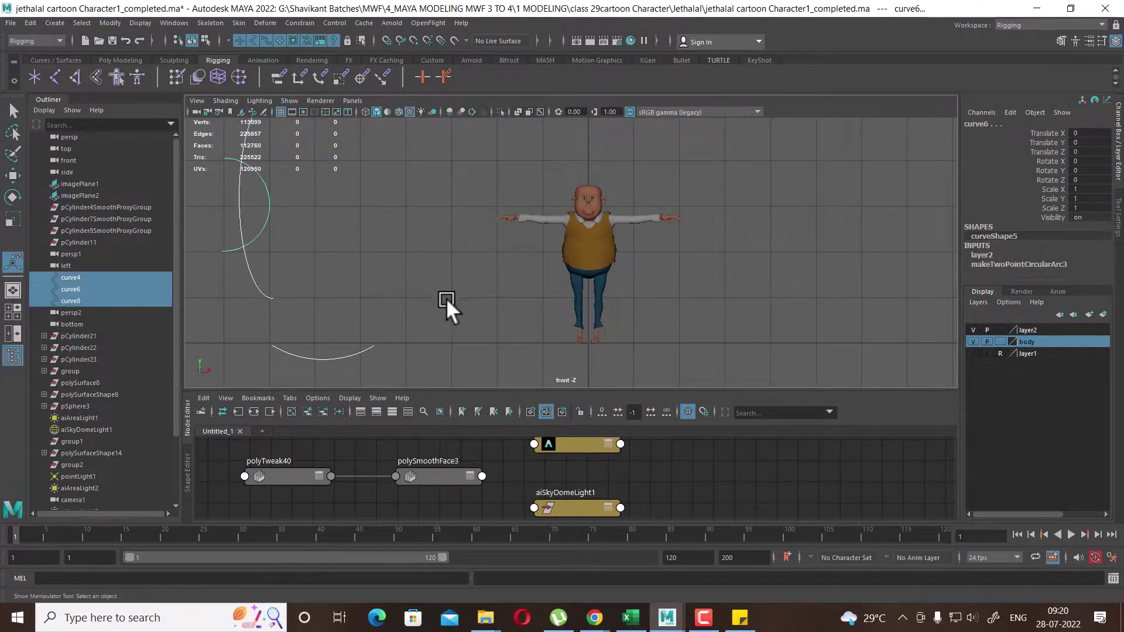
pyautogui.press('Delete')
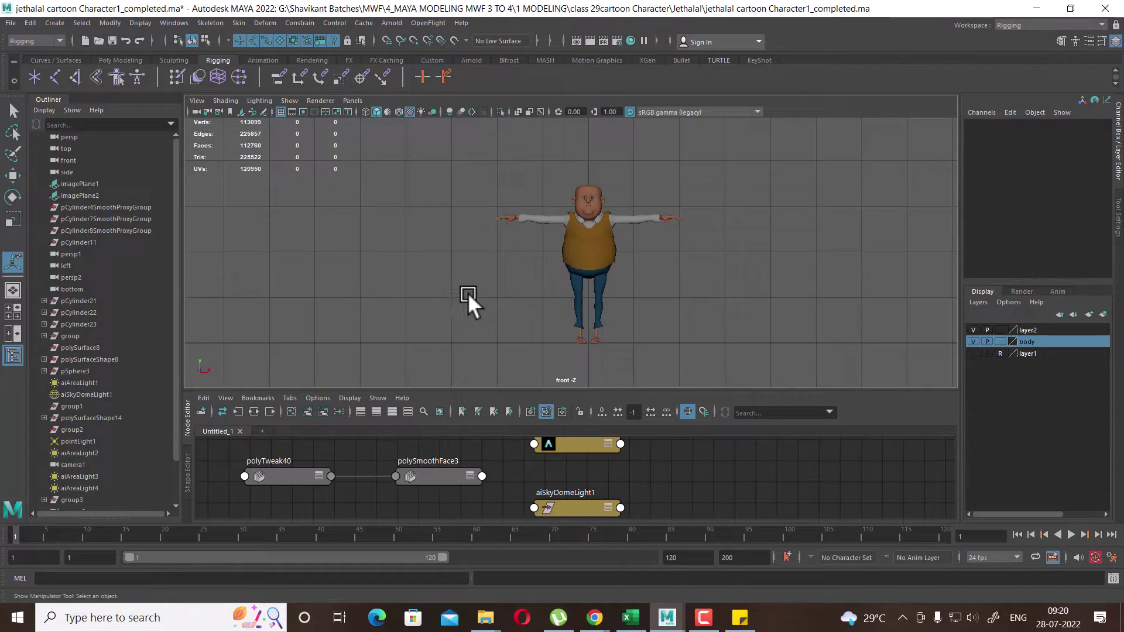
pyautogui.hotkey('ctrl', 'z')
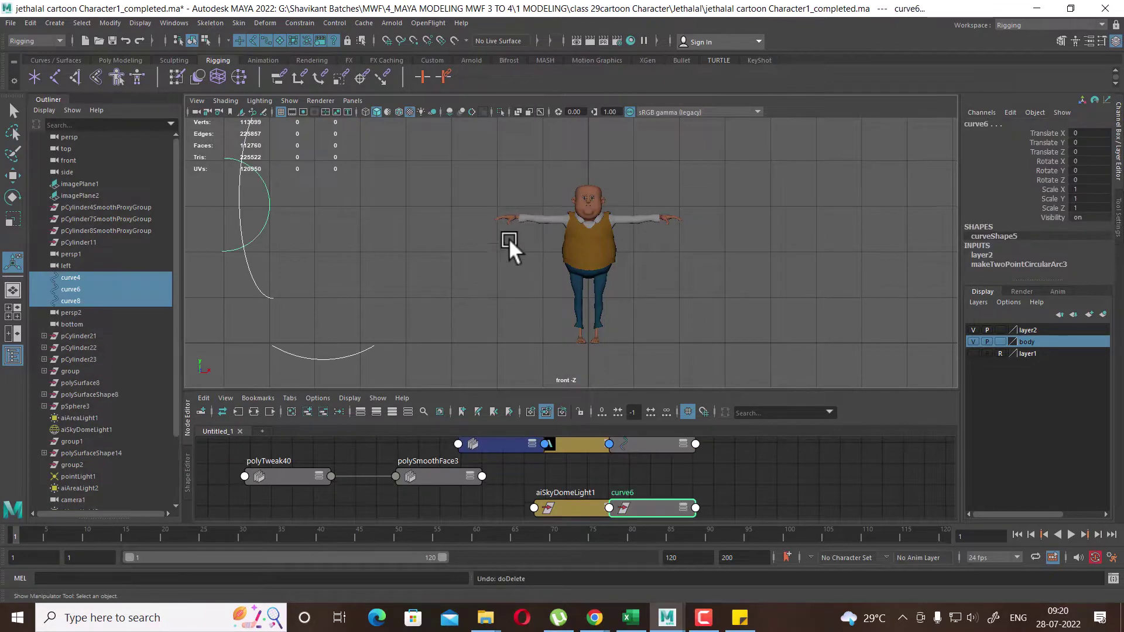
pyautogui.scroll(-3, 484, 235)
pyautogui.click(633, 253)
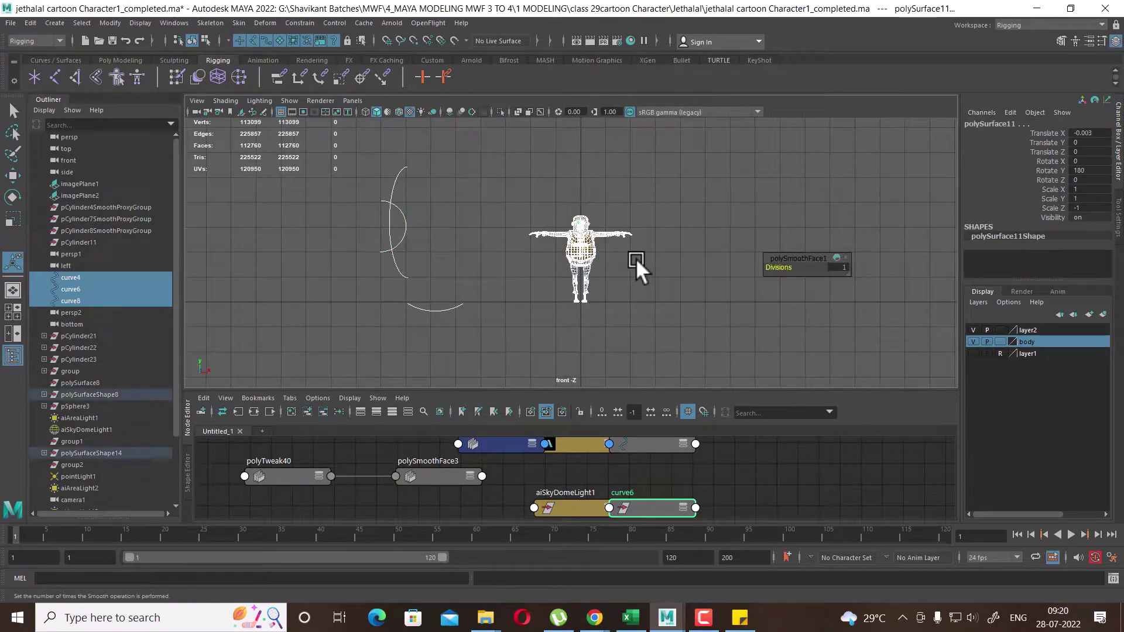
pyautogui.scroll(3, 603, 165)
pyautogui.scroll(2, 643, 263)
pyautogui.keyDown('alt'); pyautogui.moveTo(686, 377); pyautogui.dragTo(696, 332, button='right'); pyautogui.keyUp('alt')
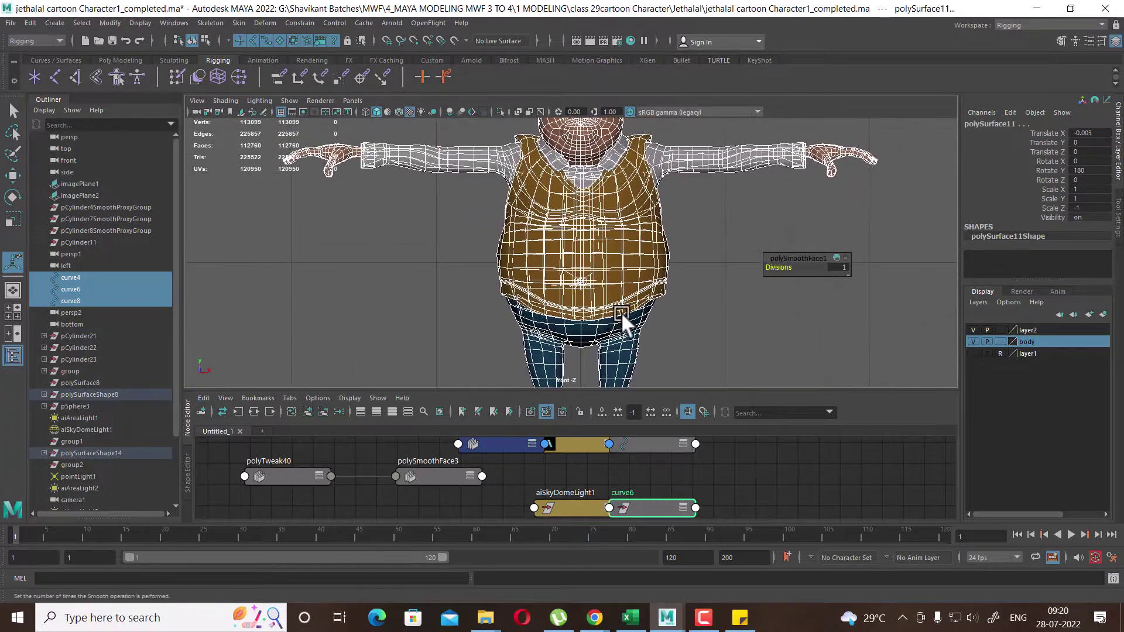
pyautogui.keyDown('alt'); pyautogui.moveTo(621, 312); pyautogui.dragTo(624, 299); pyautogui.keyUp('alt')
pyautogui.scroll(2, 626, 263)
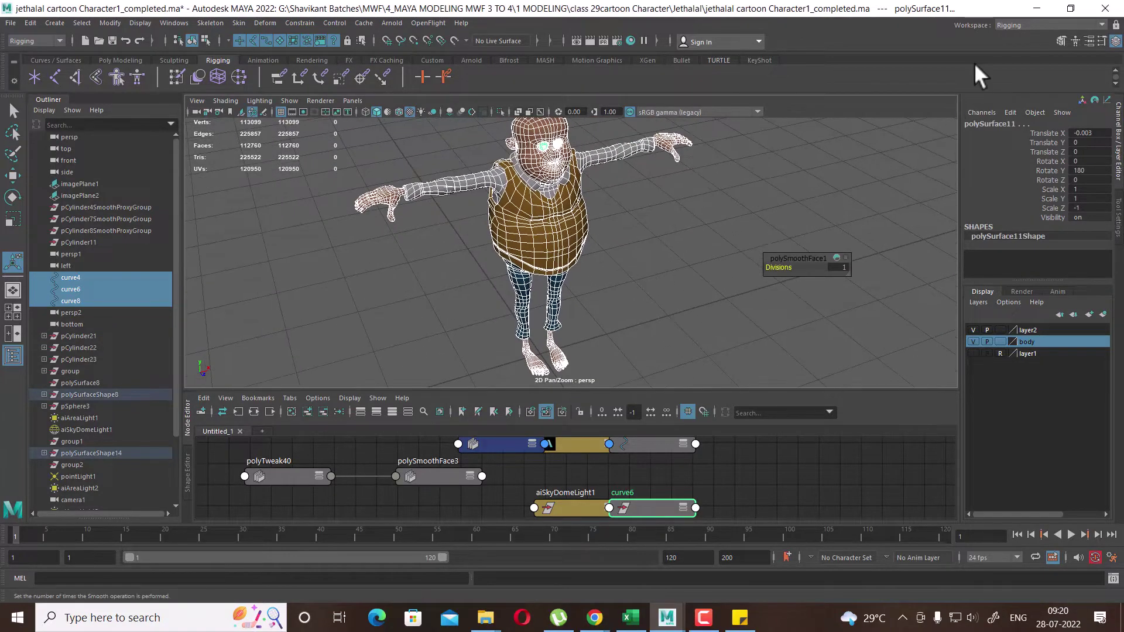
pyautogui.click(1027, 23)
pyautogui.click(951, 48)
pyautogui.scroll(2, 662, 220)
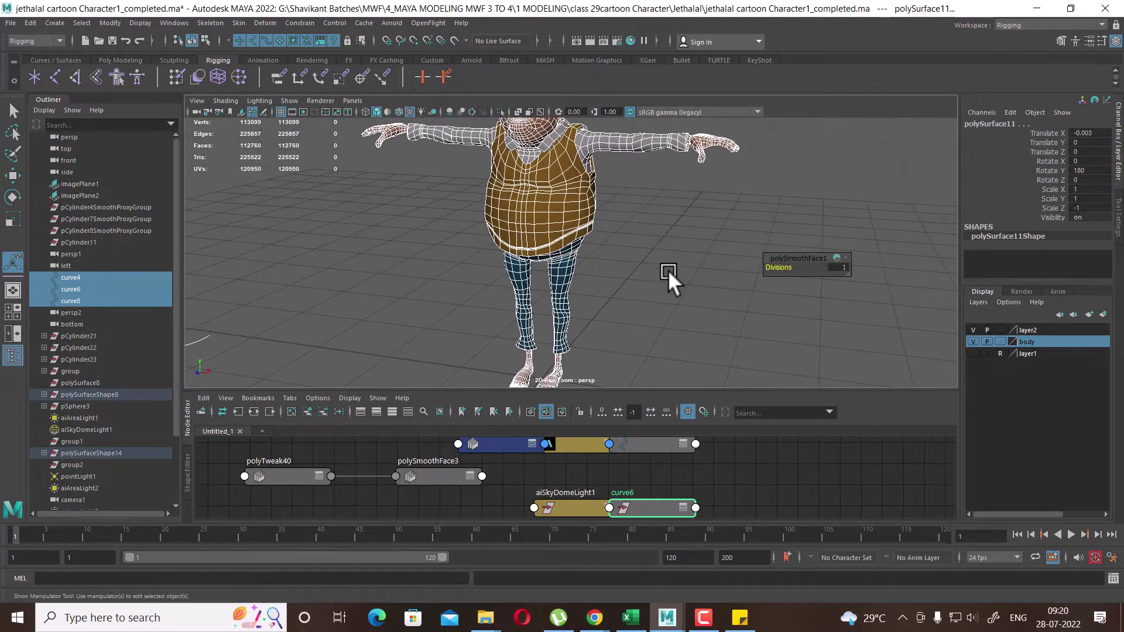
pyautogui.scroll(2, 671, 281)
# Maximize the viewport and delete the character's non-deformer history
pyautogui.hotkey('ctrl', 'space')
pyautogui.scroll(2, 697, 395)
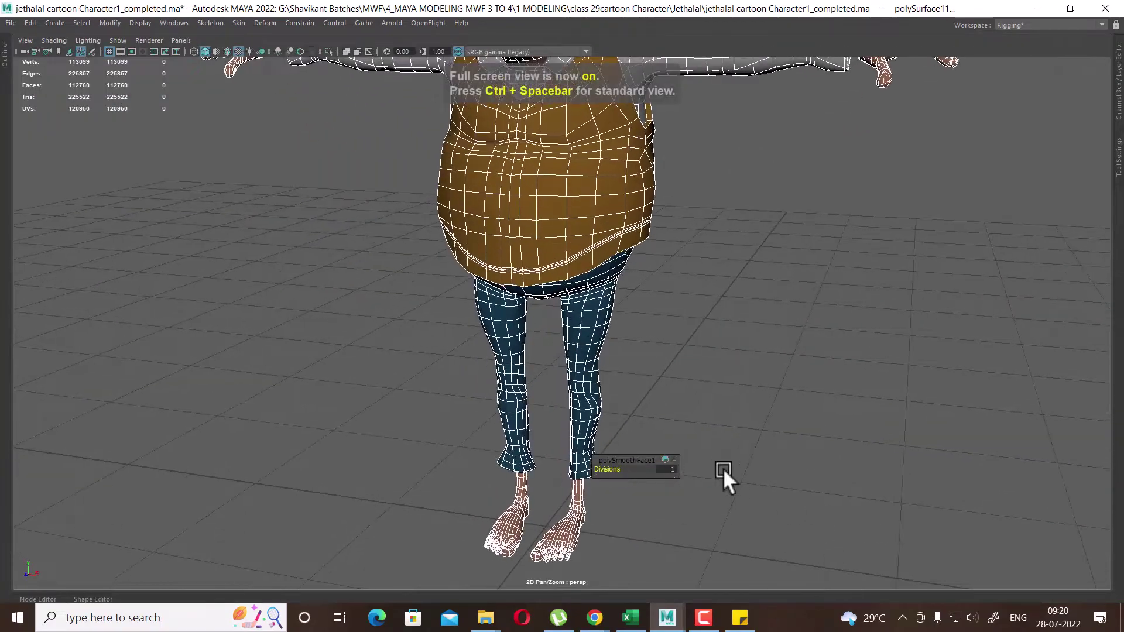
pyautogui.scroll(2, 725, 477)
pyautogui.scroll(2, 873, 472)
pyautogui.moveTo(754, 447)
pyautogui.mouseDown()
pyautogui.moveTo(703, 301)
pyautogui.moveTo(720, 379)
pyautogui.moveTo(710, 279)
pyautogui.moveTo(700, 317)
pyautogui.moveTo(728, 359)
pyautogui.moveTo(647, 343)
pyautogui.moveTo(577, 353)
pyautogui.moveTo(793, 357)
pyautogui.moveTo(765, 354)
pyautogui.mouseUp()
pyautogui.keyDown('alt'); pyautogui.moveTo(764, 354); pyautogui.dragTo(768, 407, button='right'); pyautogui.keyUp('alt')
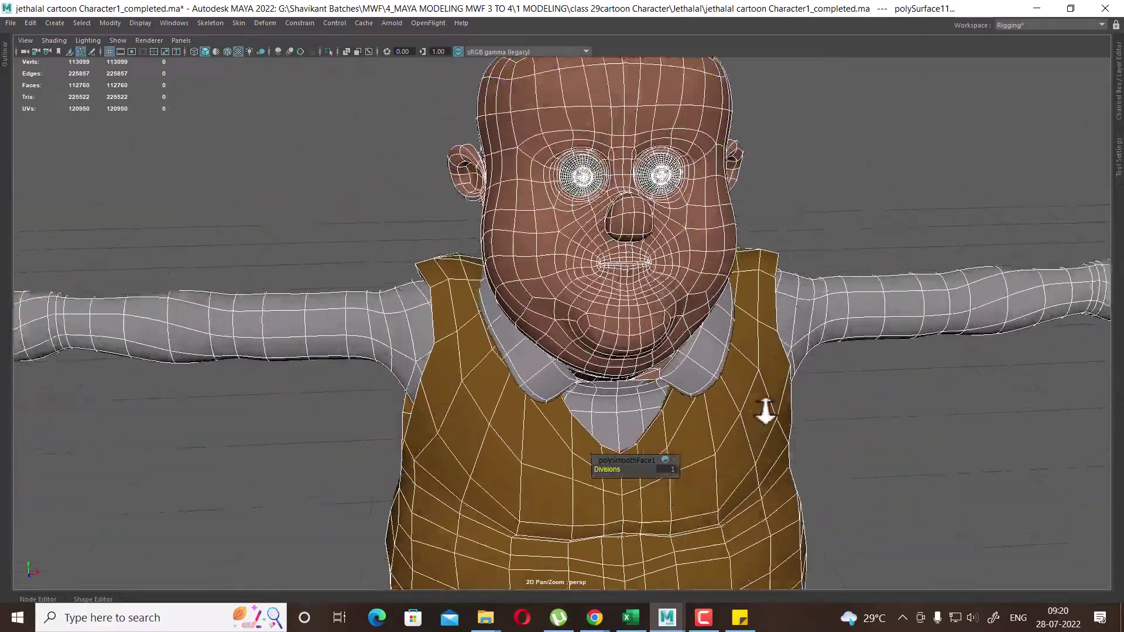
pyautogui.keyDown('alt'); pyautogui.moveTo(767, 407); pyautogui.dragTo(798, 383, button='middle'); pyautogui.keyUp('alt')
pyautogui.moveTo(798, 383)
pyautogui.keyDown('alt'); pyautogui.mouseDown(button='right')
pyautogui.moveTo(841, 481)
pyautogui.moveTo(673, 230)
pyautogui.mouseUp(button='right'); pyautogui.keyUp('alt')
pyautogui.moveTo(672, 231)
pyautogui.keyDown('alt'); pyautogui.mouseDown()
pyautogui.moveTo(747, 422)
pyautogui.moveTo(717, 371)
pyautogui.mouseUp(); pyautogui.keyUp('alt')
pyautogui.keyDown('alt'); pyautogui.moveTo(718, 371); pyautogui.dragTo(452, 316, button='right'); pyautogui.keyUp('alt')
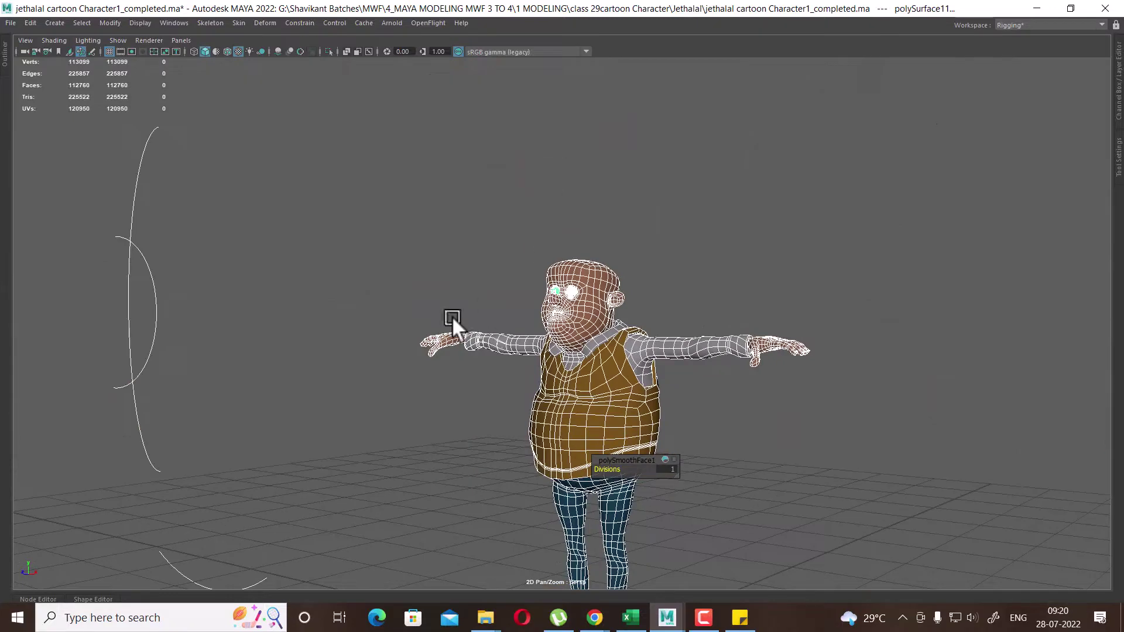
pyautogui.click(28, 21)
pyautogui.moveTo(65, 161)
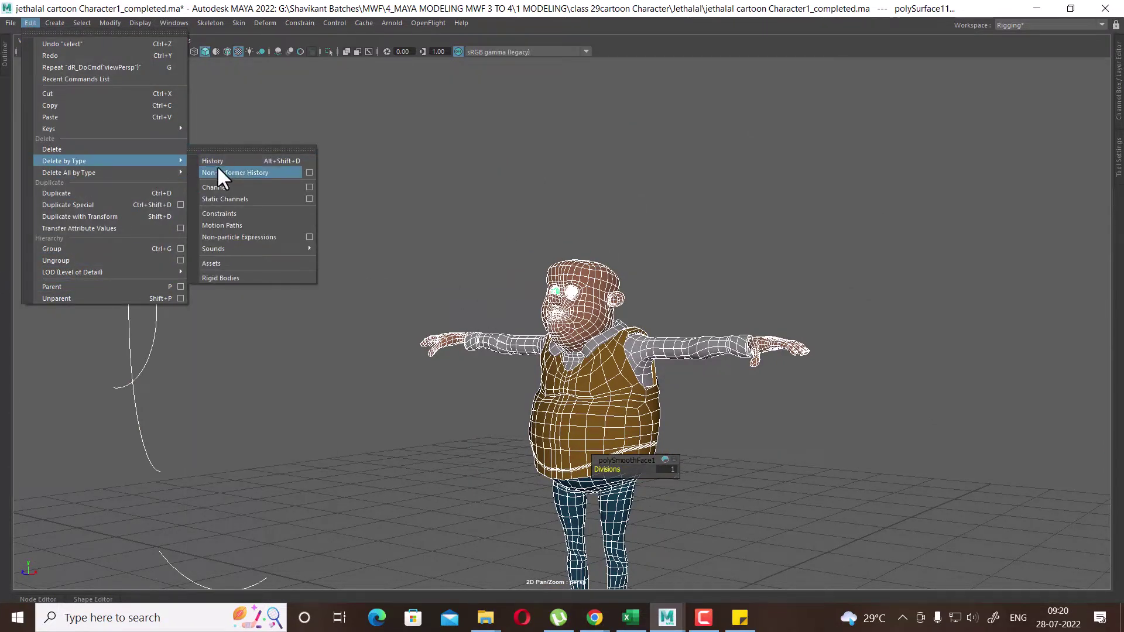
pyautogui.click(218, 168)
# Select and delete the leftover guide curves
pyautogui.keyDown('alt'); pyautogui.moveTo(371, 213); pyautogui.dragTo(259, 194, button='right'); pyautogui.keyUp('alt')
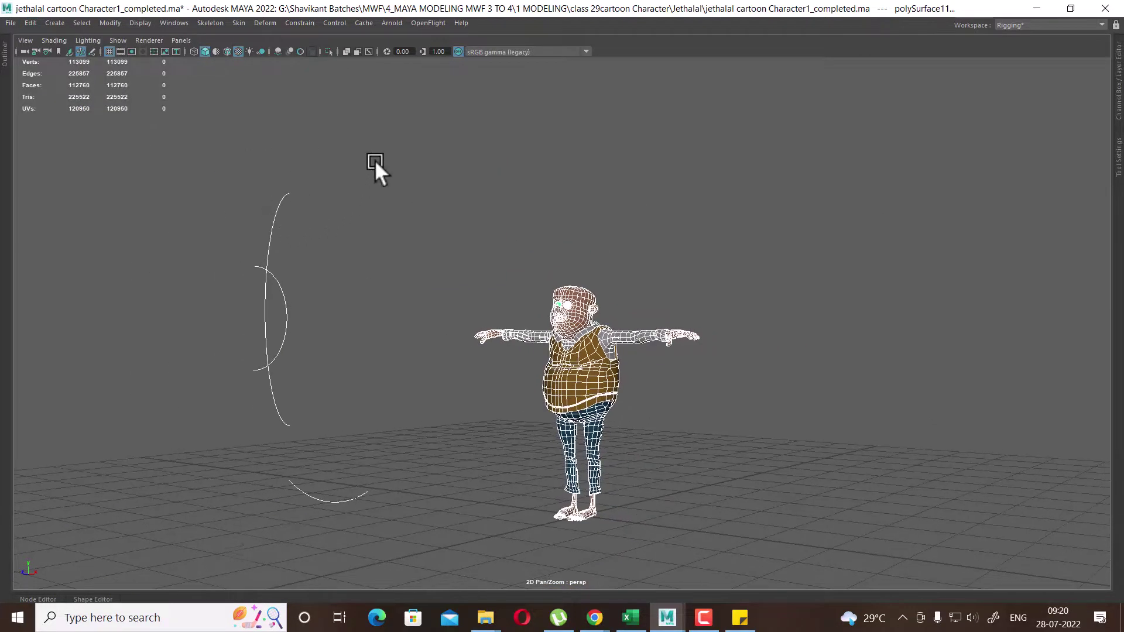
pyautogui.moveTo(375, 167); pyautogui.dragTo(236, 515)
pyautogui.press('Delete')
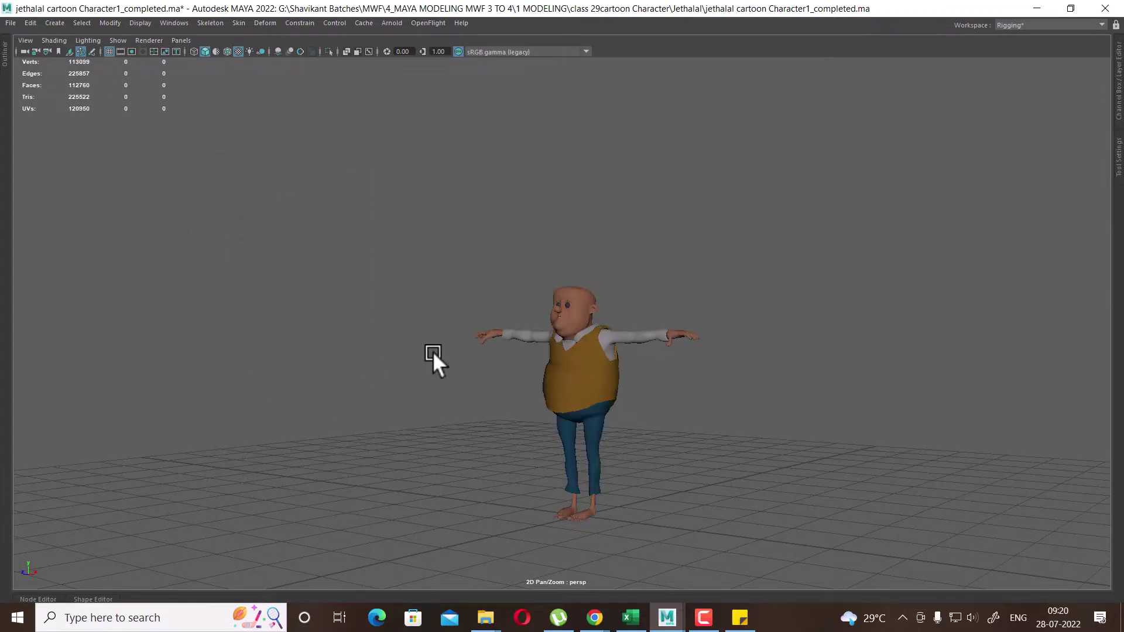
# Select the whole character, then switch to the Maya window holding teeth.mb
pyautogui.keyDown('alt'); pyautogui.moveTo(434, 361); pyautogui.dragTo(575, 411); pyautogui.keyUp('alt')
pyautogui.moveTo(451, 252); pyautogui.dragTo(821, 583)
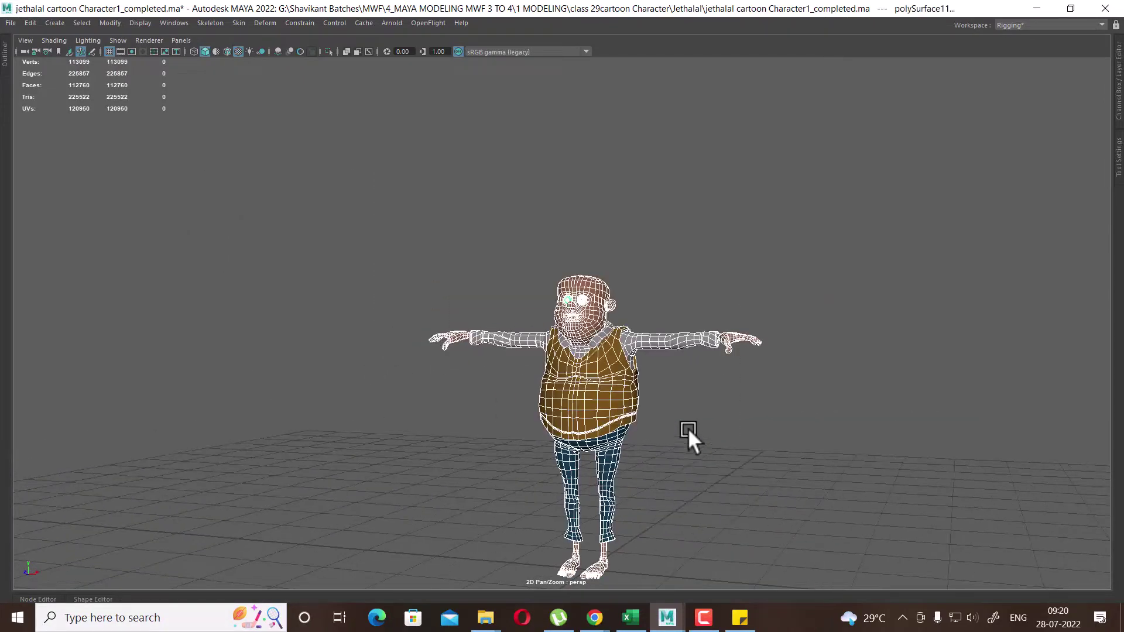
pyautogui.moveTo(687, 428)
pyautogui.keyDown('alt'); pyautogui.mouseDown()
pyautogui.moveTo(661, 413)
pyautogui.moveTo(673, 422)
pyautogui.mouseUp(); pyautogui.keyUp('alt')
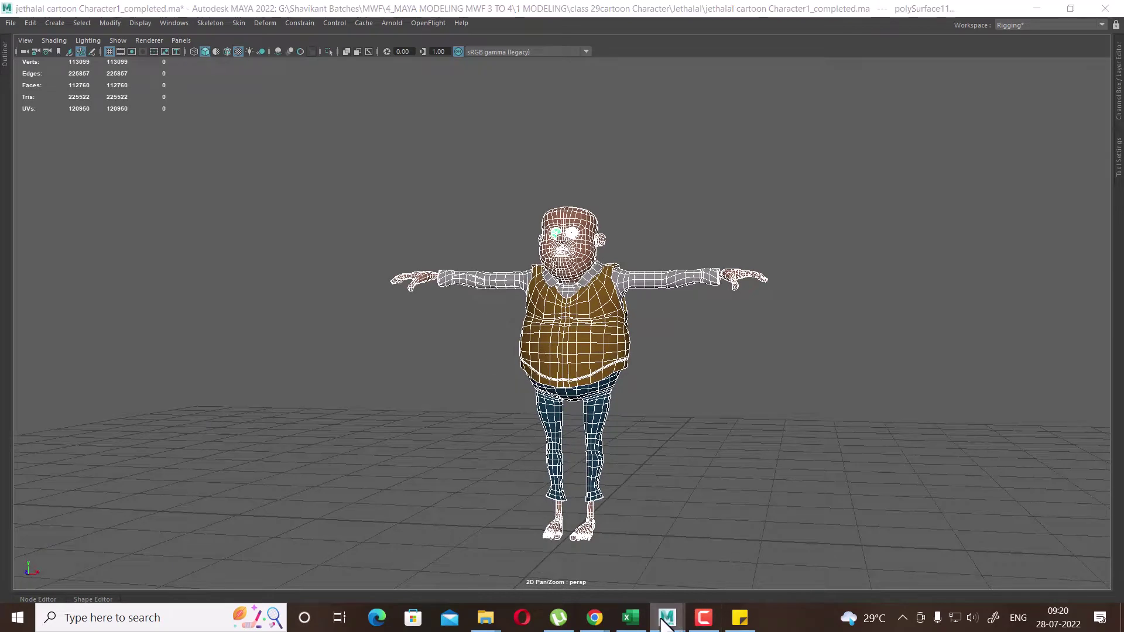
pyautogui.click(715, 567)
# In the teeth.mb window, select the upper teeth and check their smooth preview
pyautogui.click(456, 419)
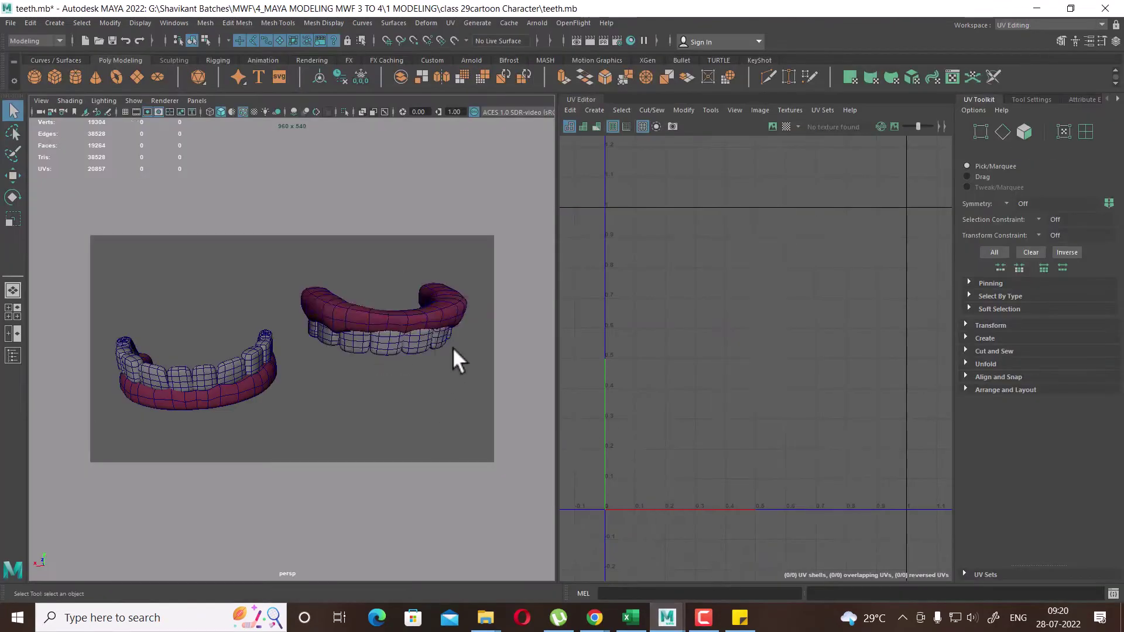
pyautogui.press('space')
pyautogui.scroll(-5, 243, 331)
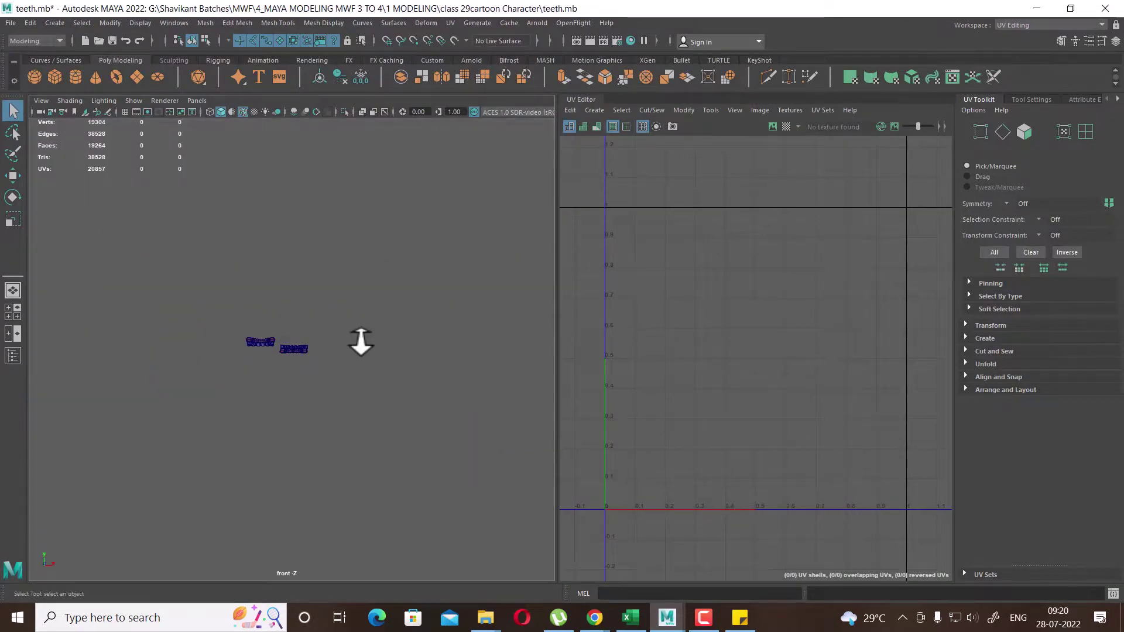
pyautogui.scroll(2, 337, 382)
pyautogui.scroll(1, 282, 314)
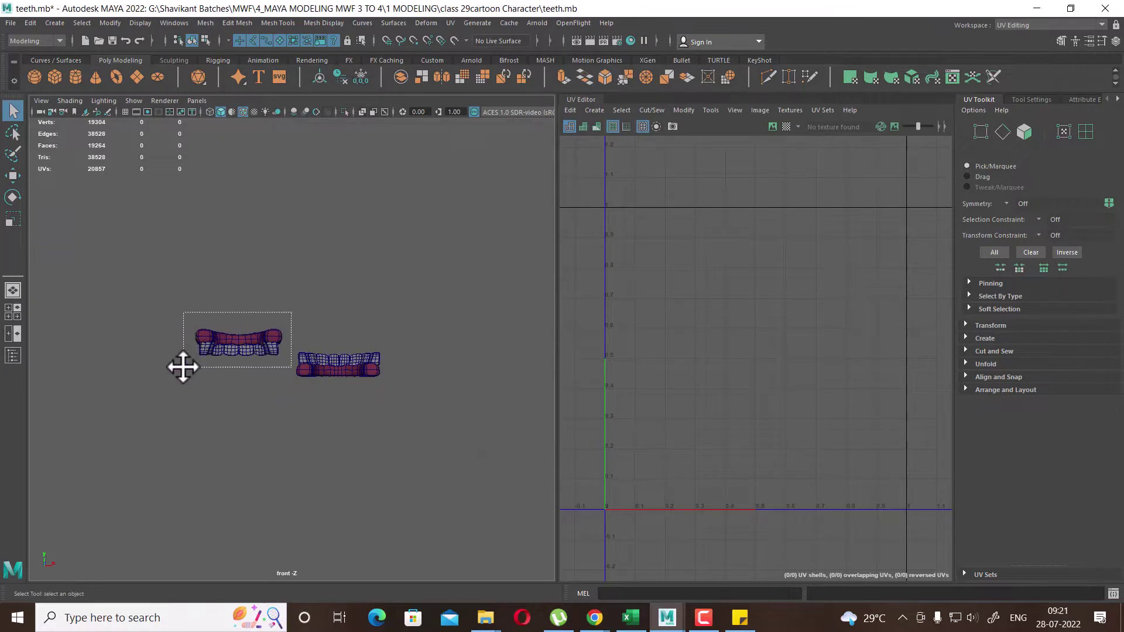
pyautogui.moveTo(288, 314); pyautogui.dragTo(182, 367)
pyautogui.press('w')
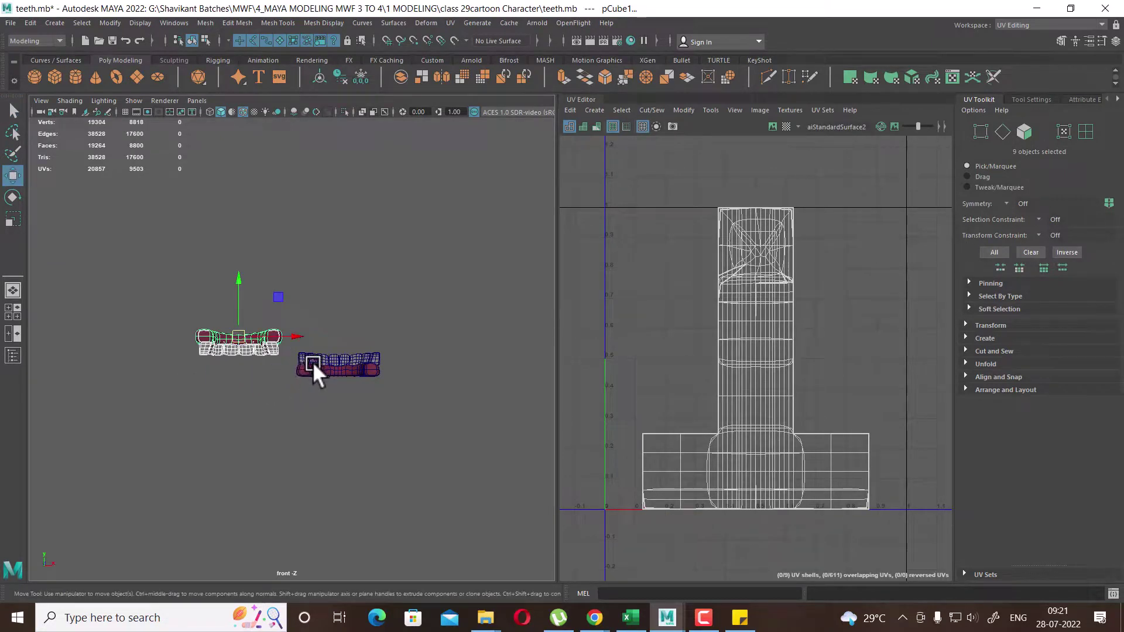
pyautogui.press('1')
pyautogui.press('3')
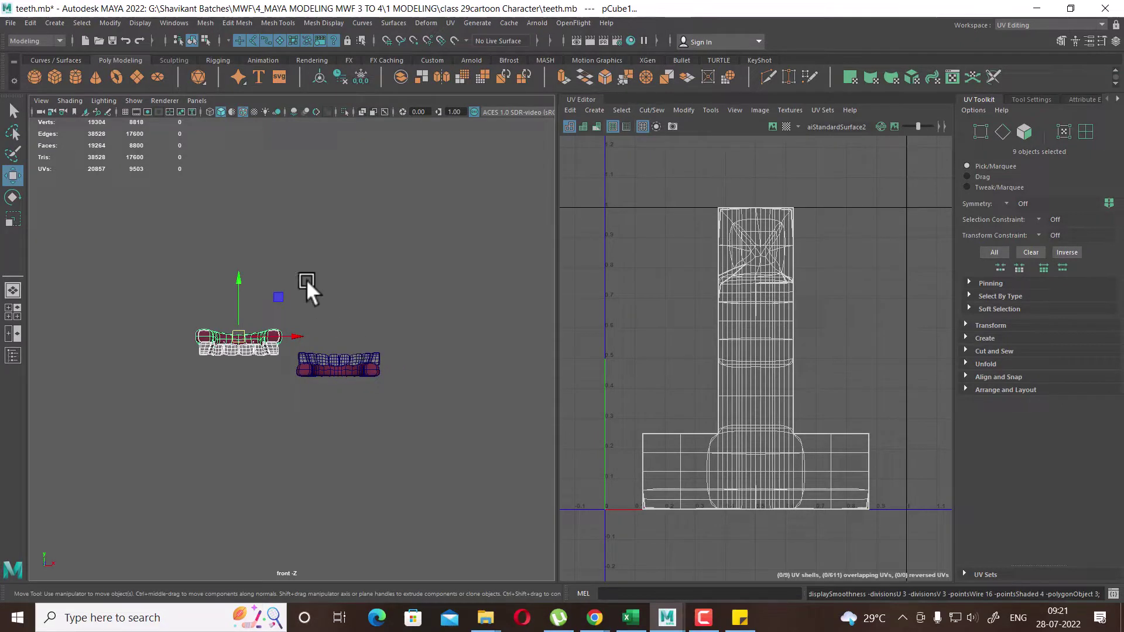
# Show the front-view grid, group the upper teeth, and move the group up and left
pyautogui.click(125, 111)
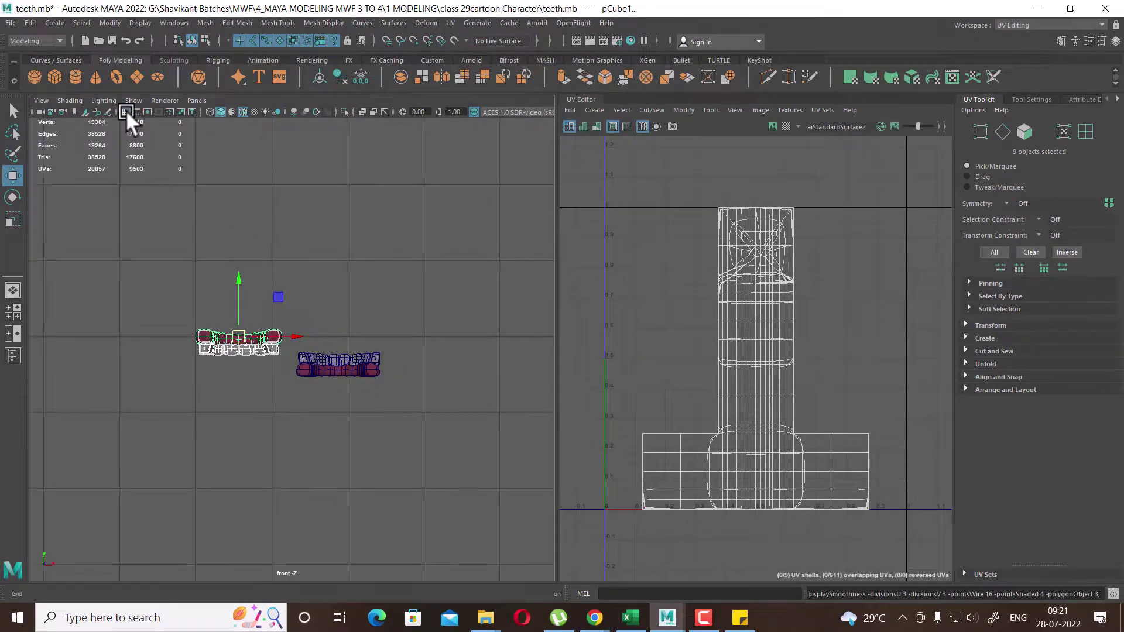
pyautogui.scroll(-3, 284, 381)
pyautogui.scroll(3, 285, 399)
pyautogui.scroll(2, 315, 415)
pyautogui.scroll(1, 315, 415)
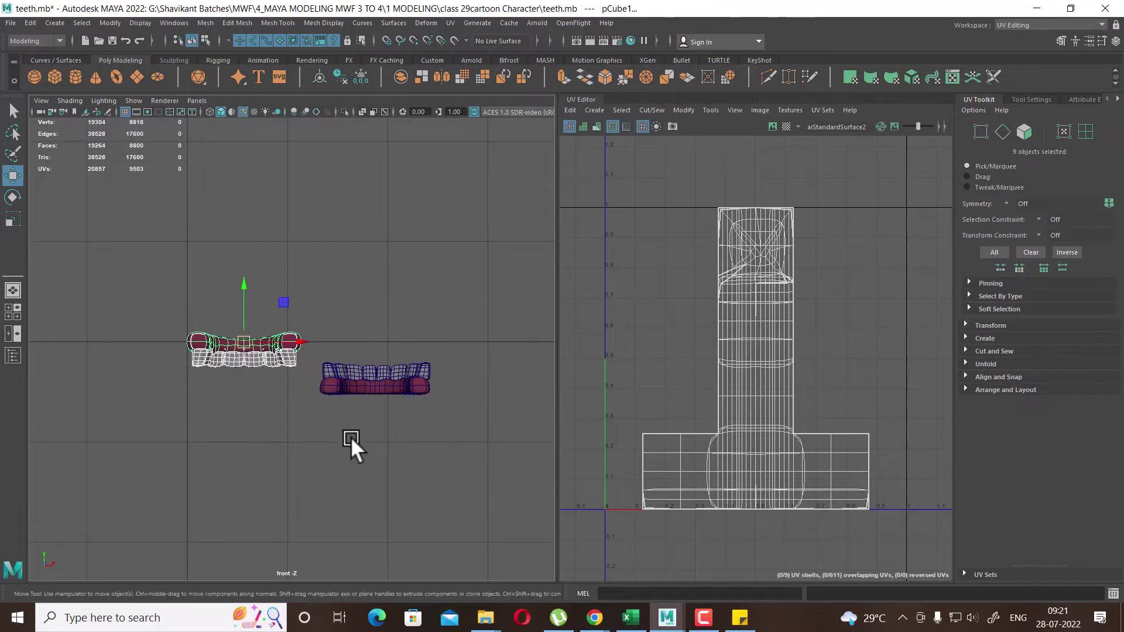
pyautogui.hotkey('ctrl', 'g')
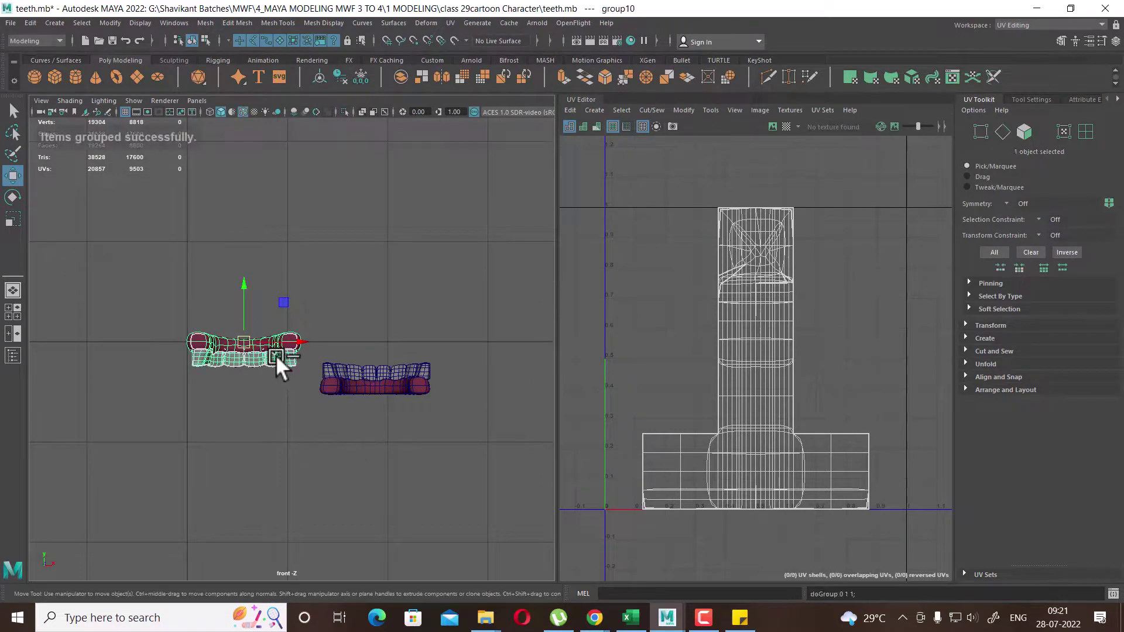
pyautogui.moveTo(243, 335); pyautogui.dragTo(192, 306, button='middle')
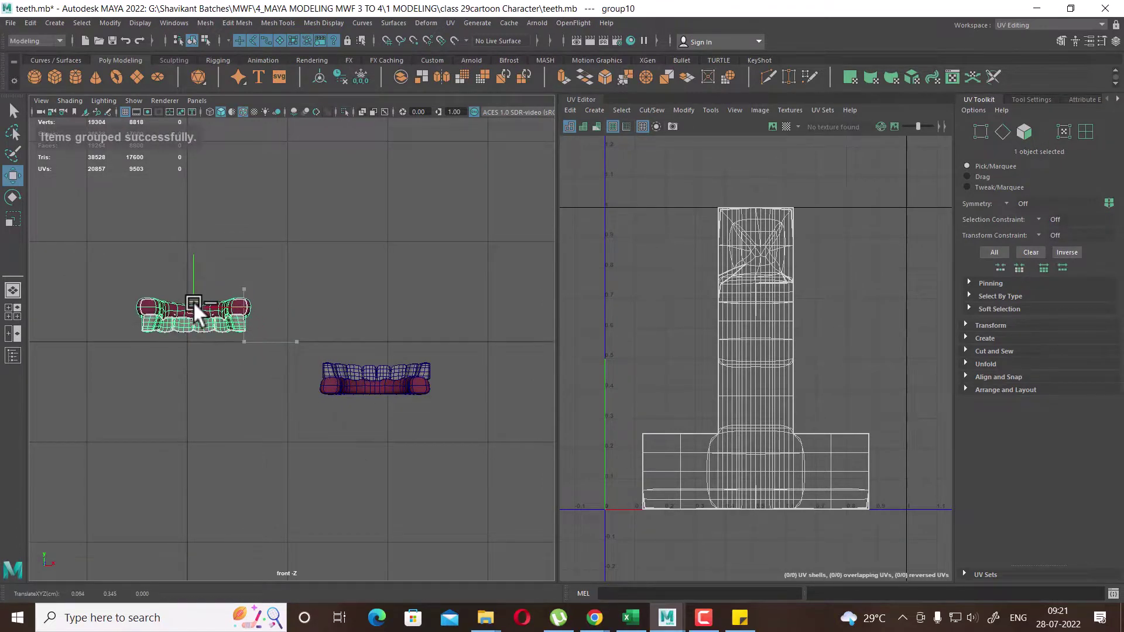
# Group the lower teeth parts, centre the pivot, and slide them left under the upper teeth
pyautogui.moveTo(315, 389); pyautogui.dragTo(430, 405)
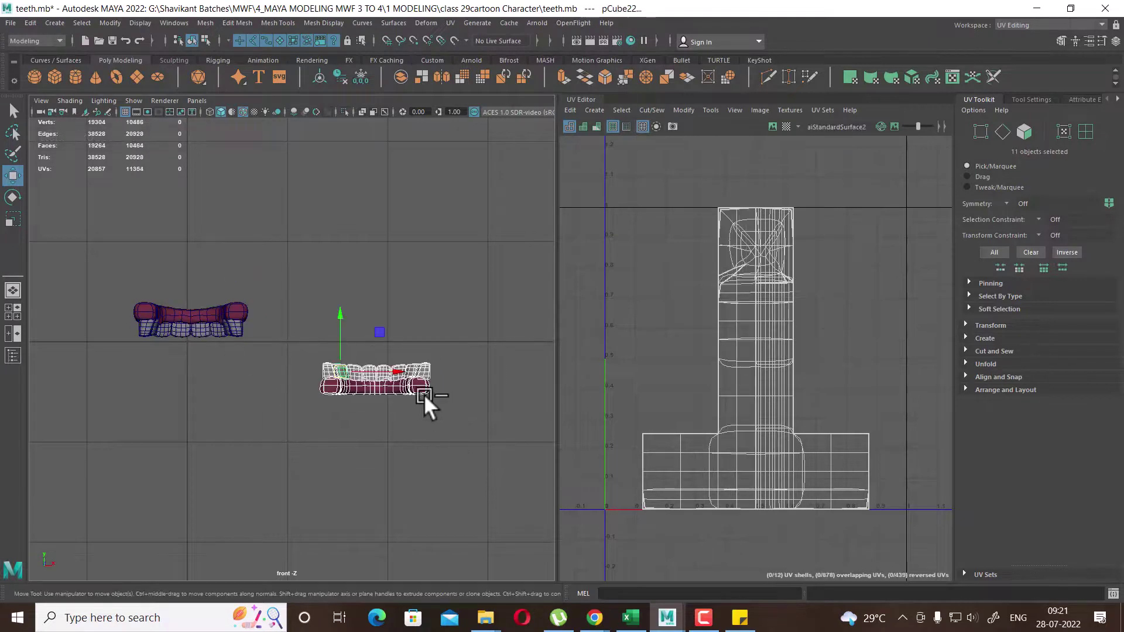
pyautogui.hotkey('ctrl', 'g')
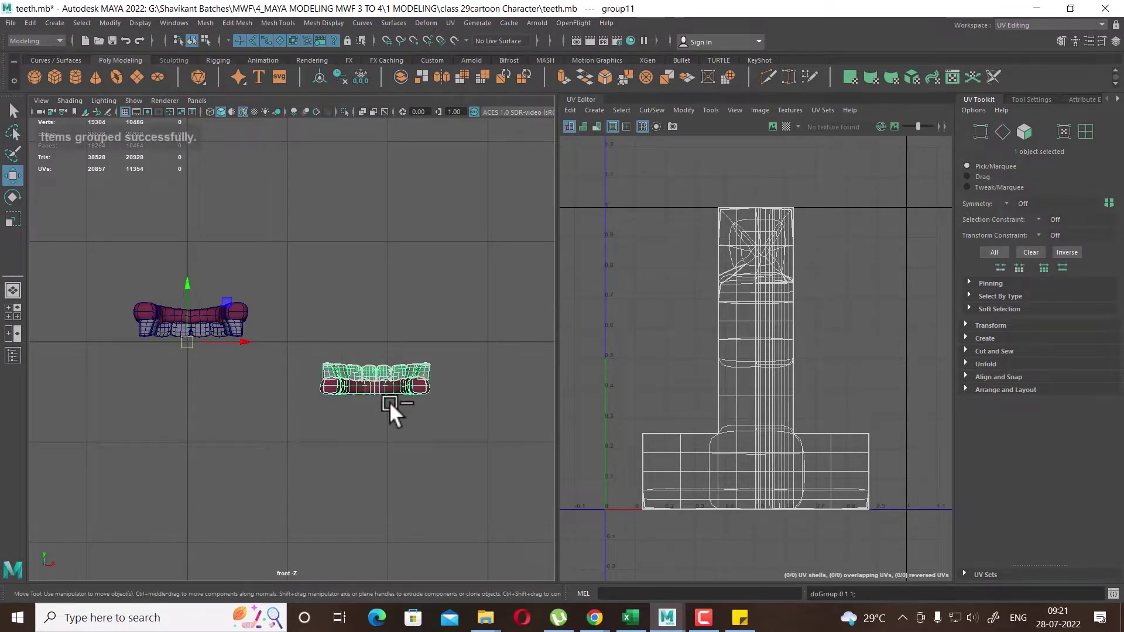
pyautogui.click(319, 75)
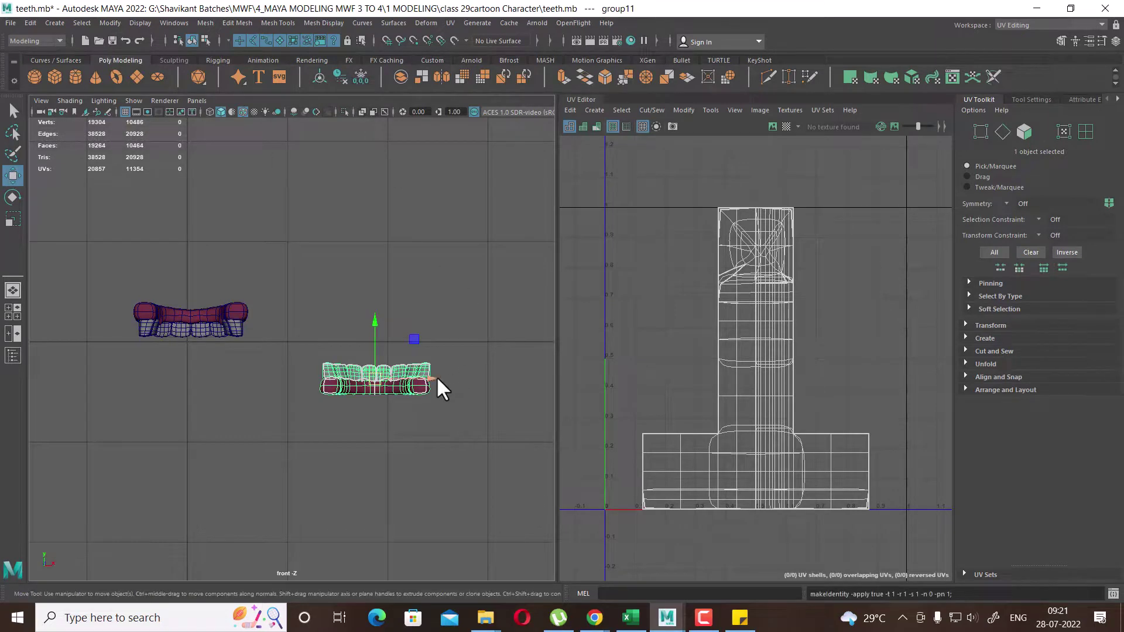
pyautogui.moveTo(433, 378); pyautogui.dragTo(254, 373)
# Raise the lower-teeth group, nudge it left along X, and return to perspective view
pyautogui.scroll(2, 292, 404)
pyautogui.scroll(1, 286, 350)
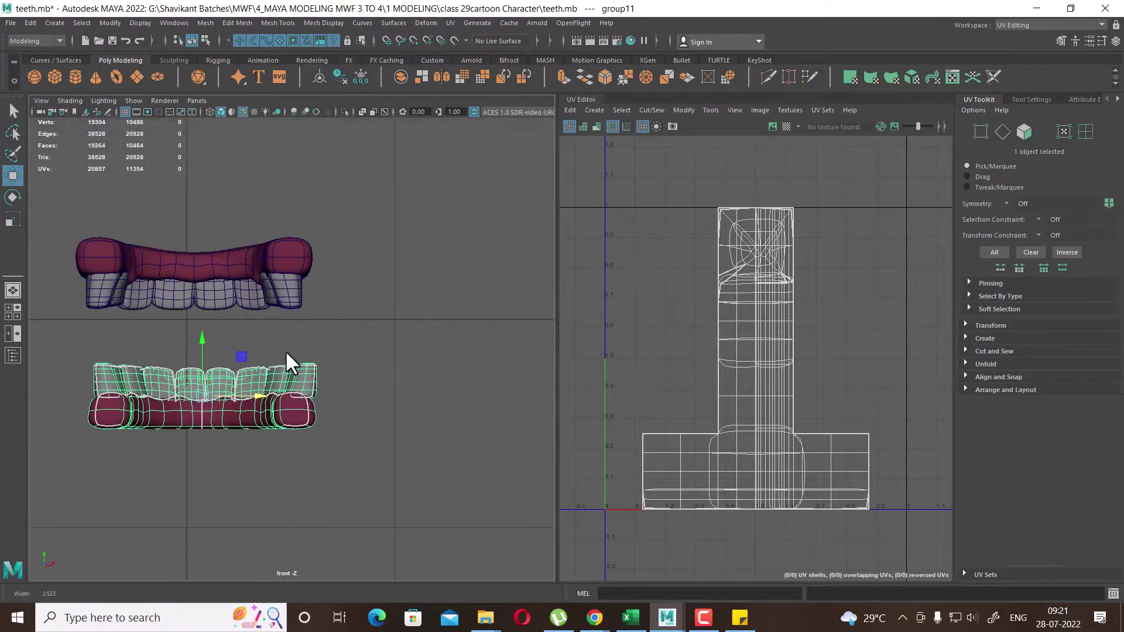
pyautogui.scroll(1, 181, 366)
pyautogui.scroll(2, 181, 366)
pyautogui.moveTo(178, 352); pyautogui.dragTo(170, 294)
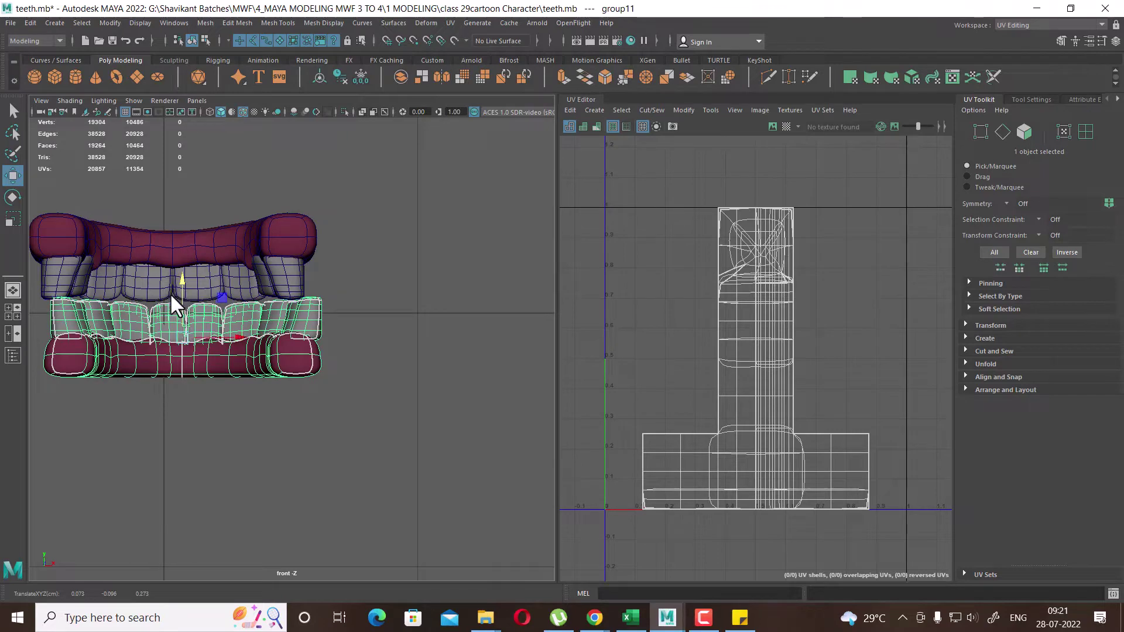
pyautogui.moveTo(239, 338); pyautogui.dragTo(229, 336)
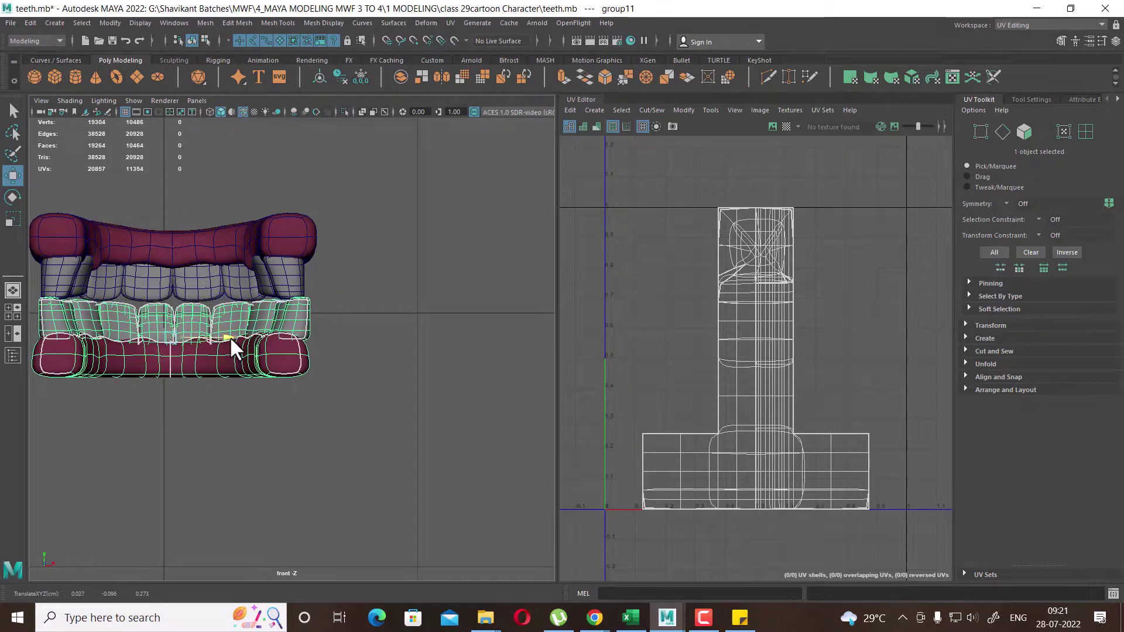
pyautogui.press('space')
pyautogui.keyDown('alt'); pyautogui.moveTo(375, 319); pyautogui.dragTo(380, 385); pyautogui.keyUp('alt')
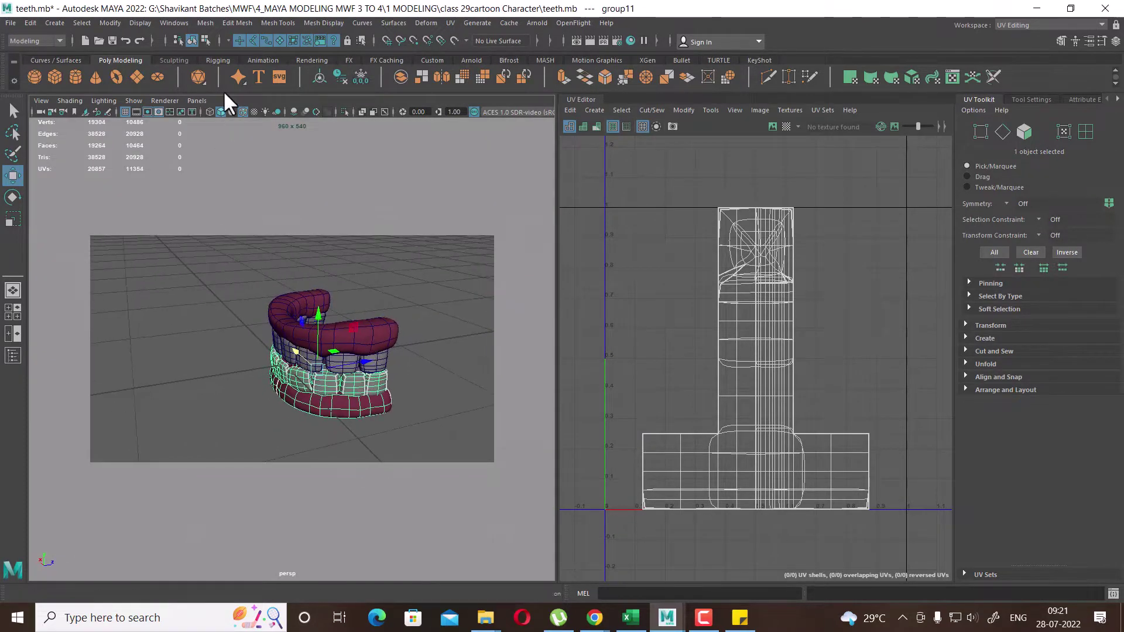
# Turn off the resolution gate and orbit around the teeth
pyautogui.click(159, 111)
pyautogui.click(148, 112)
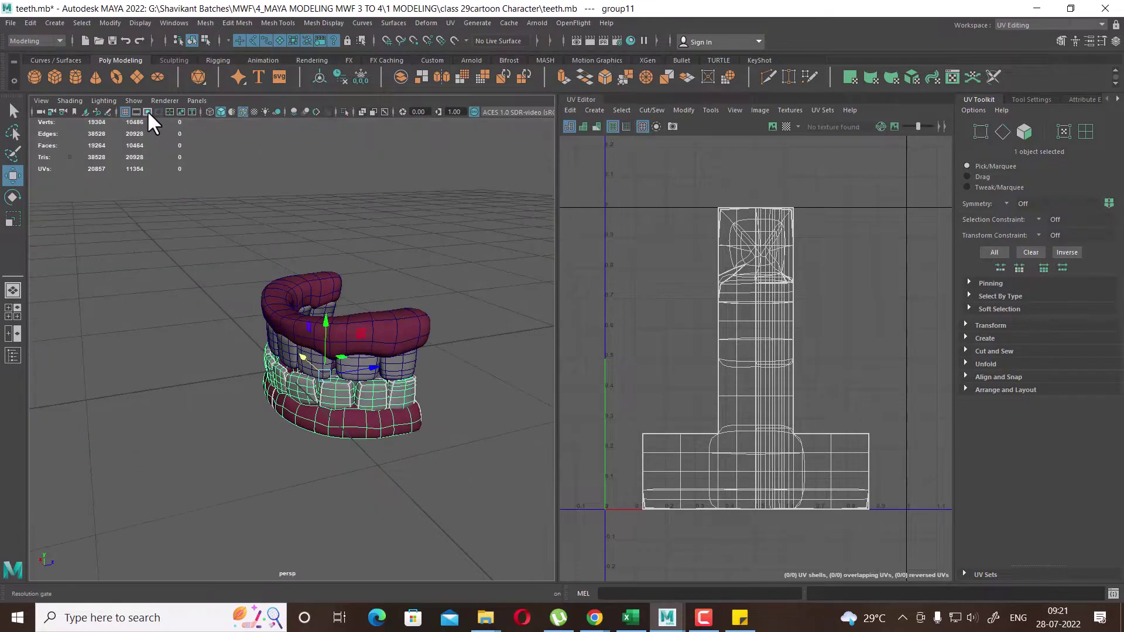
pyautogui.keyDown('alt'); pyautogui.moveTo(305, 328); pyautogui.dragTo(405, 366); pyautogui.keyUp('alt')
pyautogui.keyDown('alt'); pyautogui.moveTo(405, 366); pyautogui.dragTo(296, 377, button='middle'); pyautogui.keyUp('alt')
pyautogui.scroll(3, 282, 360)
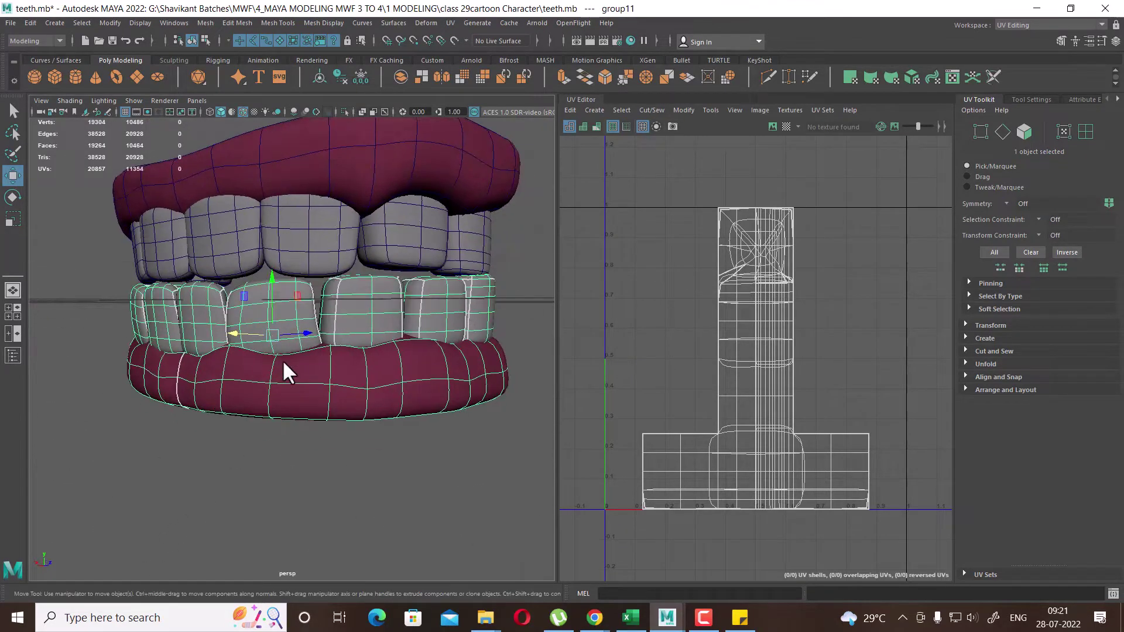
pyautogui.moveTo(306, 324)
pyautogui.keyDown('alt'); pyautogui.mouseDown()
pyautogui.moveTo(295, 346)
pyautogui.moveTo(213, 348)
pyautogui.moveTo(273, 356)
pyautogui.mouseUp(); pyautogui.keyUp('alt')
# Switch to the left side view and zoom in on the teeth
pyautogui.press('space')
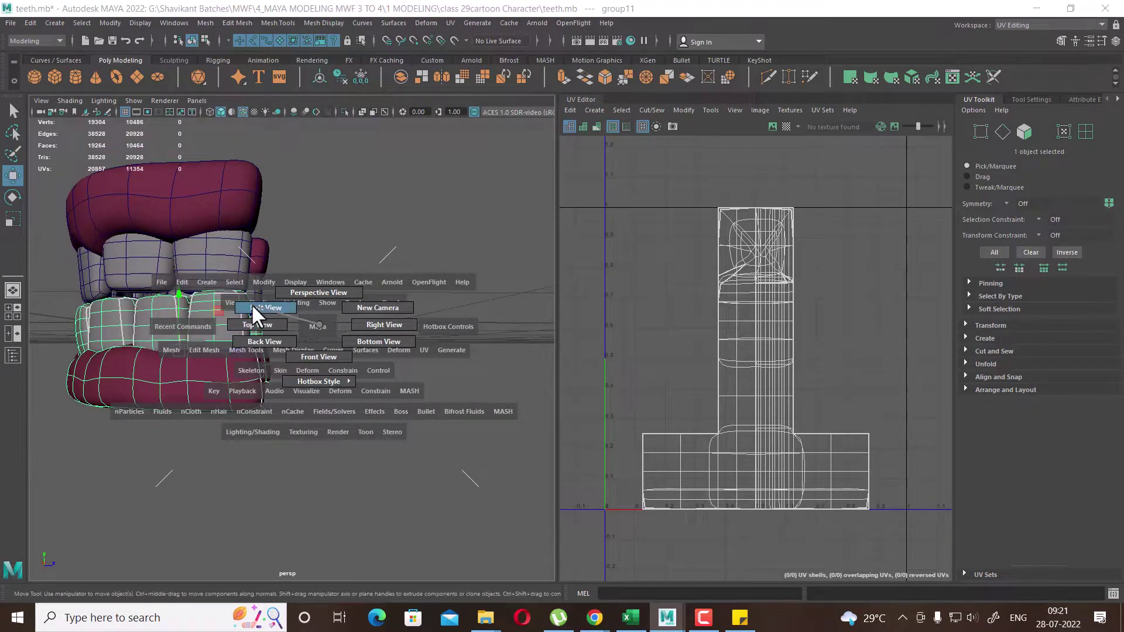
pyautogui.moveTo(317, 323); pyautogui.dragTo(252, 303)
pyautogui.press('space')
pyautogui.moveTo(378, 434); pyautogui.dragTo(317, 396)
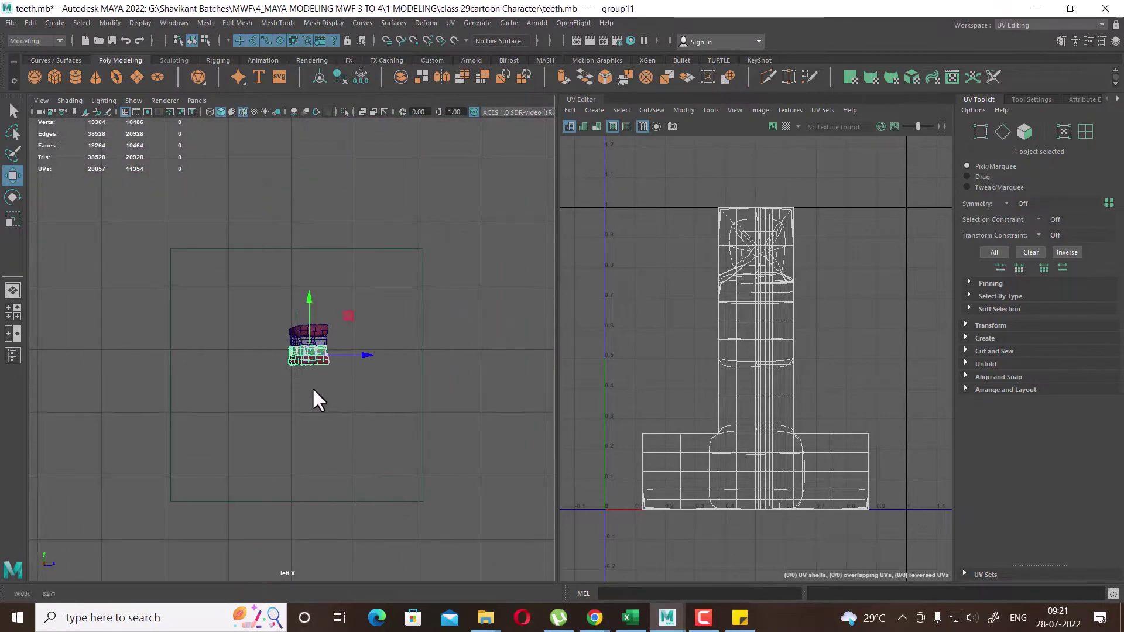
pyautogui.press('space')
pyautogui.moveTo(356, 364); pyautogui.dragTo(316, 341)
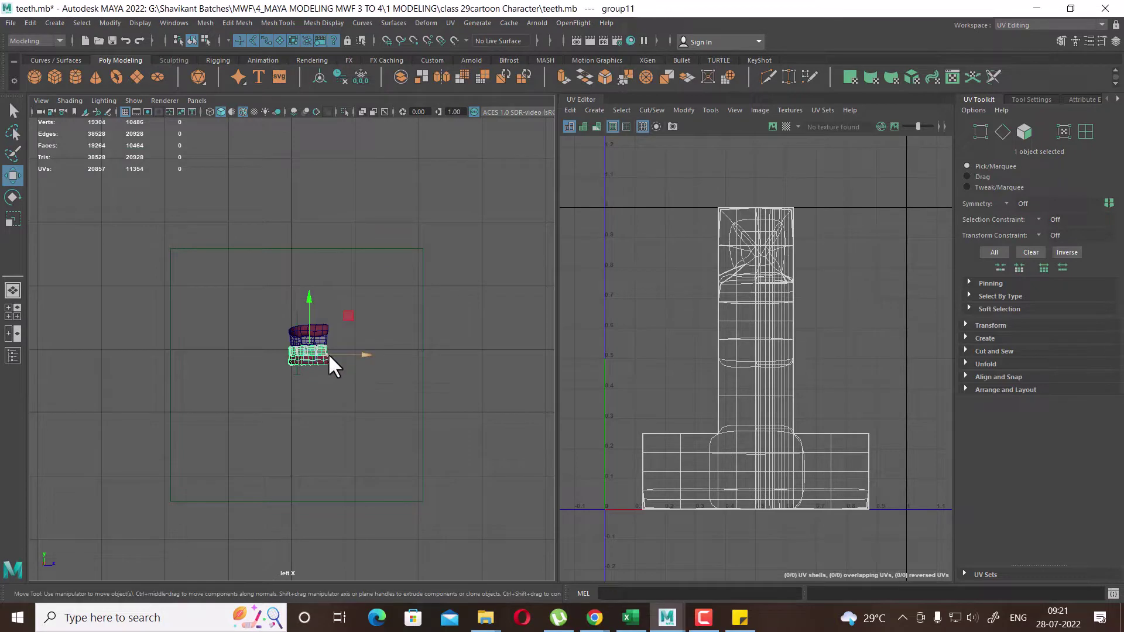
pyautogui.keyDown('alt'); pyautogui.moveTo(347, 473); pyautogui.dragTo(458, 451, button='right'); pyautogui.keyUp('alt')
pyautogui.keyDown('alt'); pyautogui.moveTo(458, 451); pyautogui.dragTo(384, 459, button='middle'); pyautogui.keyUp('alt')
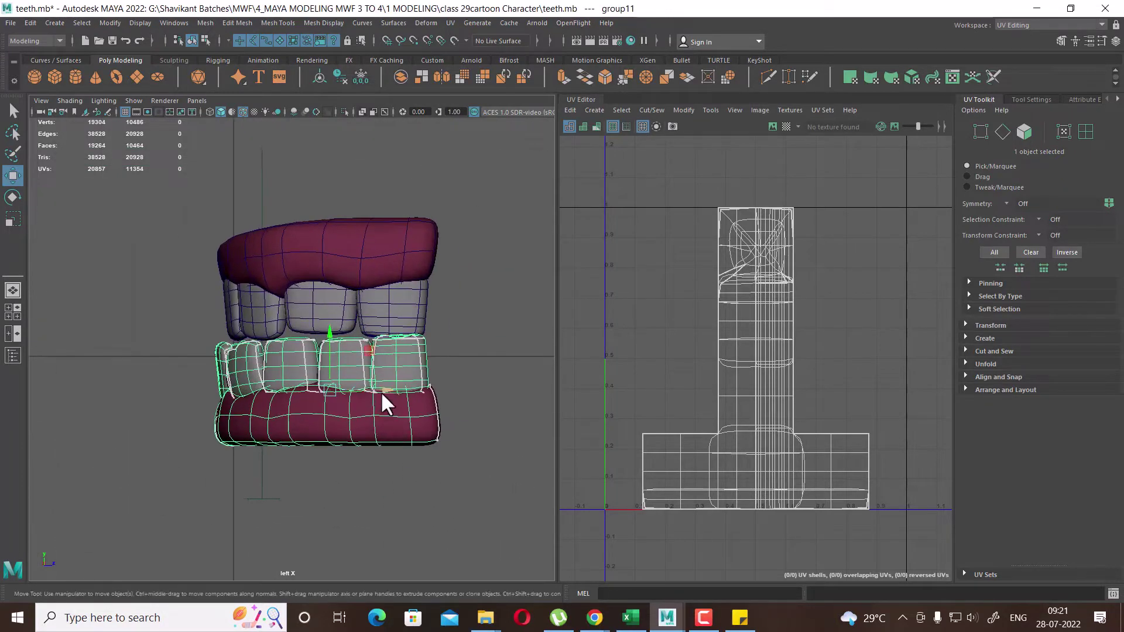
# Move the lower teeth and gums in Z and raise them slightly in Y
pyautogui.moveTo(381, 391); pyautogui.dragTo(401, 392)
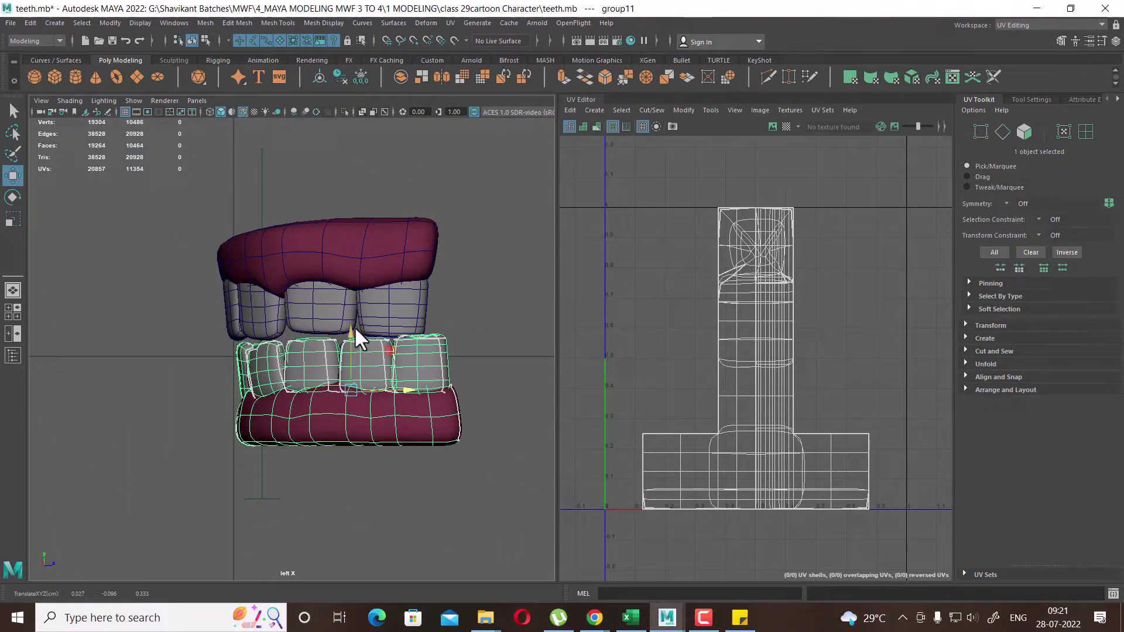
pyautogui.moveTo(352, 328); pyautogui.dragTo(351, 318)
pyautogui.press('space')
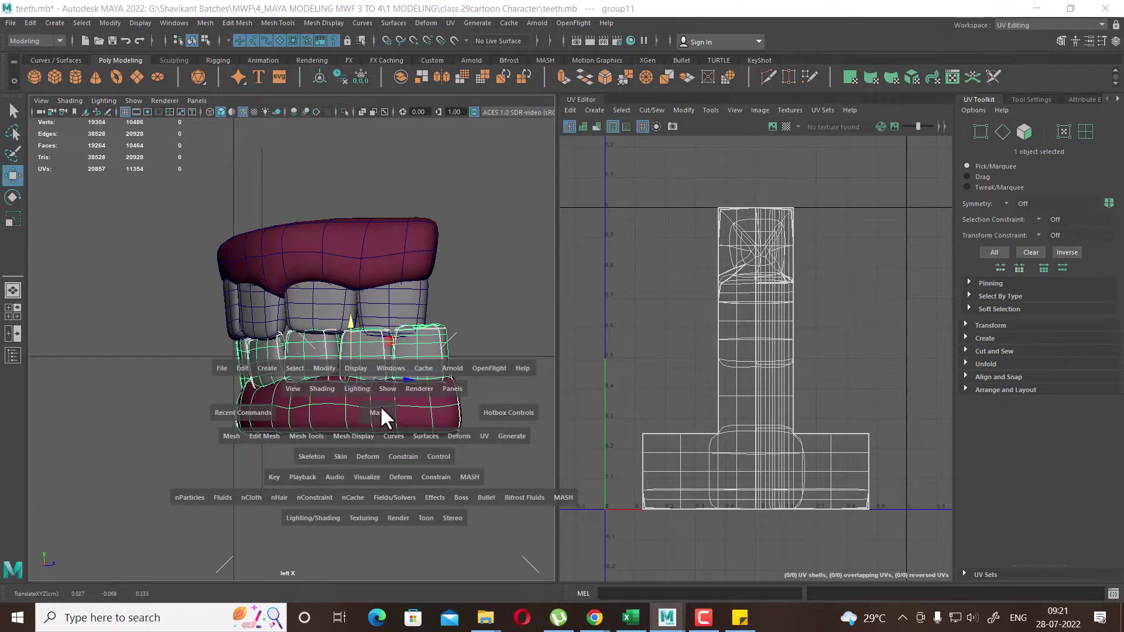
pyautogui.moveTo(381, 405)
pyautogui.keyDown('alt'); pyautogui.mouseDown()
pyautogui.moveTo(330, 393)
pyautogui.moveTo(374, 364)
pyautogui.moveTo(275, 354)
pyautogui.moveTo(365, 346)
pyautogui.moveTo(474, 361)
pyautogui.moveTo(388, 345)
pyautogui.moveTo(412, 395)
pyautogui.mouseUp(); pyautogui.keyUp('alt')
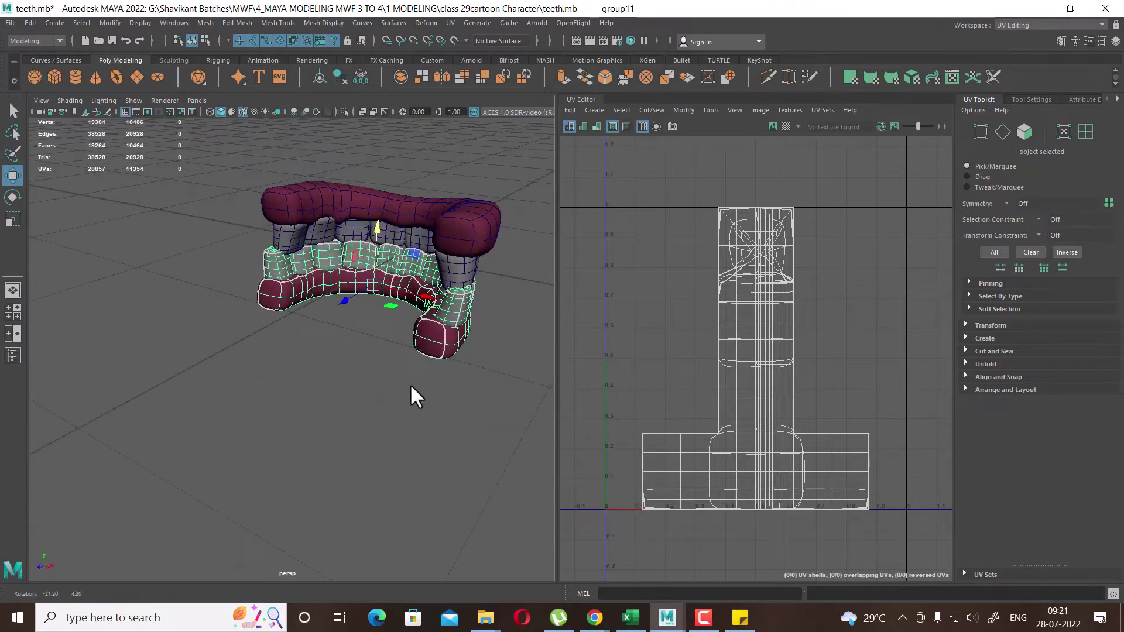
# Orbit and zoom in perspective to check the teeth from the front
pyautogui.moveTo(412, 394)
pyautogui.keyDown('alt'); pyautogui.mouseDown(button='right')
pyautogui.moveTo(452, 384)
pyautogui.moveTo(425, 427)
pyautogui.mouseUp(button='right'); pyautogui.keyUp('alt')
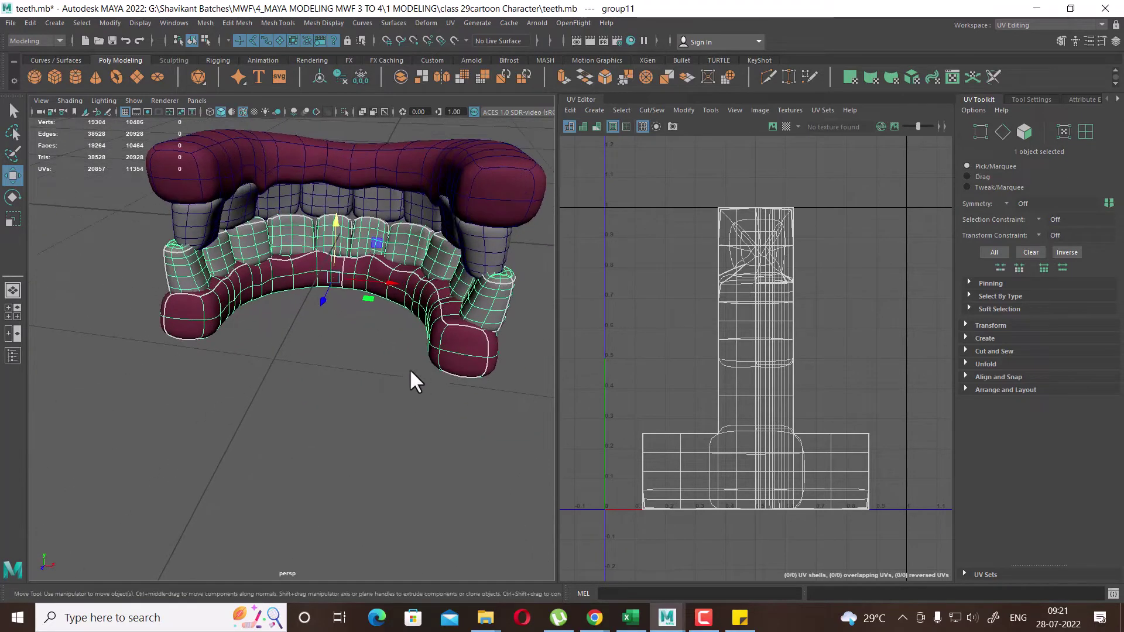
pyautogui.moveTo(336, 312)
pyautogui.keyDown('alt'); pyautogui.mouseDown()
pyautogui.moveTo(376, 353)
pyautogui.moveTo(413, 347)
pyautogui.moveTo(363, 343)
pyautogui.mouseUp(); pyautogui.keyUp('alt')
pyautogui.moveTo(363, 342)
pyautogui.keyDown('alt'); pyautogui.mouseDown(button='right')
pyautogui.moveTo(165, 348)
pyautogui.moveTo(233, 370)
pyautogui.mouseUp(button='right'); pyautogui.keyUp('alt')
pyautogui.keyDown('alt'); pyautogui.moveTo(233, 369); pyautogui.dragTo(187, 385); pyautogui.keyUp('alt')
pyautogui.keyDown('alt'); pyautogui.moveTo(188, 384); pyautogui.dragTo(237, 417, button='right'); pyautogui.keyUp('alt')
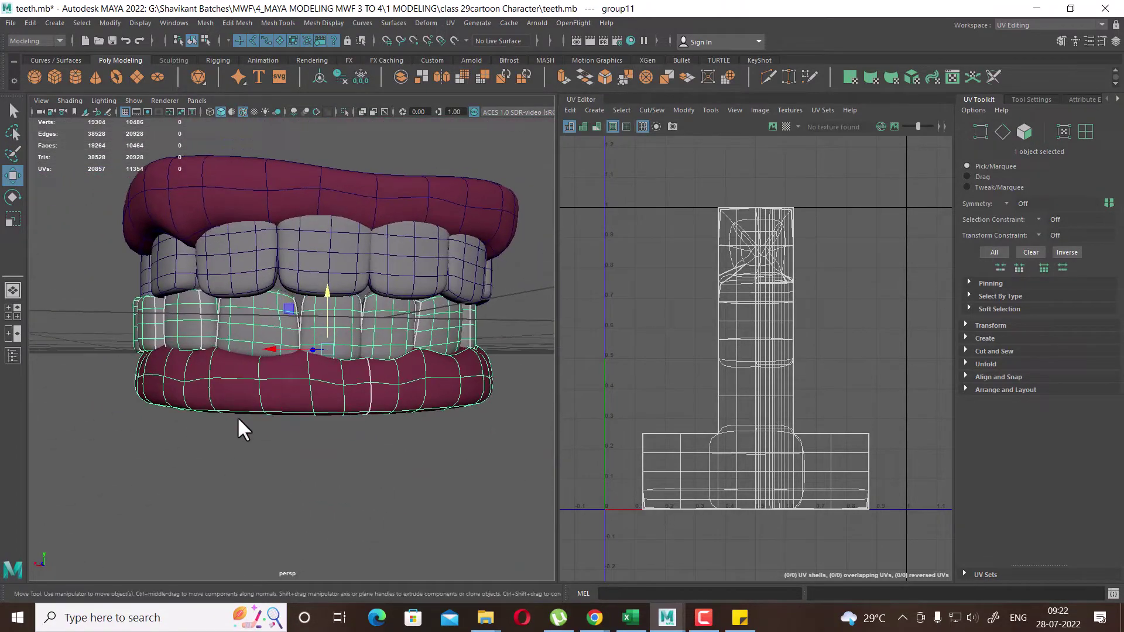
pyautogui.keyDown('alt'); pyautogui.moveTo(237, 416); pyautogui.dragTo(214, 407, button='middle'); pyautogui.keyUp('alt')
pyautogui.keyDown('alt'); pyautogui.moveTo(215, 408); pyautogui.dragTo(216, 419, button='right'); pyautogui.keyUp('alt')
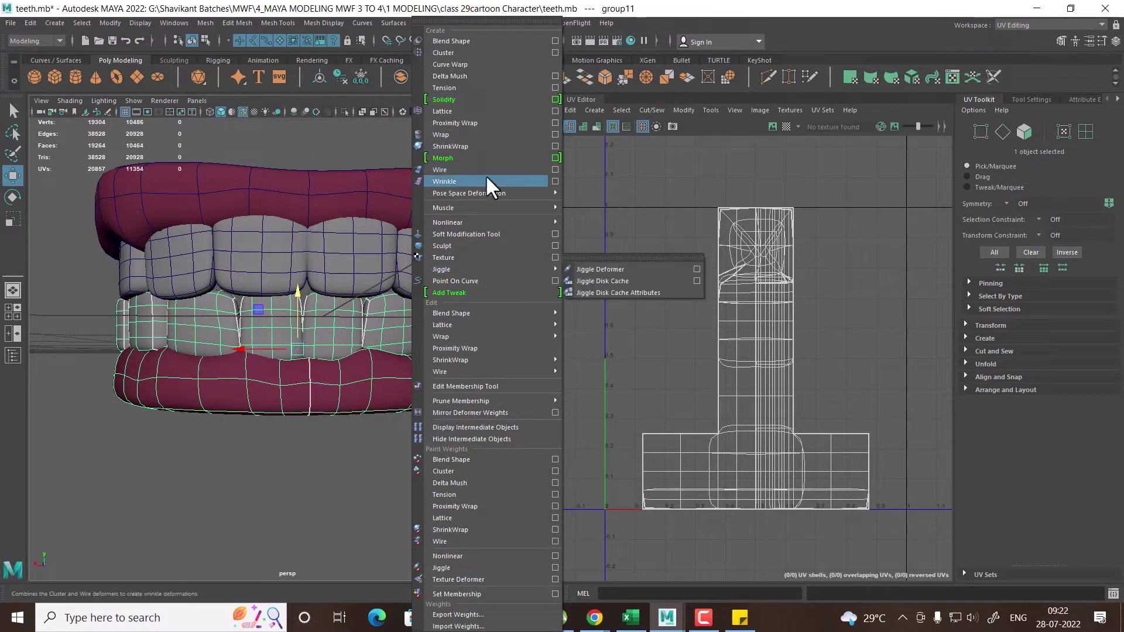
pyautogui.moveTo(447, 223)
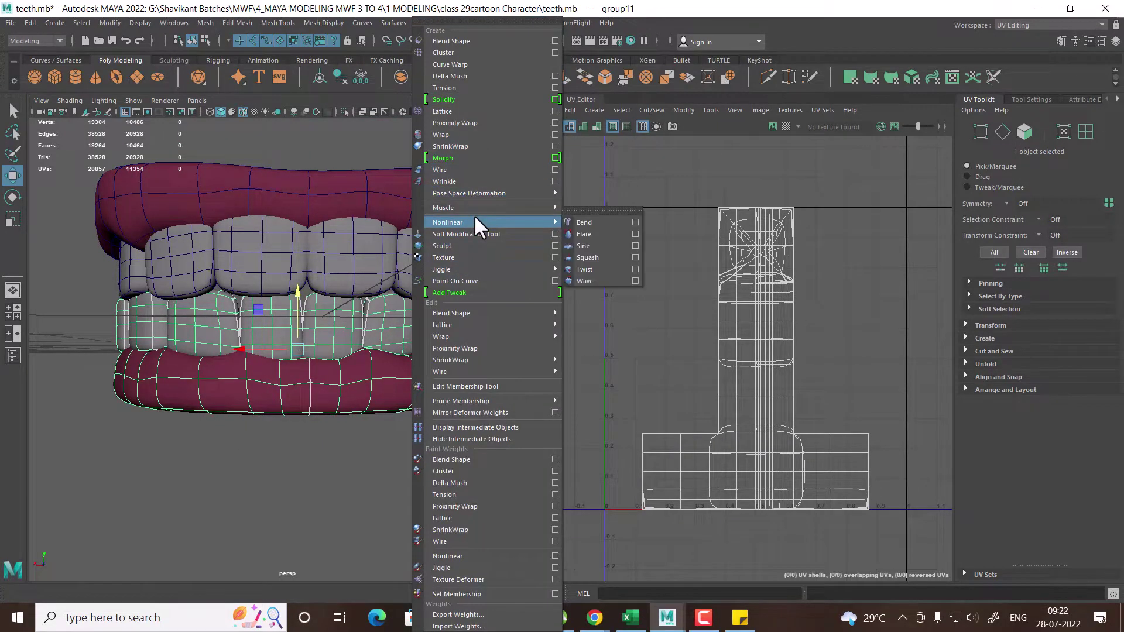
# Create a lattice around the lower teeth with 2 × 2 × 2 divisions
pyautogui.click(557, 112)
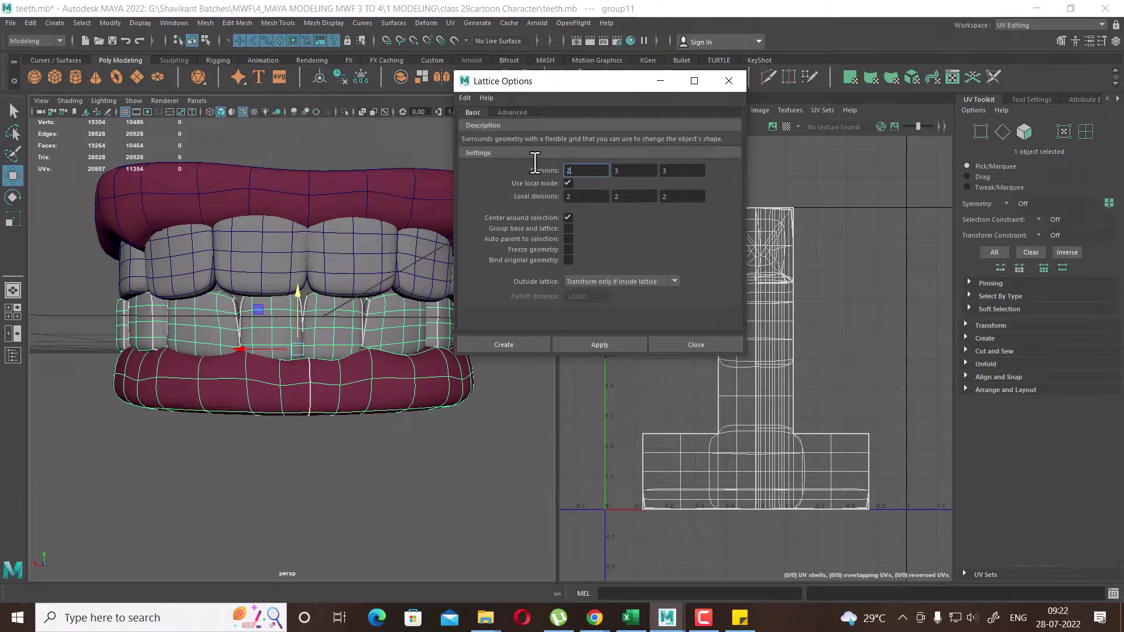
pyautogui.press('Tab')
pyautogui.write('2')
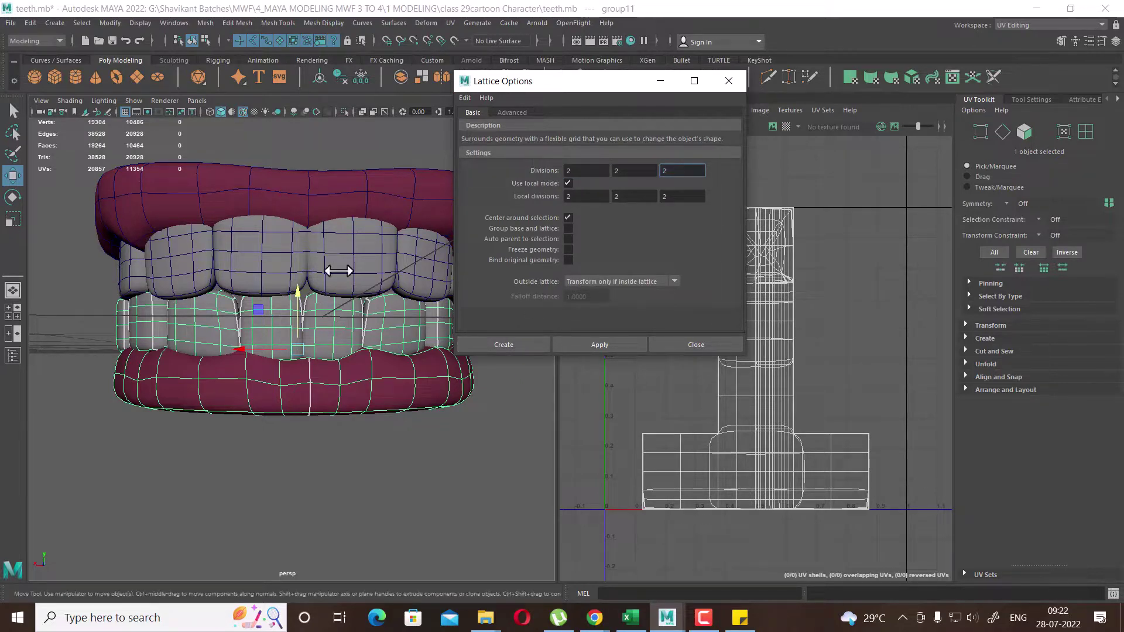
pyautogui.click(496, 345)
# Select the upper row of lattice points and scale them slightly inward along X
pyautogui.press('space')
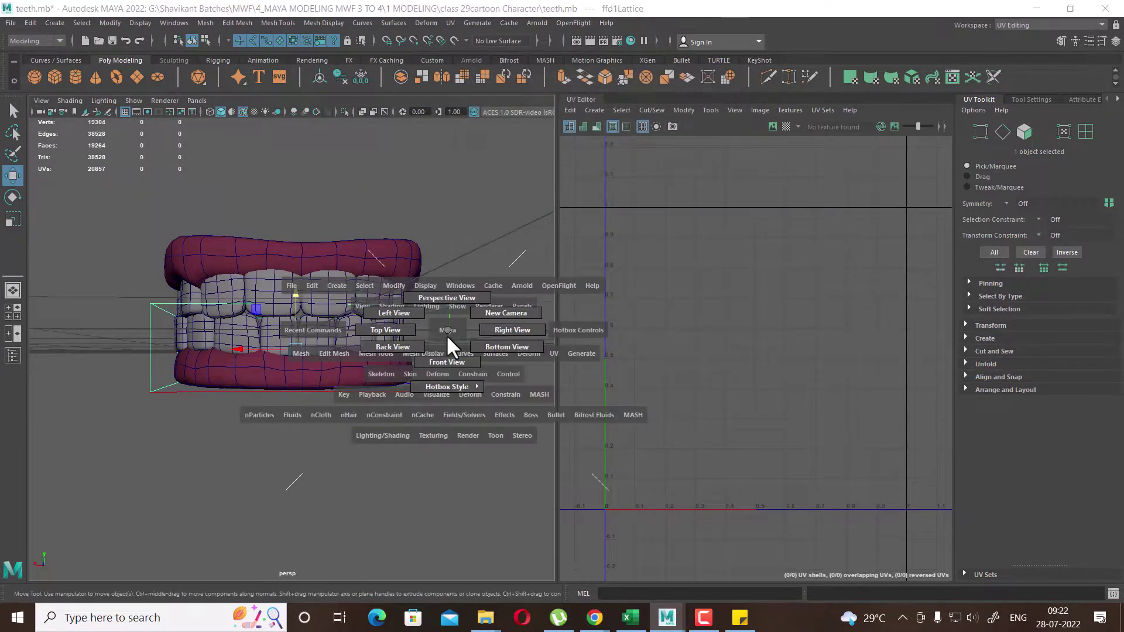
pyautogui.moveTo(447, 335); pyautogui.dragTo(447, 354)
pyautogui.press('f')
pyautogui.moveTo(443, 256); pyautogui.dragTo(440, 229, button='right')
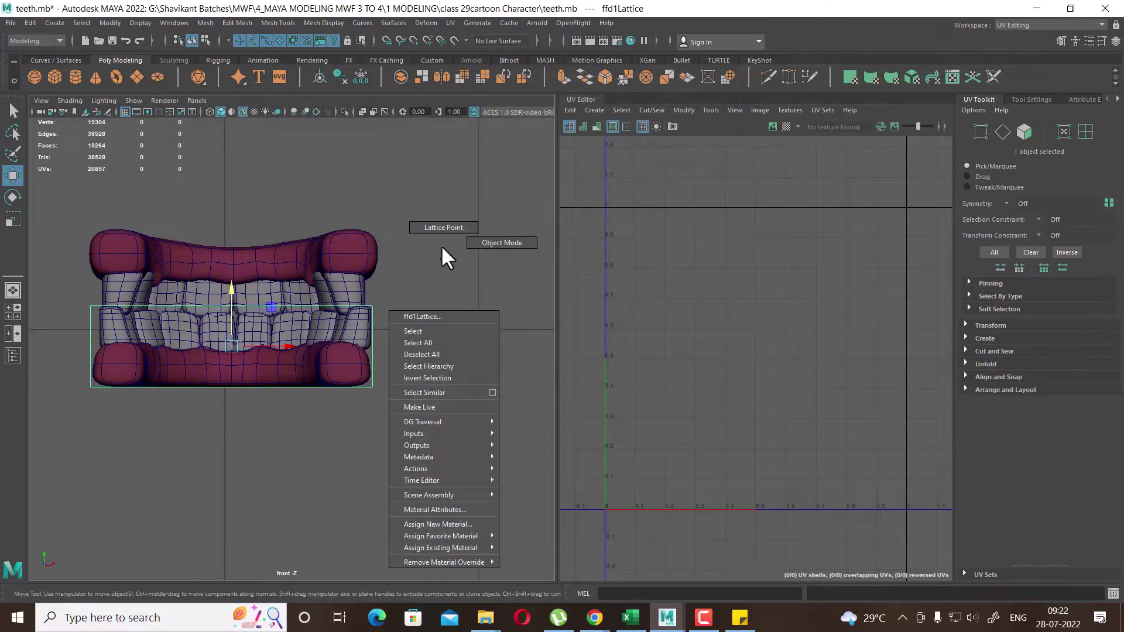
pyautogui.moveTo(422, 294); pyautogui.dragTo(73, 312)
pyautogui.press('space')
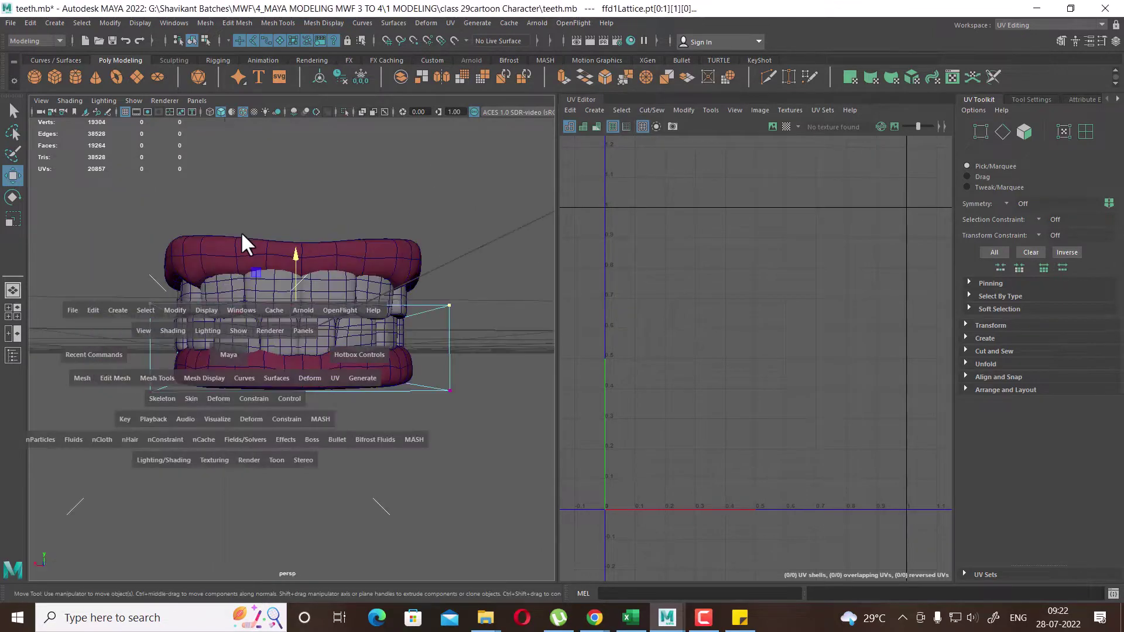
pyautogui.moveTo(241, 231); pyautogui.dragTo(200, 235)
pyautogui.scroll(2, 321, 404)
pyautogui.press('r')
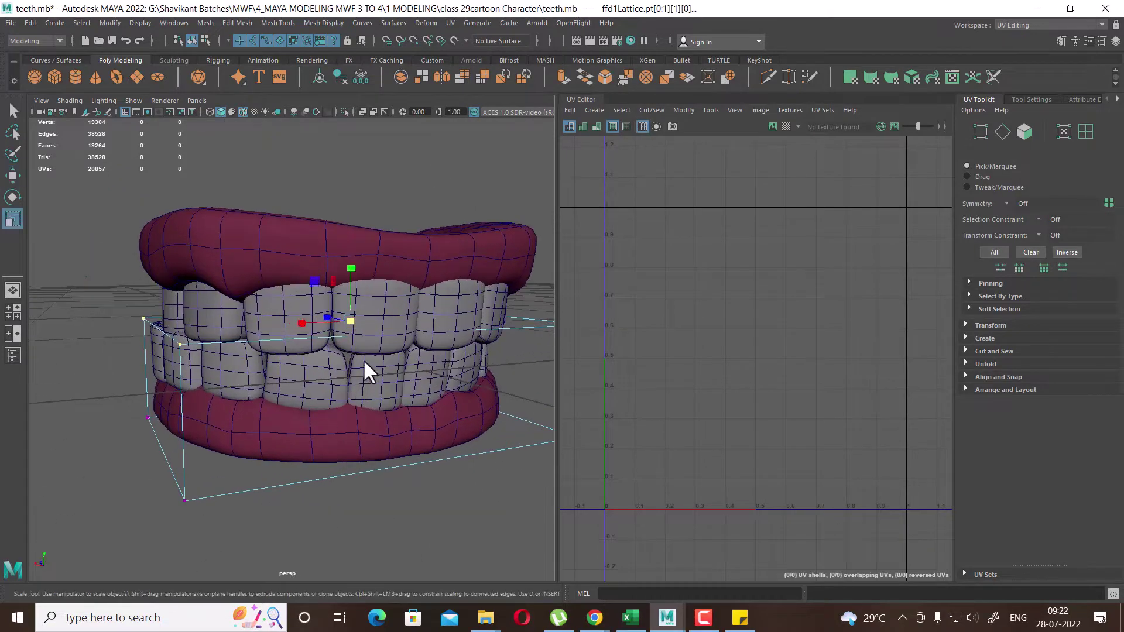
pyautogui.moveTo(328, 324)
pyautogui.keyDown('alt'); pyautogui.mouseDown()
pyautogui.moveTo(268, 323)
pyautogui.moveTo(336, 322)
pyautogui.moveTo(276, 351)
pyautogui.moveTo(289, 342)
pyautogui.moveTo(221, 332)
pyautogui.moveTo(308, 326)
pyautogui.moveTo(296, 320)
pyautogui.moveTo(460, 336)
pyautogui.moveTo(443, 346)
pyautogui.moveTo(258, 340)
pyautogui.moveTo(254, 361)
pyautogui.moveTo(301, 362)
pyautogui.mouseUp(); pyautogui.keyUp('alt')
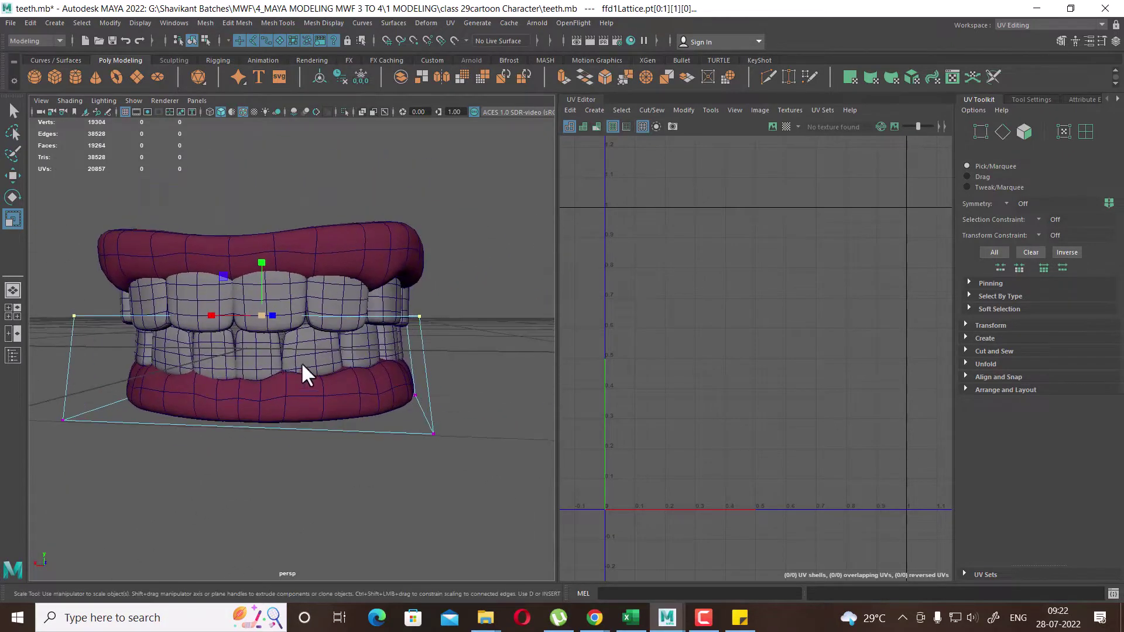
# Select all teeth and gum pieces and delete their history to remove the lattice
pyautogui.rightClick(319, 283)
pyautogui.click(483, 216)
pyautogui.keyDown('alt'); pyautogui.moveTo(433, 287); pyautogui.dragTo(464, 246); pyautogui.keyUp('alt')
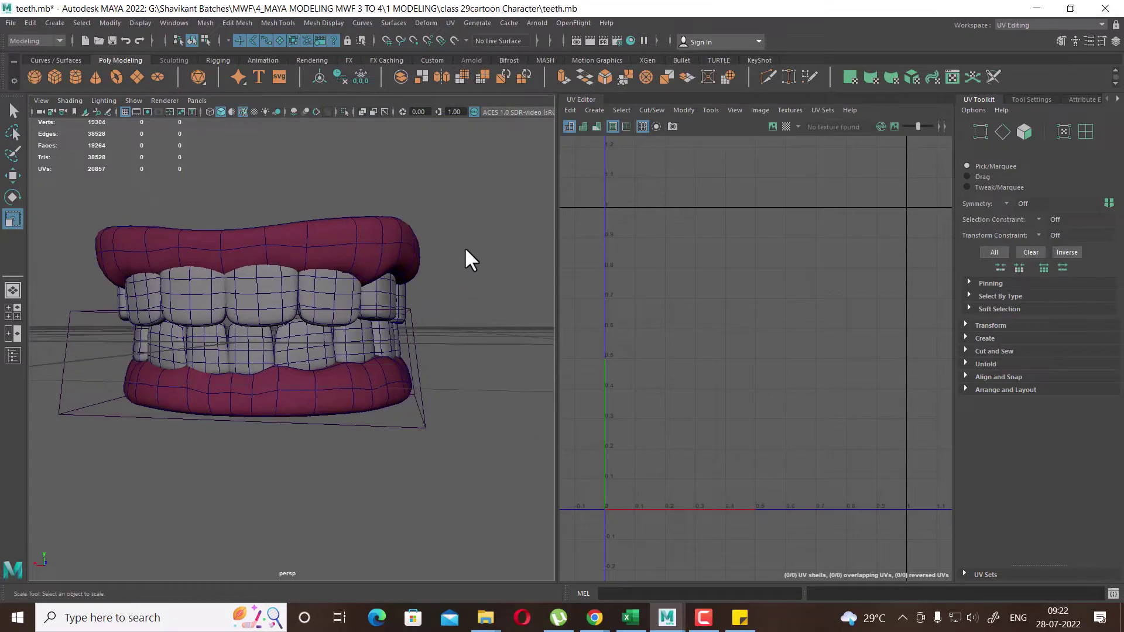
pyautogui.moveTo(483, 189); pyautogui.dragTo(79, 563)
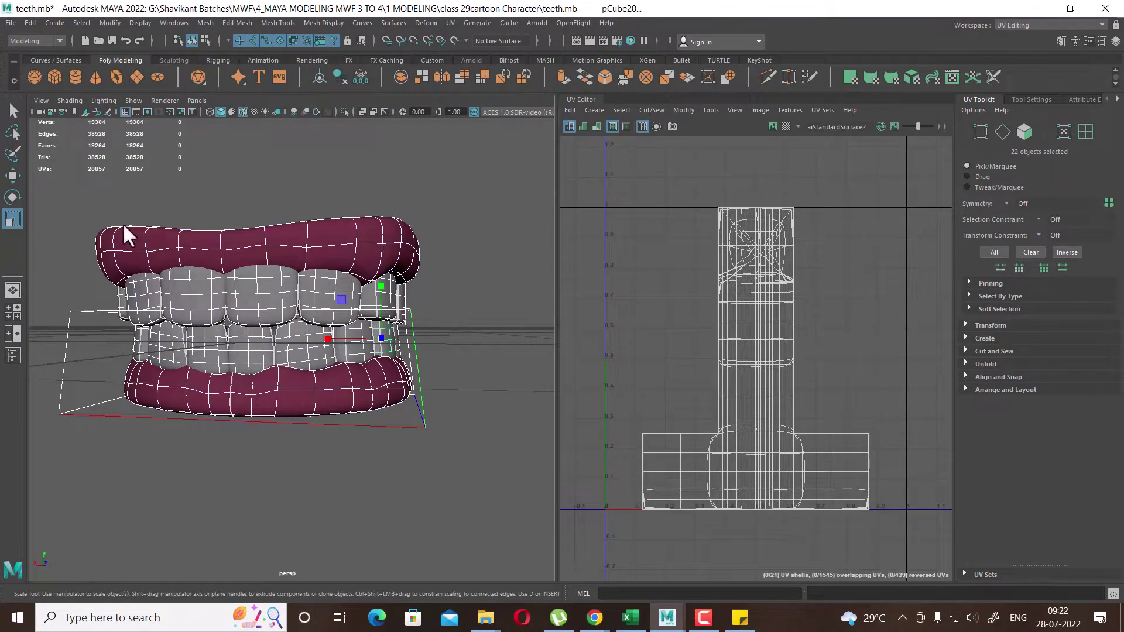
pyautogui.click(26, 22)
pyautogui.click(228, 157)
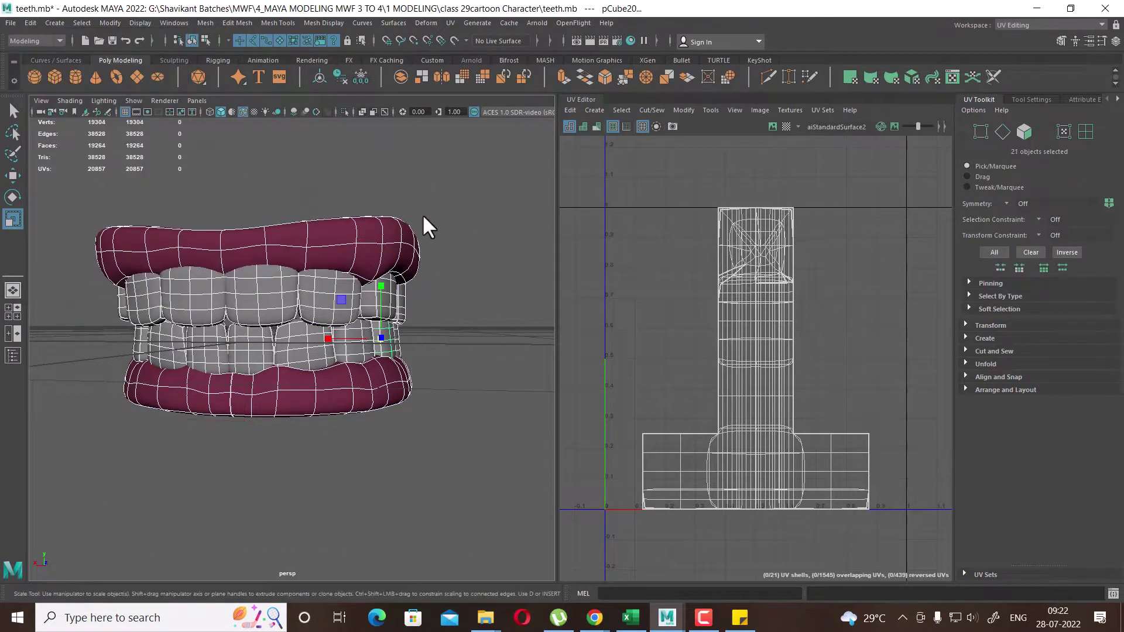
# Group the upper gum and upper teeth together
pyautogui.click(423, 217)
pyautogui.click(367, 243)
pyautogui.hotkey('ctrl', 'g')
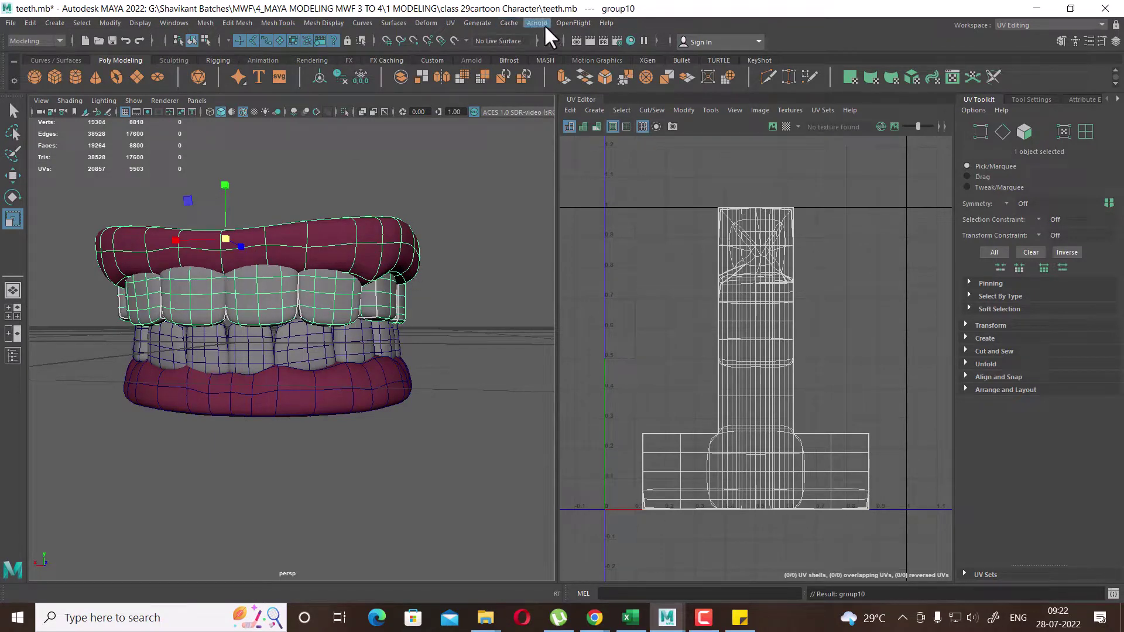
# Add a lattice deformer around the upper teeth group and enter lattice point editing
pyautogui.click(428, 22)
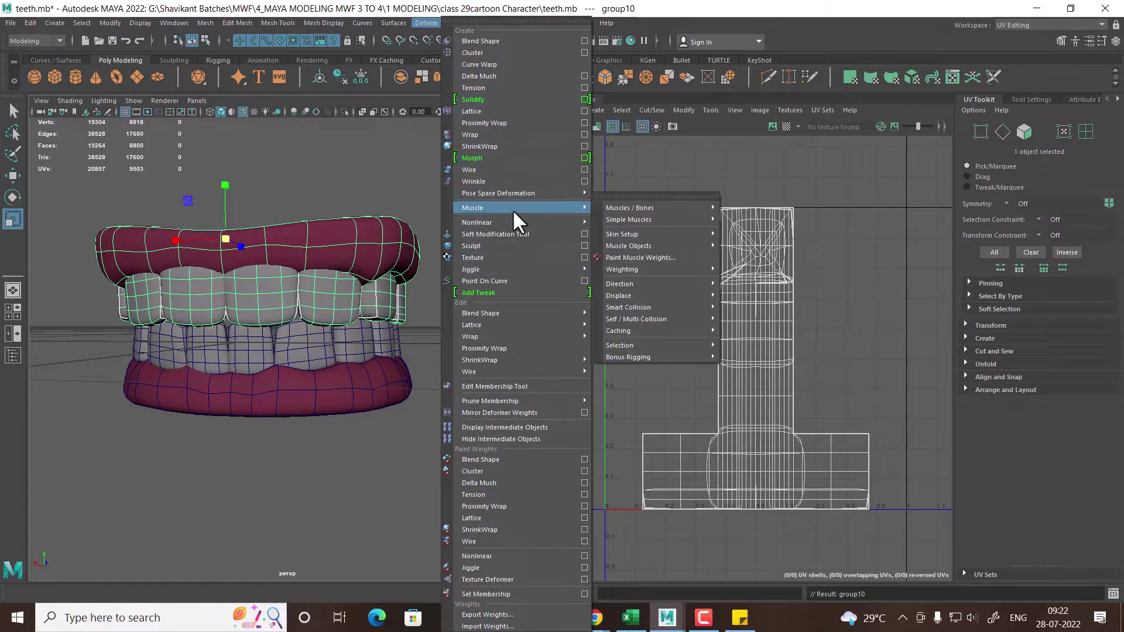
pyautogui.click(502, 110)
pyautogui.moveTo(478, 182)
pyautogui.mouseDown(button='right')
pyautogui.moveTo(456, 94)
pyautogui.moveTo(460, 103)
pyautogui.mouseUp(button='right')
pyautogui.scroll(-2, 458, 281)
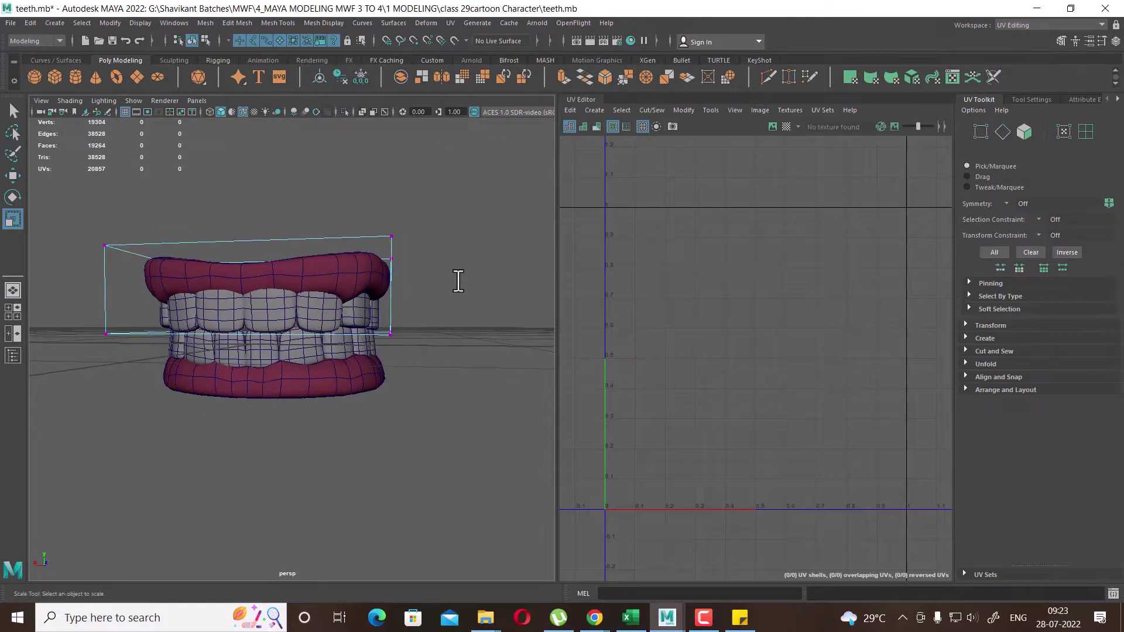
# In front view, select the upper lattice points and scale them up very slightly
pyautogui.press('space')
pyautogui.moveTo(470, 317); pyautogui.dragTo(470, 348)
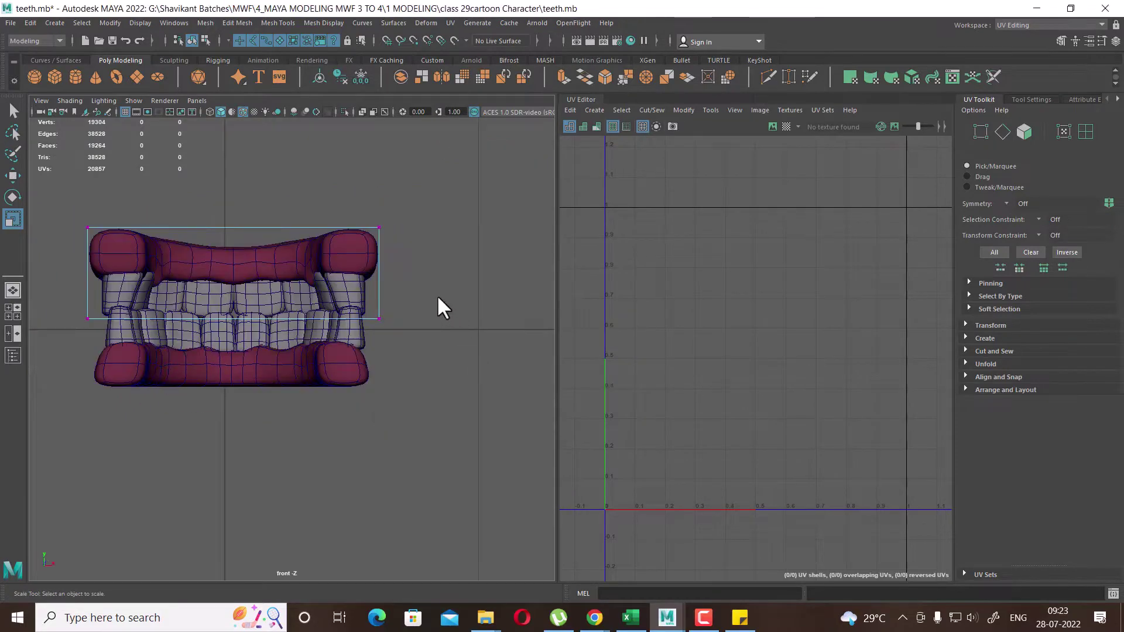
pyautogui.moveTo(477, 290); pyautogui.dragTo(106, 343)
pyautogui.press('space')
pyautogui.moveTo(270, 253); pyautogui.dragTo(269, 225)
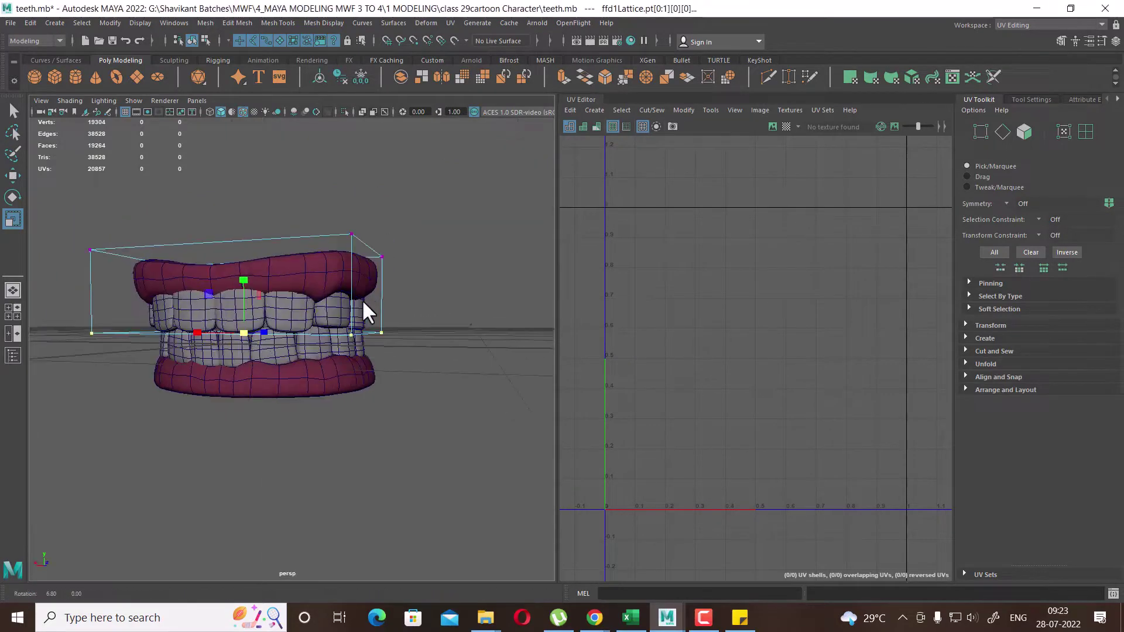
pyautogui.scroll(2, 346, 328)
pyautogui.scroll(3, 449, 331)
pyautogui.scroll(-3, 439, 331)
pyautogui.scroll(3, 476, 362)
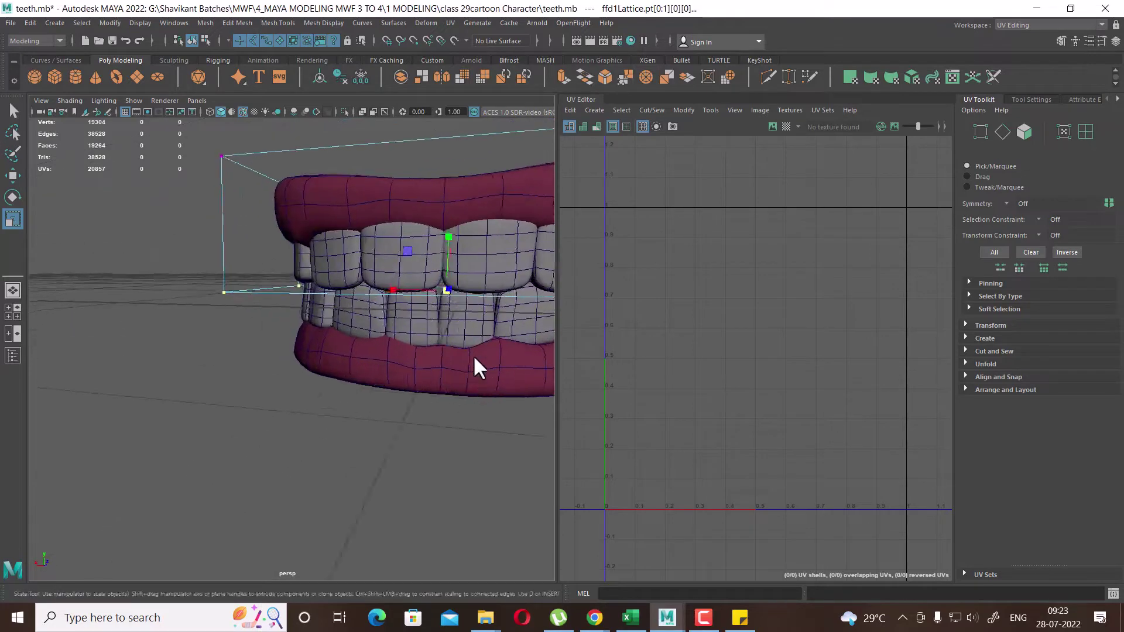
pyautogui.moveTo(461, 331)
pyautogui.keyDown('alt'); pyautogui.mouseDown()
pyautogui.moveTo(395, 356)
pyautogui.moveTo(398, 323)
pyautogui.moveTo(341, 329)
pyautogui.moveTo(489, 352)
pyautogui.moveTo(367, 382)
pyautogui.moveTo(367, 339)
pyautogui.moveTo(338, 319)
pyautogui.moveTo(279, 316)
pyautogui.mouseUp(); pyautogui.keyUp('alt')
# Orbit around the teeth and lattice to inspect the adjusted shape
pyautogui.scroll(2, 395, 339)
pyautogui.scroll(-3, 342, 326)
pyautogui.scroll(2, 157, 318)
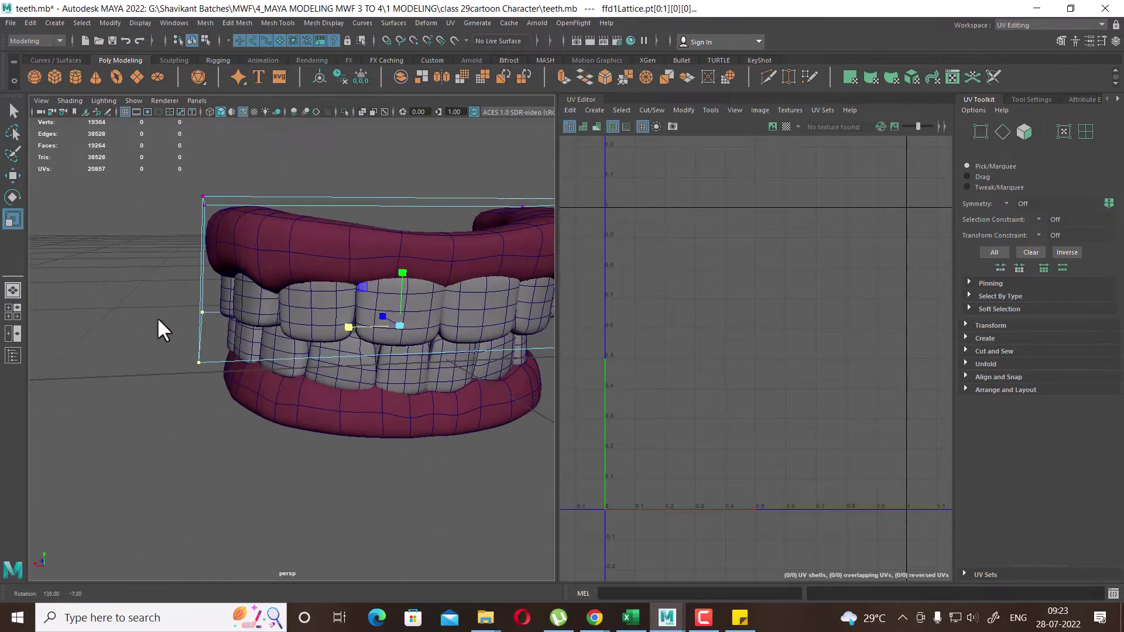
pyautogui.scroll(2, 295, 357)
pyautogui.moveTo(295, 357)
pyautogui.keyDown('alt'); pyautogui.mouseDown()
pyautogui.moveTo(271, 335)
pyautogui.moveTo(328, 314)
pyautogui.moveTo(408, 326)
pyautogui.moveTo(395, 301)
pyautogui.mouseUp(); pyautogui.keyUp('alt')
pyautogui.scroll(-2, 272, 334)
pyautogui.scroll(3, 372, 377)
pyautogui.scroll(-3, 371, 377)
pyautogui.moveTo(372, 377)
pyautogui.keyDown('alt'); pyautogui.mouseDown()
pyautogui.moveTo(465, 381)
pyautogui.moveTo(370, 311)
pyautogui.mouseUp(); pyautogui.keyUp('alt')
pyautogui.scroll(3, 264, 302)
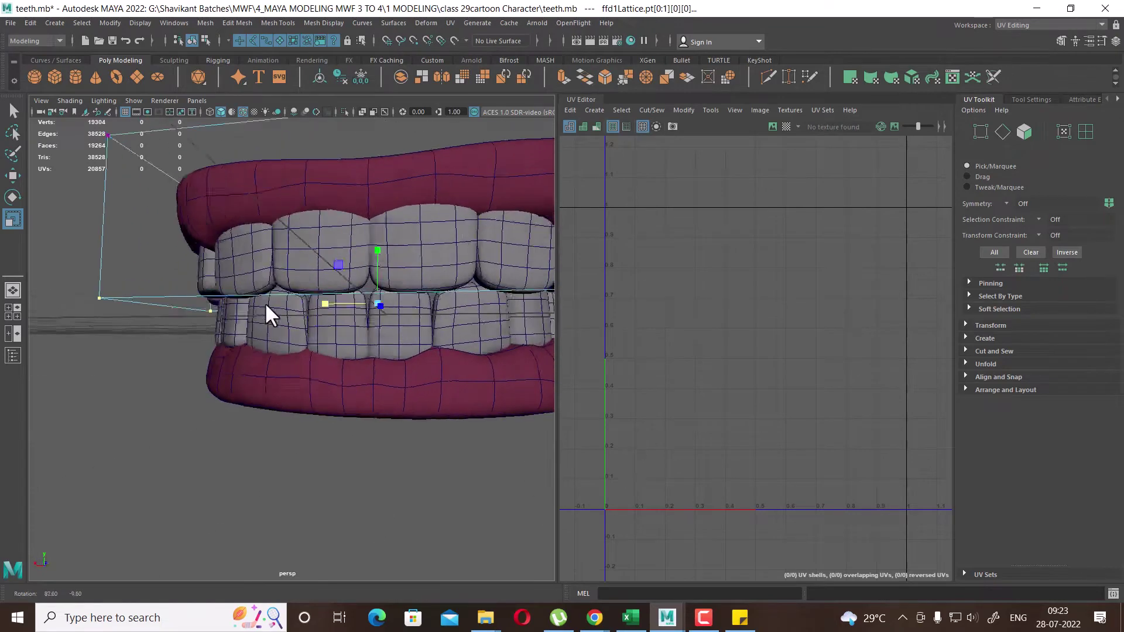
pyautogui.moveTo(264, 302)
pyautogui.keyDown('alt'); pyautogui.mouseDown()
pyautogui.moveTo(255, 303)
pyautogui.moveTo(281, 293)
pyautogui.moveTo(259, 293)
pyautogui.mouseUp(); pyautogui.keyUp('alt')
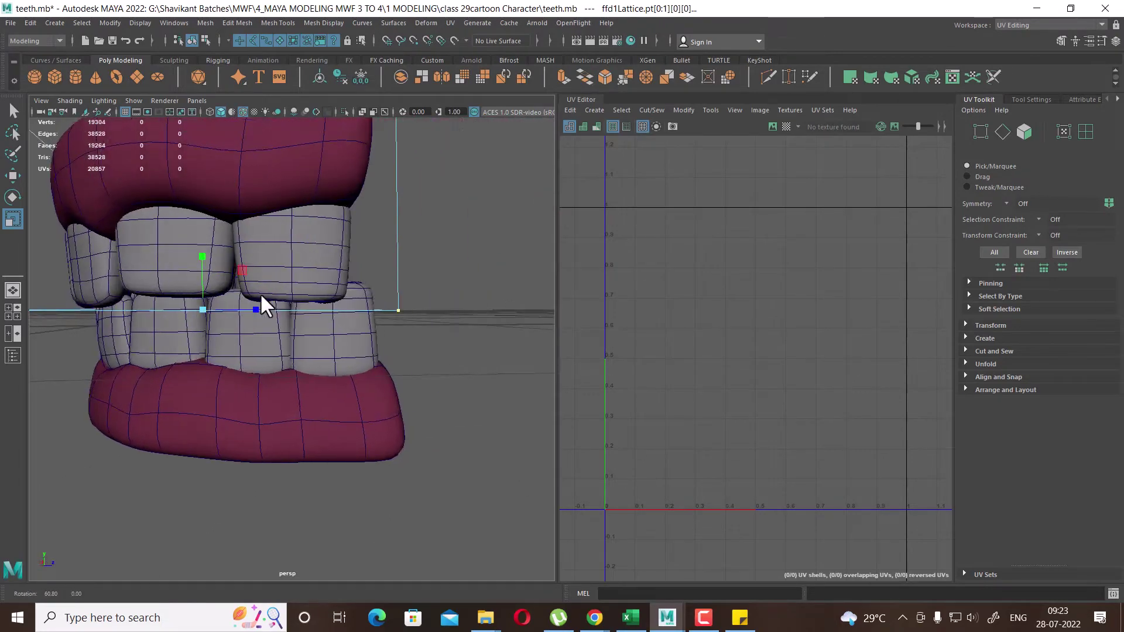
pyautogui.scroll(2, 260, 293)
# In the left view, move the lower lattice points so the teeth tilt slightly
pyautogui.press('space')
pyautogui.moveTo(349, 328); pyautogui.dragTo(331, 302)
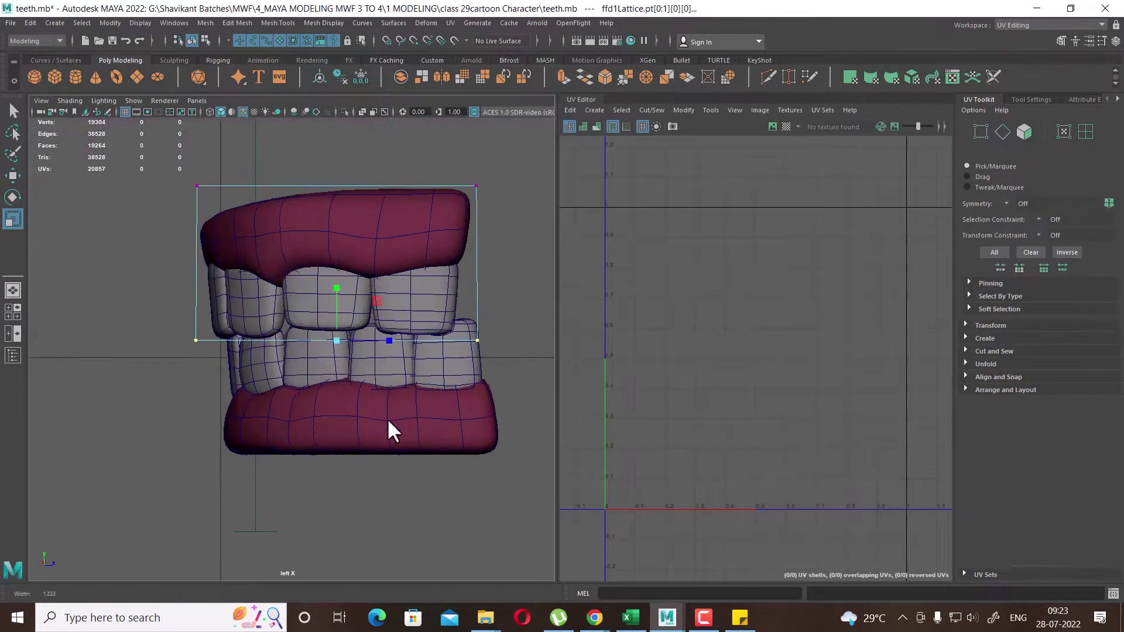
pyautogui.press('w')
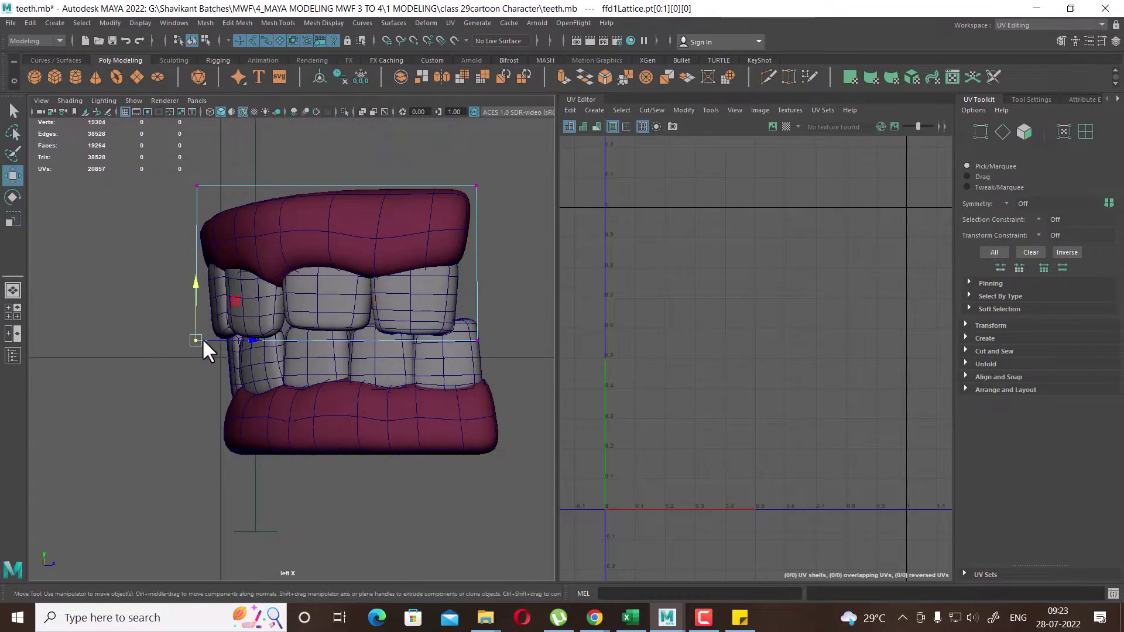
pyautogui.moveTo(202, 338); pyautogui.dragTo(193, 338)
pyautogui.moveTo(507, 295)
pyautogui.mouseDown()
pyautogui.moveTo(494, 329)
pyautogui.moveTo(476, 339)
pyautogui.moveTo(486, 324)
pyautogui.mouseUp()
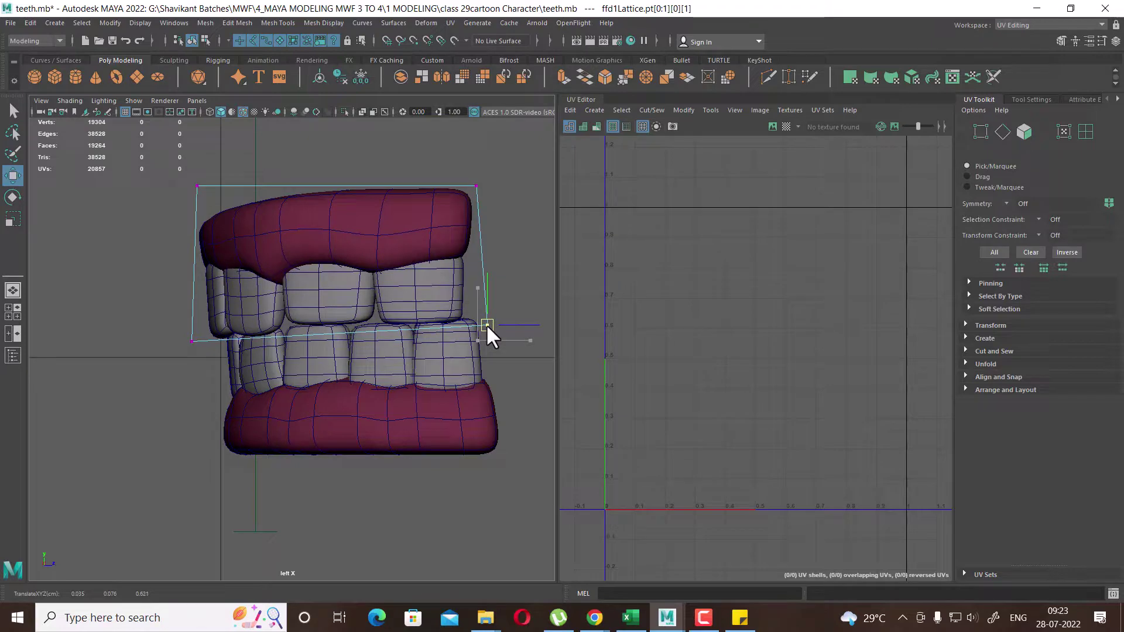
pyautogui.click(189, 344)
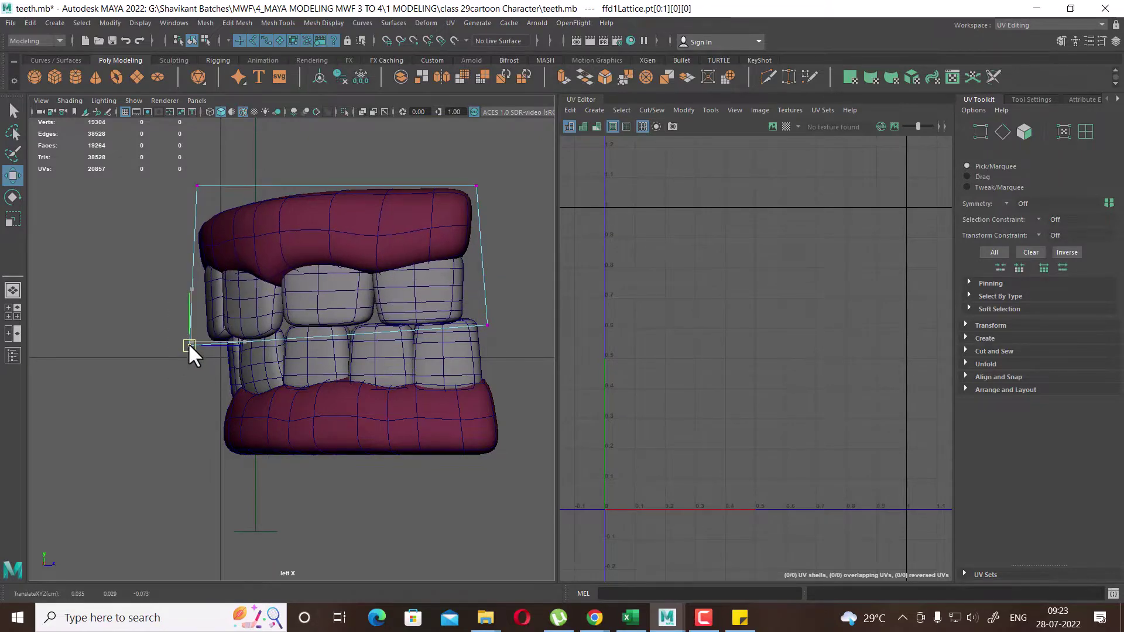
# Back in perspective, select all lattice points and return to Object Mode
pyautogui.press('space')
pyautogui.moveTo(336, 369); pyautogui.dragTo(380, 293)
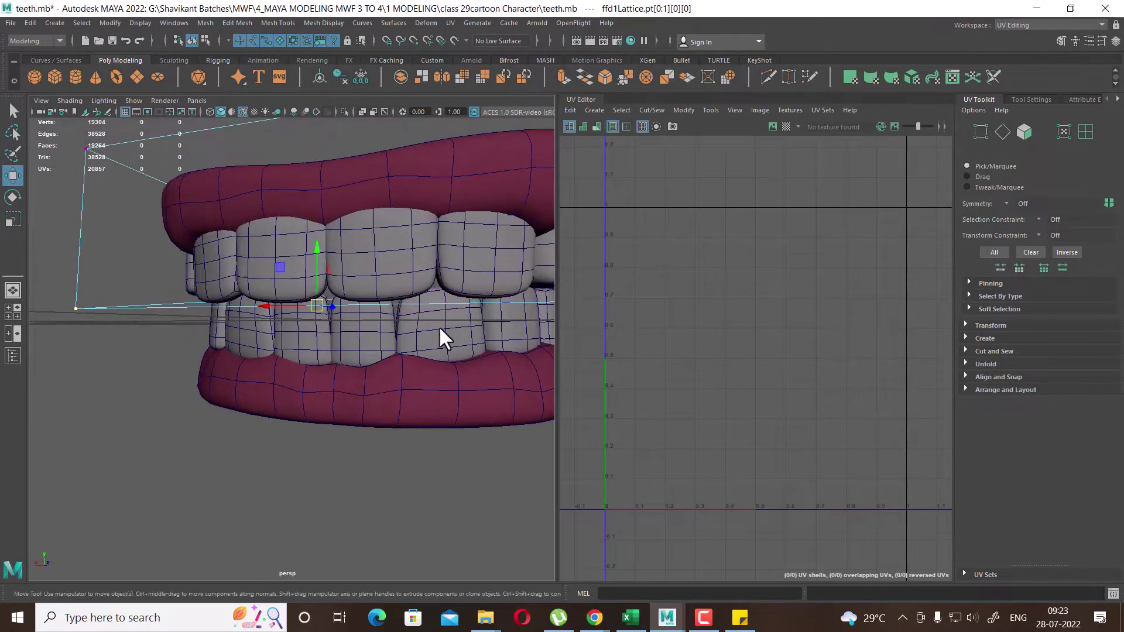
pyautogui.scroll(-3, 440, 322)
pyautogui.keyDown('alt'); pyautogui.moveTo(446, 316); pyautogui.dragTo(316, 282); pyautogui.keyUp('alt')
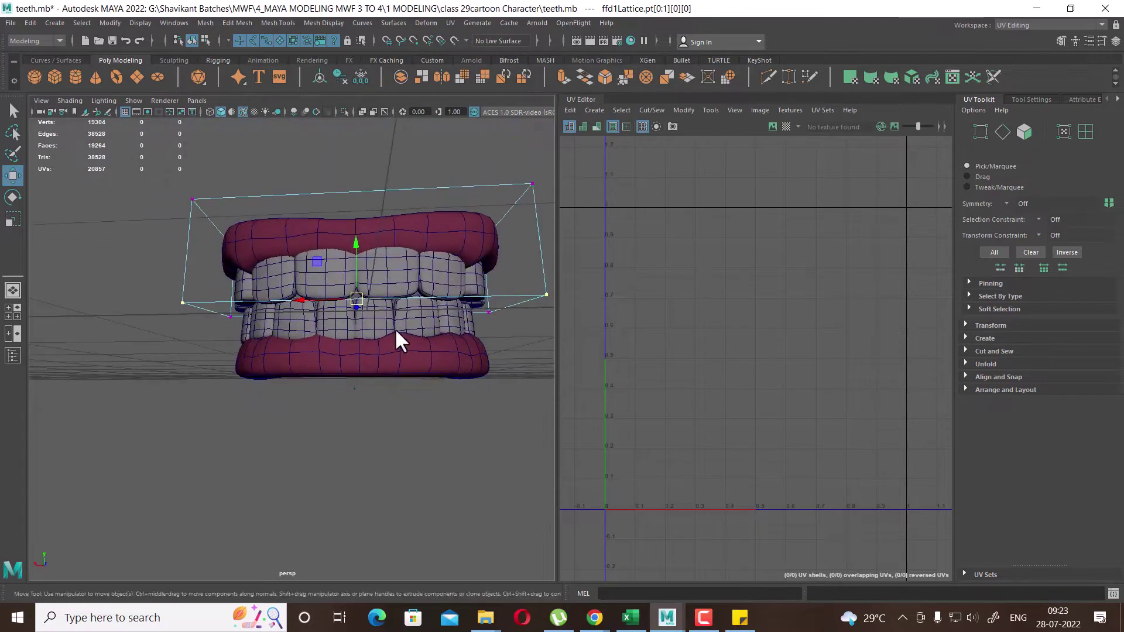
pyautogui.keyDown('alt'); pyautogui.moveTo(359, 369); pyautogui.dragTo(289, 381); pyautogui.keyUp('alt')
pyautogui.scroll(3, 308, 404)
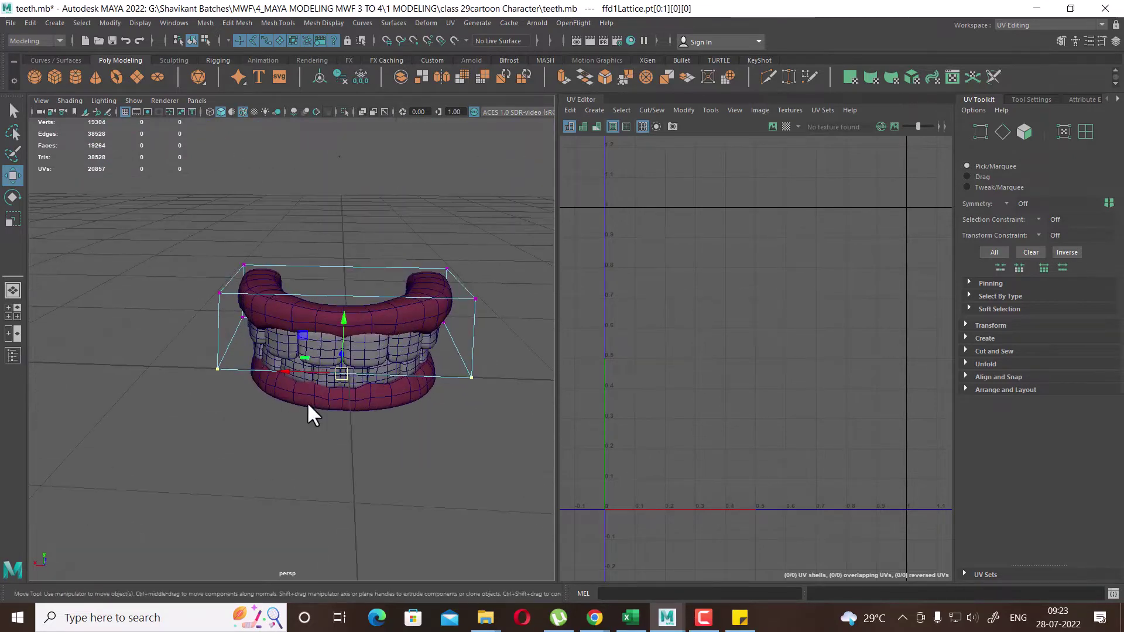
pyautogui.moveTo(187, 218); pyautogui.dragTo(535, 465)
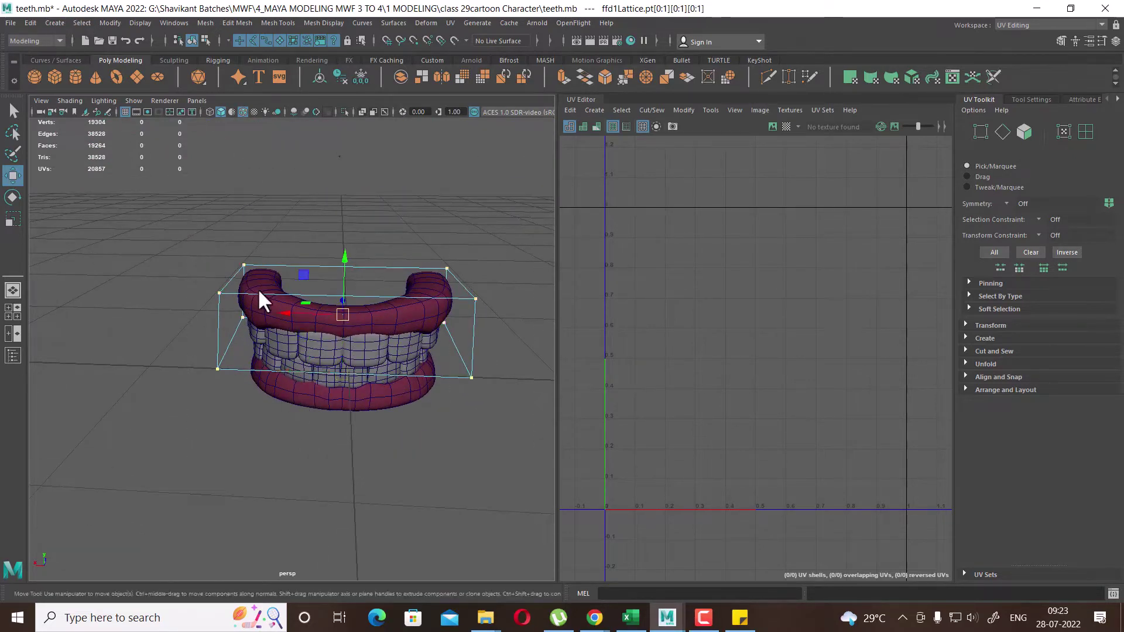
pyautogui.moveTo(259, 283); pyautogui.dragTo(345, 248, button='right')
# Select the teeth and gums and delete their history, removing the lattices
pyautogui.moveTo(528, 510); pyautogui.dragTo(77, 82)
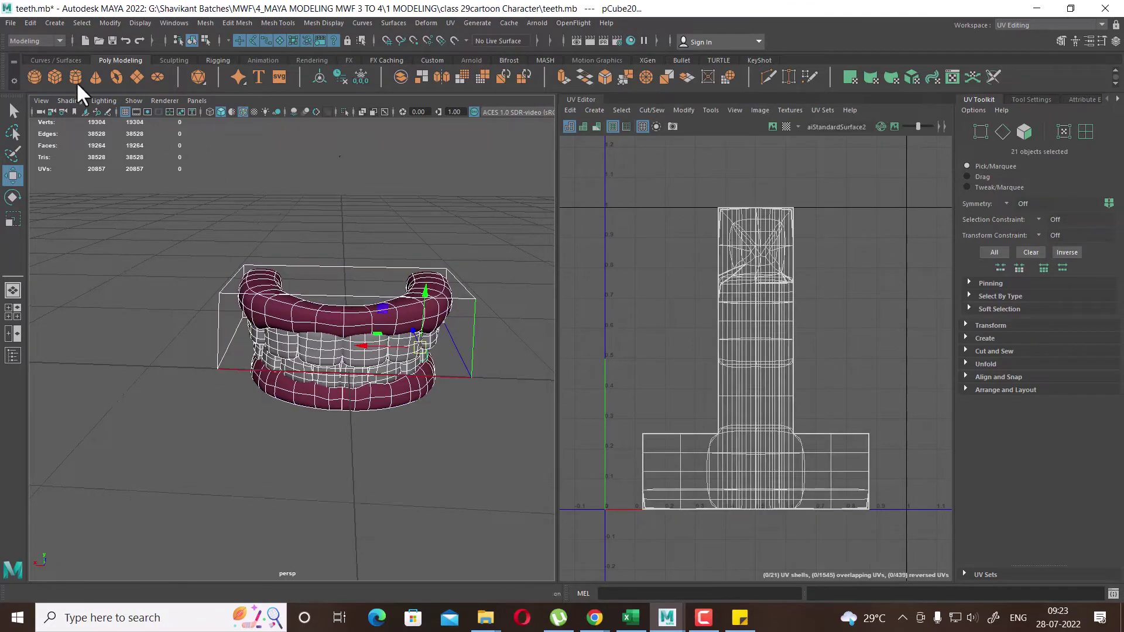
pyautogui.click(28, 21)
pyautogui.moveTo(65, 161)
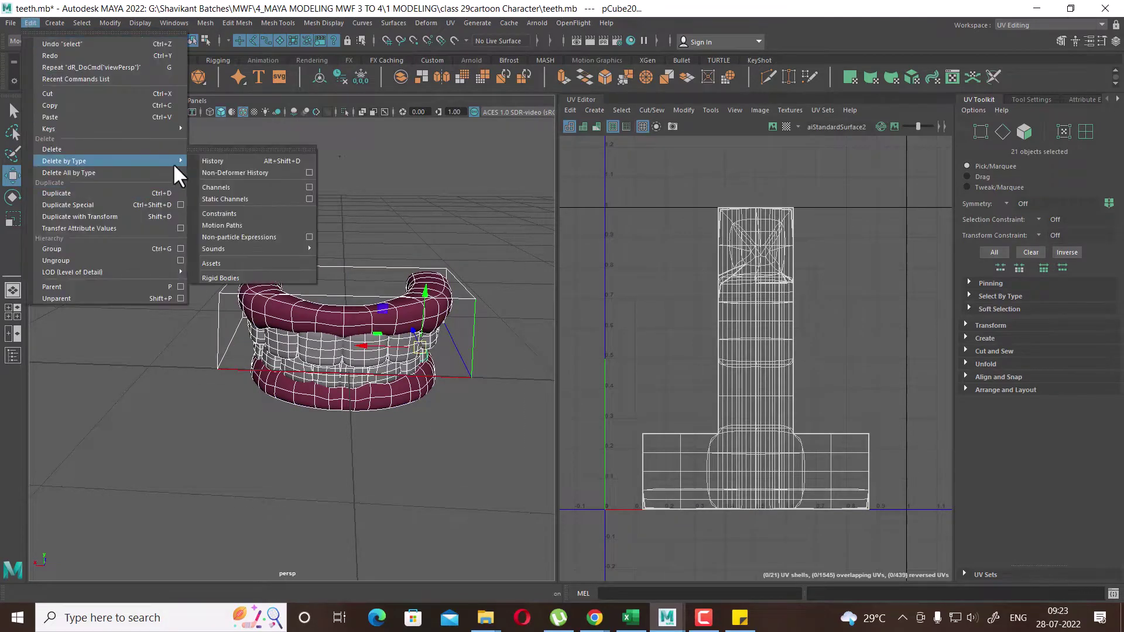
pyautogui.click(222, 160)
pyautogui.moveTo(447, 448)
pyautogui.keyDown('alt'); pyautogui.mouseDown()
pyautogui.moveTo(246, 422)
pyautogui.moveTo(274, 437)
pyautogui.moveTo(385, 350)
pyautogui.moveTo(331, 344)
pyautogui.moveTo(308, 327)
pyautogui.mouseUp(); pyautogui.keyUp('alt')
pyautogui.press('space')
pyautogui.moveTo(484, 617)
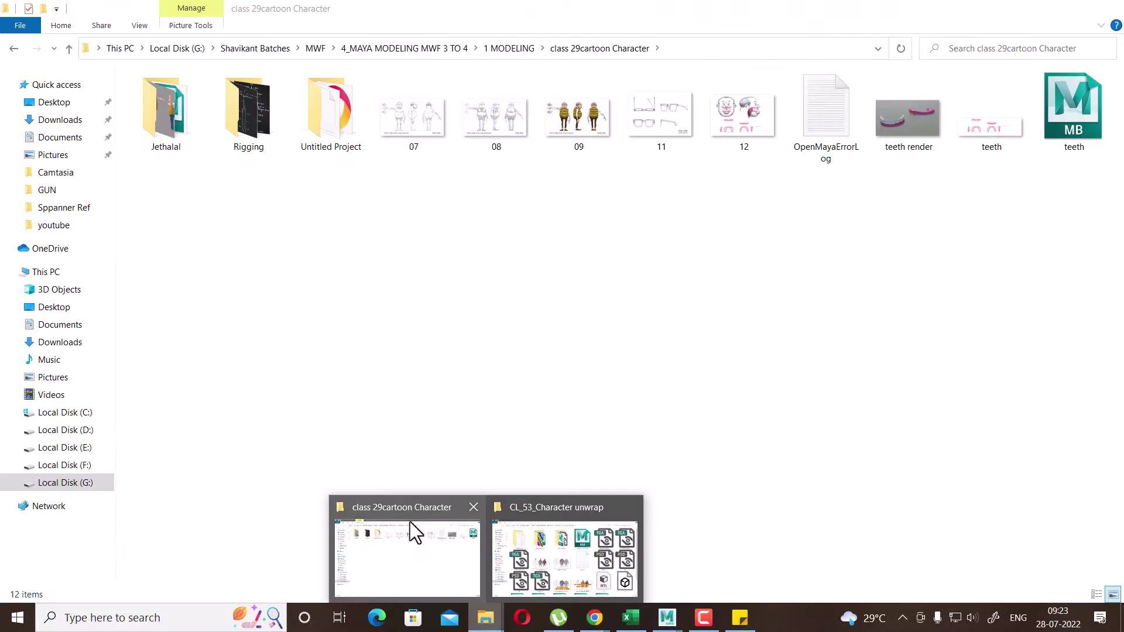
# View teeth reference image 12 from the project folder, then return to teeth.mb in Maya
pyautogui.click(411, 521)
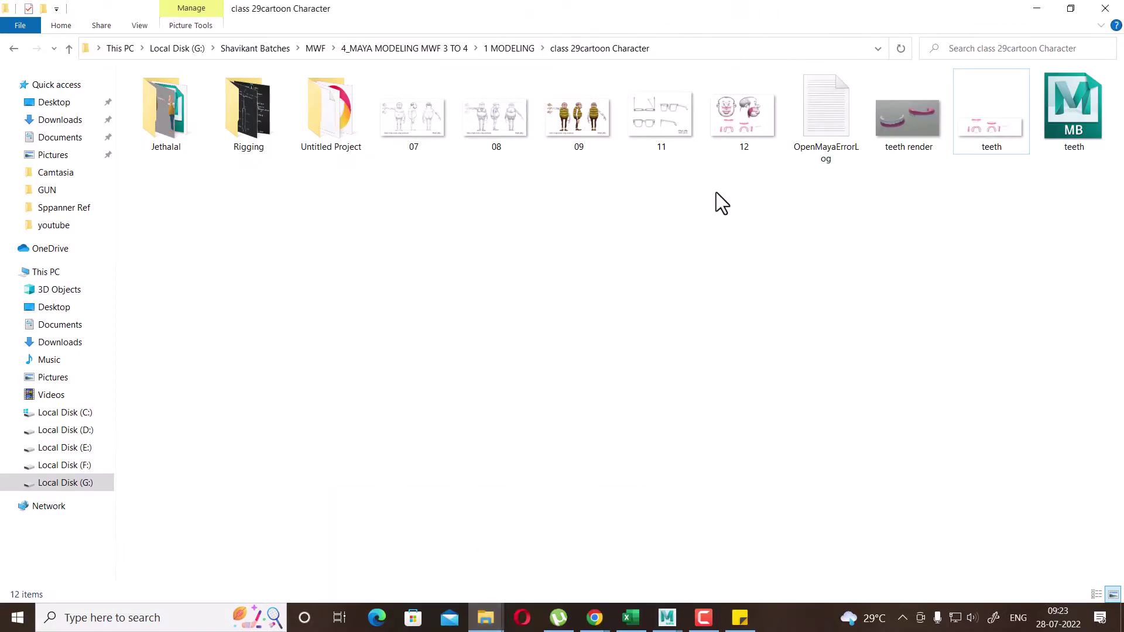
pyautogui.doubleClick(761, 110)
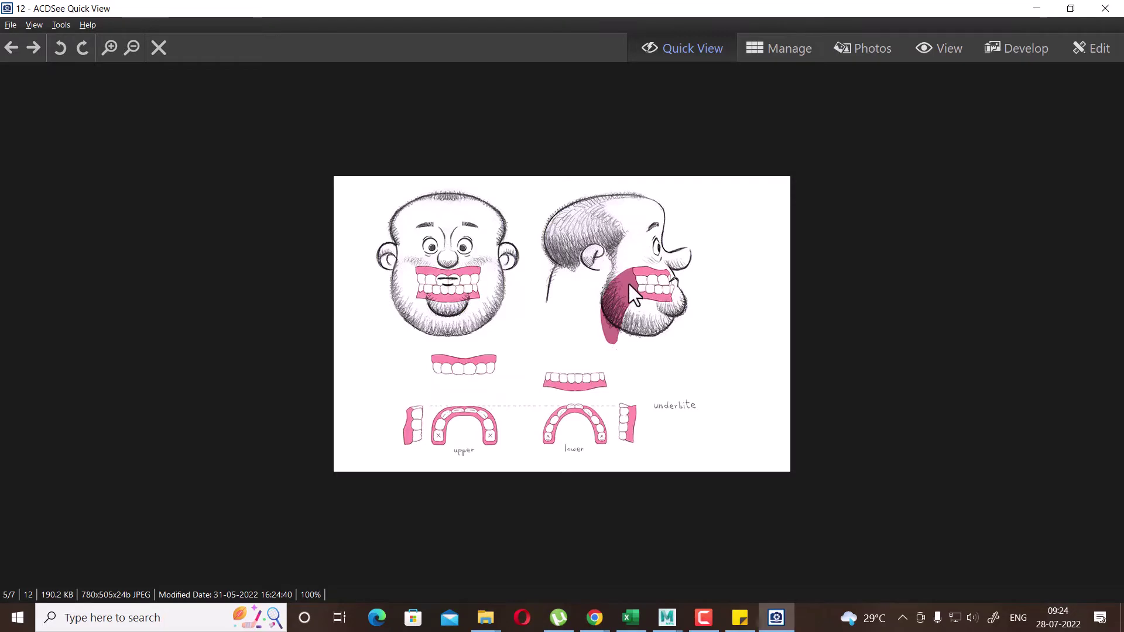
pyautogui.click(1039, 7)
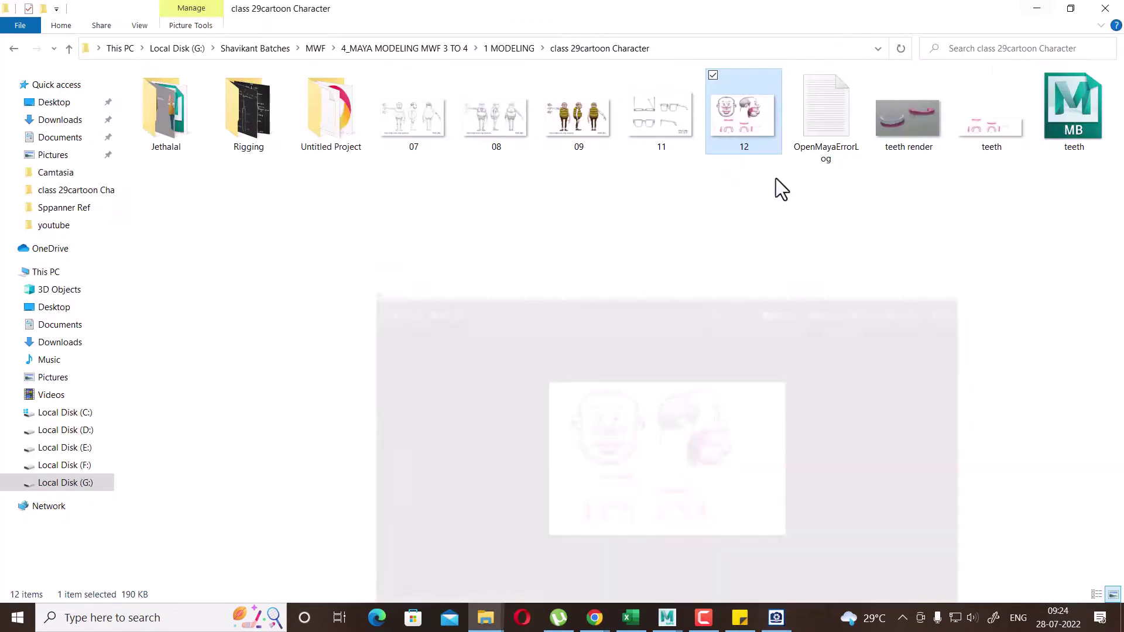
pyautogui.click(666, 616)
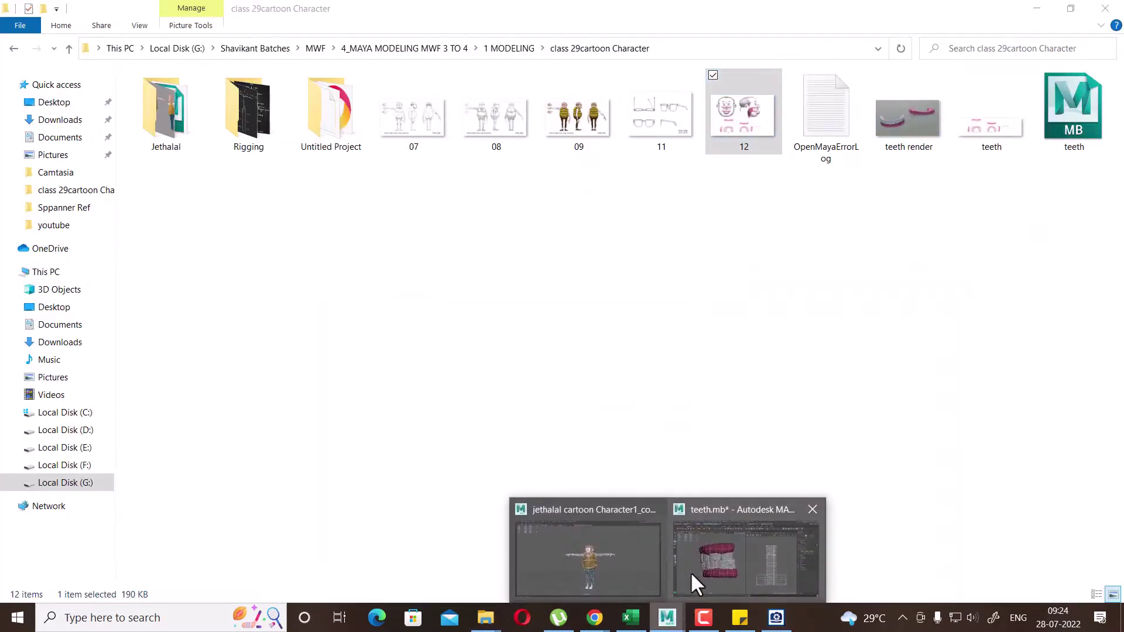
pyautogui.click(700, 564)
# Switch to top view, frame the teeth, then clear the selection
pyautogui.scroll(-10, 445, 369)
pyautogui.press('space')
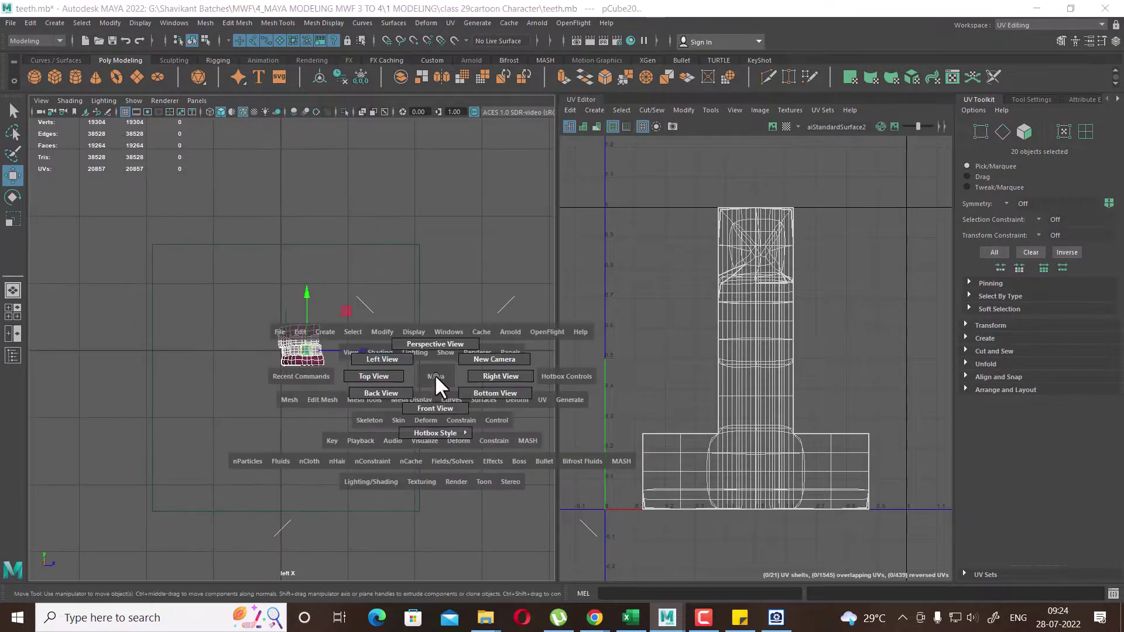
pyautogui.press('space')
pyautogui.moveTo(406, 369); pyautogui.dragTo(450, 331)
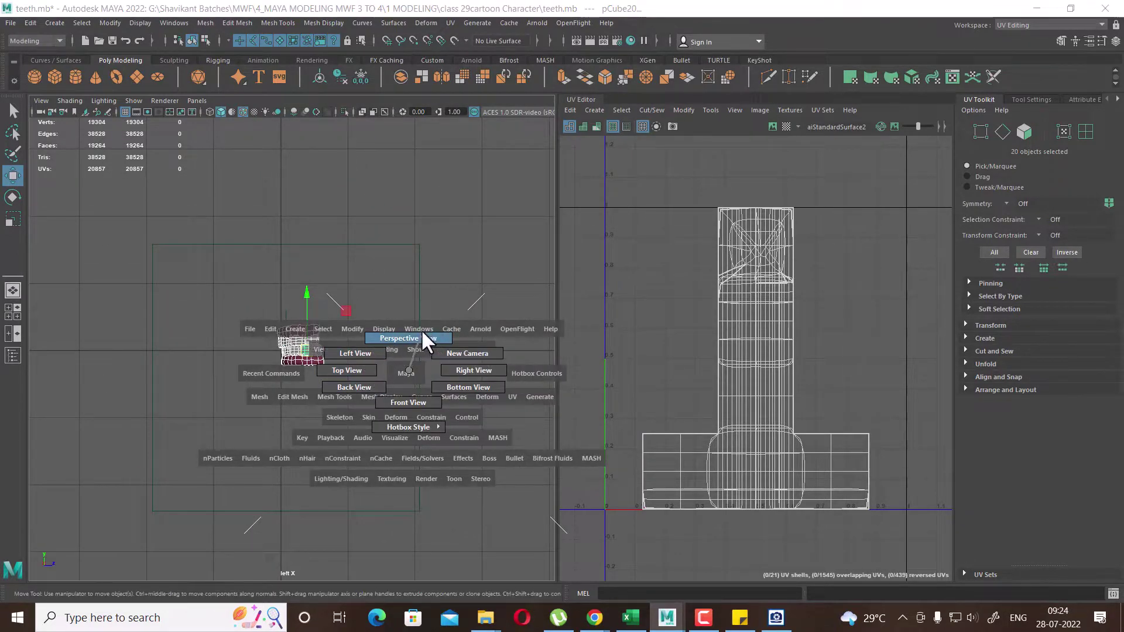
pyautogui.moveTo(422, 333); pyautogui.dragTo(367, 363)
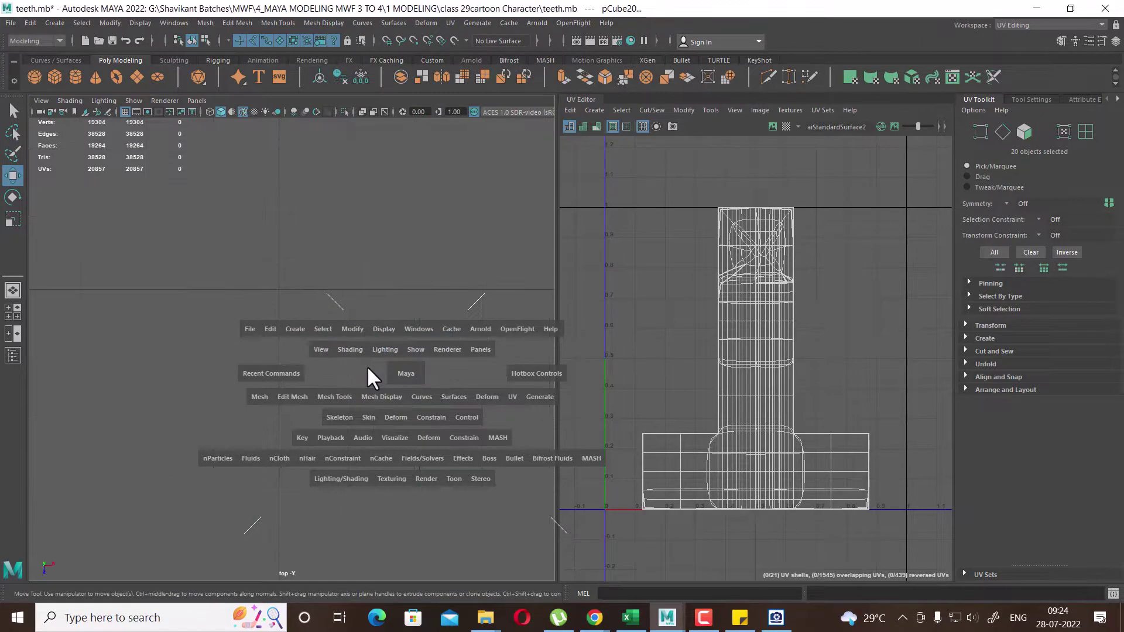
pyautogui.press('f')
pyautogui.scroll(-5, 423, 406)
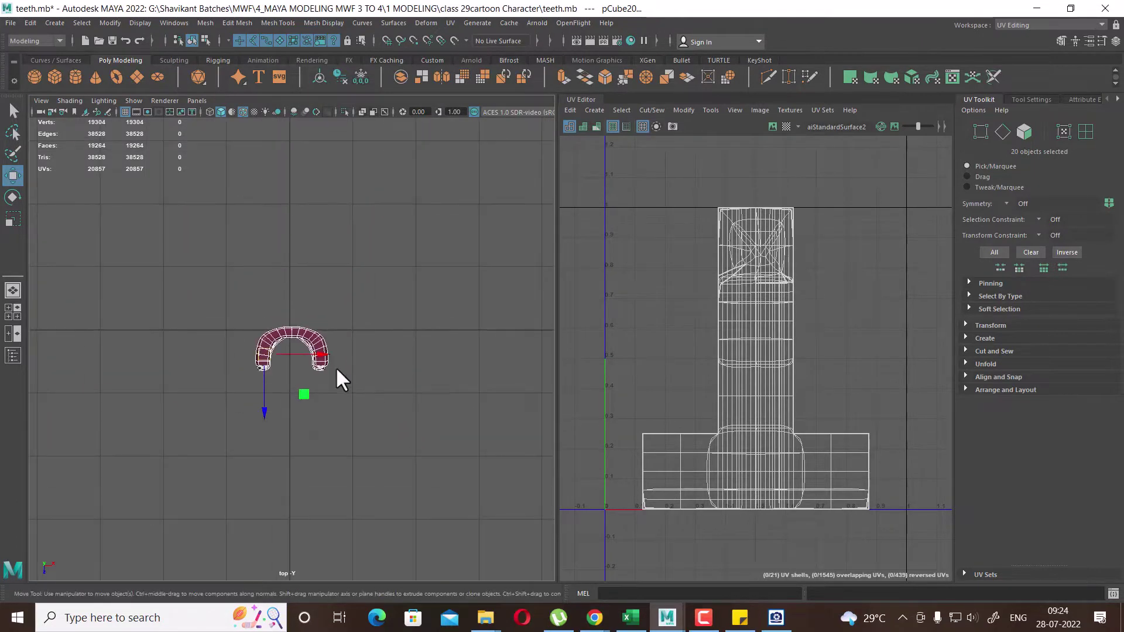
pyautogui.scroll(3, 336, 366)
pyautogui.click(444, 376)
# Create a polygon cube, shrink it, and position it in front of the teeth
pyautogui.keyDown('shift'); pyautogui.moveTo(441, 292); pyautogui.dragTo(430, 333, button='right'); pyautogui.keyUp('shift')
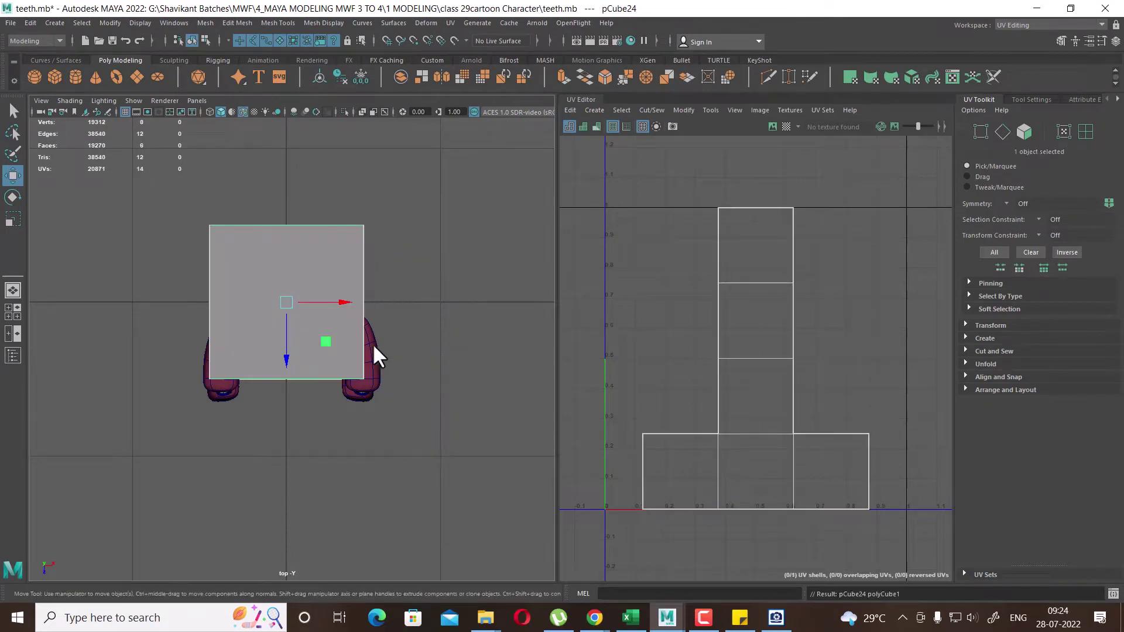
pyautogui.press('r')
pyautogui.moveTo(287, 300); pyautogui.dragTo(262, 305)
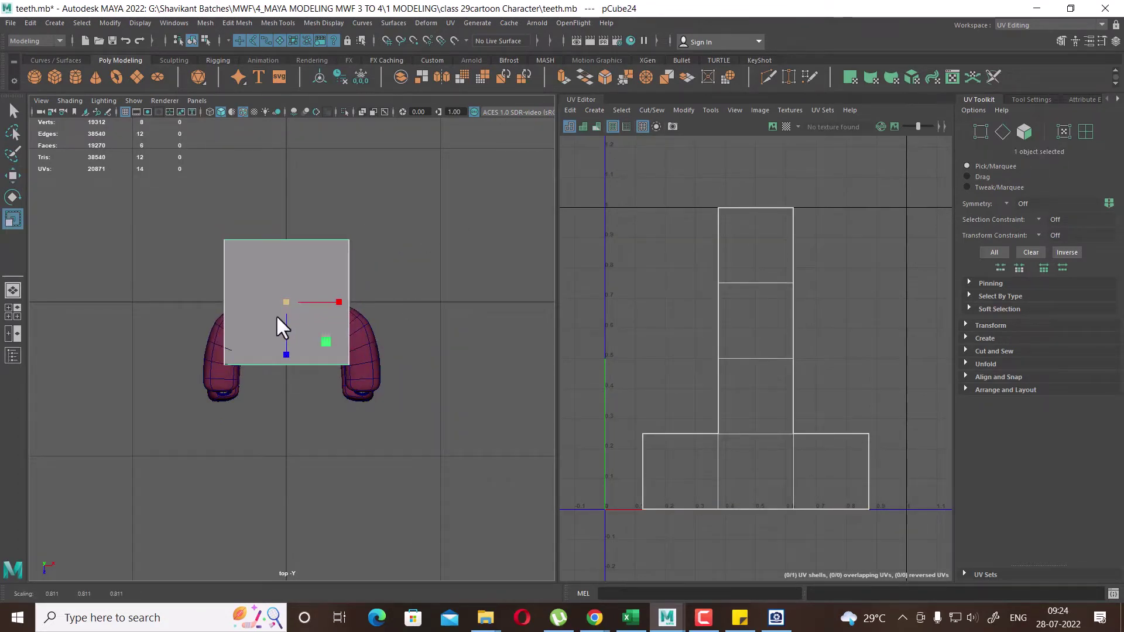
pyautogui.keyDown('alt'); pyautogui.moveTo(277, 316); pyautogui.dragTo(331, 380, button='right'); pyautogui.keyUp('alt')
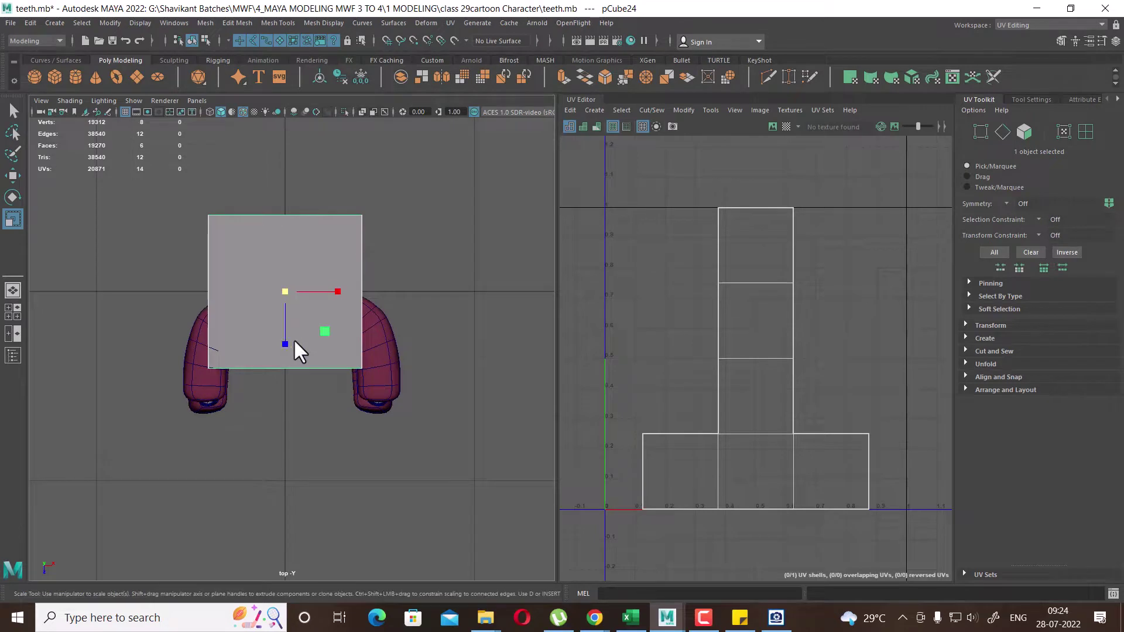
pyautogui.press('w')
pyautogui.moveTo(294, 340)
pyautogui.mouseDown()
pyautogui.moveTo(287, 520)
pyautogui.moveTo(300, 488)
pyautogui.mouseUp()
pyautogui.keyDown('alt'); pyautogui.moveTo(300, 489); pyautogui.dragTo(329, 382, button='middle'); pyautogui.keyUp('alt')
# In front view, flatten the cube vertically into a plane
pyautogui.press('space')
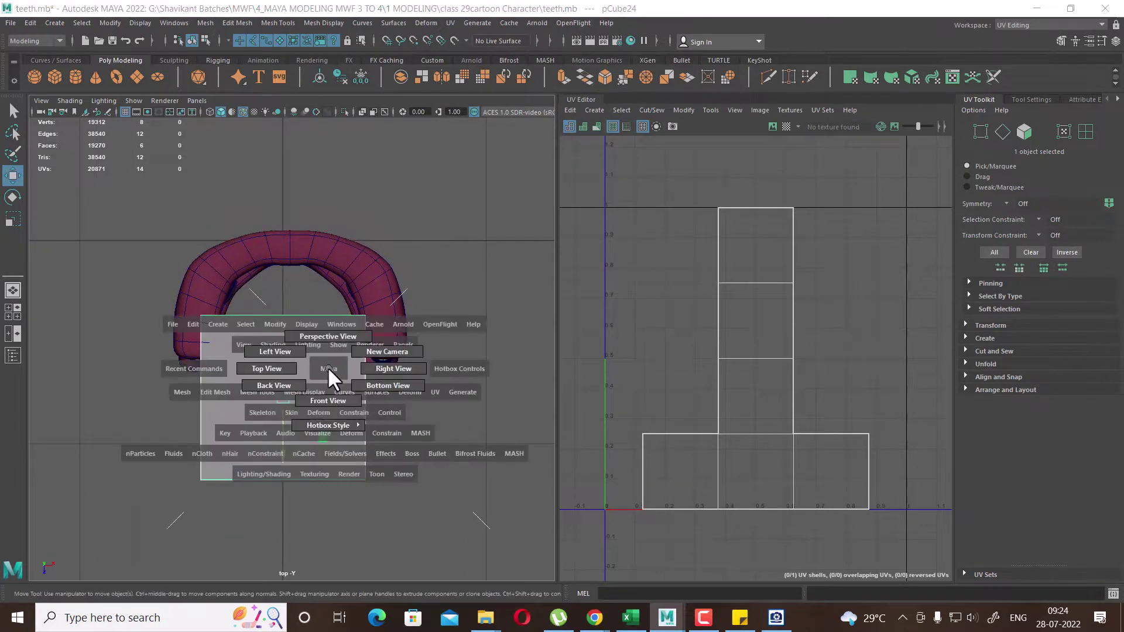
pyautogui.moveTo(328, 366); pyautogui.dragTo(331, 401)
pyautogui.press('r')
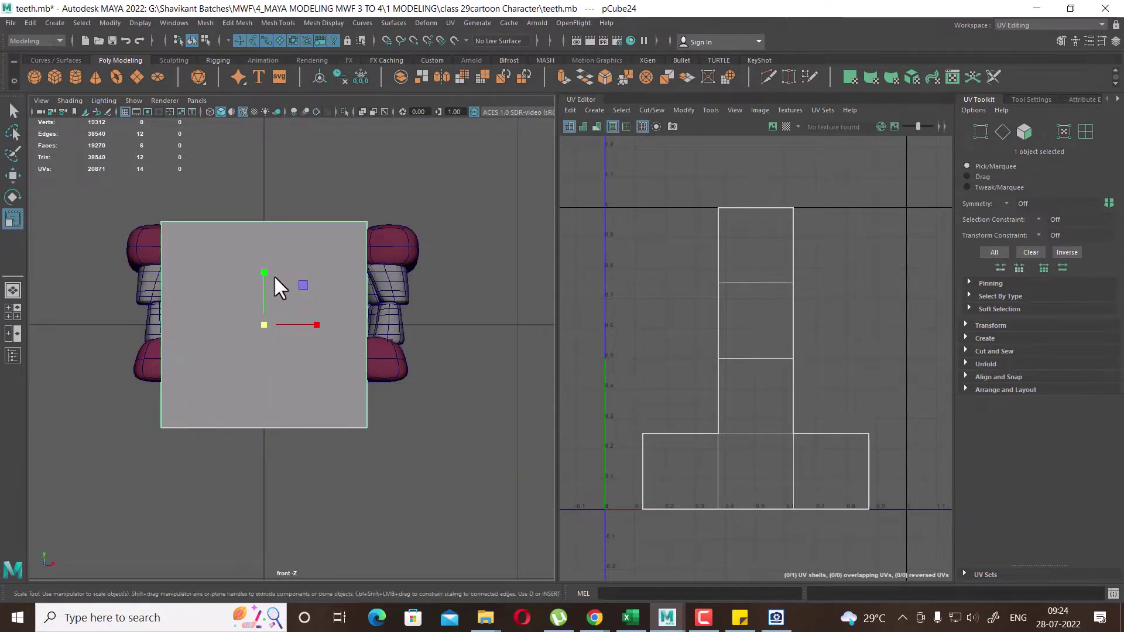
pyautogui.moveTo(271, 274); pyautogui.dragTo(253, 312)
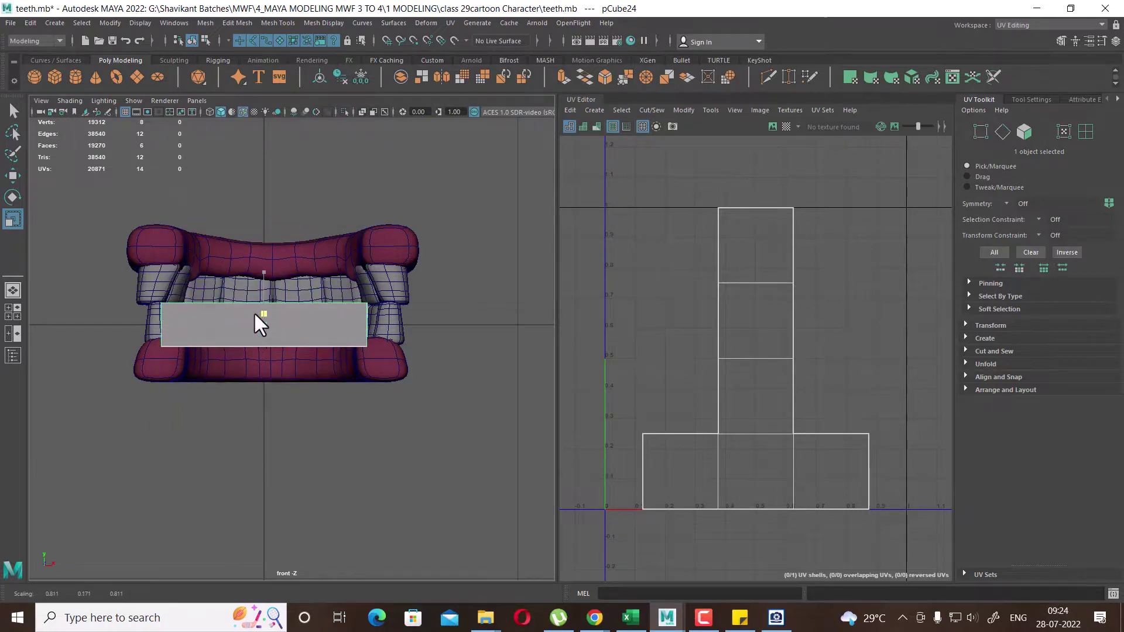
# Insert an edge loop down the plane's centre, then three more loops across it in top view
pyautogui.rightClick(347, 284)
pyautogui.click(347, 251)
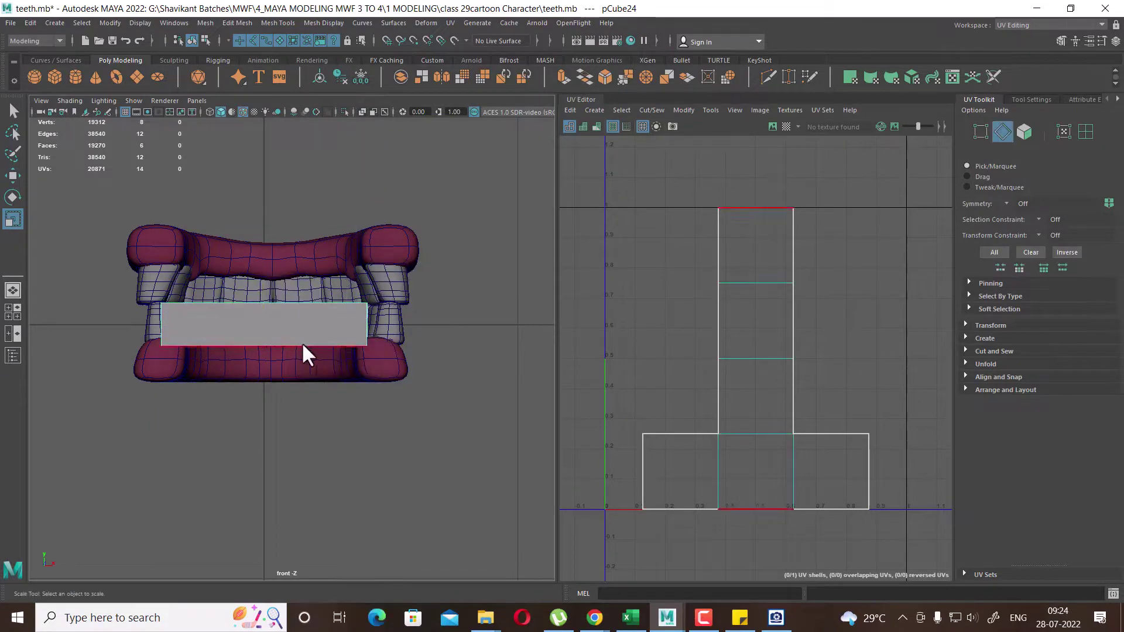
pyautogui.click(274, 305)
pyautogui.keyDown('shift'); pyautogui.moveTo(359, 211); pyautogui.dragTo(460, 352, button='right'); pyautogui.keyUp('shift')
pyautogui.press('space')
pyautogui.moveTo(427, 264); pyautogui.dragTo(330, 264)
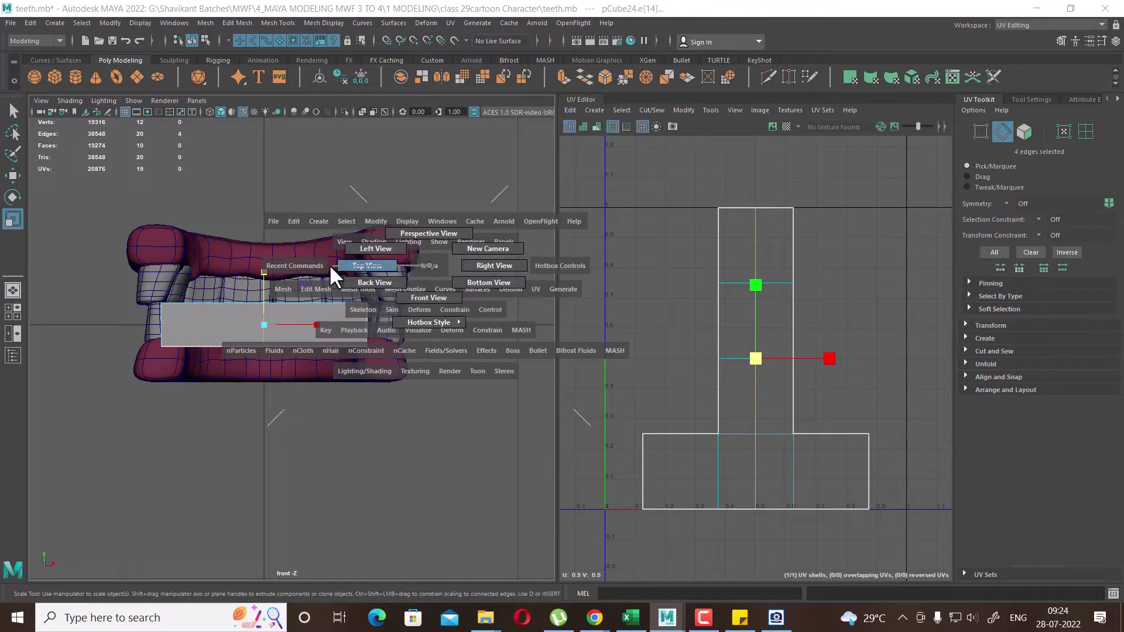
pyautogui.click(366, 411)
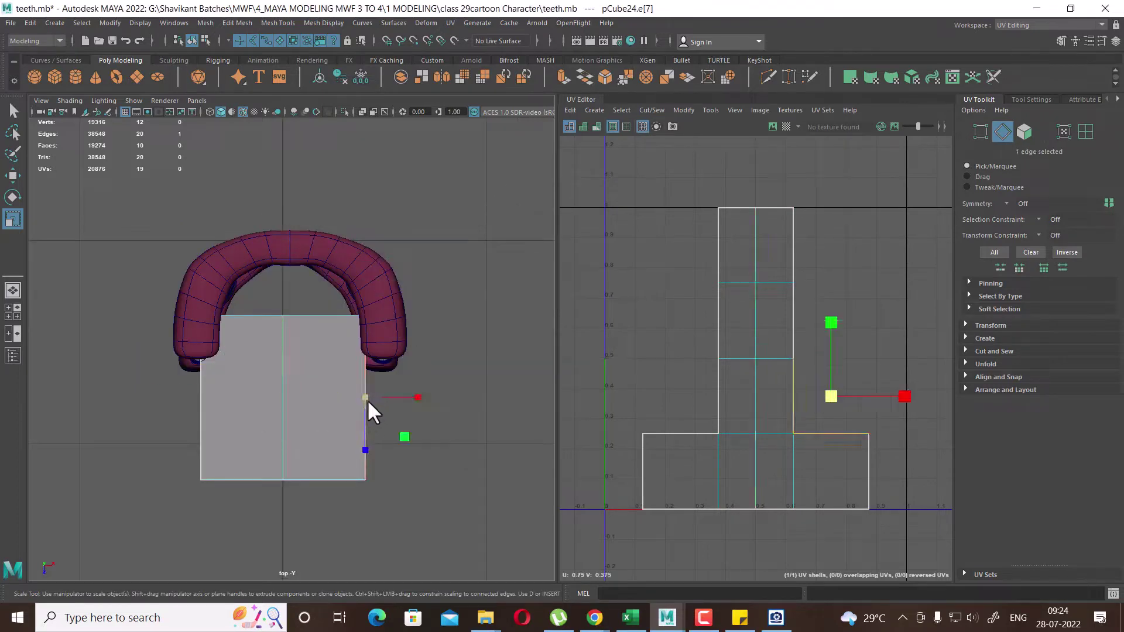
pyautogui.keyDown('shift'); pyautogui.moveTo(334, 350); pyautogui.dragTo(217, 402, button='right'); pyautogui.keyUp('shift')
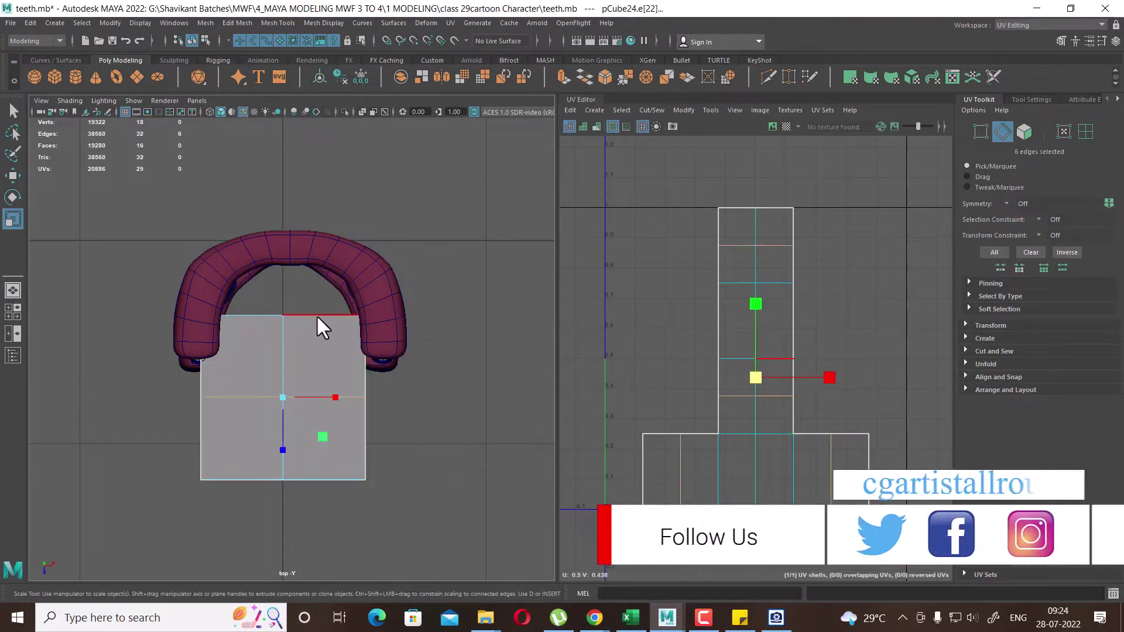
pyautogui.click(318, 316)
pyautogui.keyDown('shift'); pyautogui.moveTo(324, 307); pyautogui.dragTo(307, 386, button='right'); pyautogui.keyUp('shift')
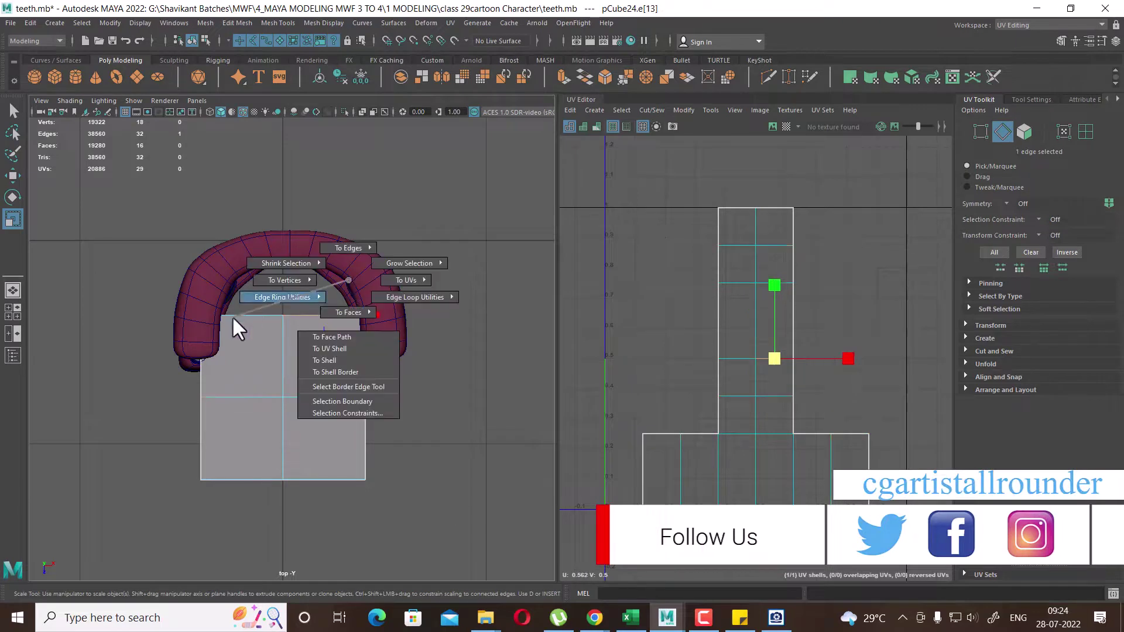
pyautogui.click(254, 316)
pyautogui.keyDown('shift'); pyautogui.moveTo(299, 293); pyautogui.dragTo(338, 428, button='right'); pyautogui.keyUp('shift')
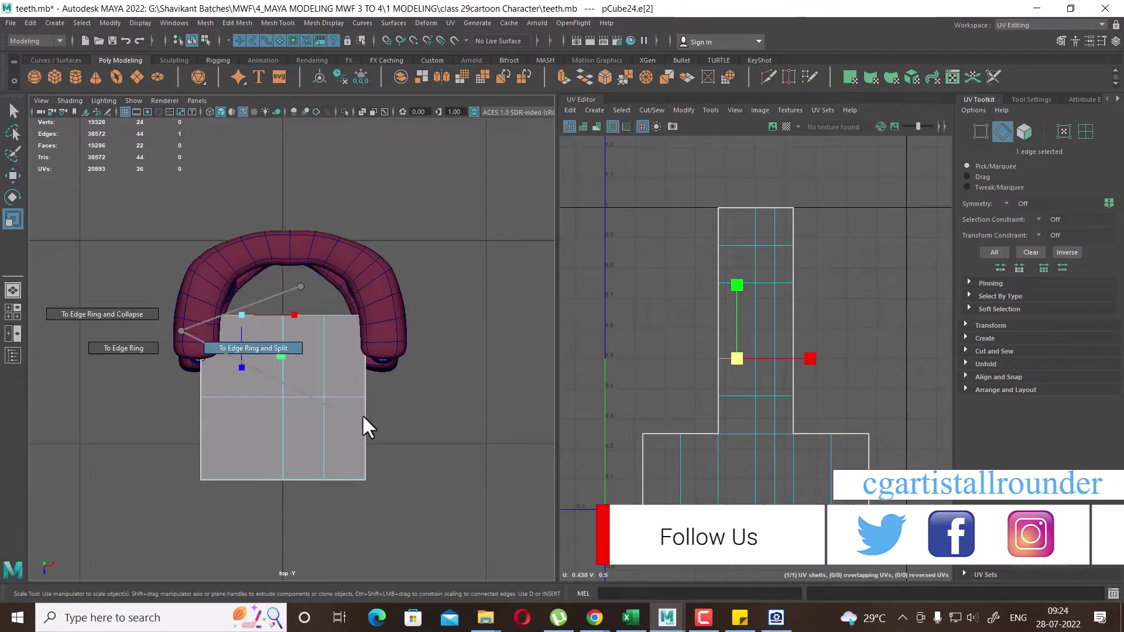
# Select the plane's top row of vertices and raise it upward
pyautogui.moveTo(352, 335); pyautogui.dragTo(343, 291, button='right')
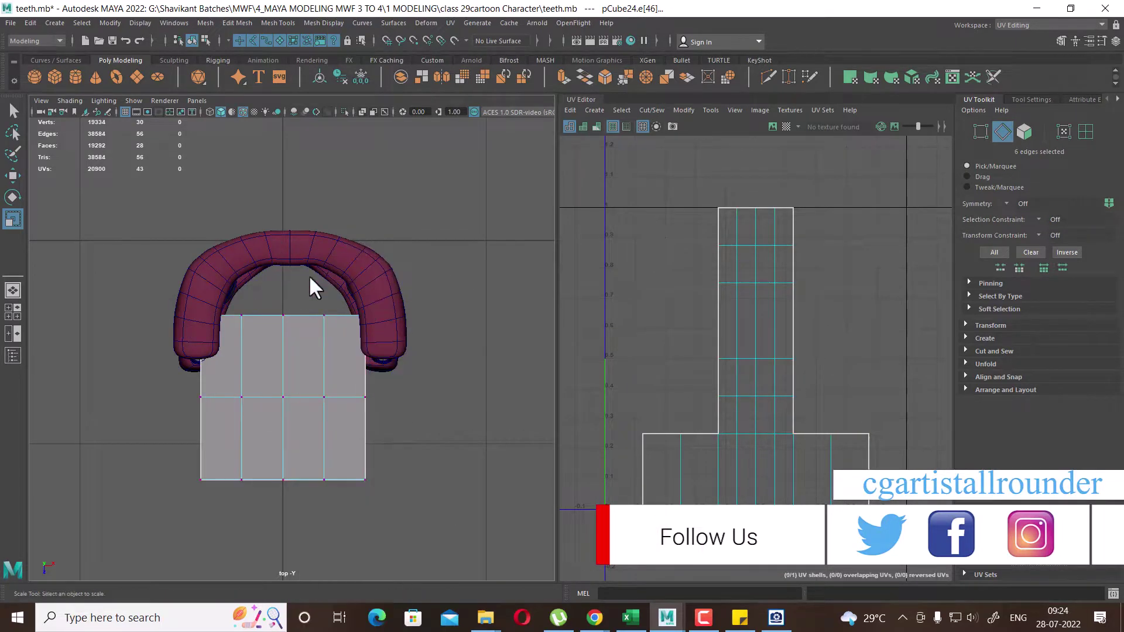
pyautogui.scroll(2, 263, 288)
pyautogui.moveTo(278, 333); pyautogui.dragTo(281, 335)
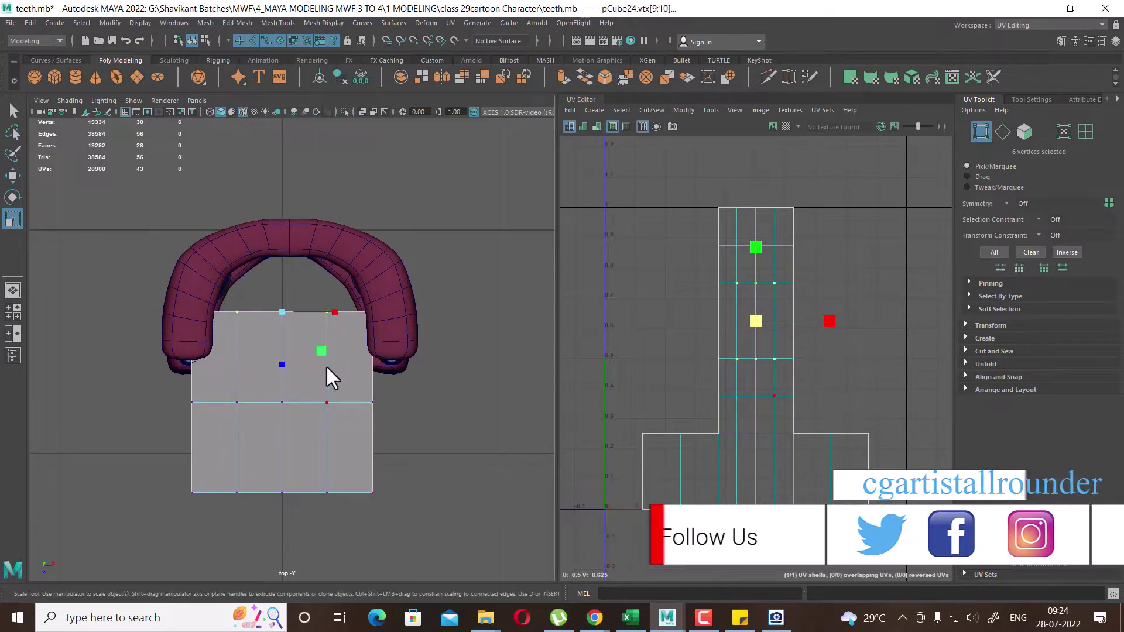
pyautogui.press('w')
pyautogui.moveTo(287, 379); pyautogui.dragTo(278, 356, button='middle')
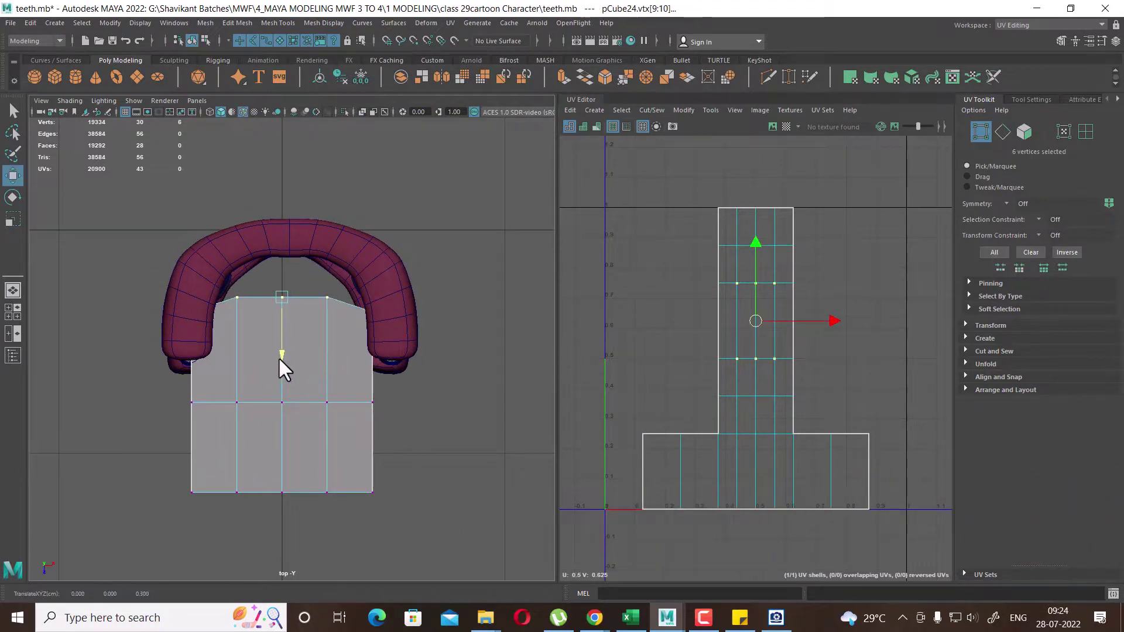
# In wireframe, scale the upper side vertices inward to taper the plane's top
pyautogui.press('4')
pyautogui.moveTo(408, 298); pyautogui.dragTo(289, 361)
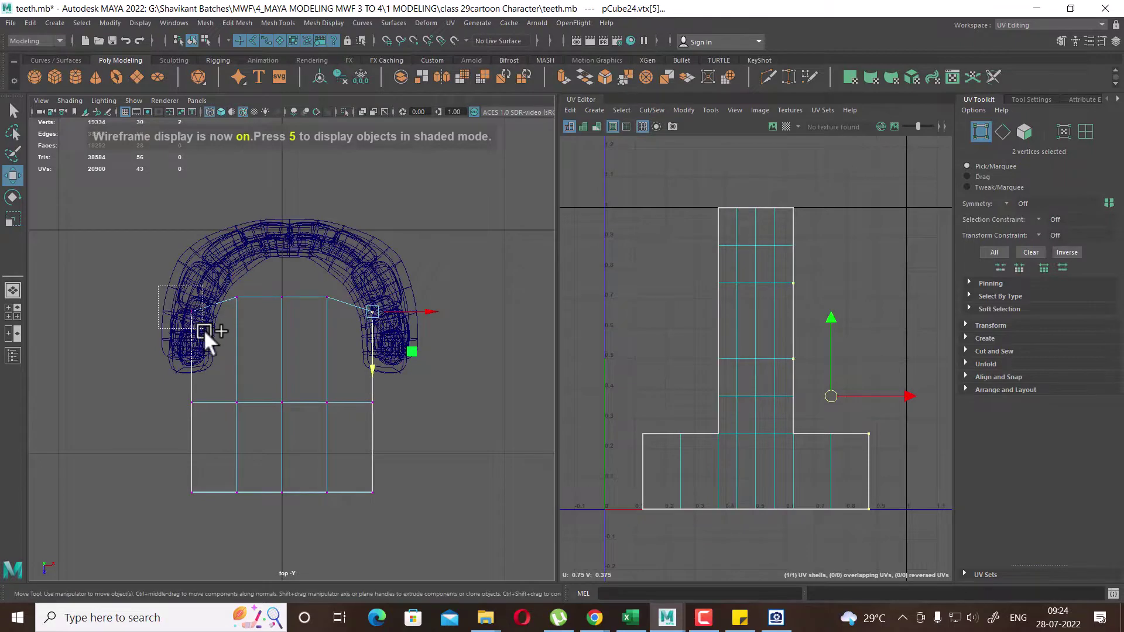
pyautogui.keyDown('shift'); pyautogui.moveTo(158, 286); pyautogui.dragTo(203, 330); pyautogui.keyUp('shift')
pyautogui.hotkey('ctrl', 'e')
pyautogui.press('r')
pyautogui.moveTo(285, 315); pyautogui.dragTo(264, 309)
pyautogui.moveTo(410, 374); pyautogui.dragTo(149, 422)
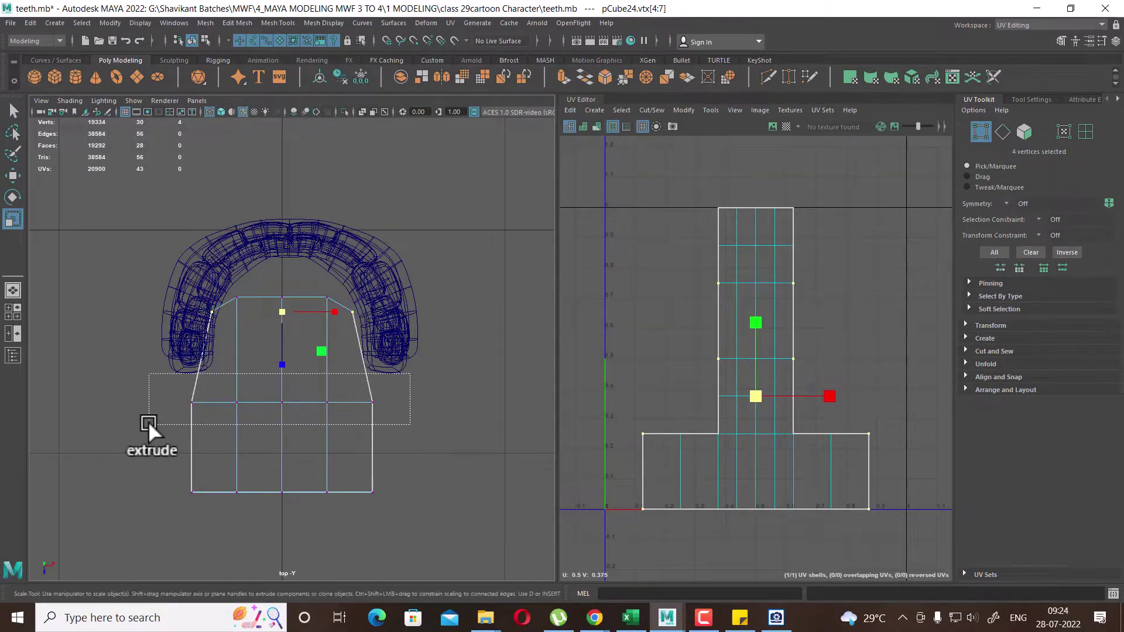
pyautogui.moveTo(287, 399); pyautogui.dragTo(278, 399)
# Widen the bottom row of vertices and check the shape with smooth preview
pyautogui.moveTo(423, 453); pyautogui.dragTo(129, 545)
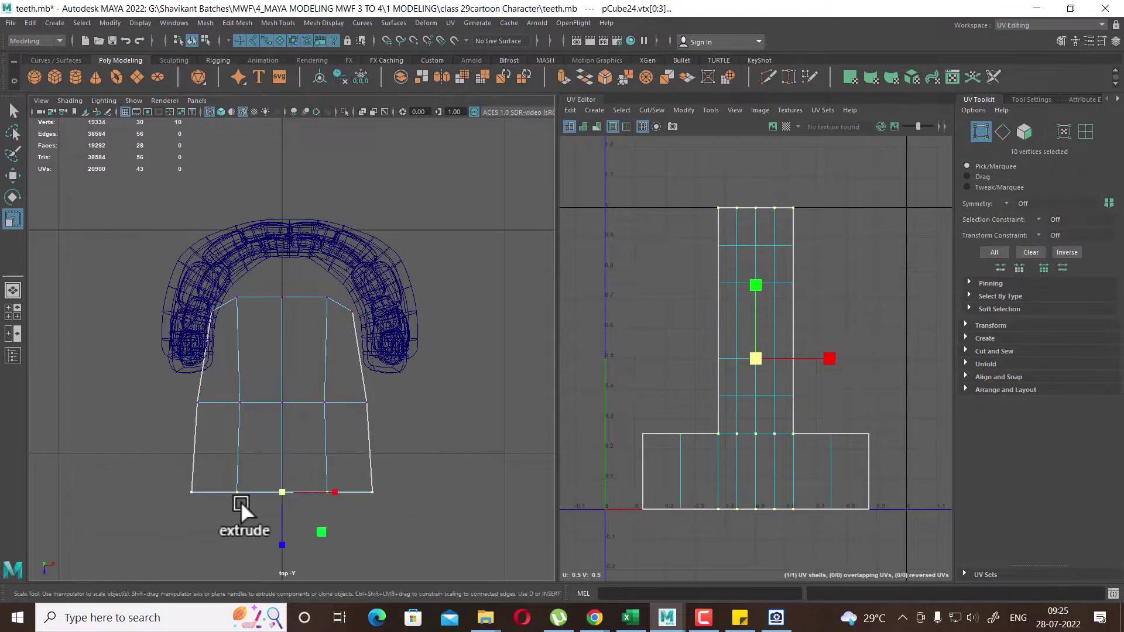
pyautogui.moveTo(271, 489); pyautogui.dragTo(282, 487)
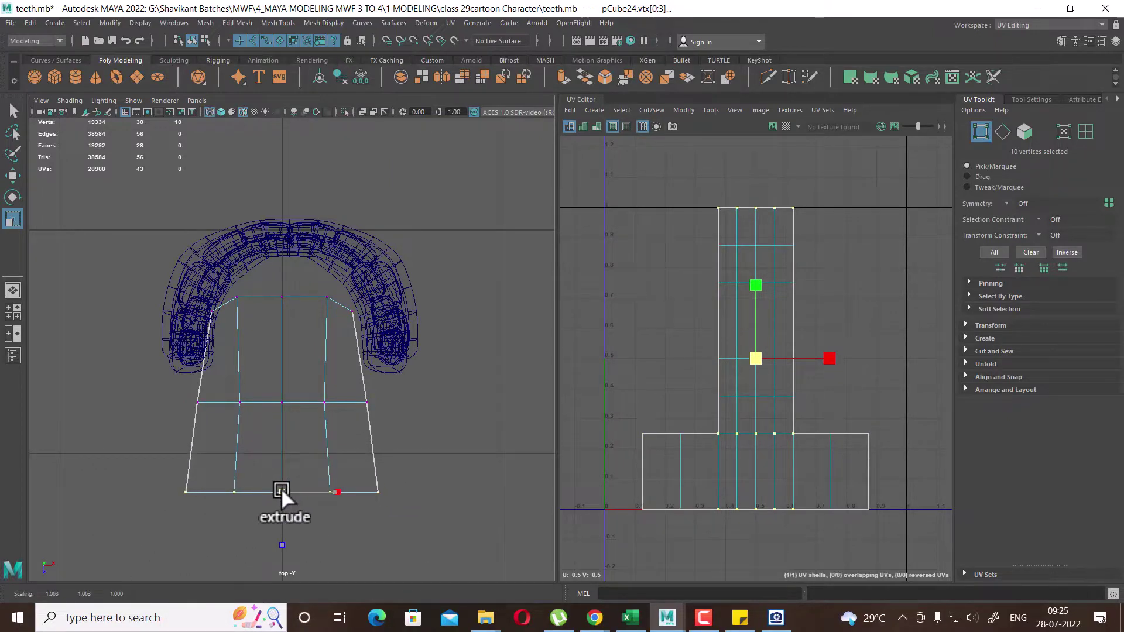
pyautogui.press('3')
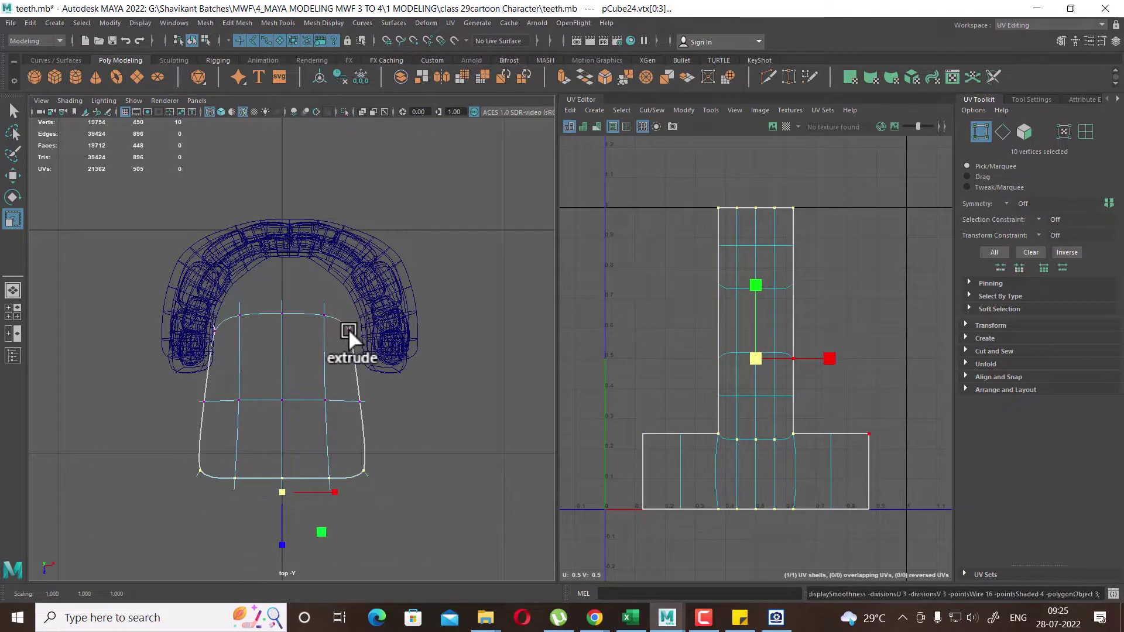
pyautogui.press('1')
pyautogui.press('space')
# In Left view, move the vertex group beside the teeth to sit under them
pyautogui.moveTo(392, 359); pyautogui.dragTo(323, 347)
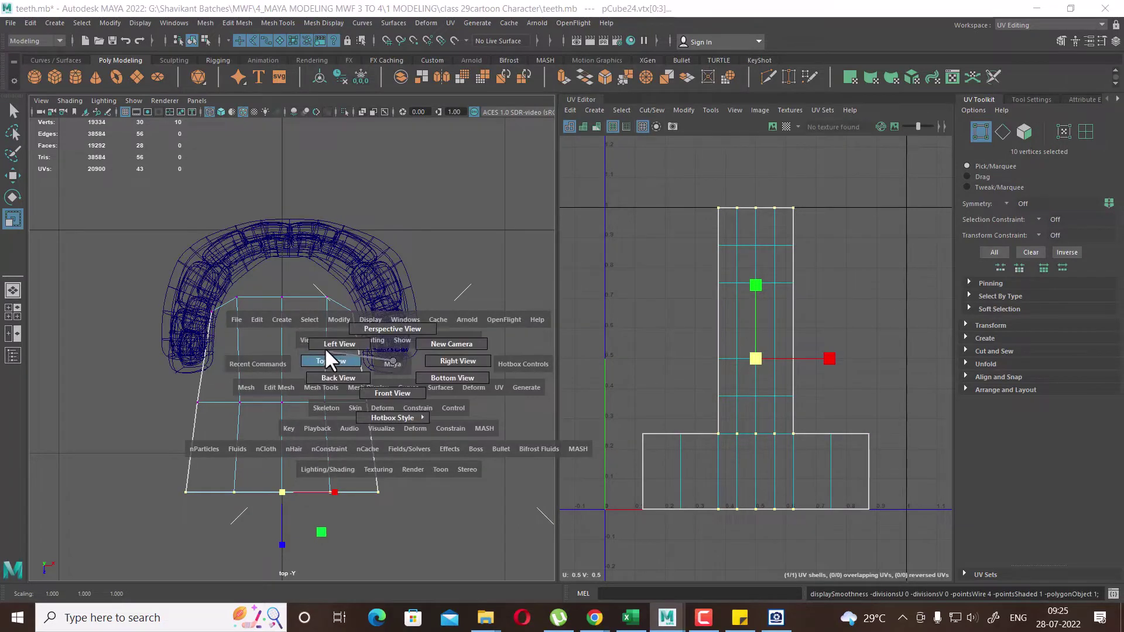
pyautogui.scroll(3, 428, 482)
pyautogui.scroll(3, 394, 349)
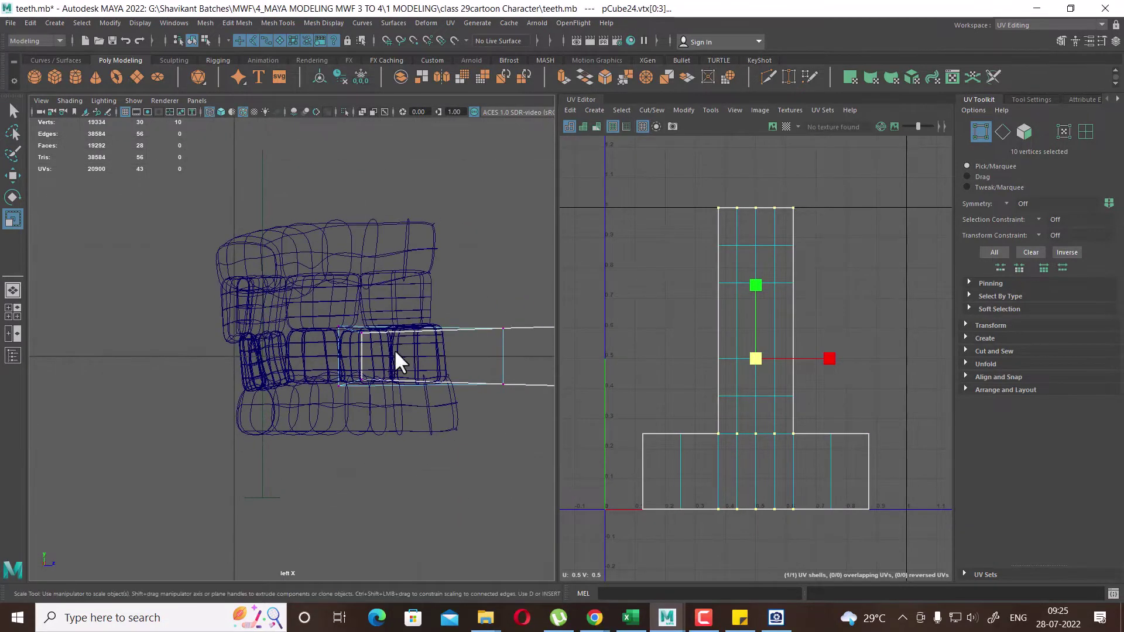
pyautogui.moveTo(416, 286); pyautogui.dragTo(287, 417)
pyautogui.keyDown('alt'); pyautogui.moveTo(287, 417); pyautogui.dragTo(239, 394, button='middle'); pyautogui.keyUp('alt')
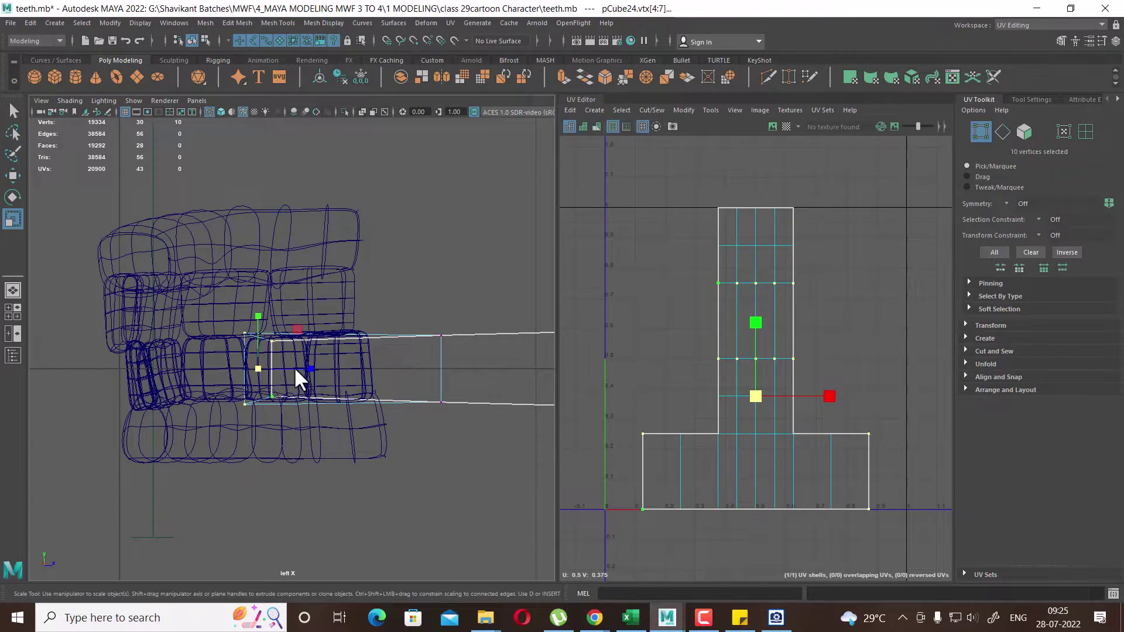
pyautogui.keyDown('alt'); pyautogui.moveTo(294, 366); pyautogui.dragTo(236, 383, button='middle'); pyautogui.keyUp('alt')
pyautogui.press('w')
pyautogui.moveTo(196, 371); pyautogui.dragTo(151, 361)
# Lower and rotate the plane's end vertices downward, then return to perspective
pyautogui.moveTo(435, 285); pyautogui.dragTo(345, 421)
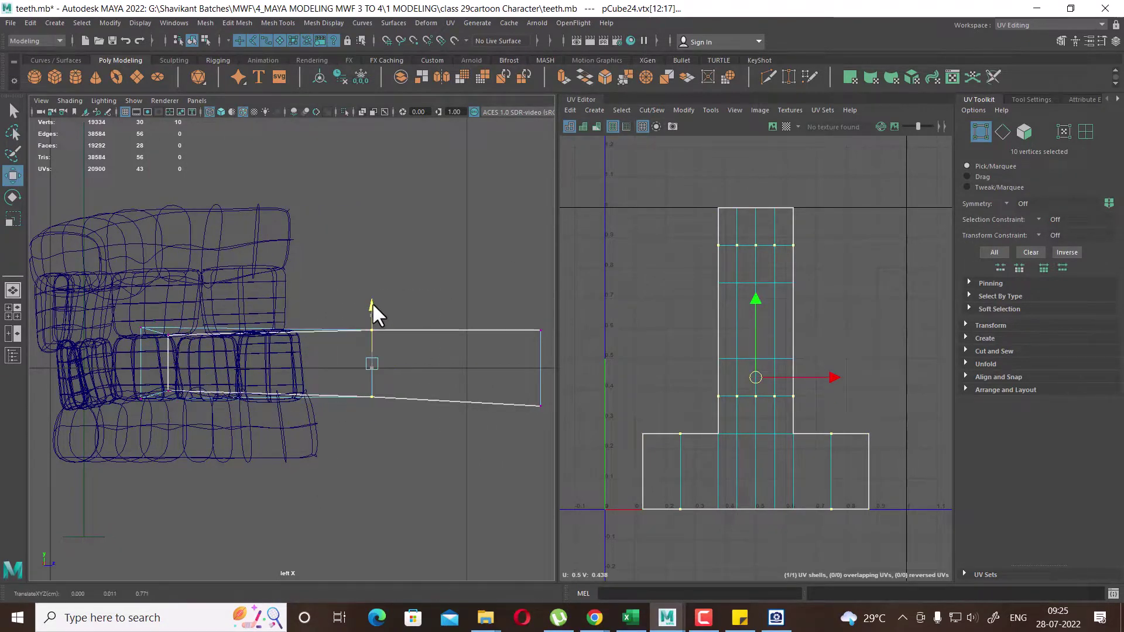
pyautogui.keyDown('alt'); pyautogui.moveTo(372, 301); pyautogui.dragTo(243, 261, button='middle'); pyautogui.keyUp('alt')
pyautogui.moveTo(446, 258); pyautogui.dragTo(333, 511)
pyautogui.keyDown('alt'); pyautogui.moveTo(333, 512); pyautogui.dragTo(244, 473, button='middle'); pyautogui.keyUp('alt')
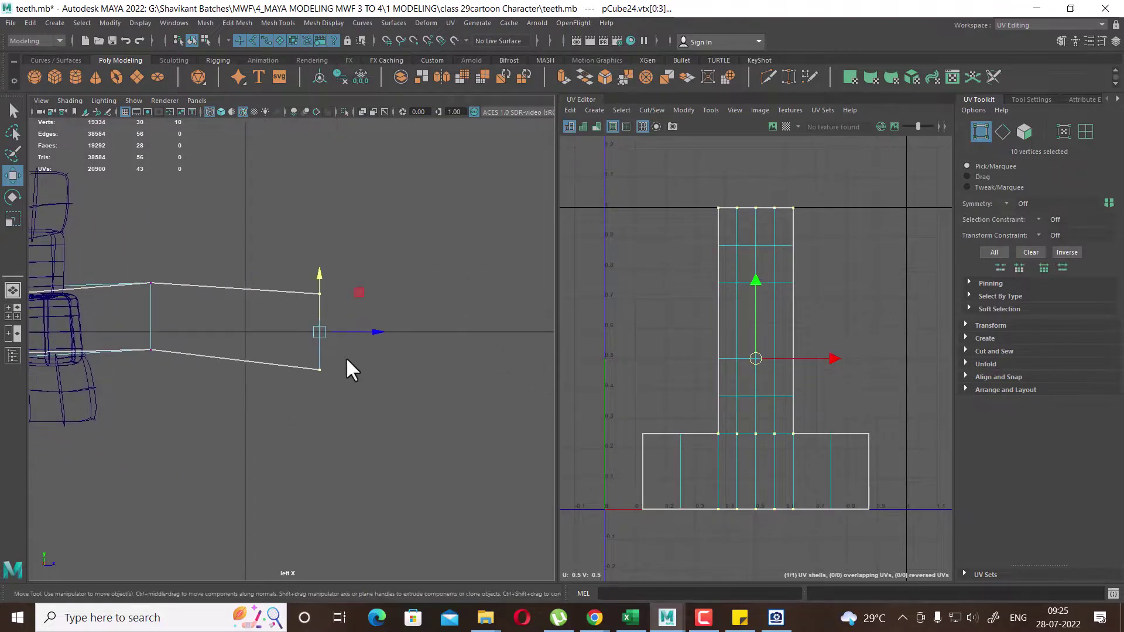
pyautogui.moveTo(319, 332); pyautogui.dragTo(356, 435)
pyautogui.press('e')
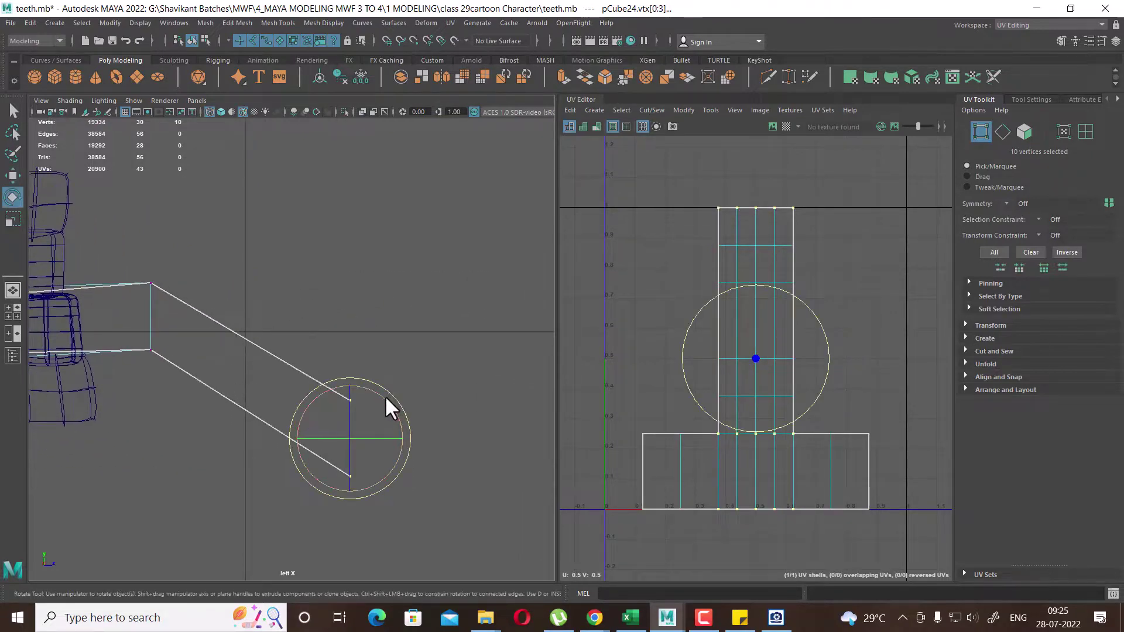
pyautogui.moveTo(385, 395); pyautogui.dragTo(405, 456)
pyautogui.press('w')
pyautogui.scroll(-3, 322, 440)
pyautogui.scroll(1, 364, 438)
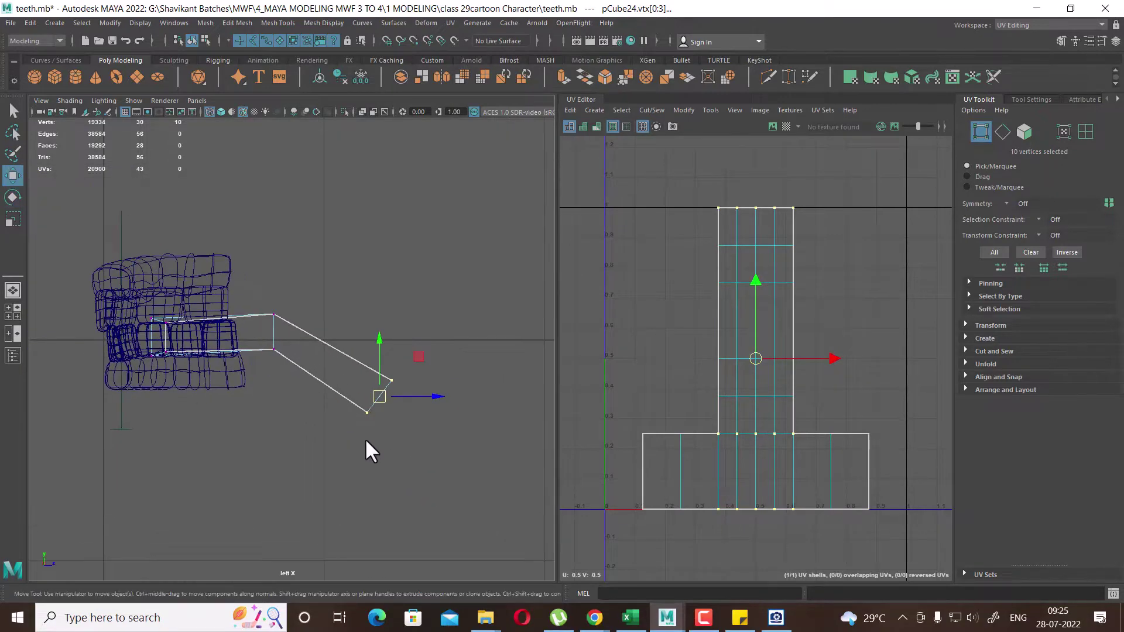
pyautogui.press('space')
pyautogui.click(342, 321)
# Show shaded mode and apply a smooth subdivision (Divisions 1) to the tongue
pyautogui.press('5')
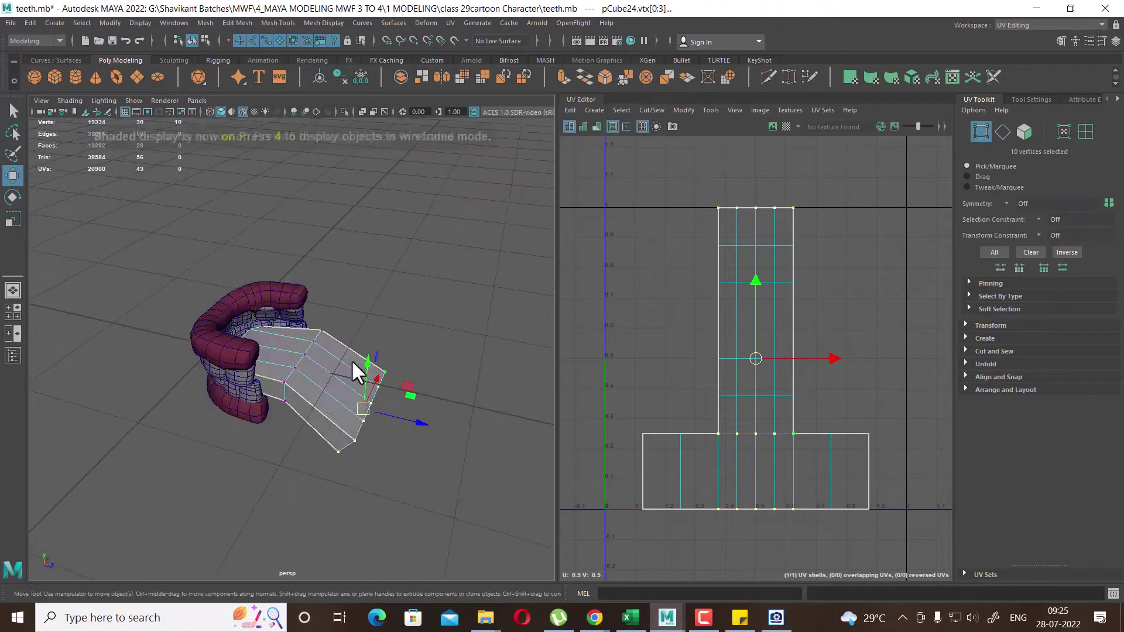
pyautogui.moveTo(351, 358)
pyautogui.keyDown('alt'); pyautogui.mouseDown()
pyautogui.moveTo(274, 388)
pyautogui.moveTo(319, 405)
pyautogui.mouseUp(); pyautogui.keyUp('alt')
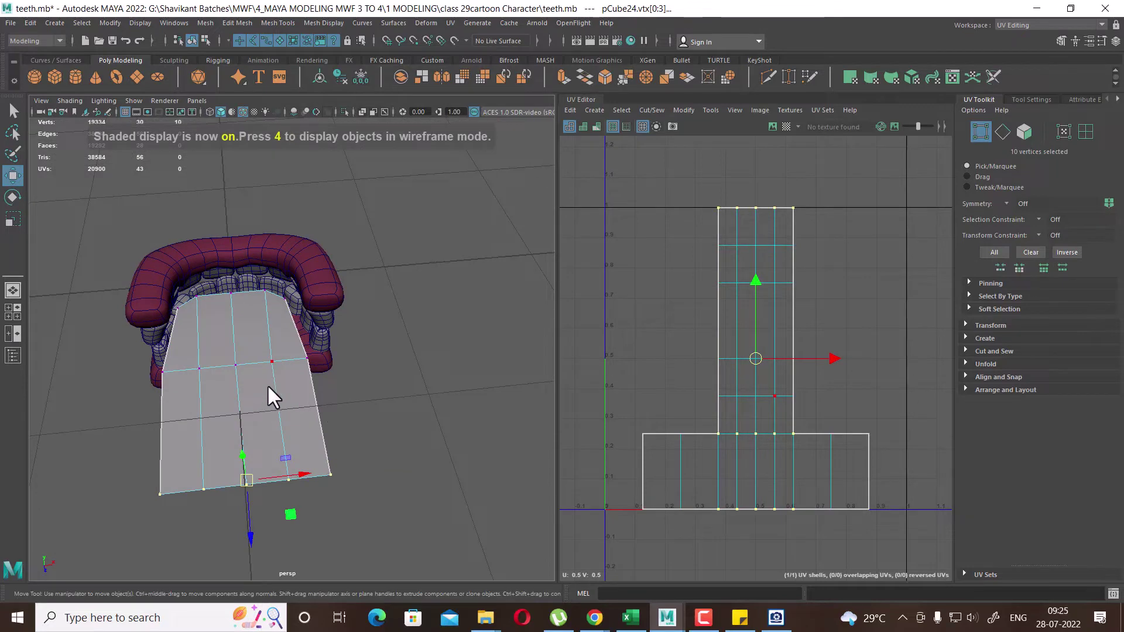
pyautogui.keyDown('alt'); pyautogui.moveTo(267, 384); pyautogui.dragTo(263, 395); pyautogui.keyUp('alt')
pyautogui.moveTo(263, 394); pyautogui.dragTo(330, 240, button='right')
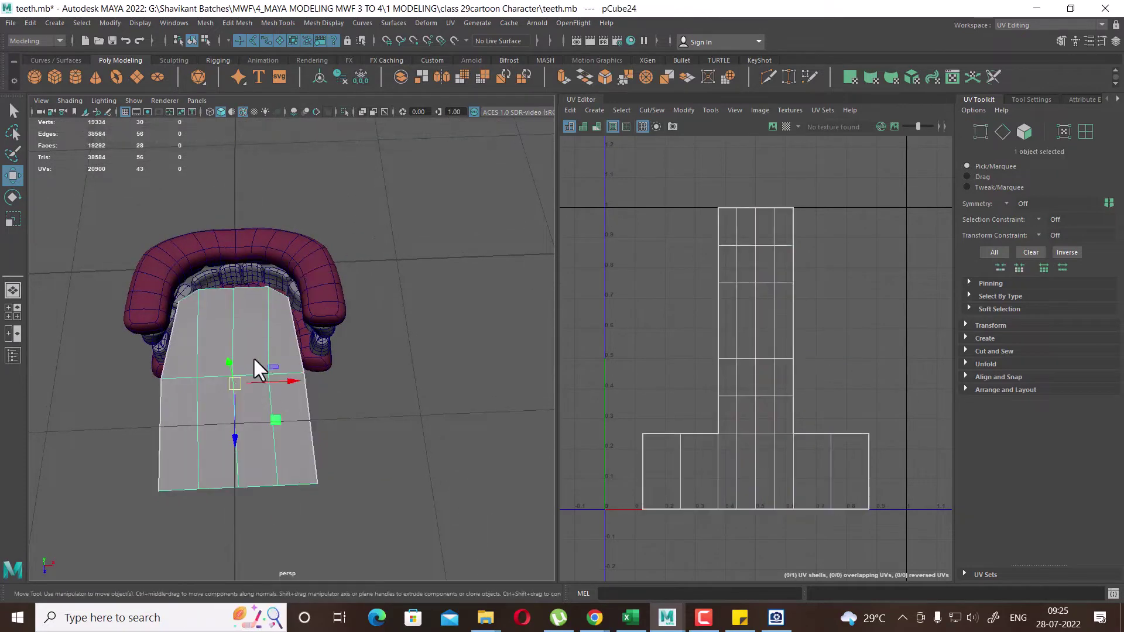
pyautogui.keyDown('shift'); pyautogui.moveTo(252, 309); pyautogui.dragTo(237, 377, button='right'); pyautogui.keyUp('shift')
pyautogui.moveTo(372, 402)
pyautogui.keyDown('alt'); pyautogui.mouseDown()
pyautogui.moveTo(349, 426)
pyautogui.moveTo(254, 411)
pyautogui.mouseUp(); pyautogui.keyUp('alt')
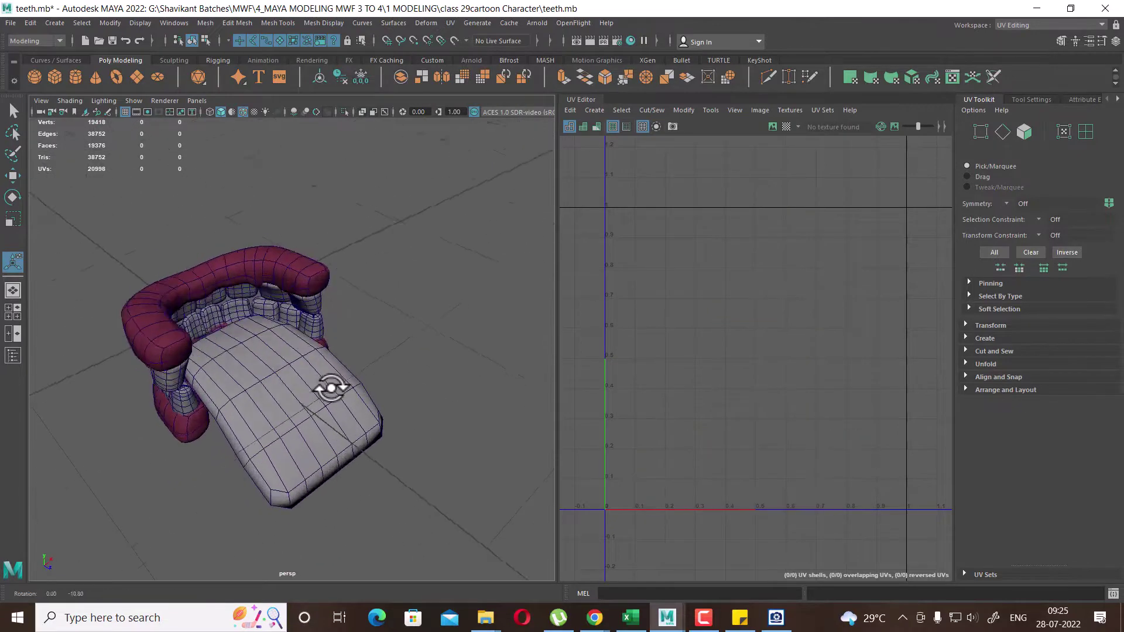
pyautogui.click(255, 403)
# In top view, select the upper gum and the teeth
pyautogui.moveTo(237, 387); pyautogui.dragTo(265, 394)
pyautogui.scroll(2, 264, 395)
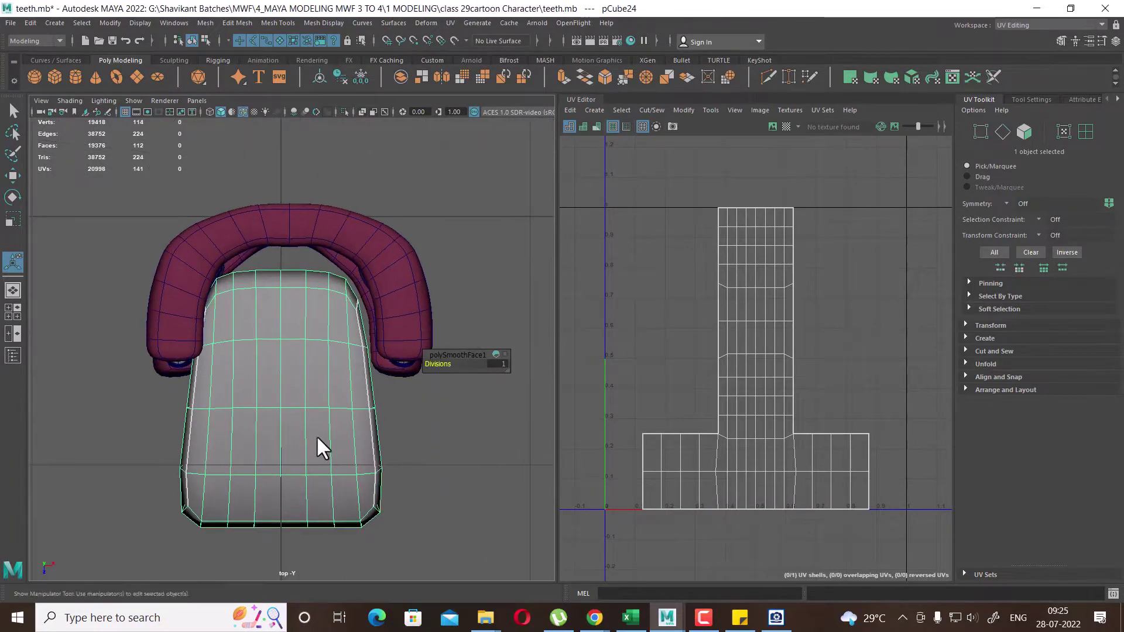
pyautogui.press('w')
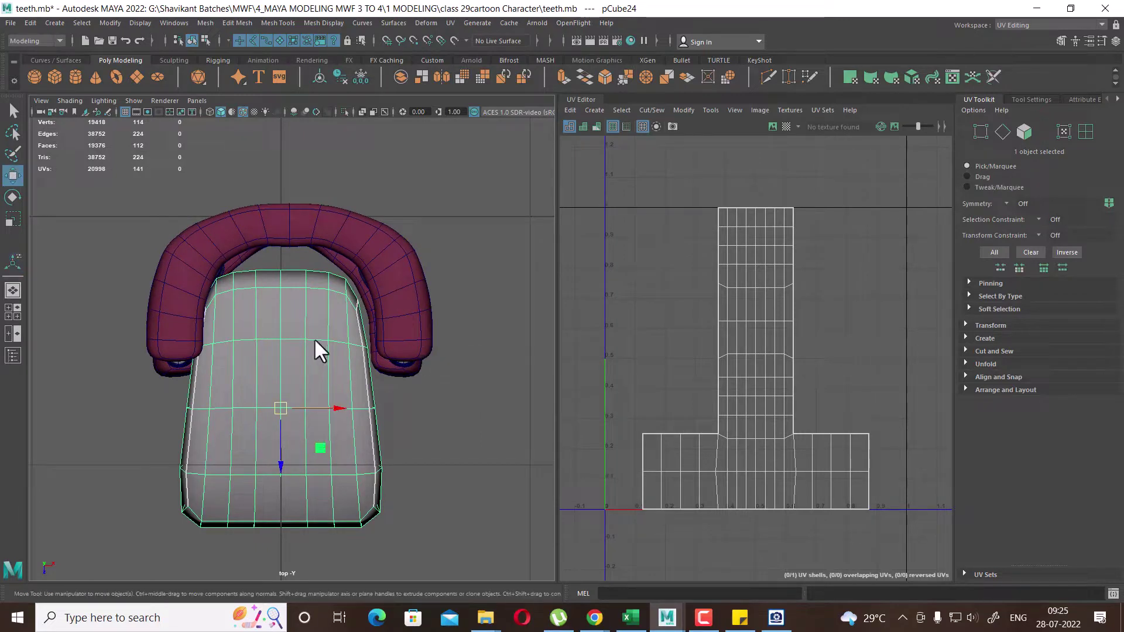
pyautogui.click(330, 225)
pyautogui.moveTo(416, 185); pyautogui.dragTo(302, 247)
# Select the teeth and gum groups and nudge them slightly along X in top view
pyautogui.hotkey('ctrl', 'd')
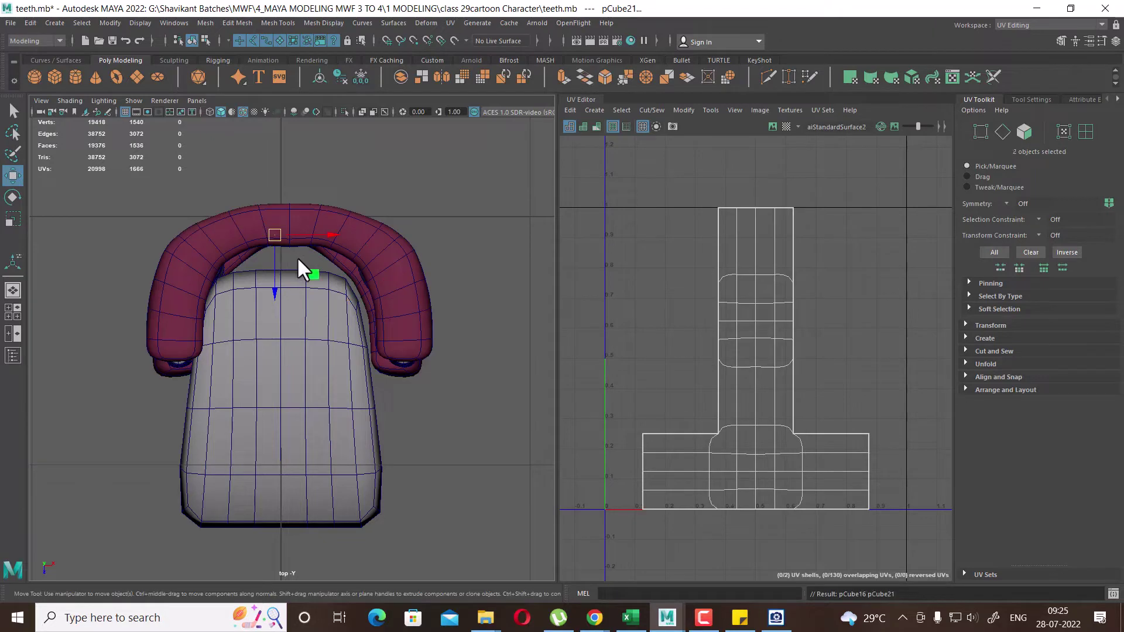
pyautogui.press('Up')
pyautogui.press('Up')
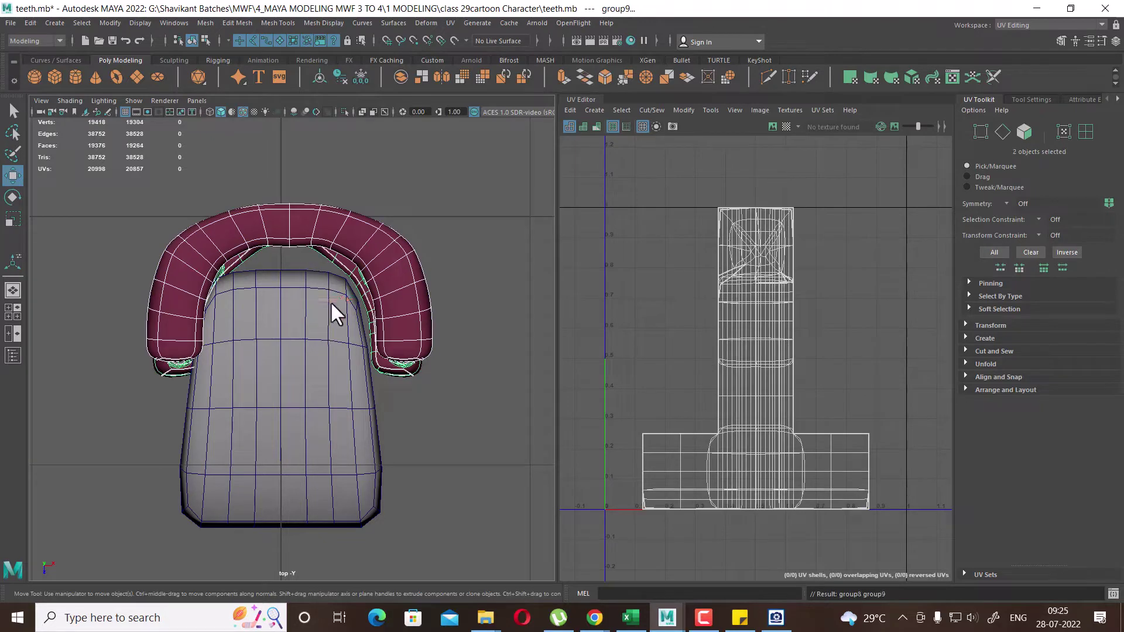
pyautogui.scroll(-5, 351, 316)
pyautogui.scroll(-3, 317, 341)
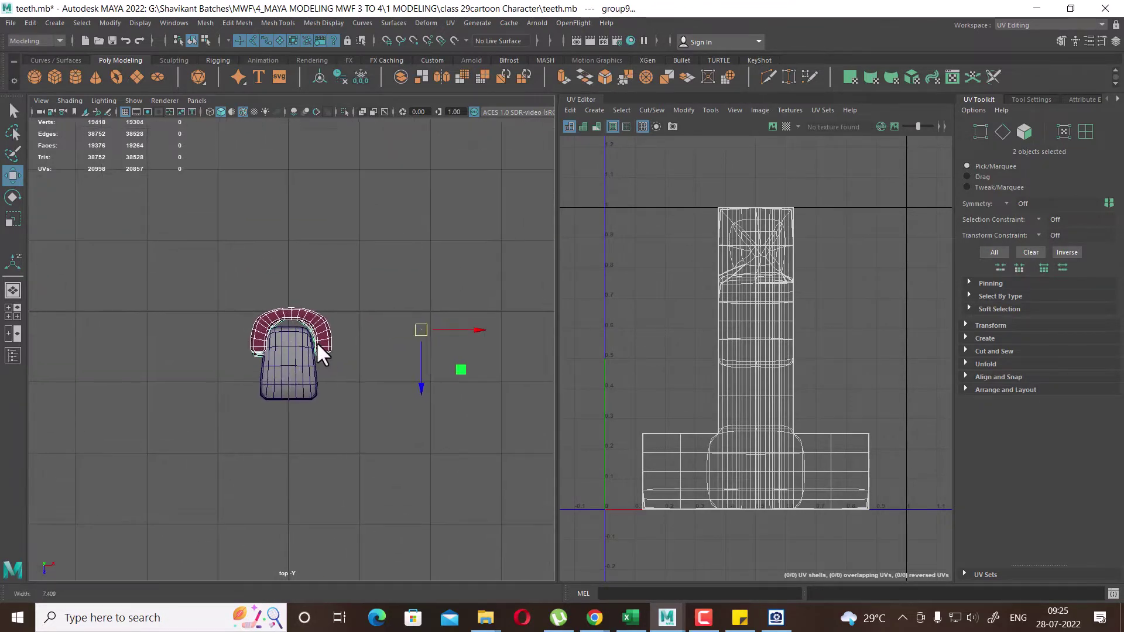
pyautogui.scroll(5, 354, 278)
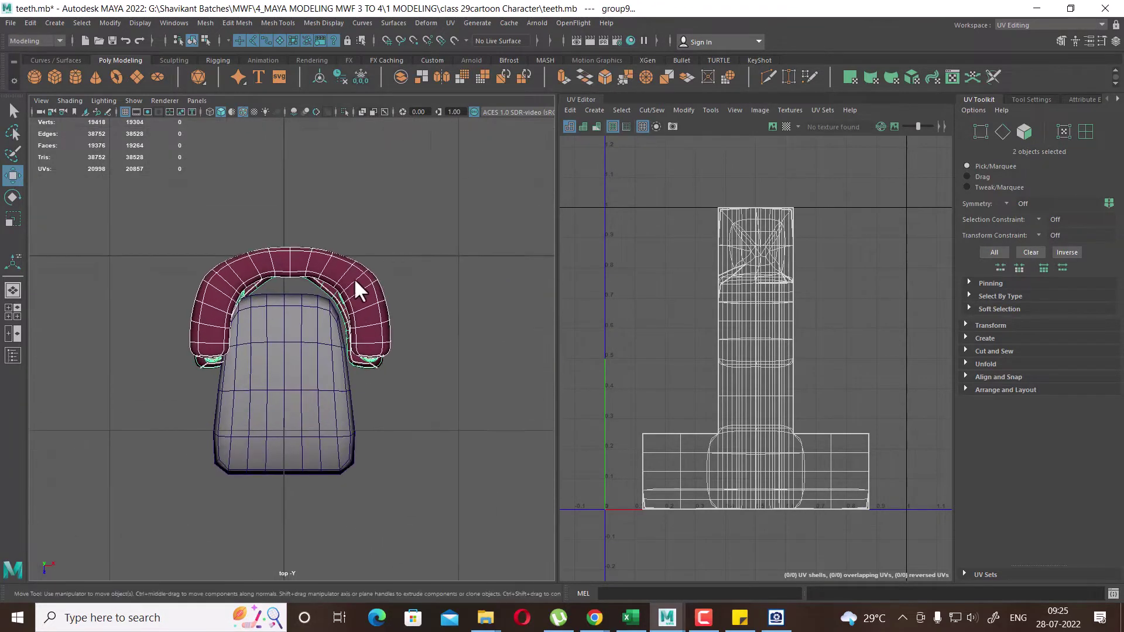
pyautogui.click(321, 77)
pyautogui.moveTo(349, 313); pyautogui.dragTo(344, 311)
pyautogui.scroll(3, 410, 405)
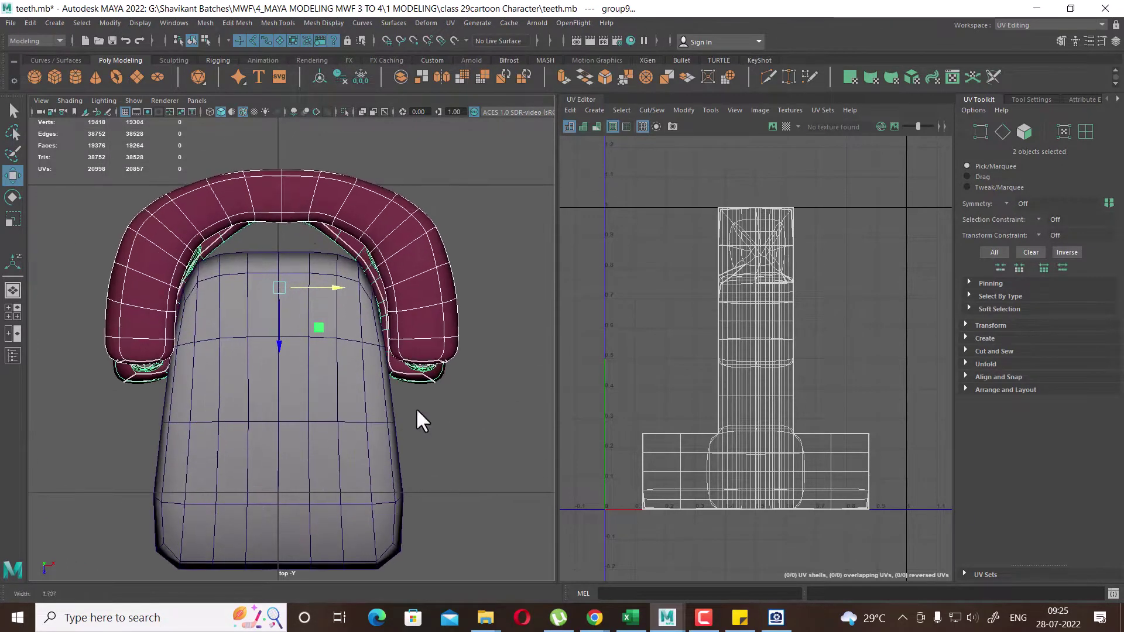
pyautogui.scroll(2, 347, 287)
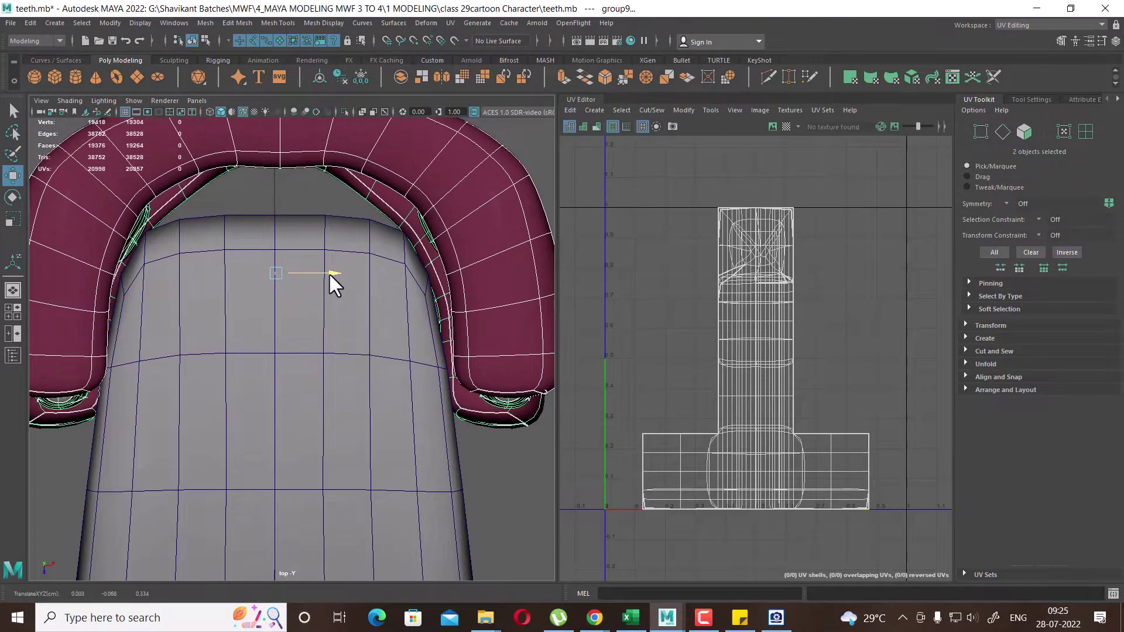
pyautogui.moveTo(329, 280); pyautogui.dragTo(336, 282)
pyautogui.scroll(-5, 343, 290)
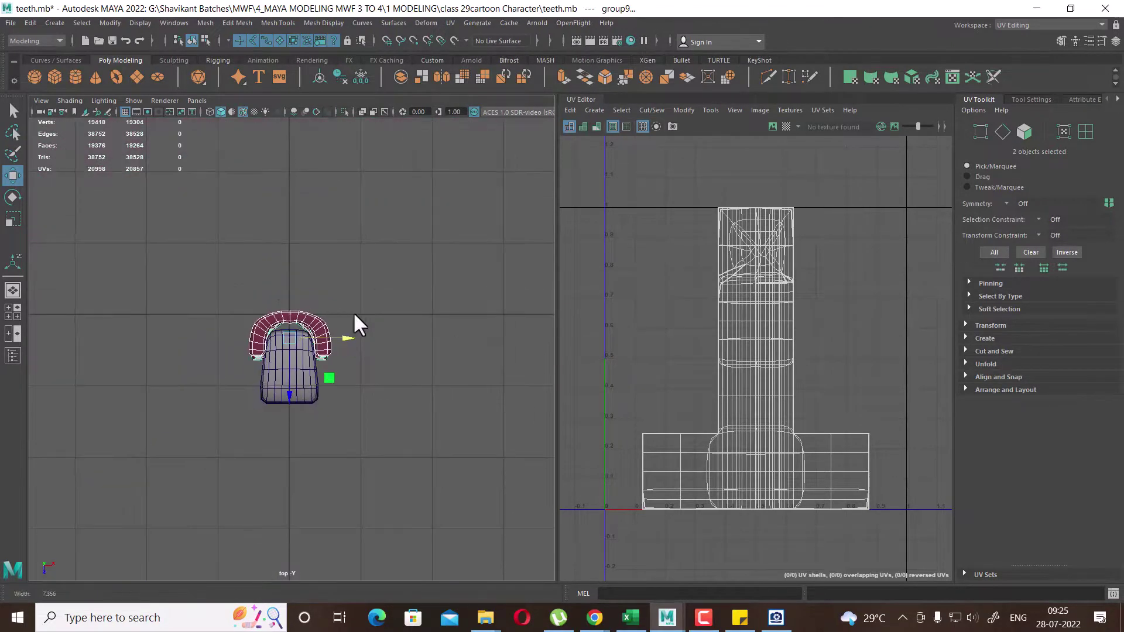
pyautogui.scroll(2, 358, 322)
# Select the tongue mesh and switch to the perspective view
pyautogui.click(437, 374)
pyautogui.click(358, 402)
pyautogui.press('space')
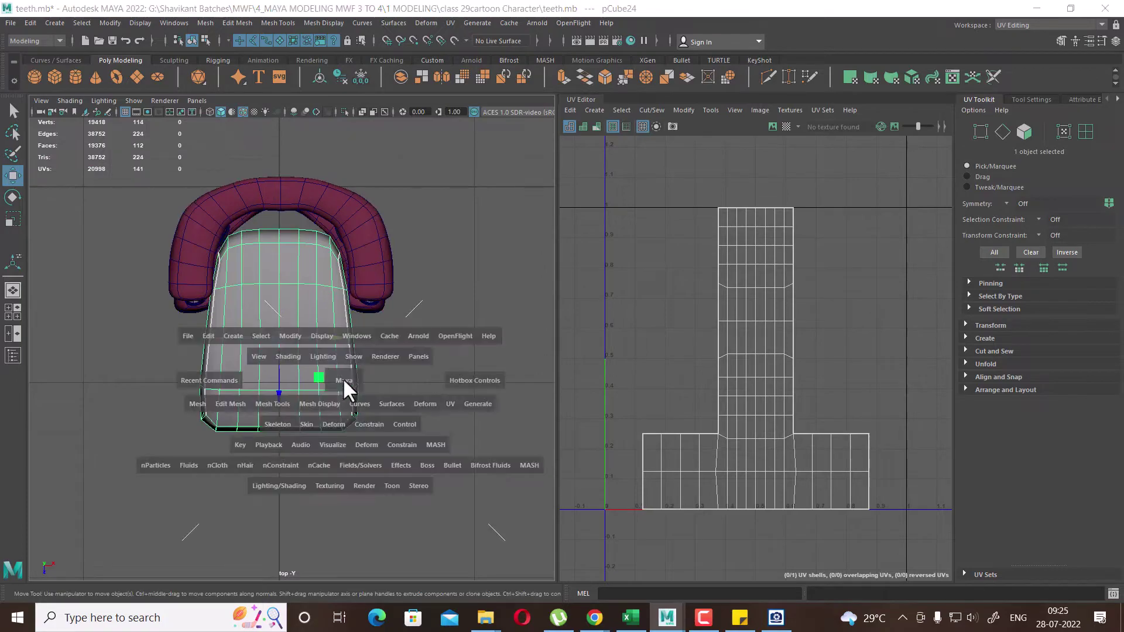
pyautogui.moveTo(344, 384)
pyautogui.mouseDown()
pyautogui.moveTo(371, 269)
pyautogui.moveTo(422, 345)
pyautogui.moveTo(355, 320)
pyautogui.moveTo(287, 375)
pyautogui.moveTo(198, 386)
pyautogui.moveTo(218, 326)
pyautogui.moveTo(314, 318)
pyautogui.moveTo(321, 402)
pyautogui.moveTo(364, 410)
pyautogui.moveTo(372, 431)
pyautogui.moveTo(269, 401)
pyautogui.moveTo(281, 388)
pyautogui.mouseUp()
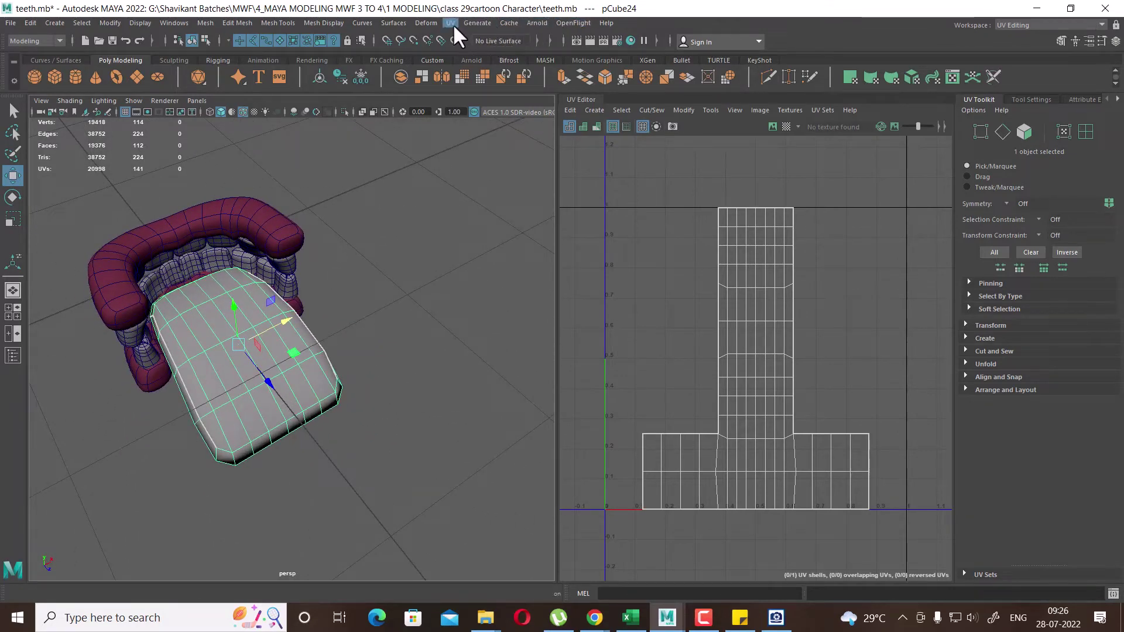
# Add a Deform > Lattice (ffd1Lattice) to the tongue with divisions 3, 3, 3
pyautogui.click(426, 23)
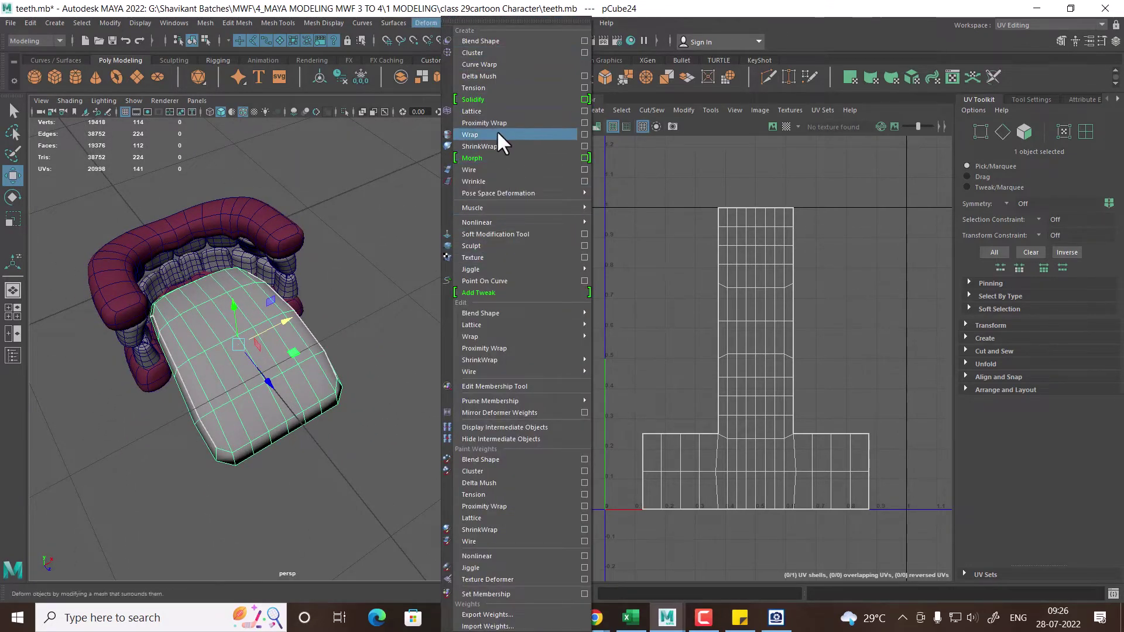
pyautogui.click(586, 112)
pyautogui.click(571, 170)
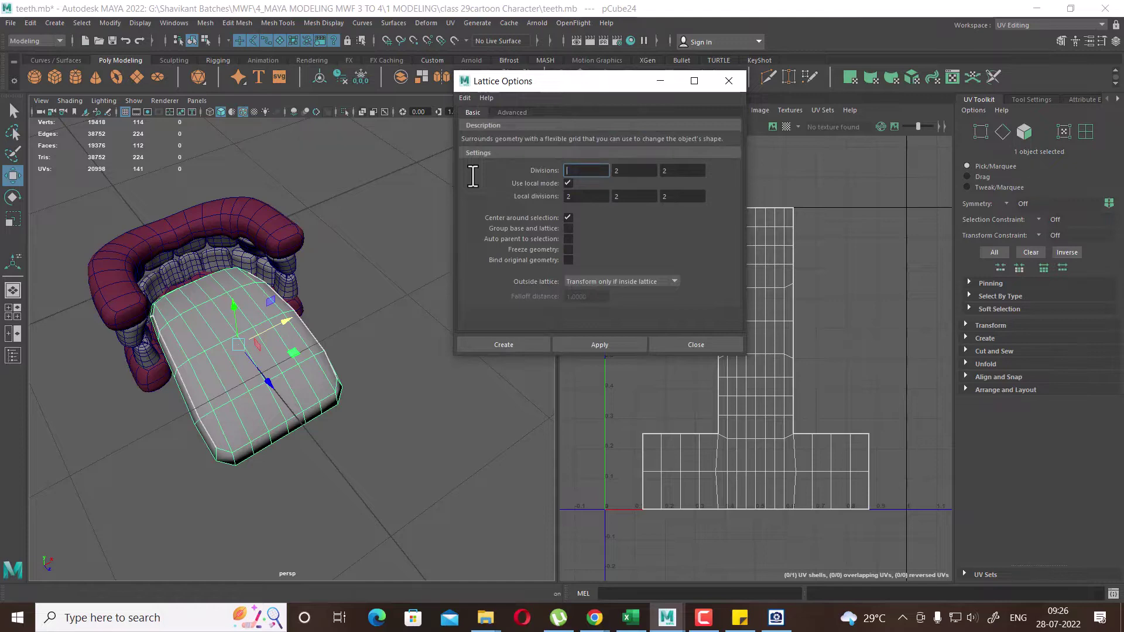
pyautogui.press('Tab')
pyautogui.write('3')
pyautogui.press('Tab')
pyautogui.write('3')
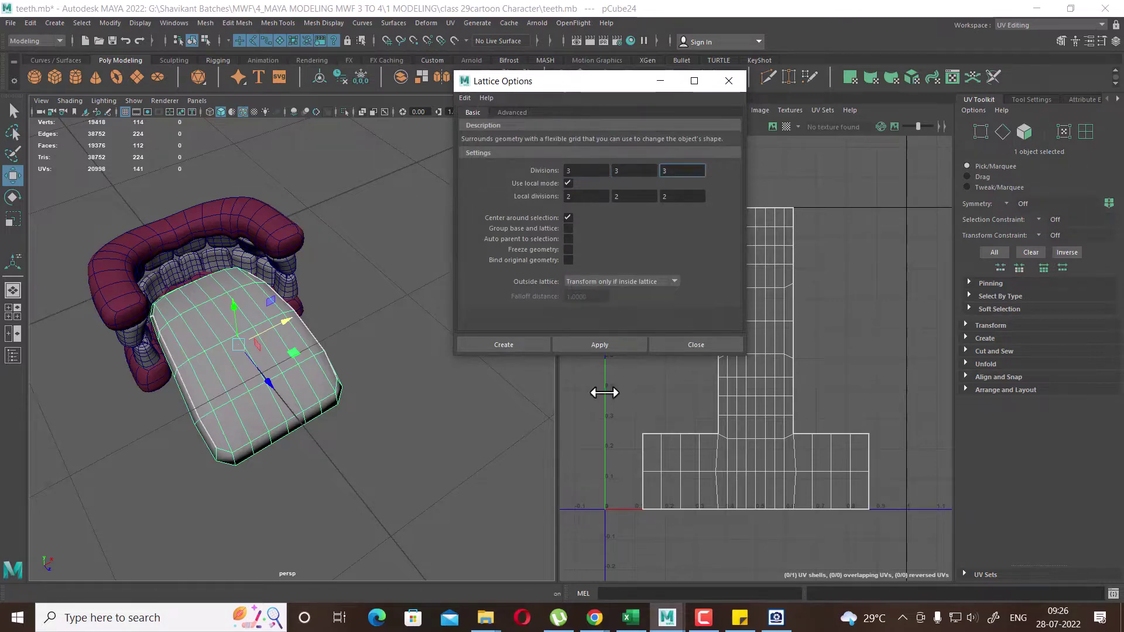
pyautogui.click(511, 344)
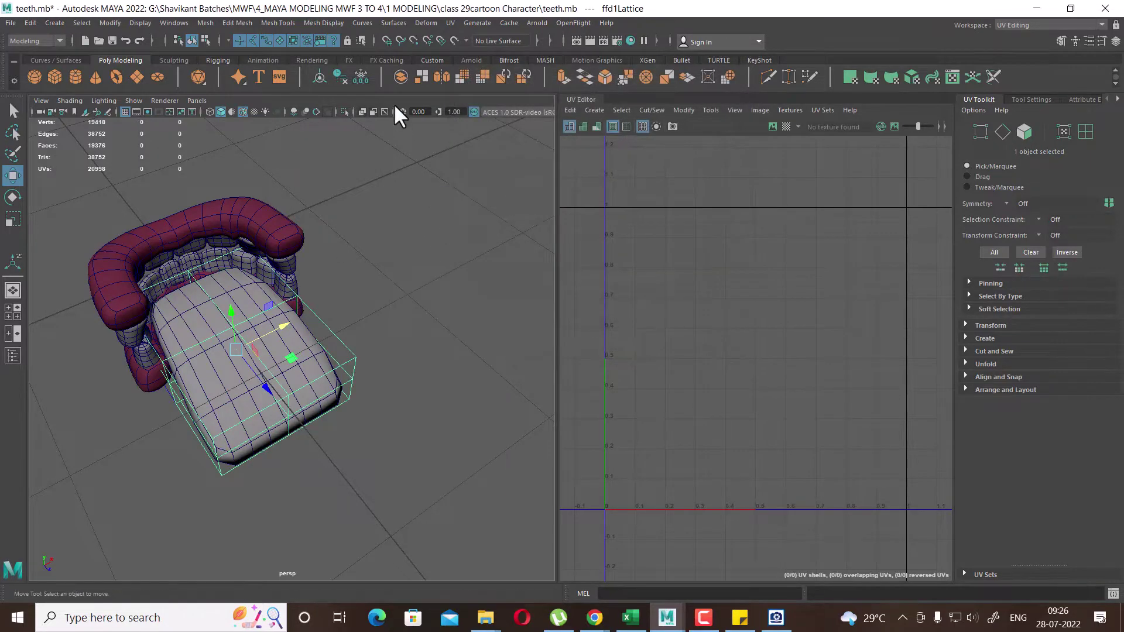
# In top view, scale the lattice row nearest the teeth to narrow the tongue's end
pyautogui.keyDown('alt'); pyautogui.moveTo(393, 103); pyautogui.dragTo(375, 316); pyautogui.keyUp('alt')
pyautogui.press('space')
pyautogui.moveTo(397, 267); pyautogui.dragTo(317, 272)
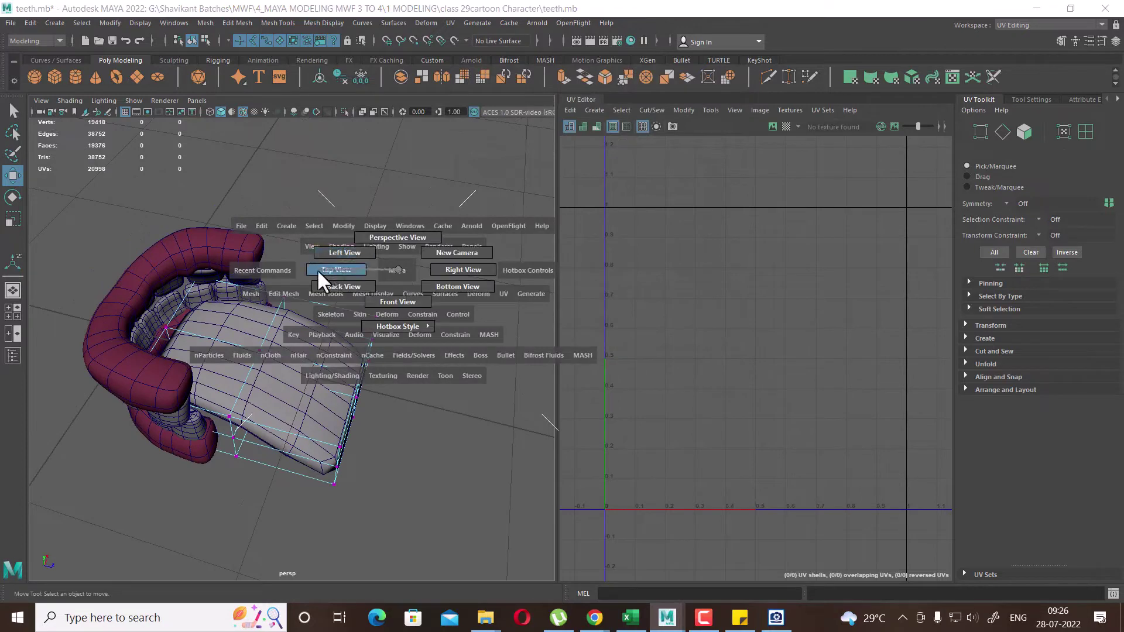
pyautogui.moveTo(428, 186); pyautogui.dragTo(97, 257)
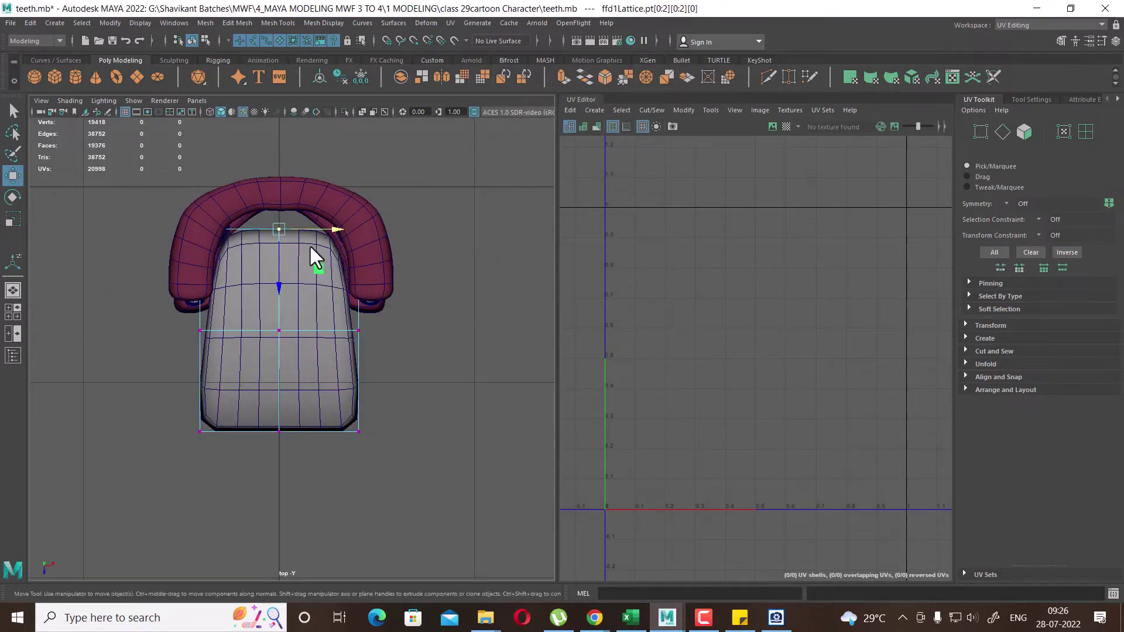
pyautogui.press('r')
pyautogui.moveTo(279, 228); pyautogui.dragTo(269, 227)
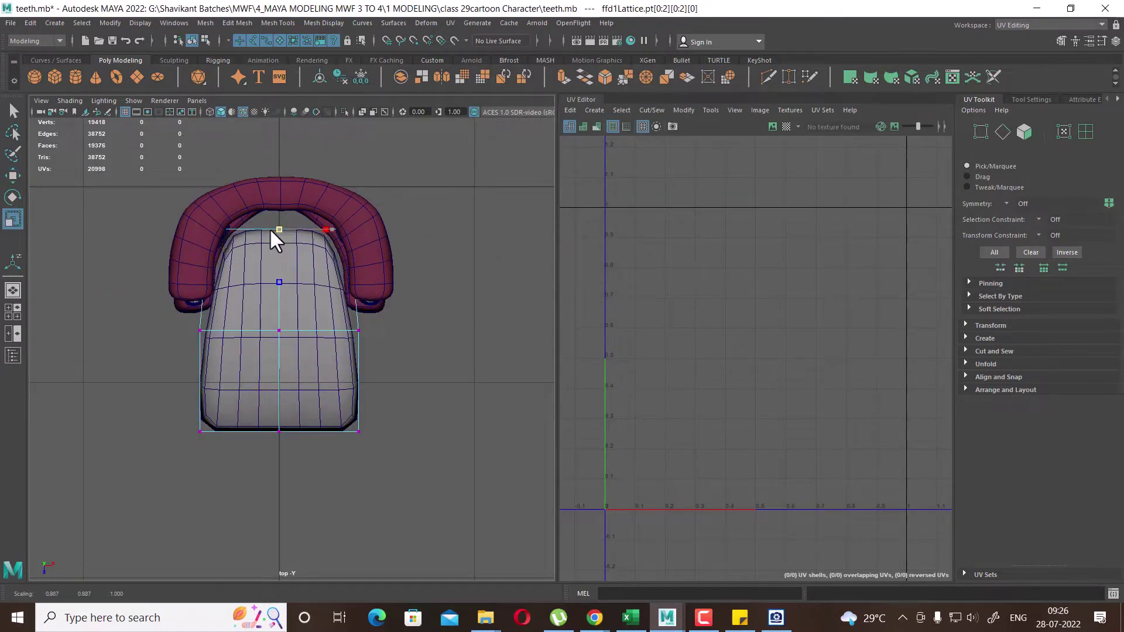
# Select the tongue-tip lattice row and switch to the left side view
pyautogui.moveTo(383, 393); pyautogui.dragTo(41, 562)
pyautogui.press('space')
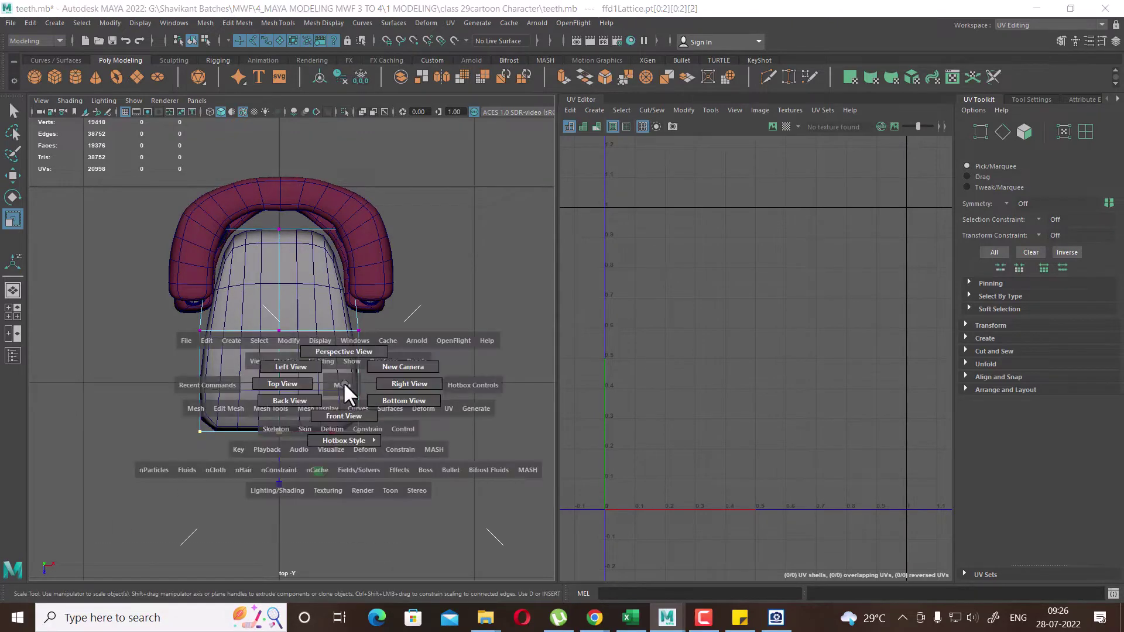
pyautogui.moveTo(343, 382)
pyautogui.mouseDown()
pyautogui.moveTo(335, 281)
pyautogui.moveTo(342, 321)
pyautogui.mouseUp()
pyautogui.press('w')
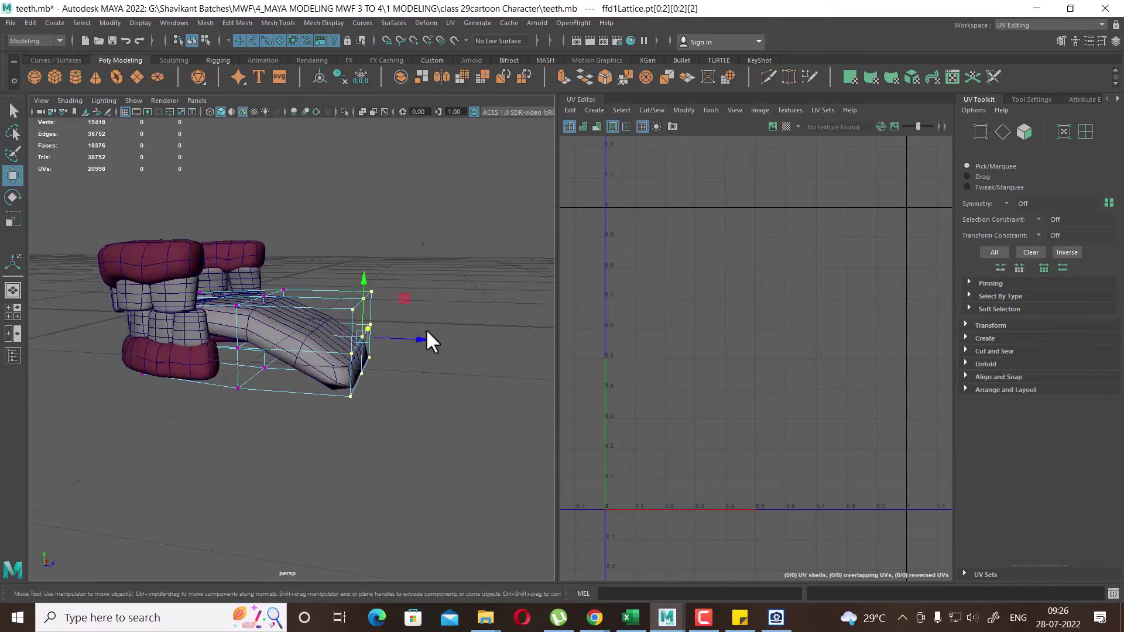
pyautogui.press('space')
pyautogui.click(330, 321)
pyautogui.press('space')
pyautogui.moveTo(393, 376); pyautogui.dragTo(399, 409)
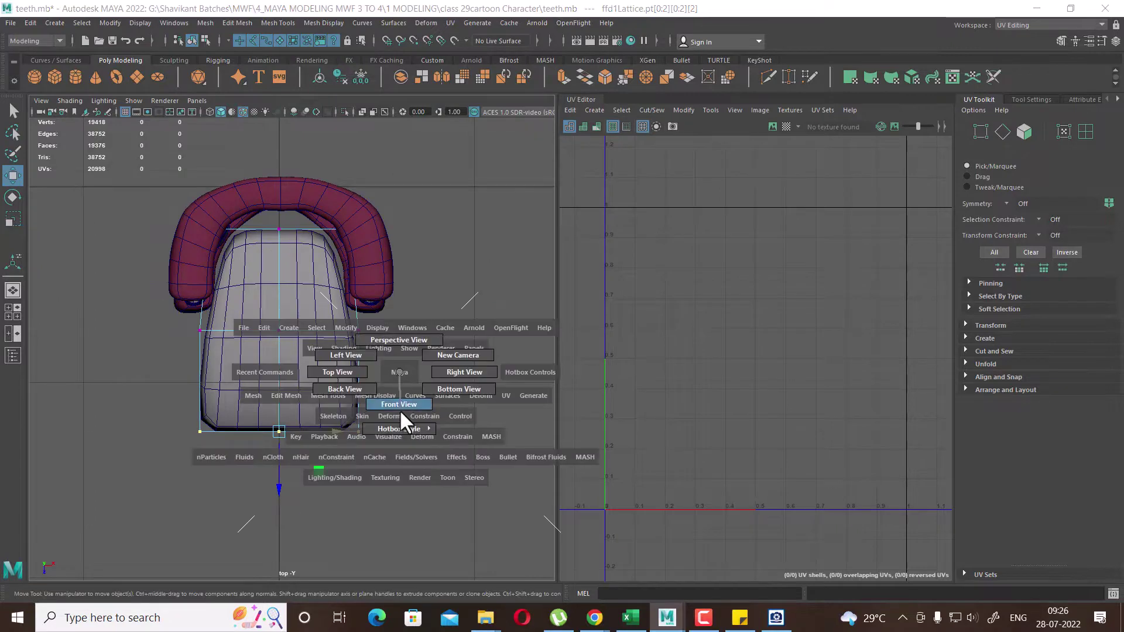
pyautogui.press('space')
pyautogui.moveTo(371, 367); pyautogui.dragTo(312, 347)
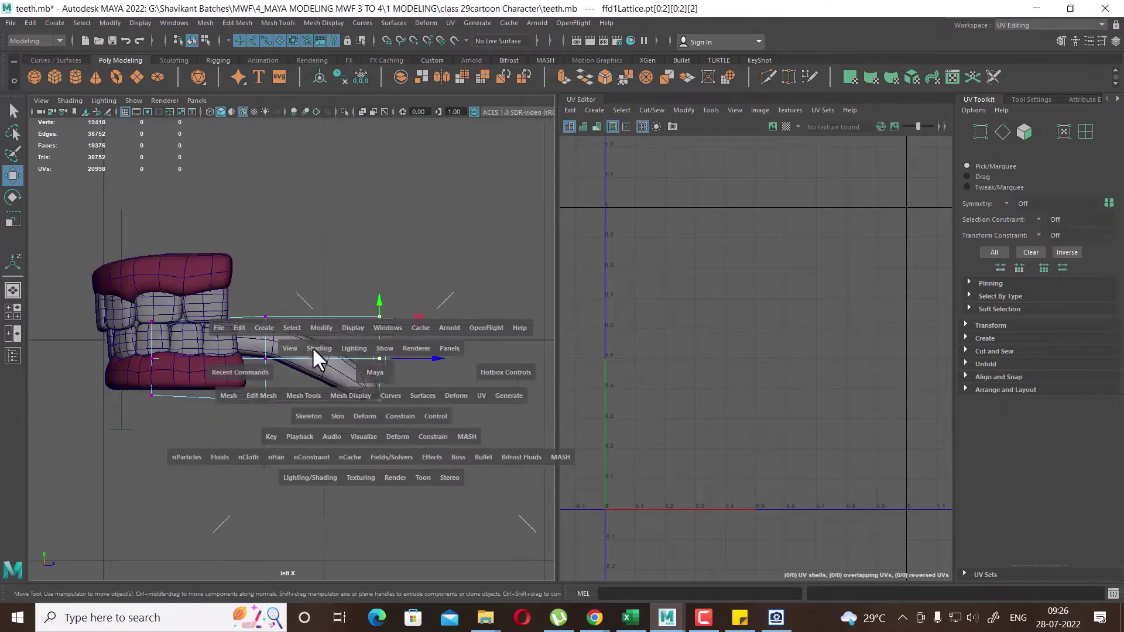
# Pull the tip down, raise the middle column slightly and tilt the tip points
pyautogui.moveTo(400, 358); pyautogui.dragTo(430, 382)
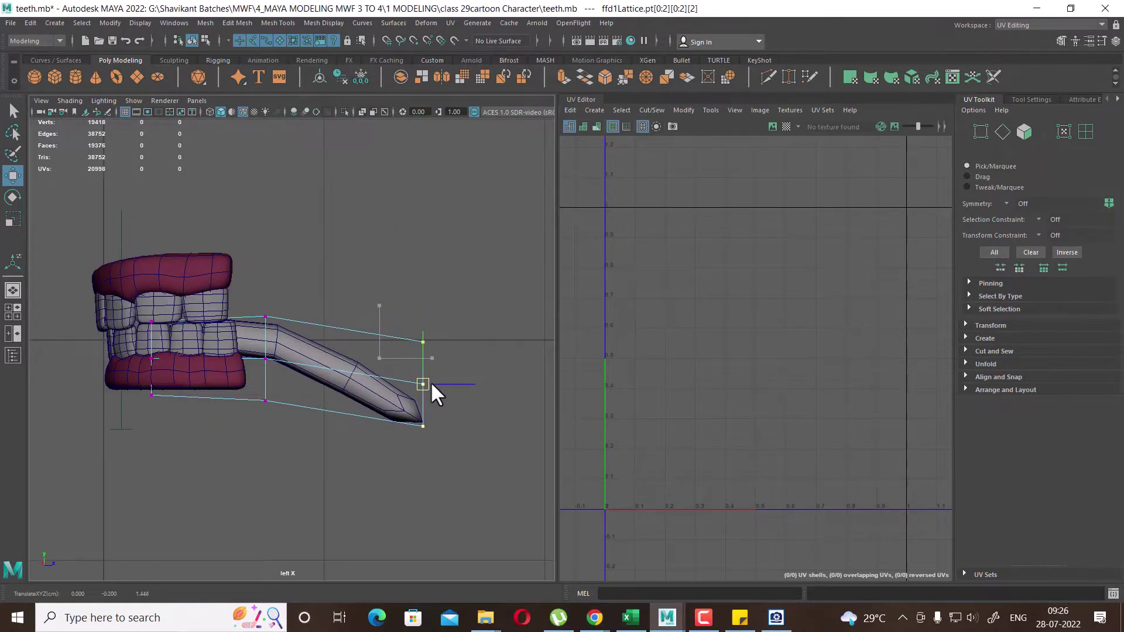
pyautogui.moveTo(306, 291); pyautogui.dragTo(243, 462)
pyautogui.moveTo(266, 357); pyautogui.dragTo(284, 353)
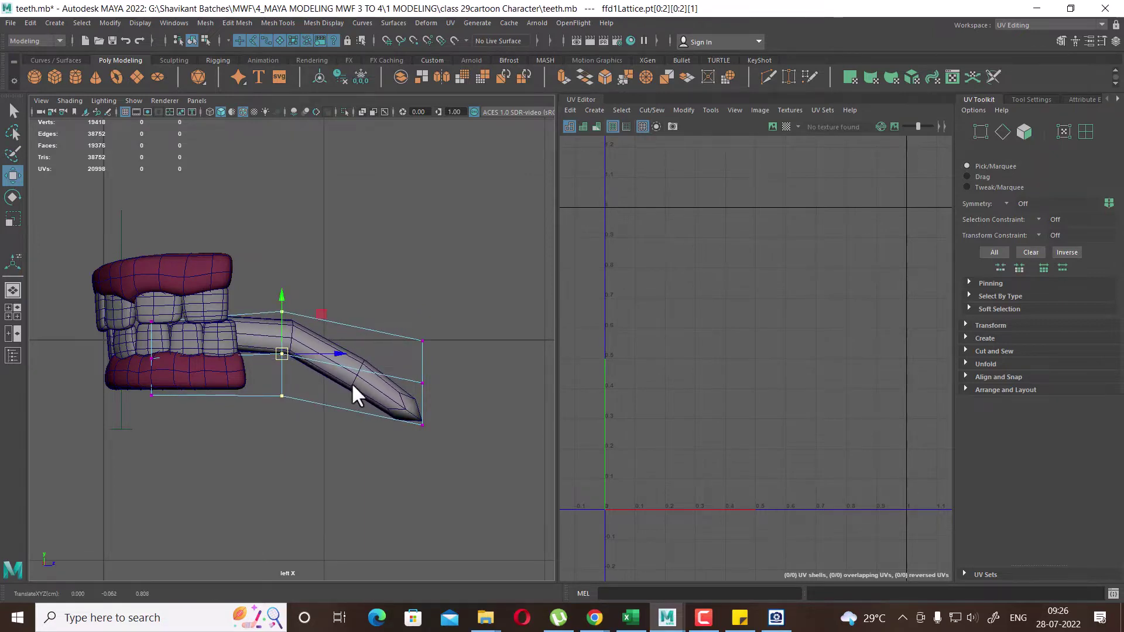
pyautogui.moveTo(462, 288); pyautogui.dragTo(415, 427)
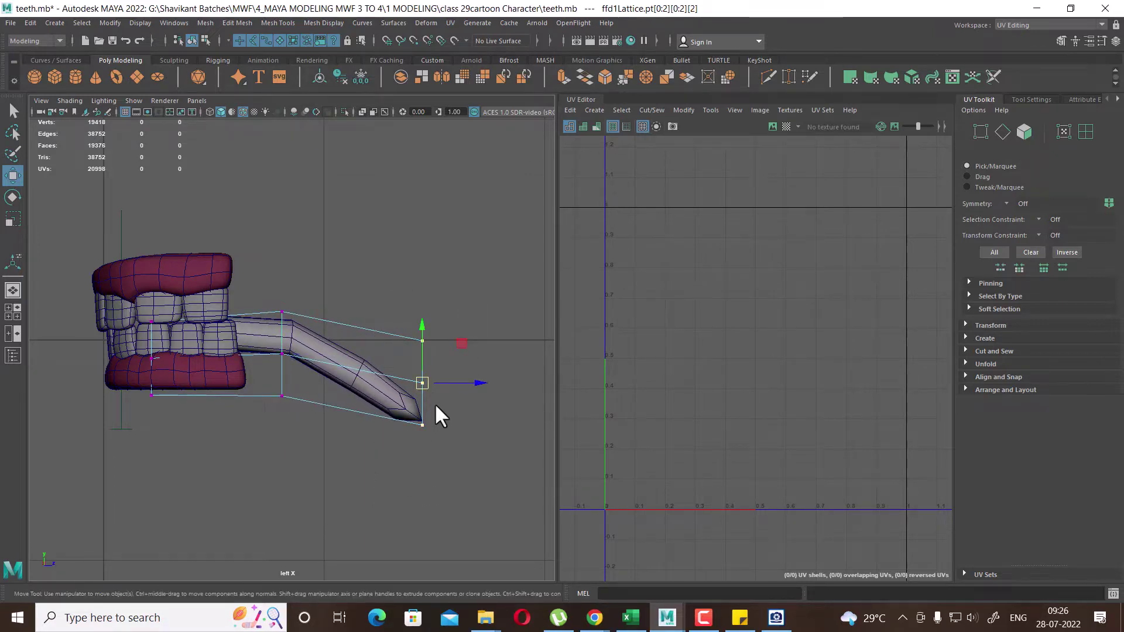
pyautogui.press('e')
pyautogui.moveTo(462, 351); pyautogui.dragTo(468, 360)
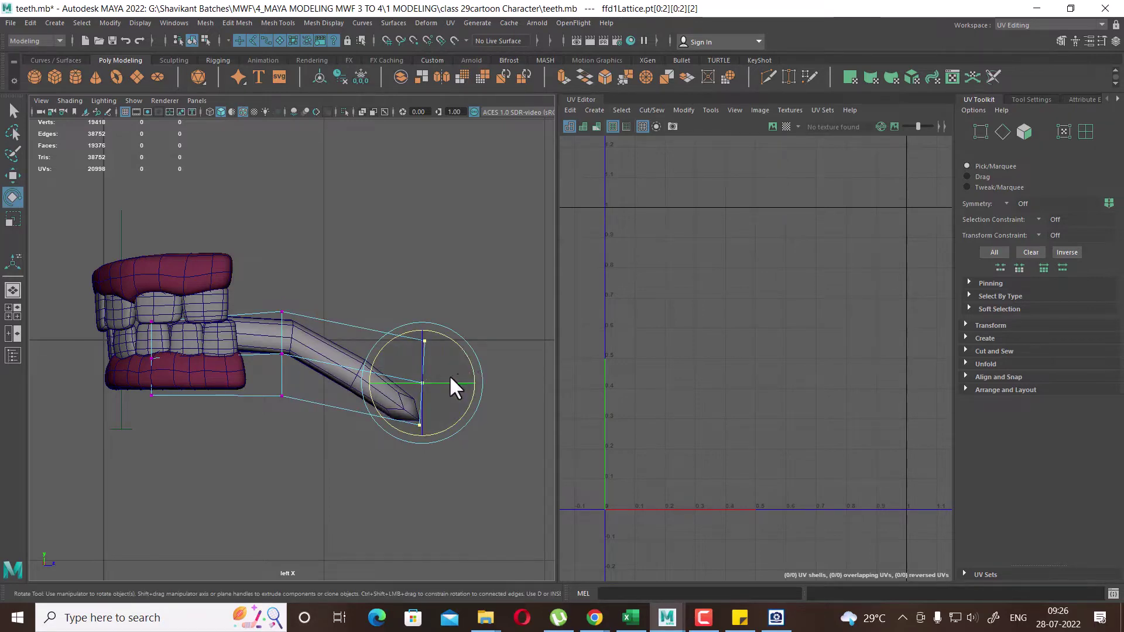
# Select all teeth, gums and tongue objects and delete their construction history
pyautogui.moveTo(397, 354); pyautogui.dragTo(338, 345)
pyautogui.press('w')
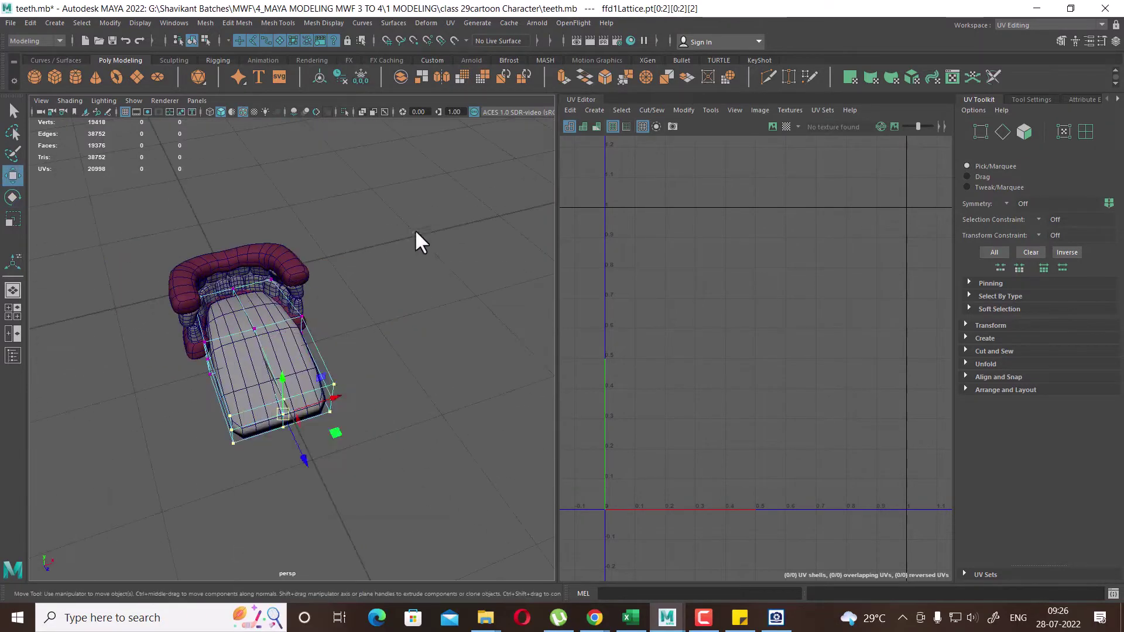
pyautogui.click(414, 229)
pyautogui.moveTo(357, 220); pyautogui.dragTo(96, 540)
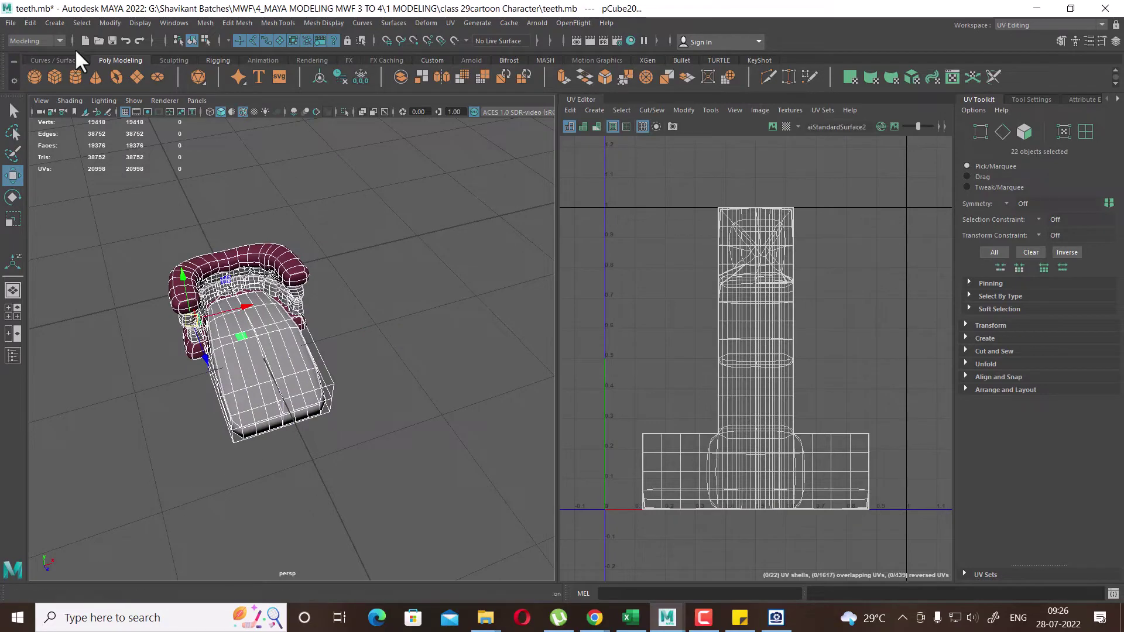
pyautogui.click(30, 22)
pyautogui.moveTo(64, 161)
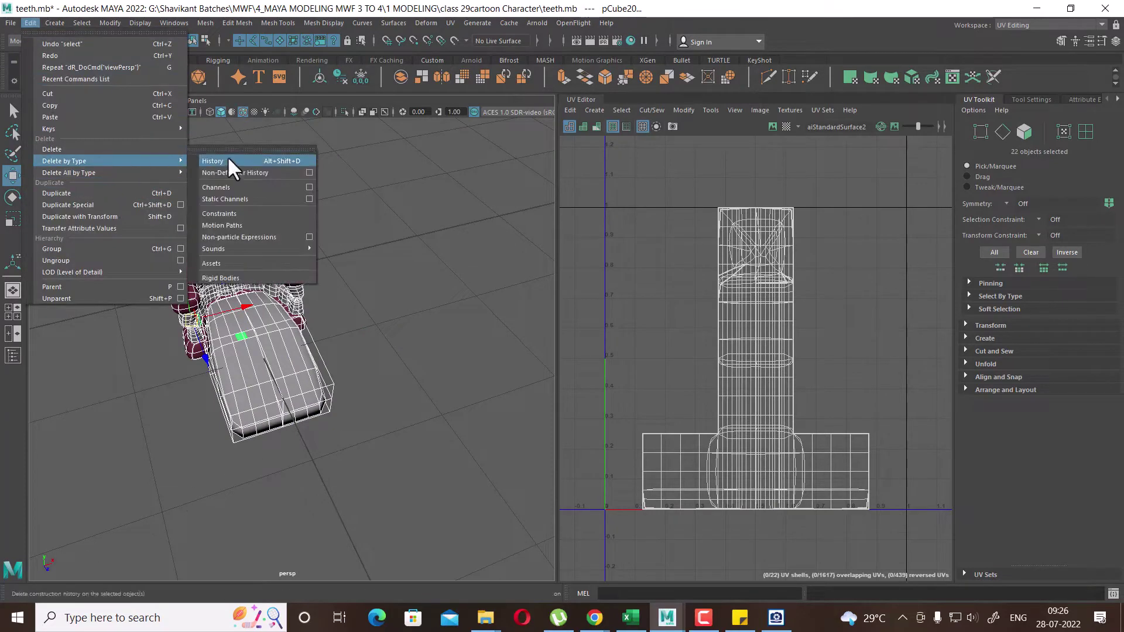
pyautogui.click(227, 159)
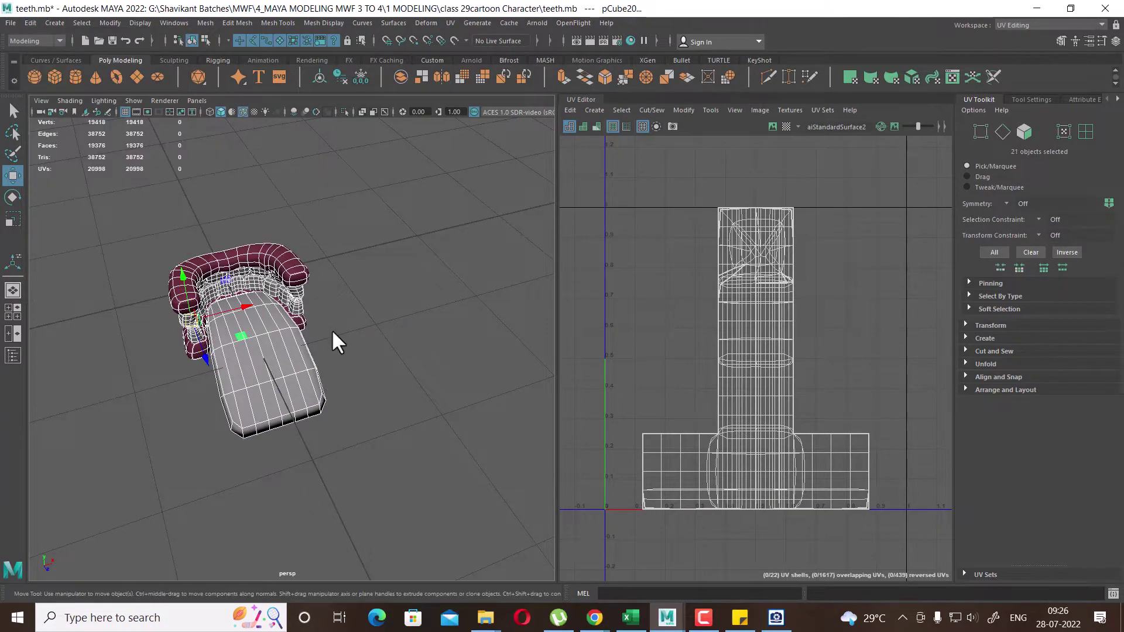
# Put the tongue in edge mode and select a couple of its edges
pyautogui.click(334, 409)
pyautogui.moveTo(334, 420)
pyautogui.keyDown('alt'); pyautogui.mouseDown()
pyautogui.moveTo(368, 362)
pyautogui.moveTo(422, 406)
pyautogui.moveTo(327, 325)
pyautogui.moveTo(401, 384)
pyautogui.moveTo(338, 455)
pyautogui.mouseUp(); pyautogui.keyUp('alt')
pyautogui.click(324, 349)
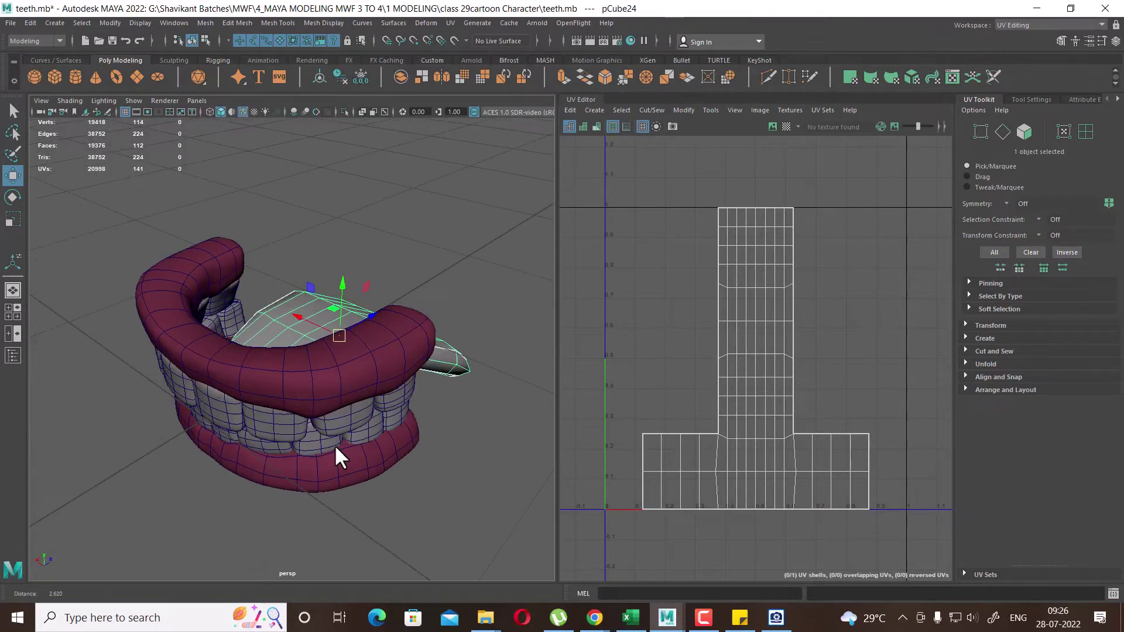
pyautogui.scroll(5, 283, 499)
pyautogui.click(414, 287)
pyautogui.moveTo(212, 373); pyautogui.dragTo(210, 162, button='right')
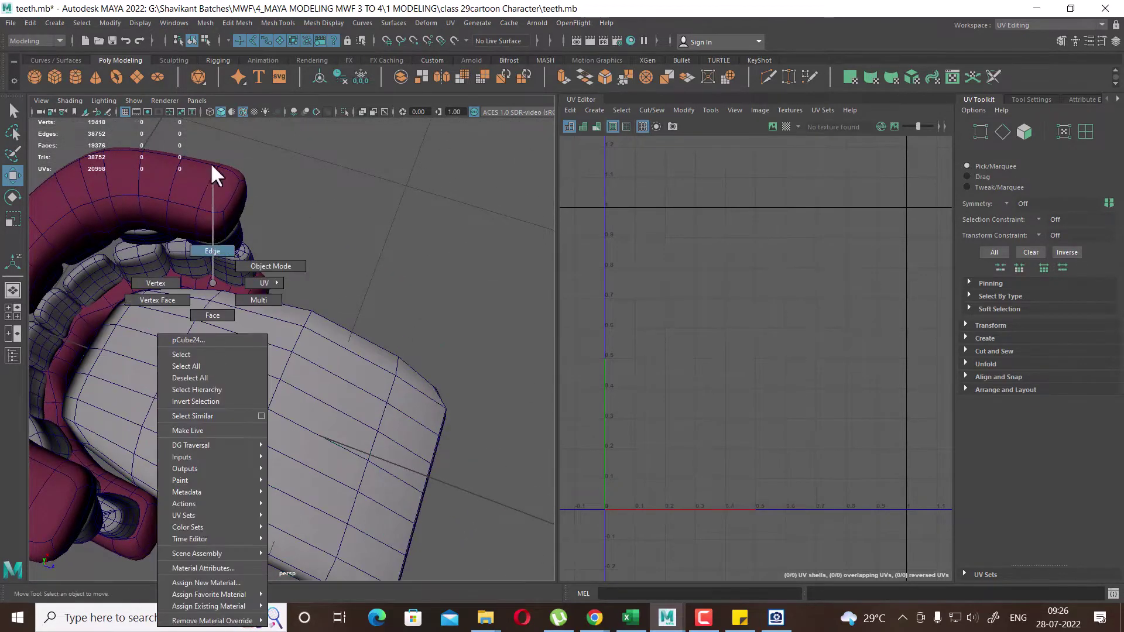
pyautogui.scroll(3, 176, 346)
pyautogui.click(151, 345)
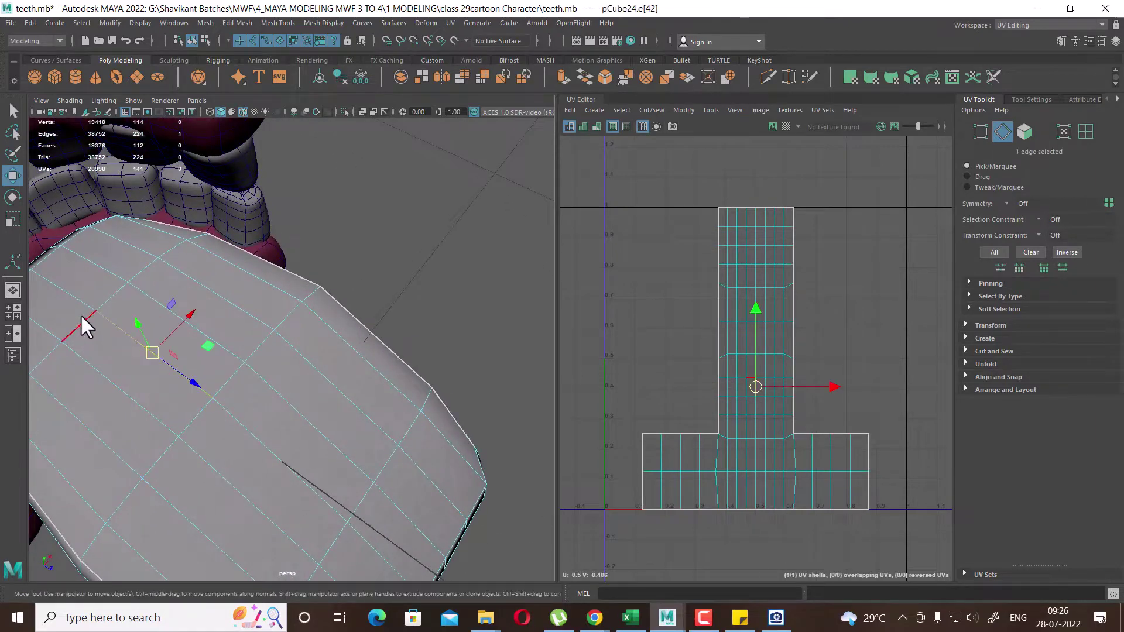
pyautogui.keyDown('alt'); pyautogui.moveTo(79, 313); pyautogui.dragTo(119, 313); pyautogui.keyUp('alt')
# Move an edge on the tongue's left side along Z, then return to object selection
pyautogui.moveTo(129, 359)
pyautogui.keyDown('alt'); pyautogui.mouseDown()
pyautogui.moveTo(208, 307)
pyautogui.moveTo(173, 314)
pyautogui.mouseUp(); pyautogui.keyUp('alt')
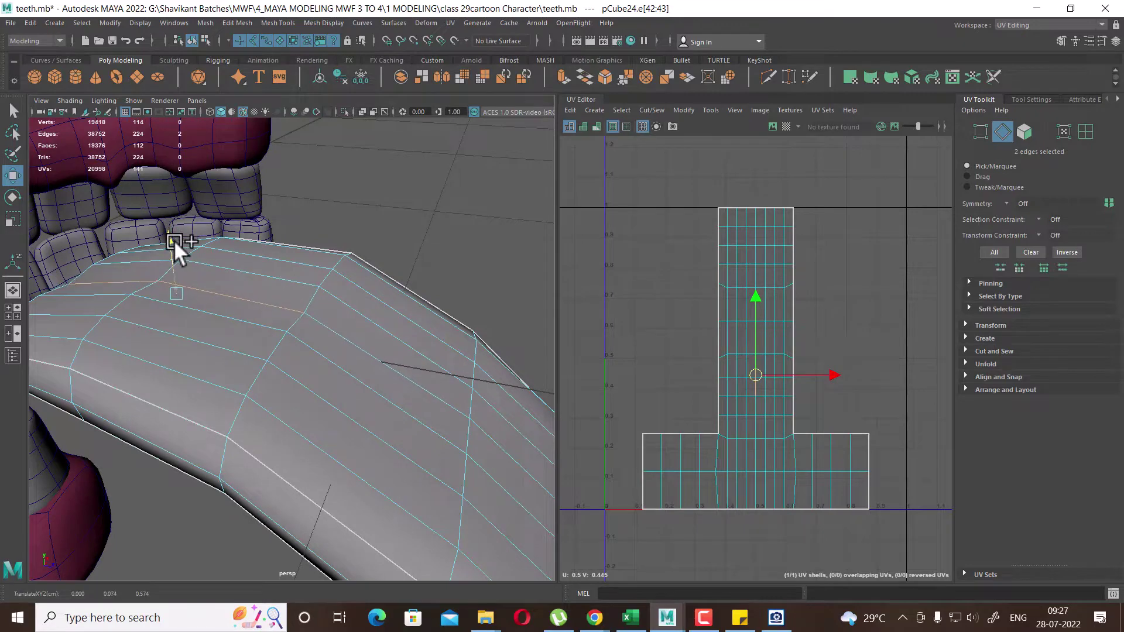
pyautogui.moveTo(175, 241)
pyautogui.keyDown('alt'); pyautogui.mouseDown()
pyautogui.moveTo(364, 347)
pyautogui.moveTo(389, 345)
pyautogui.moveTo(291, 346)
pyautogui.mouseUp(); pyautogui.keyUp('alt')
pyautogui.scroll(-3, 389, 346)
pyautogui.click(97, 482)
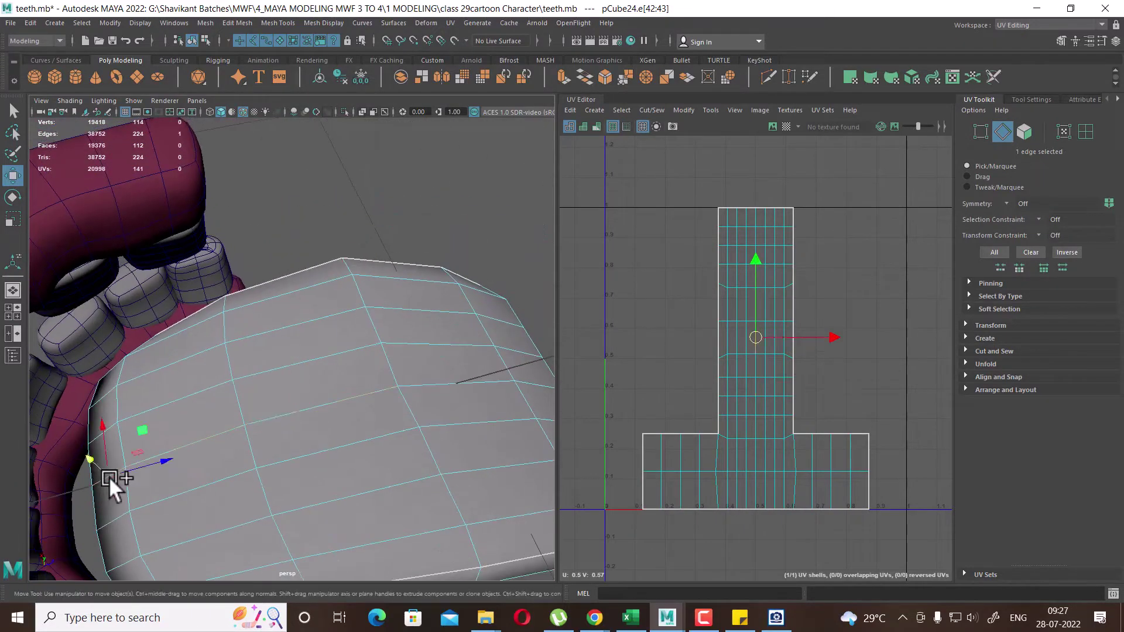
pyautogui.click(162, 461)
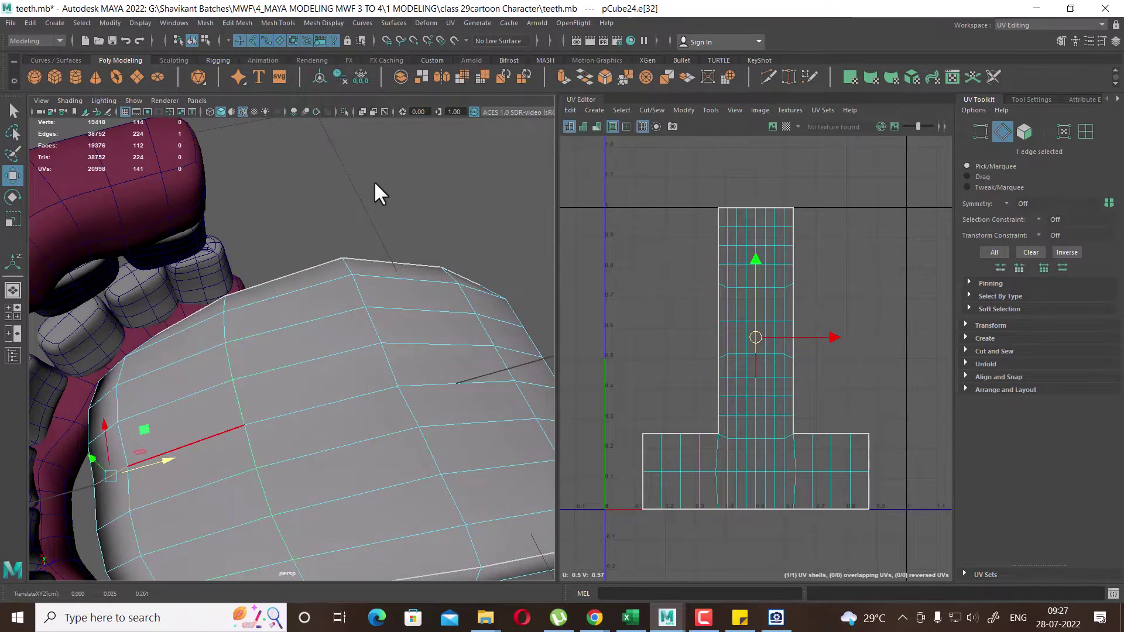
pyautogui.press('F8')
pyautogui.scroll(-5, 298, 260)
pyautogui.scroll(-1, 296, 271)
# Check the lips' Material Attributes to identify the pink aiStandardSurface1 material
pyautogui.keyDown('alt'); pyautogui.moveTo(295, 271); pyautogui.dragTo(233, 263); pyautogui.keyUp('alt')
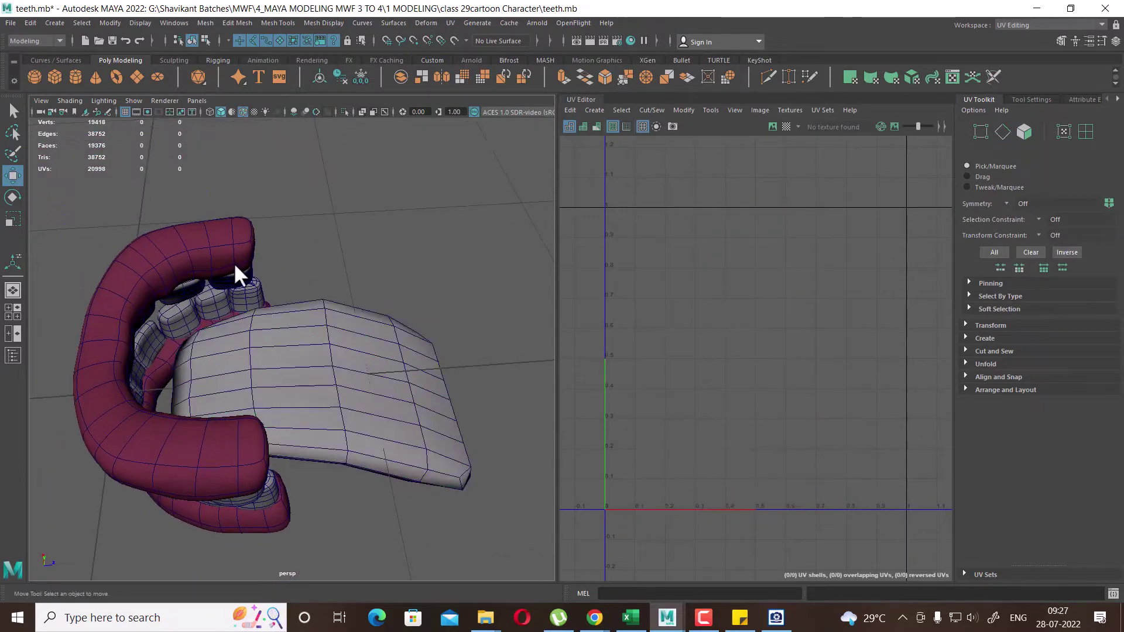
pyautogui.click(230, 239)
pyautogui.rightClick(229, 237)
pyautogui.click(258, 517)
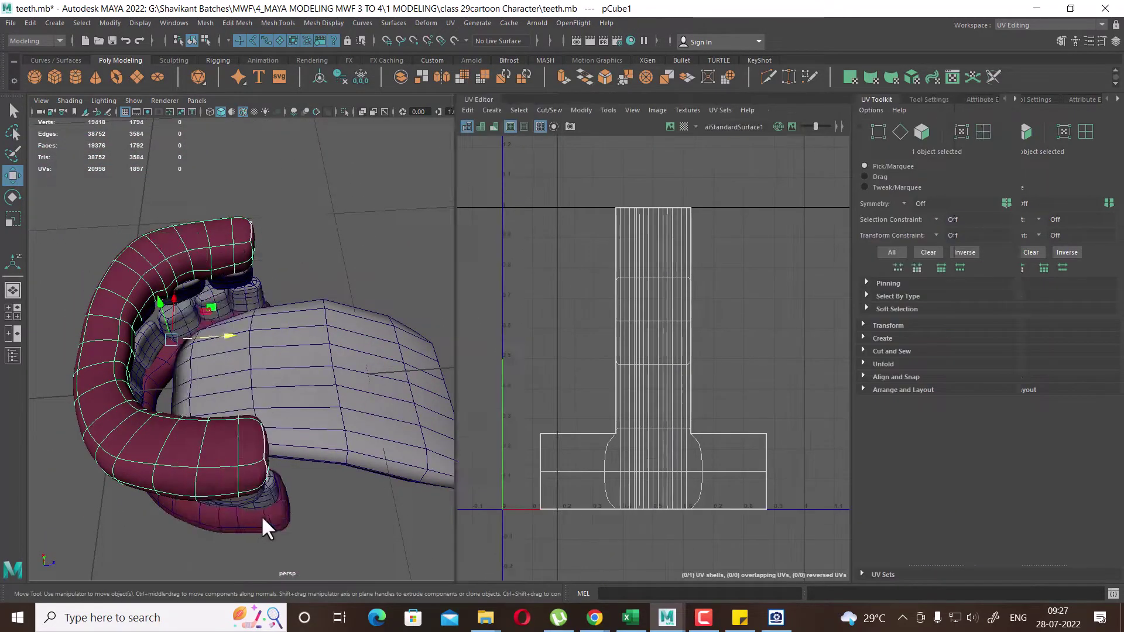
pyautogui.rightClick(155, 267)
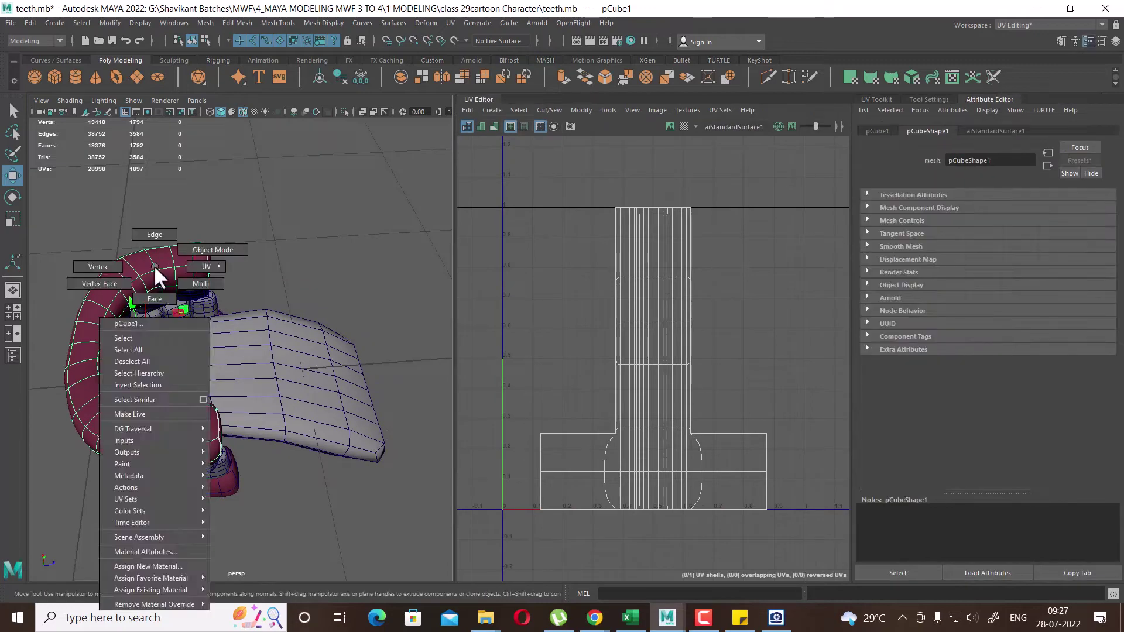
pyautogui.click(168, 549)
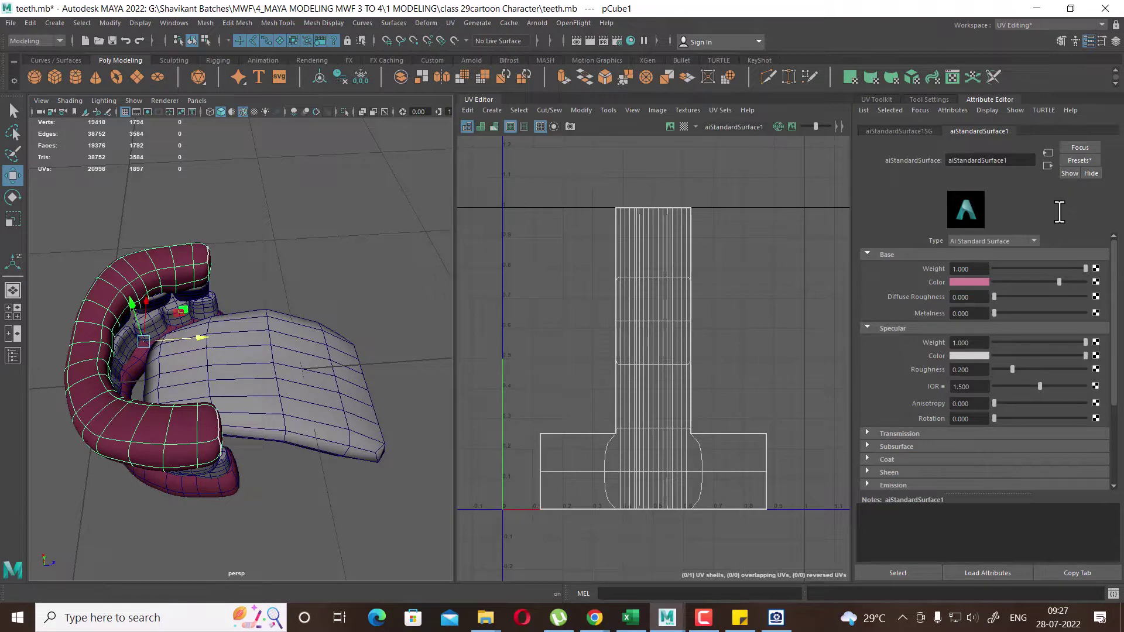
# Assign aiStandardSurface1 to the tongue, then delete the teeth mesh's history
pyautogui.click(261, 338)
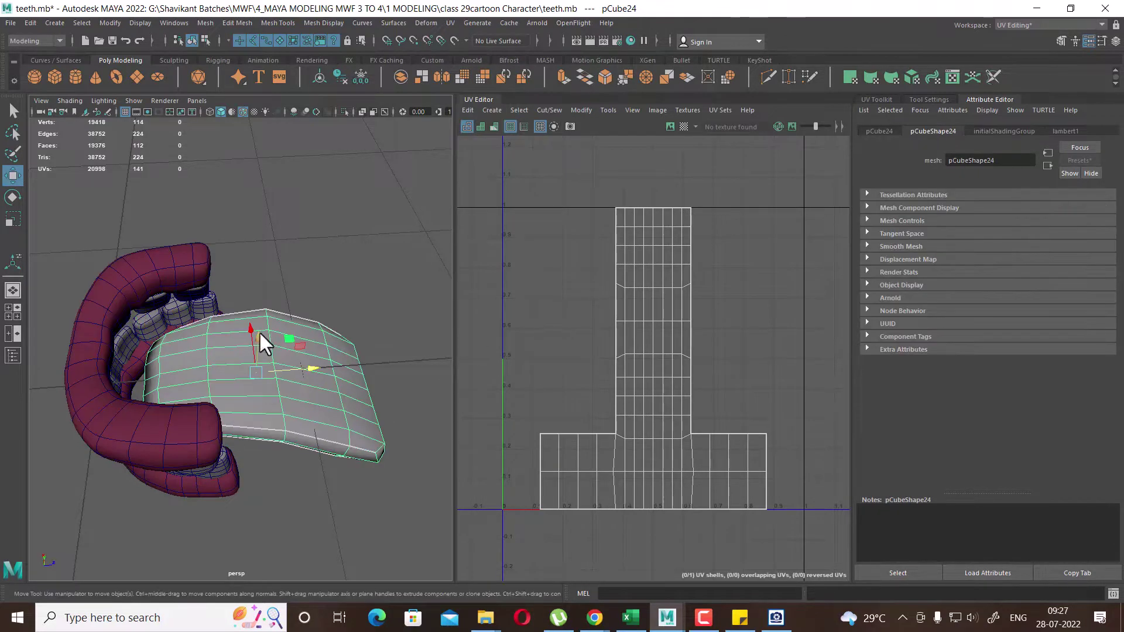
pyautogui.moveTo(261, 283); pyautogui.dragTo(292, 616, button='right')
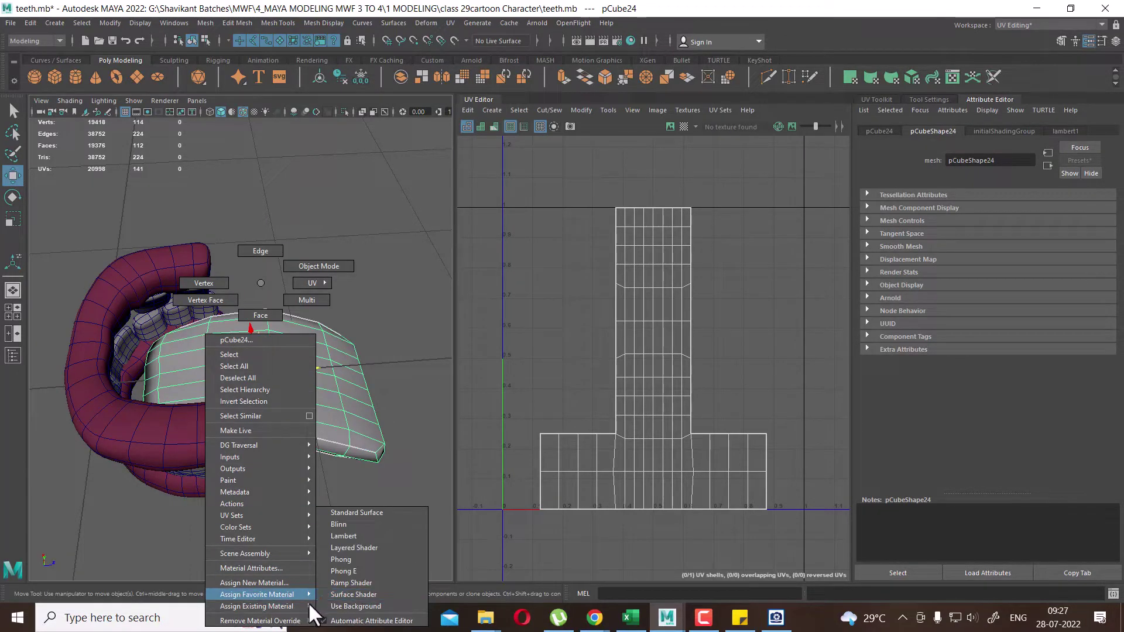
pyautogui.click(347, 582)
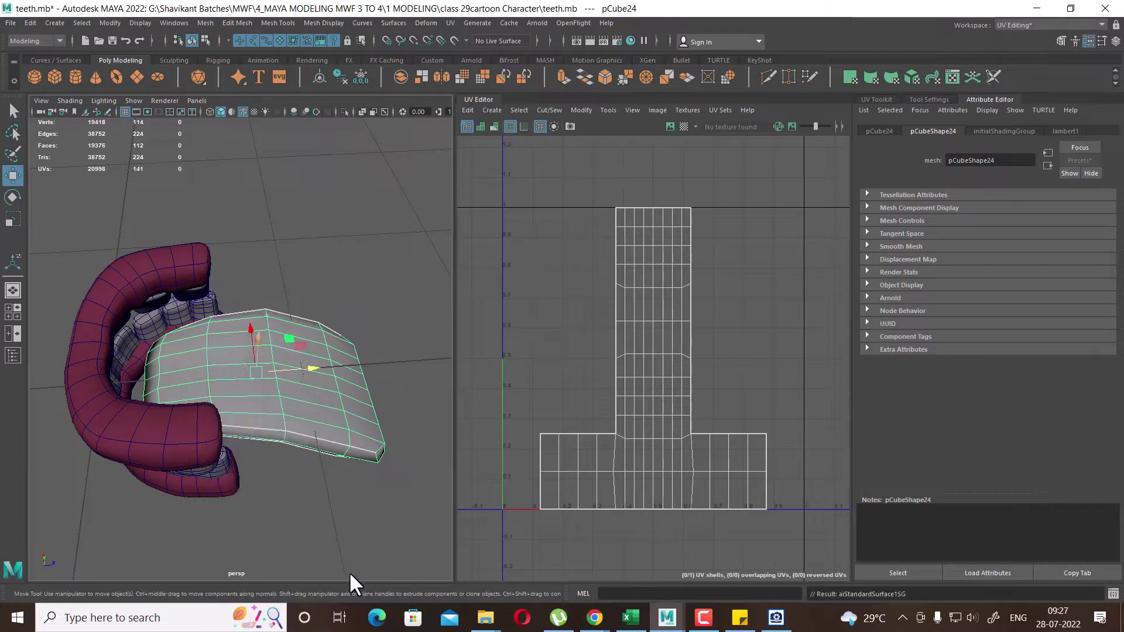
pyautogui.scroll(-5, 379, 489)
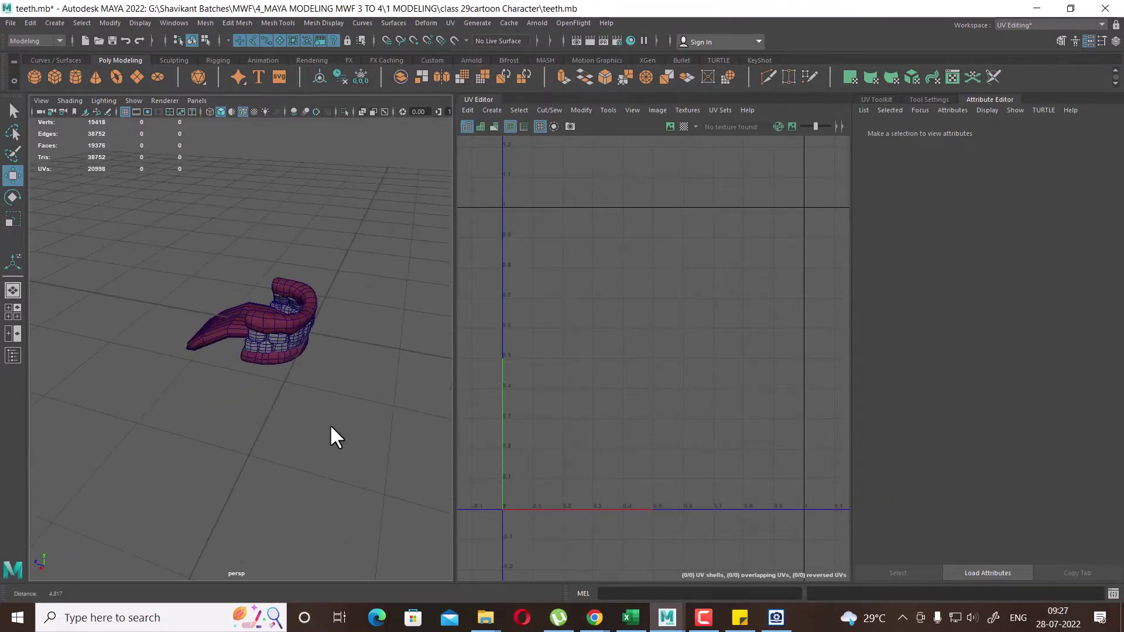
pyautogui.moveTo(359, 414)
pyautogui.keyDown('alt'); pyautogui.mouseDown()
pyautogui.moveTo(211, 452)
pyautogui.moveTo(141, 394)
pyautogui.moveTo(172, 421)
pyautogui.mouseUp(); pyautogui.keyUp('alt')
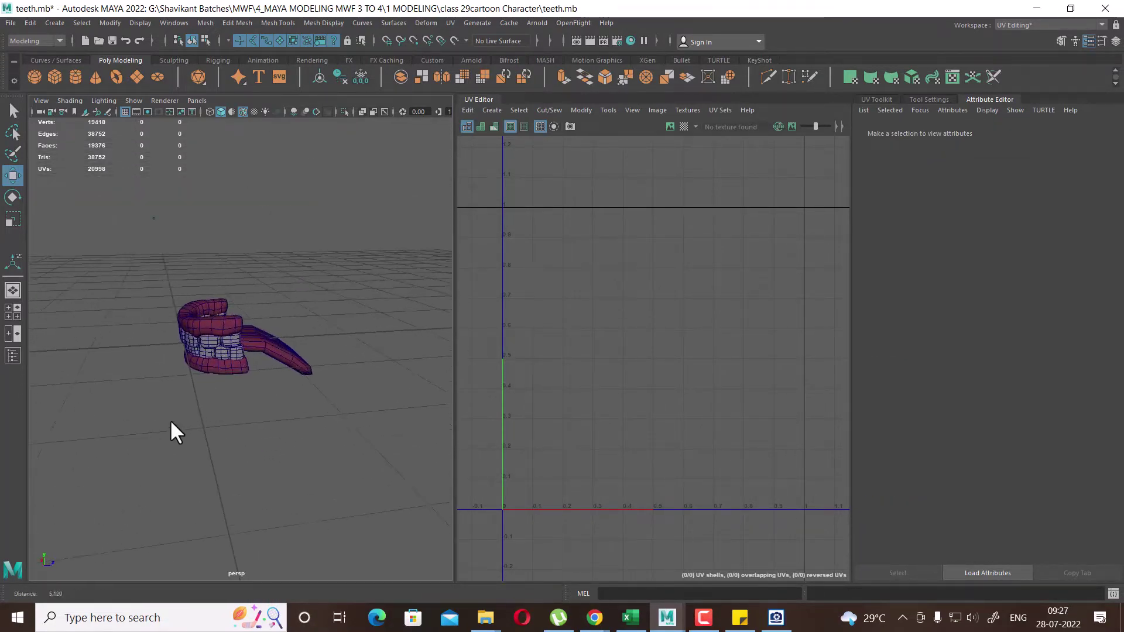
pyautogui.moveTo(368, 256); pyautogui.dragTo(280, 391)
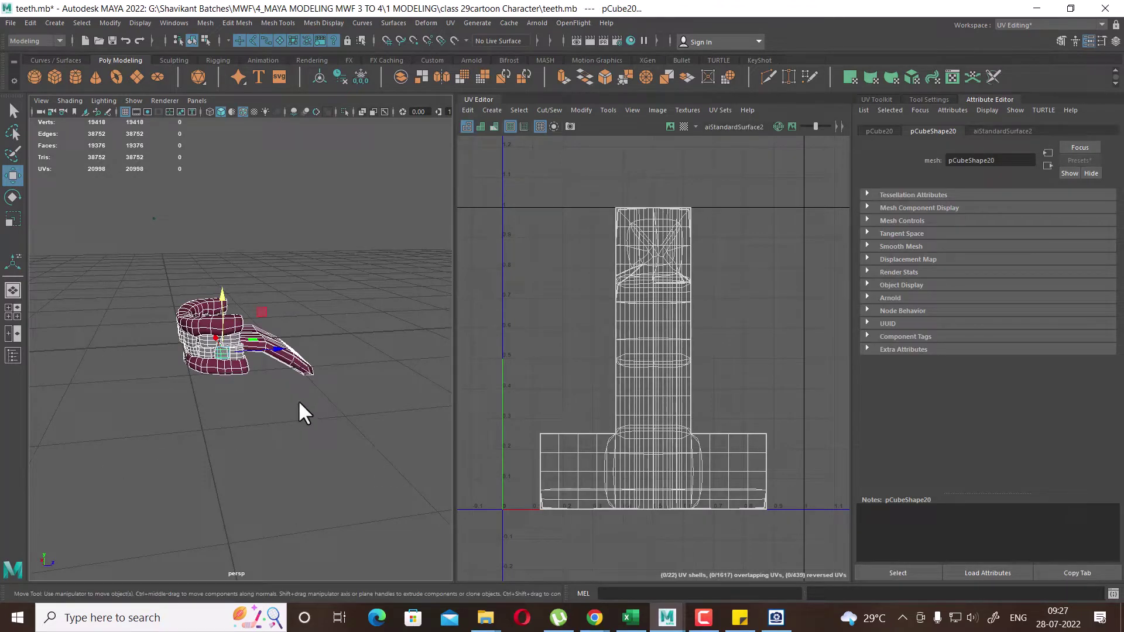
pyautogui.click(27, 21)
pyautogui.click(289, 158)
# Open the Outliner and start Save Scene As for the teeth scene
pyautogui.click(13, 356)
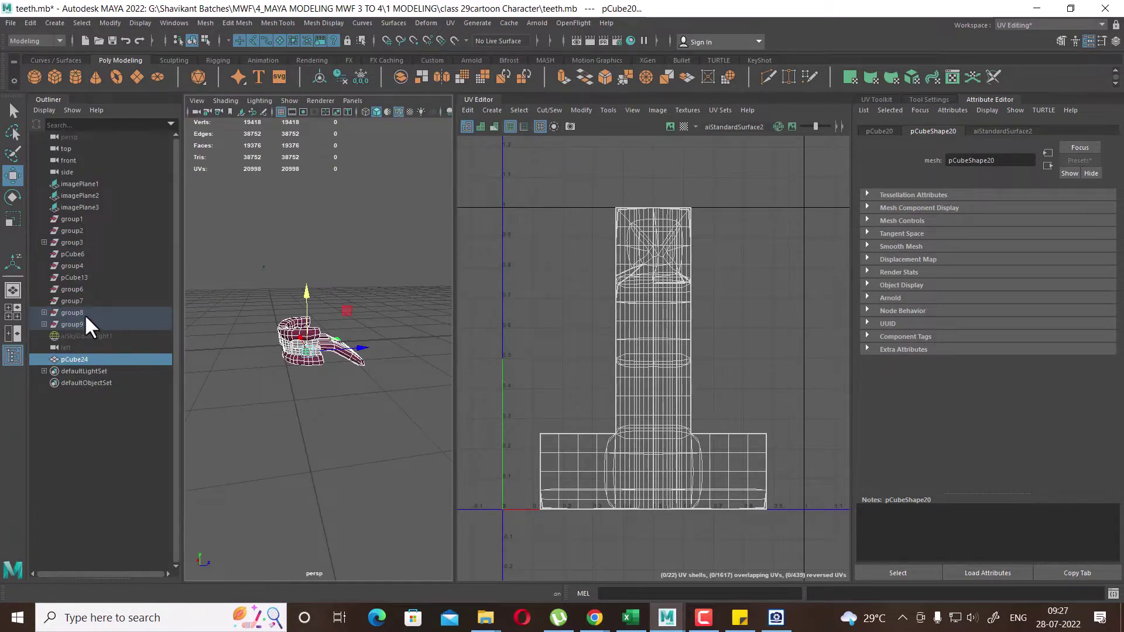
pyautogui.click(260, 286)
pyautogui.click(322, 343)
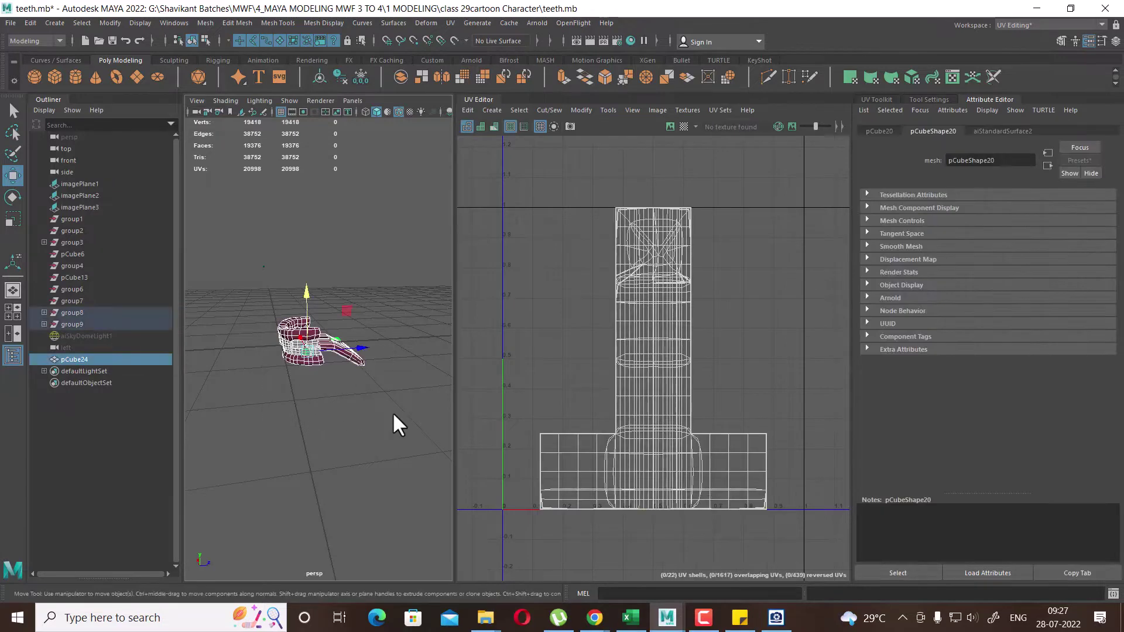
pyautogui.click(10, 23)
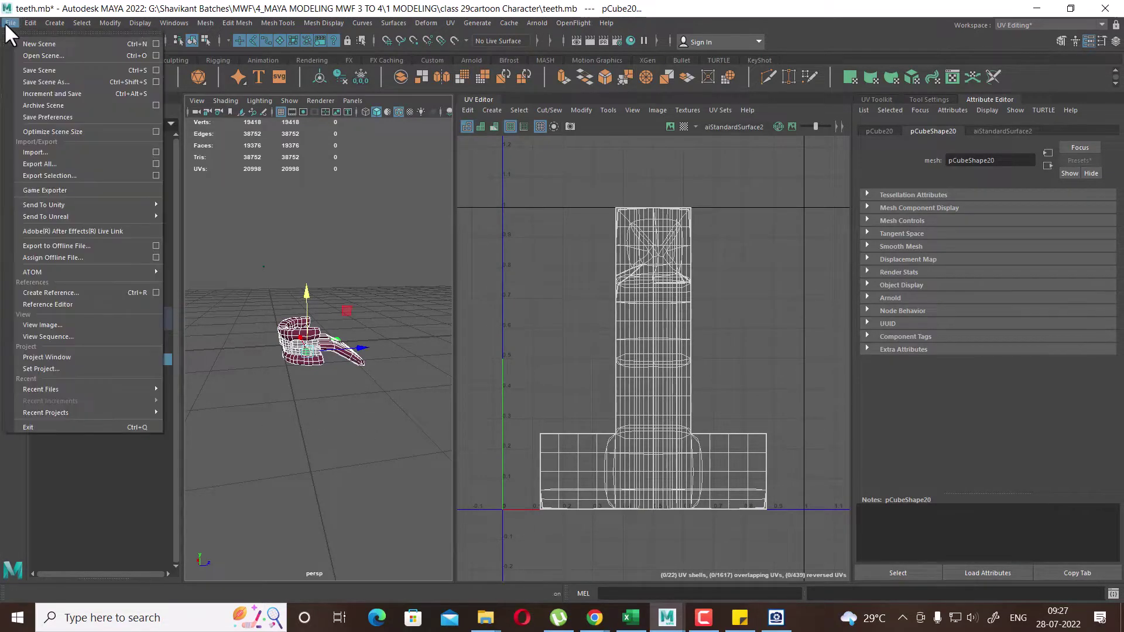
pyautogui.click(70, 82)
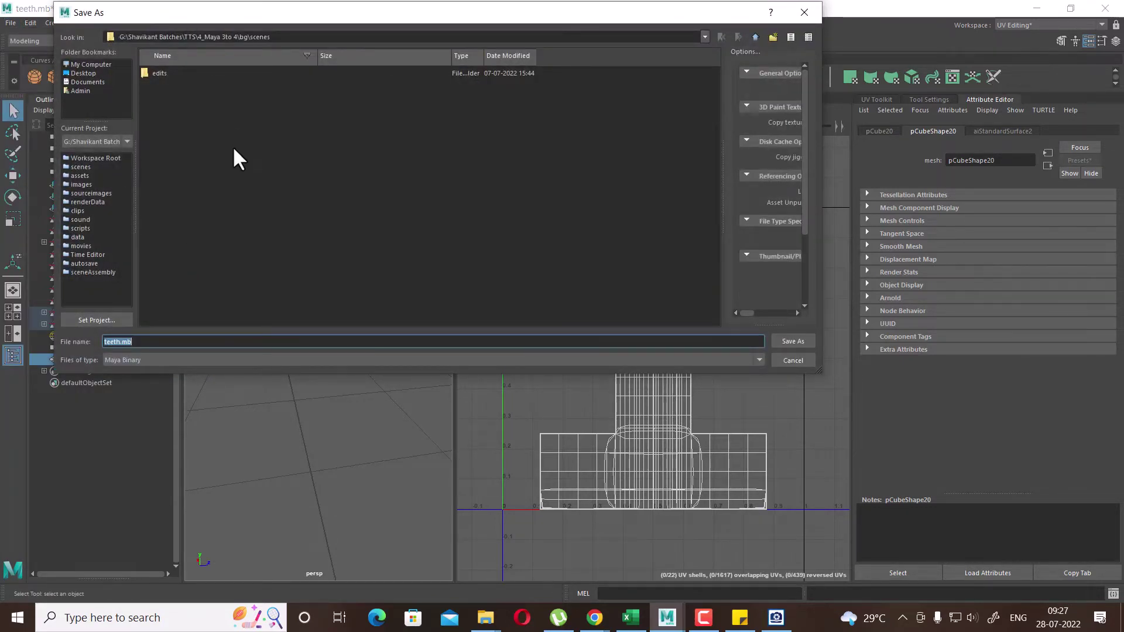
# Copy the character folder's path from File Explorer's address bar and return to Maya
pyautogui.click(486, 617)
pyautogui.click(410, 570)
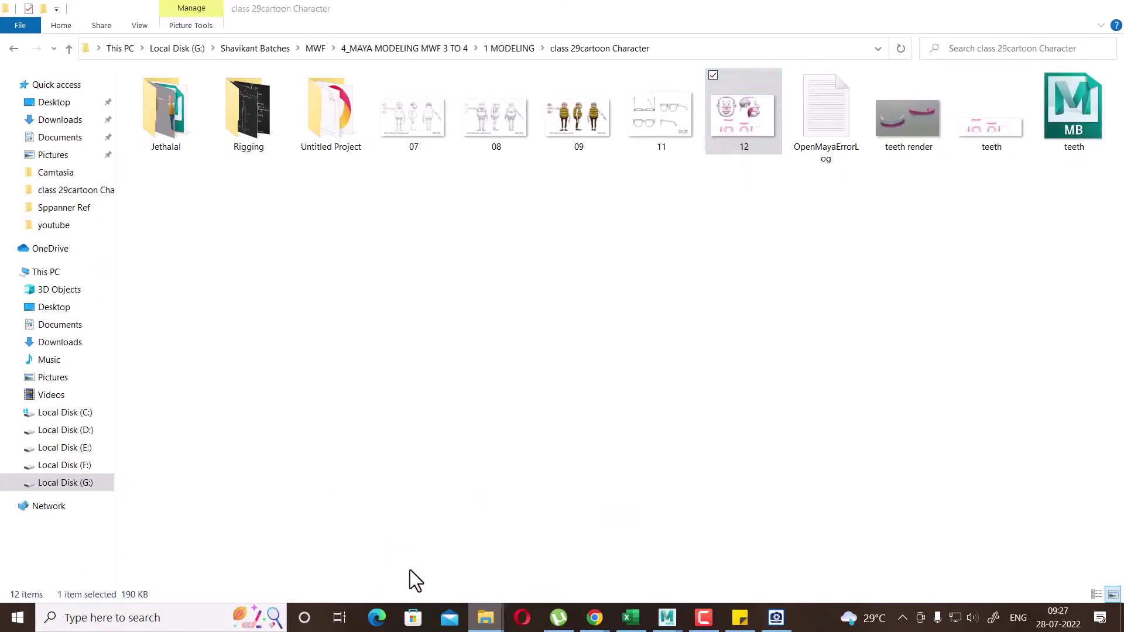
pyautogui.click(674, 51)
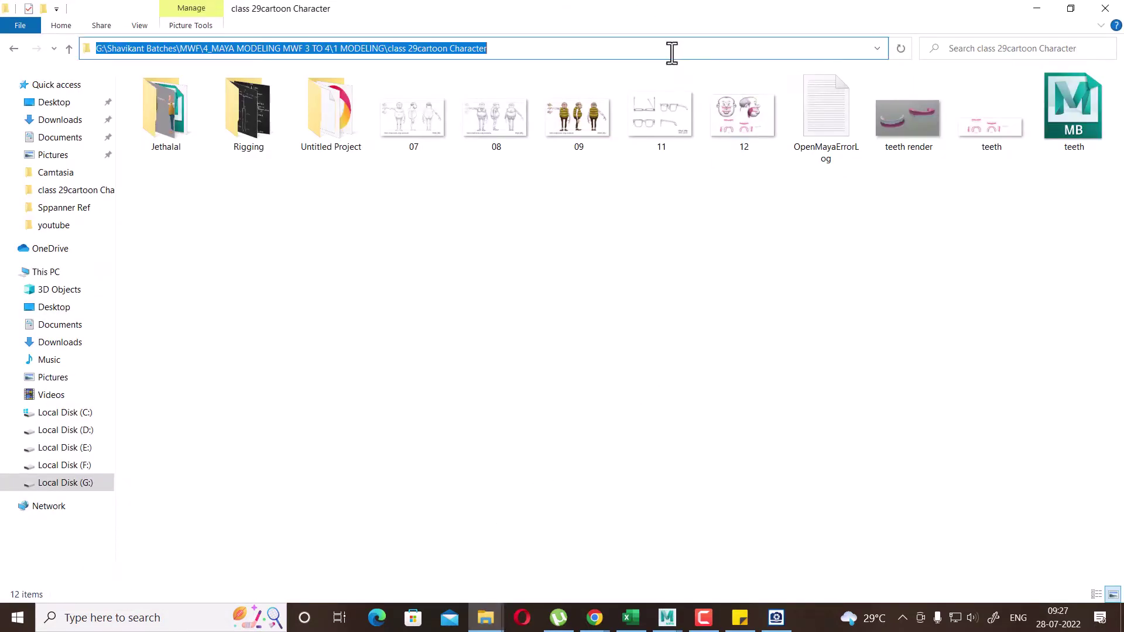
pyautogui.click(1046, 11)
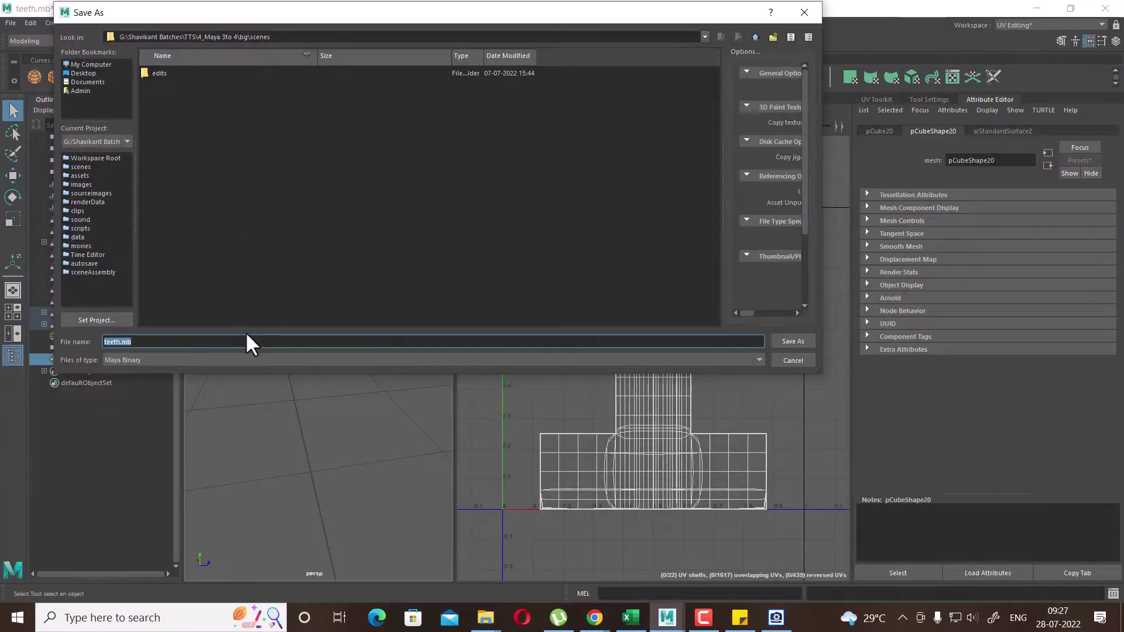
# Paste the folder path, rename teeth.mb to teeth1.mb and save it
pyautogui.write('G:\\Shavikant Batches\\MWF\\4_MAYA MODELING MWF 3 TO 4\\1 MODELING\\class 29cartoon Character')
pyautogui.moveTo(417, 342); pyautogui.dragTo(24, 336)
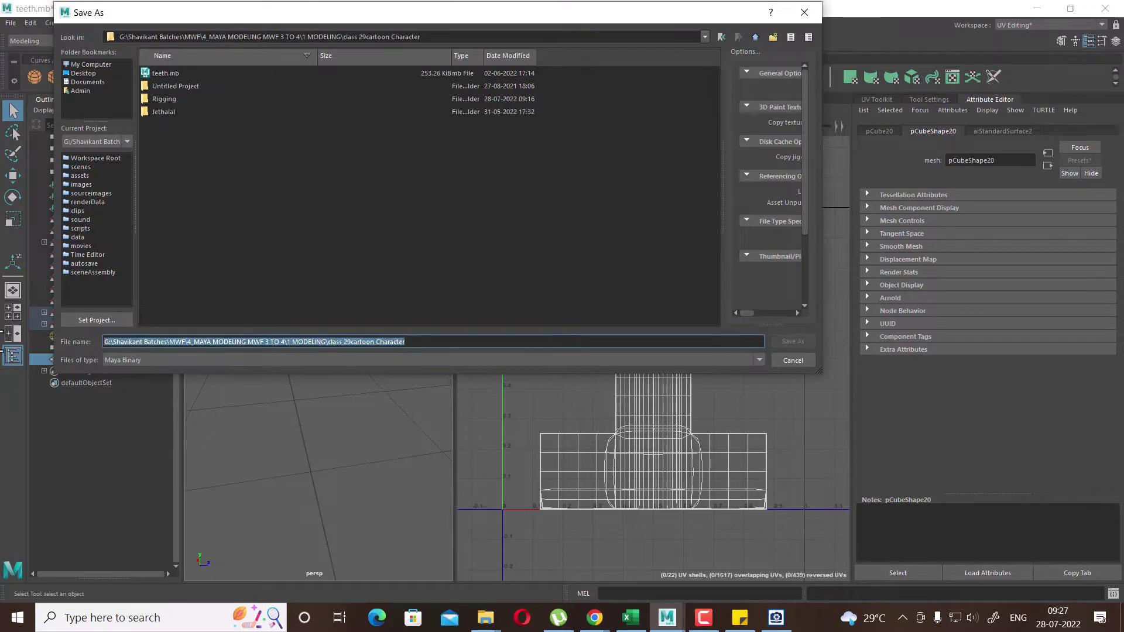
pyautogui.click(164, 74)
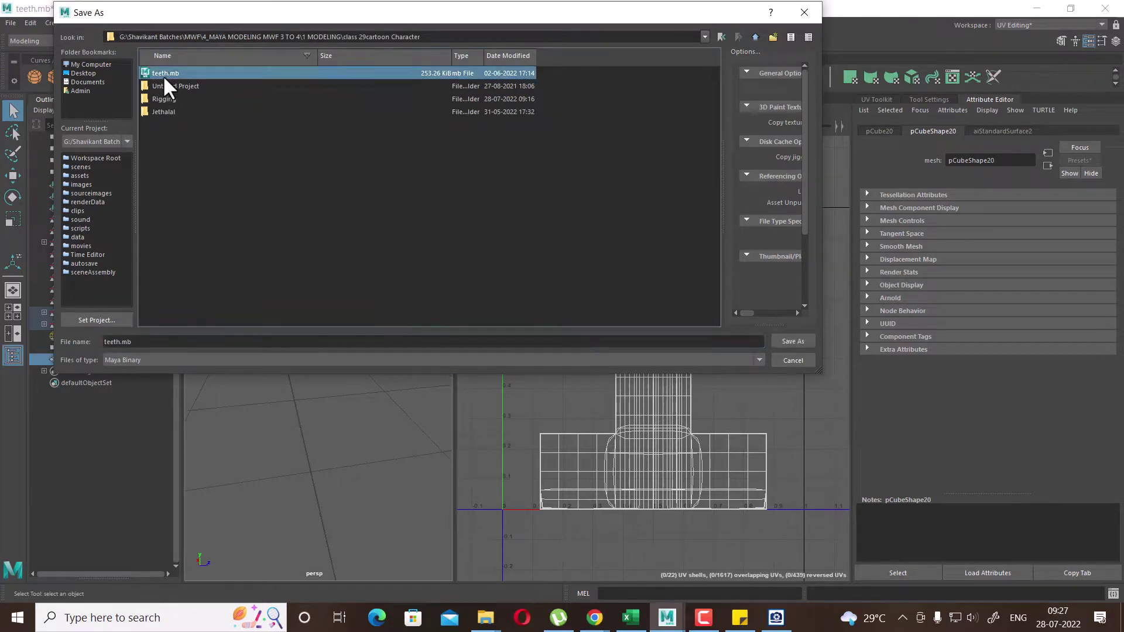
pyautogui.click(149, 342)
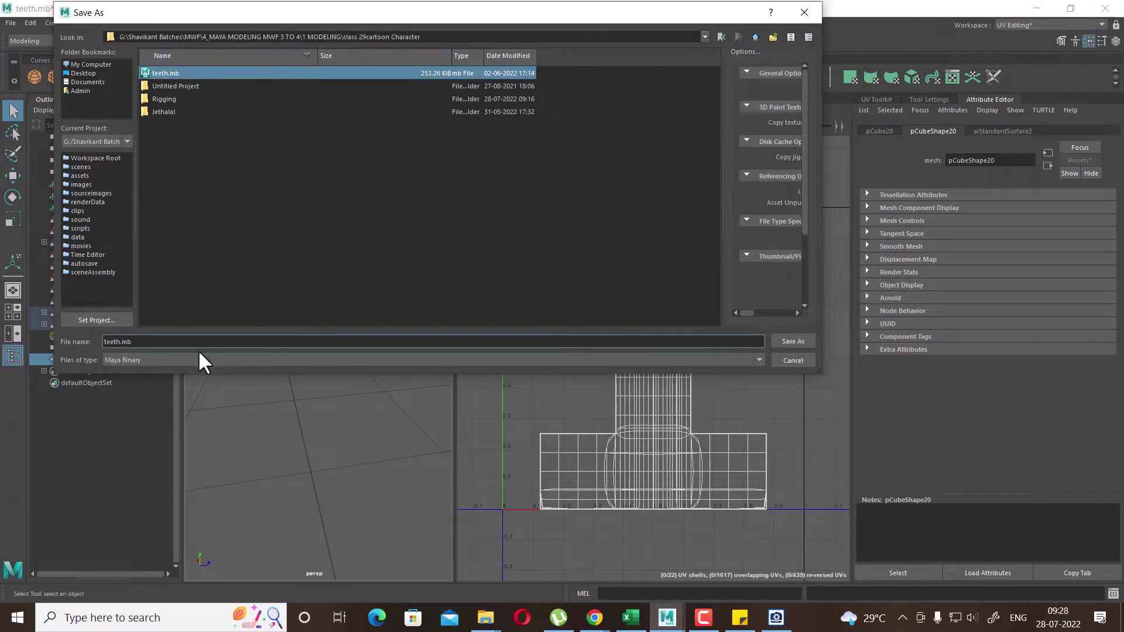
pyautogui.write('1')
pyautogui.press('Return')
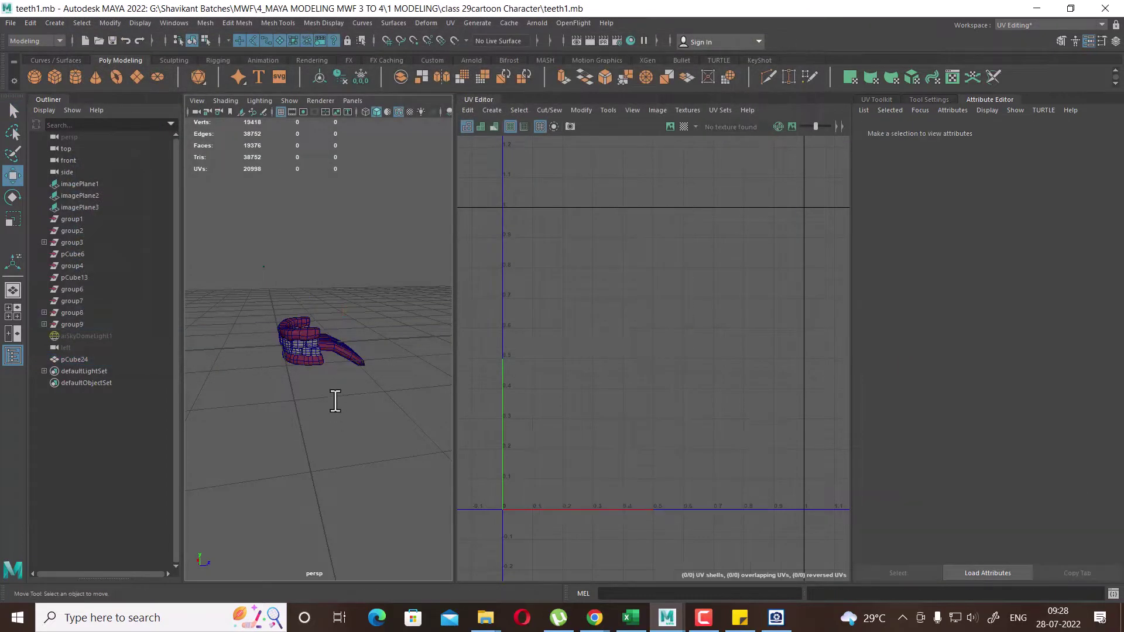
# Bring the jethalal completed character scene to the front in front view
pyautogui.click(668, 621)
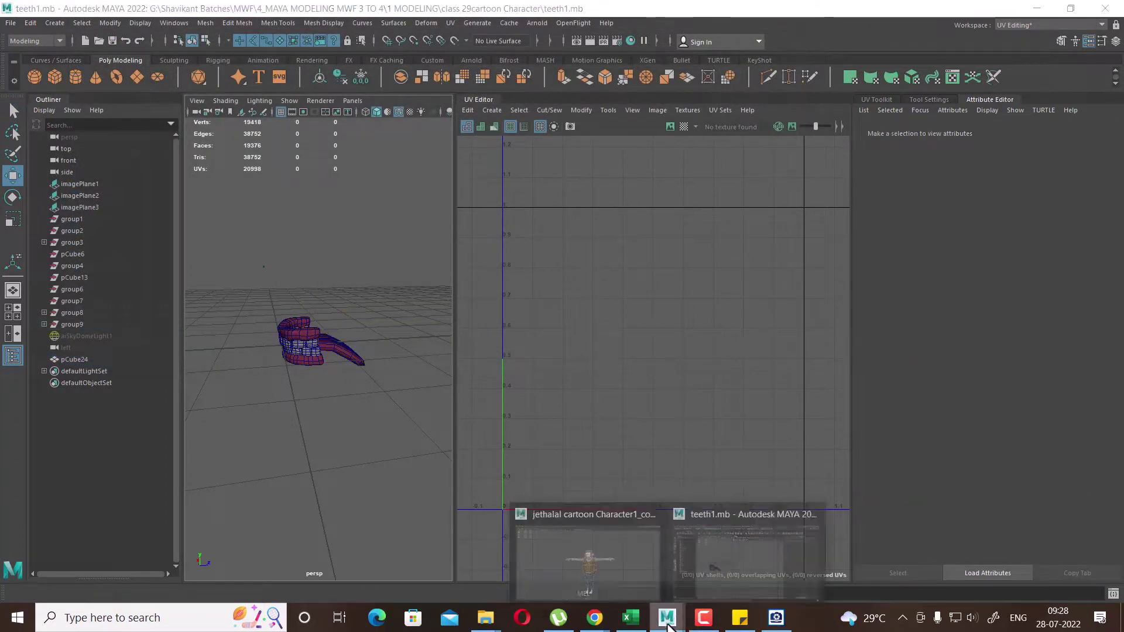
pyautogui.click(610, 545)
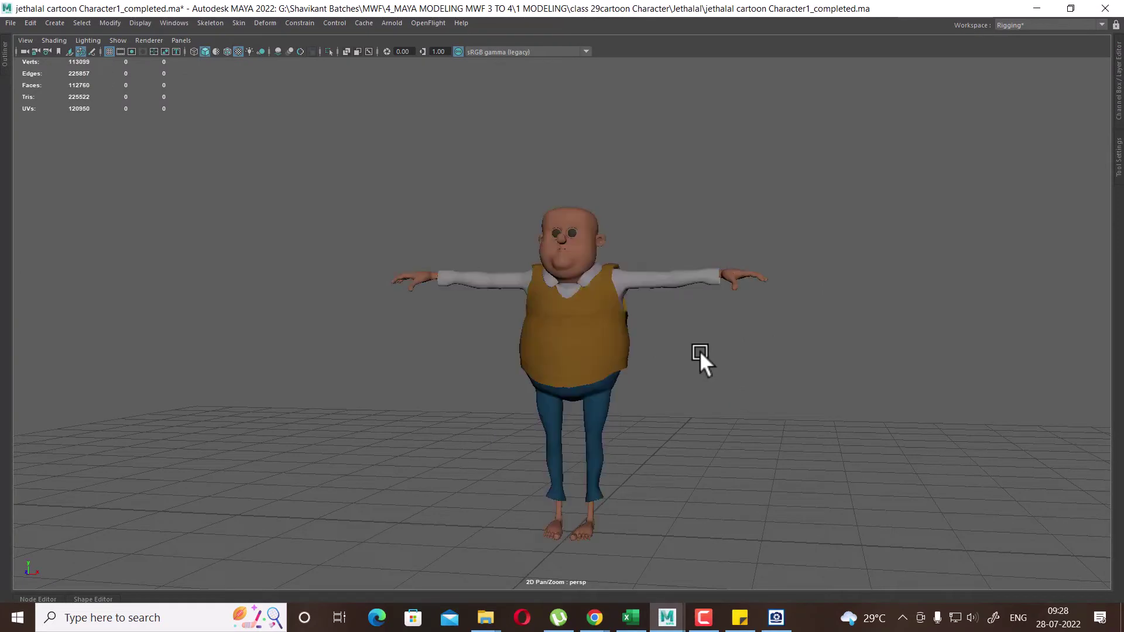
pyautogui.press('space')
pyautogui.moveTo(688, 380); pyautogui.dragTo(686, 410)
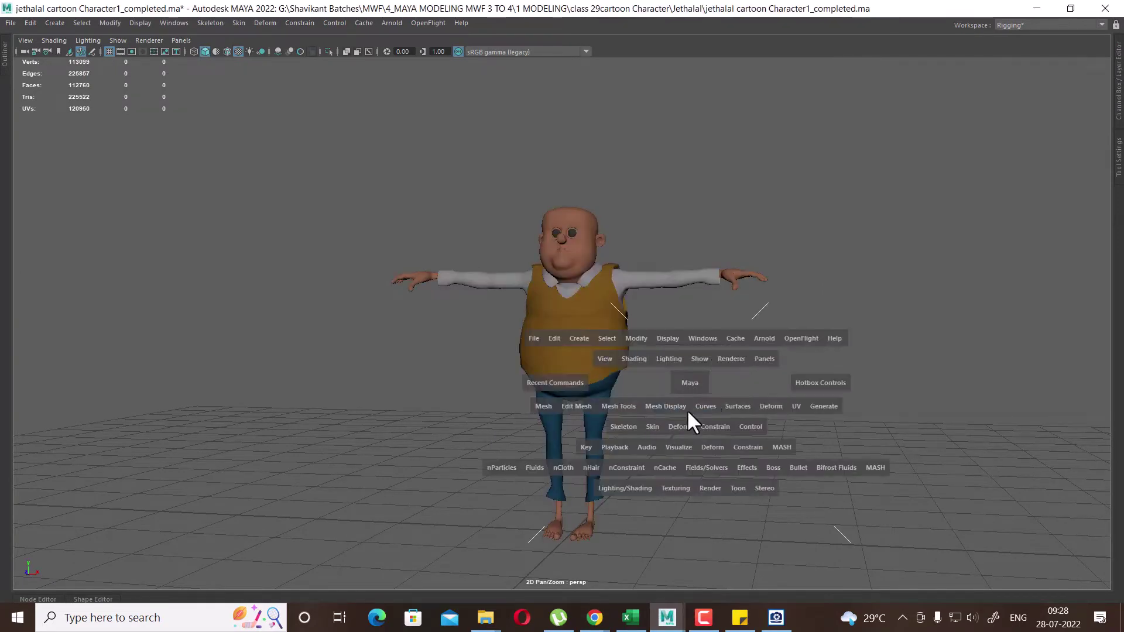
# Hide everything except the body mesh and display it as wireframe
pyautogui.click(605, 164)
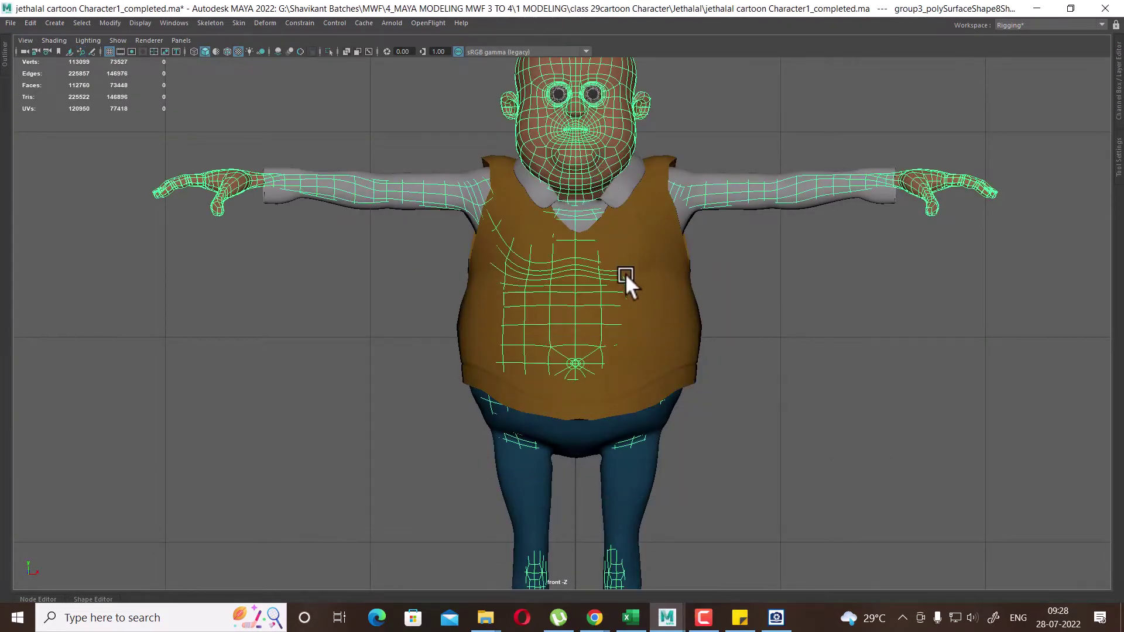
pyautogui.click(720, 279)
pyautogui.click(578, 163)
pyautogui.hotkey('alt', 'h')
pyautogui.click(748, 325)
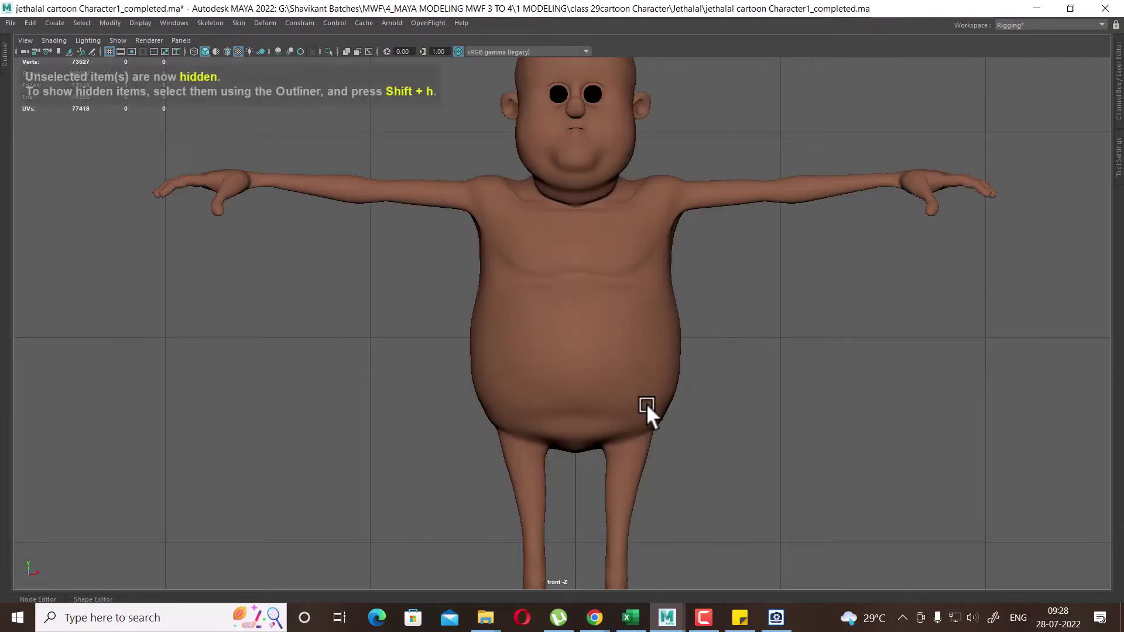
pyautogui.click(613, 380)
pyautogui.press('4')
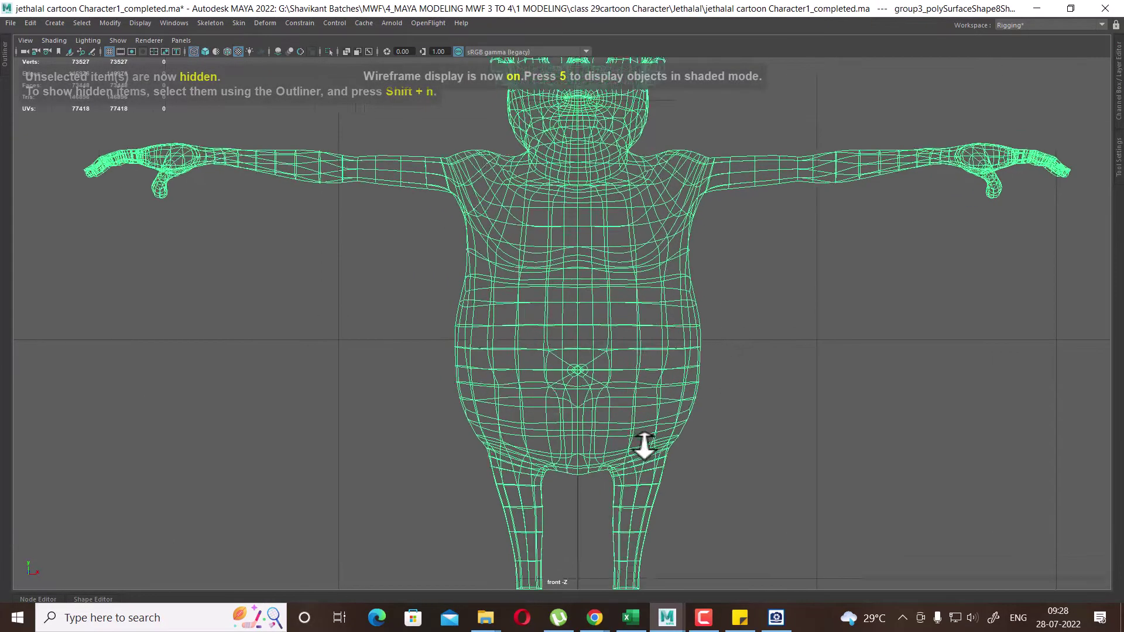
# Inspect the body from belly to head, then frame the whole character
pyautogui.scroll(5, 645, 447)
pyautogui.moveTo(710, 418)
pyautogui.keyDown('alt'); pyautogui.mouseDown(button='middle')
pyautogui.moveTo(684, 293)
pyautogui.moveTo(684, 208)
pyautogui.mouseUp(button='middle'); pyautogui.keyUp('alt')
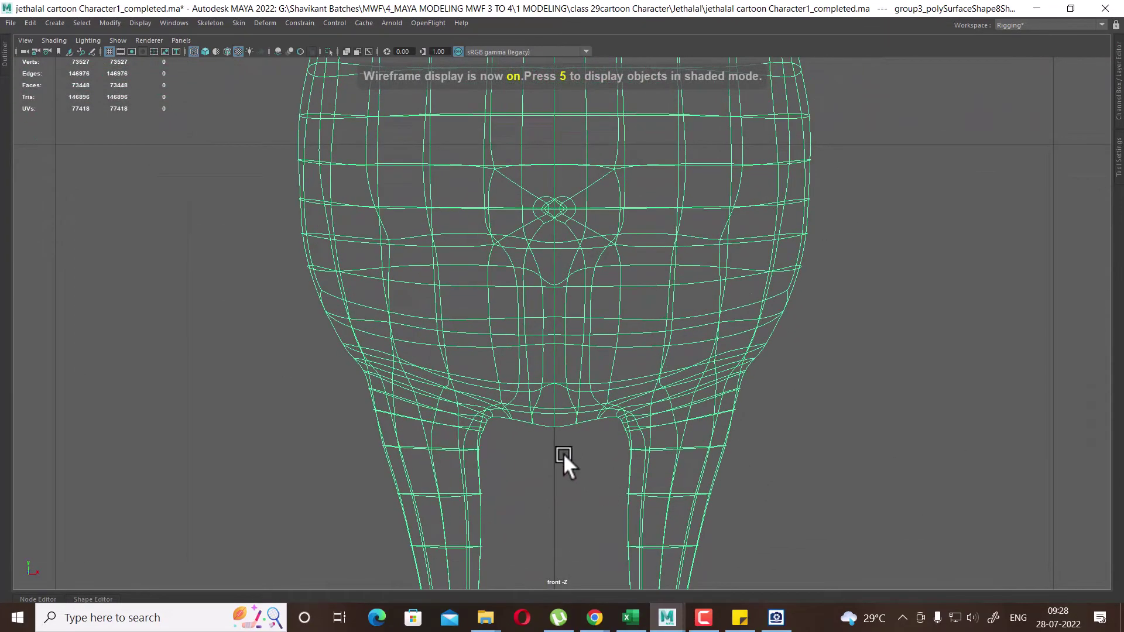
pyautogui.scroll(3, 606, 271)
pyautogui.moveTo(606, 271)
pyautogui.keyDown('alt'); pyautogui.mouseDown(button='middle')
pyautogui.moveTo(568, 241)
pyautogui.moveTo(593, 314)
pyautogui.moveTo(601, 523)
pyautogui.mouseUp(button='middle'); pyautogui.keyUp('alt')
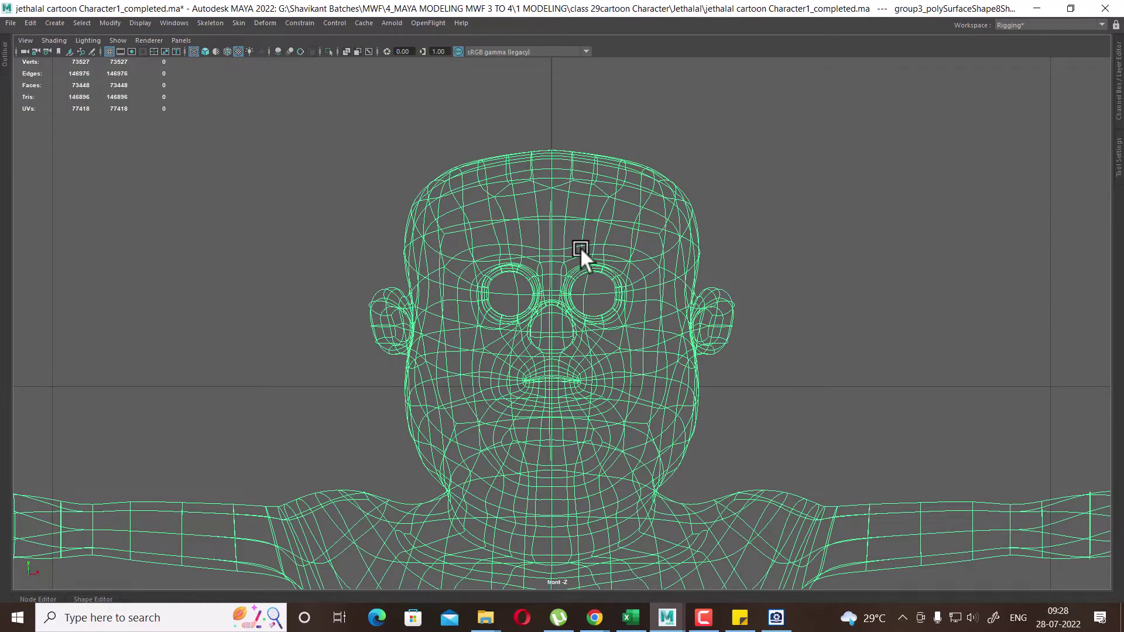
pyautogui.press('f')
pyautogui.press('f')
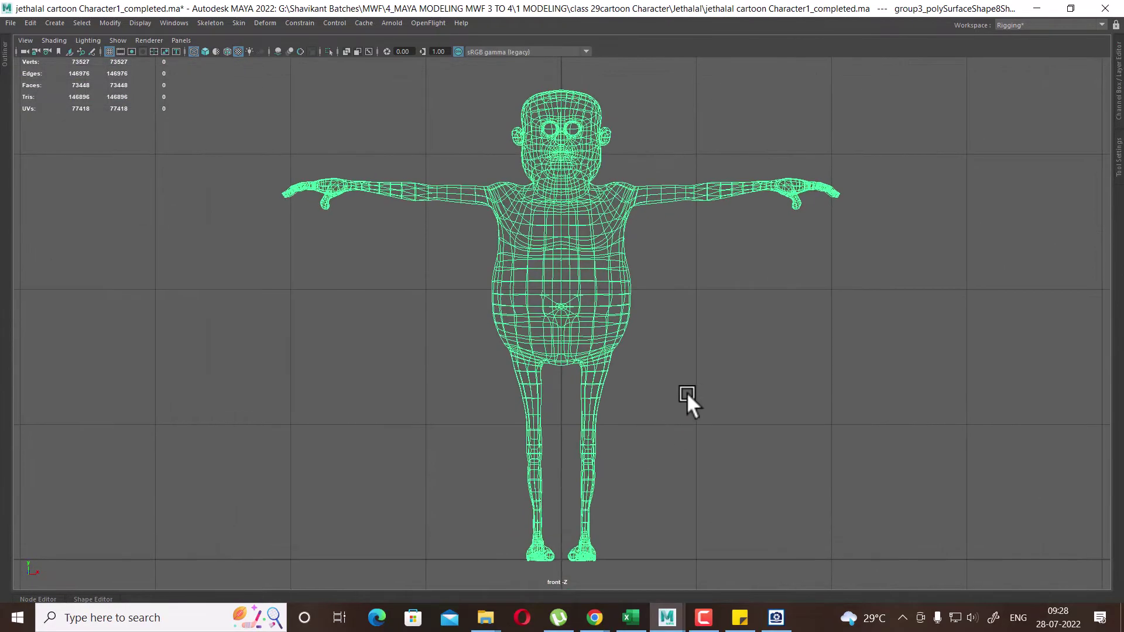
pyautogui.click(687, 393)
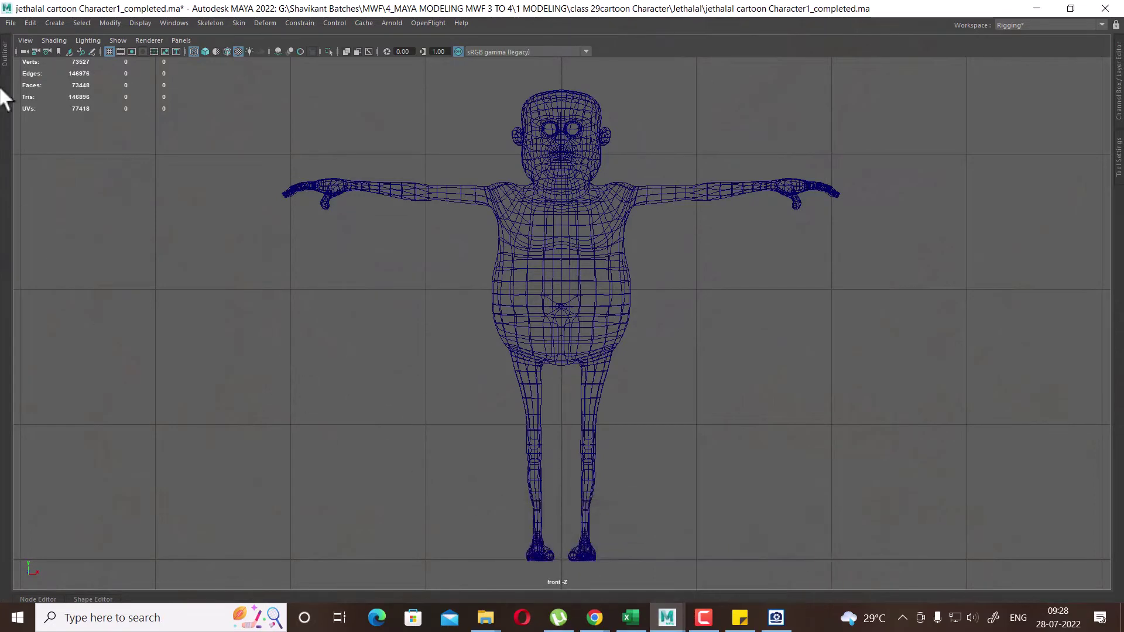
pyautogui.click(11, 22)
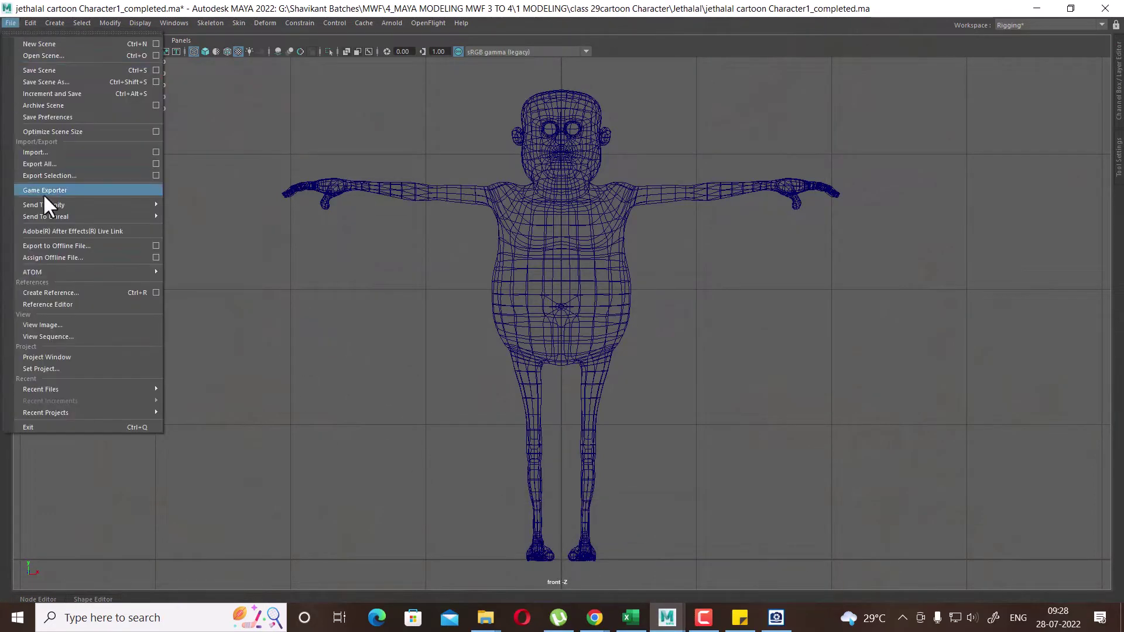
# Import teeth1.mb from the class 29cartoon Character folder
pyautogui.click(68, 152)
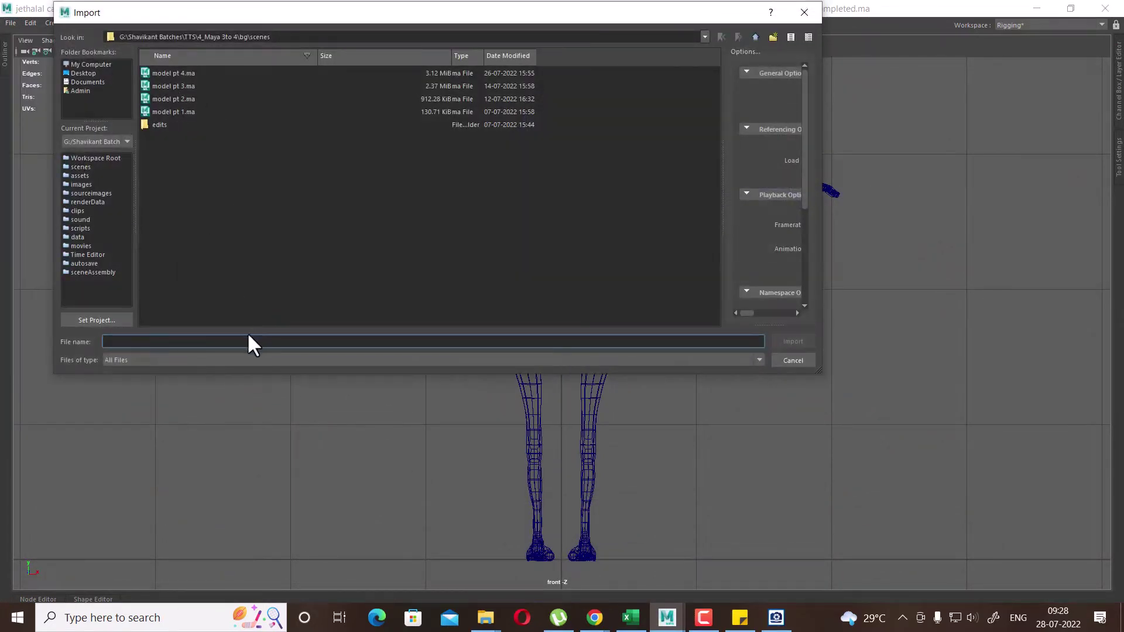
pyautogui.hotkey('ctrl', 'v')
pyautogui.press('Return')
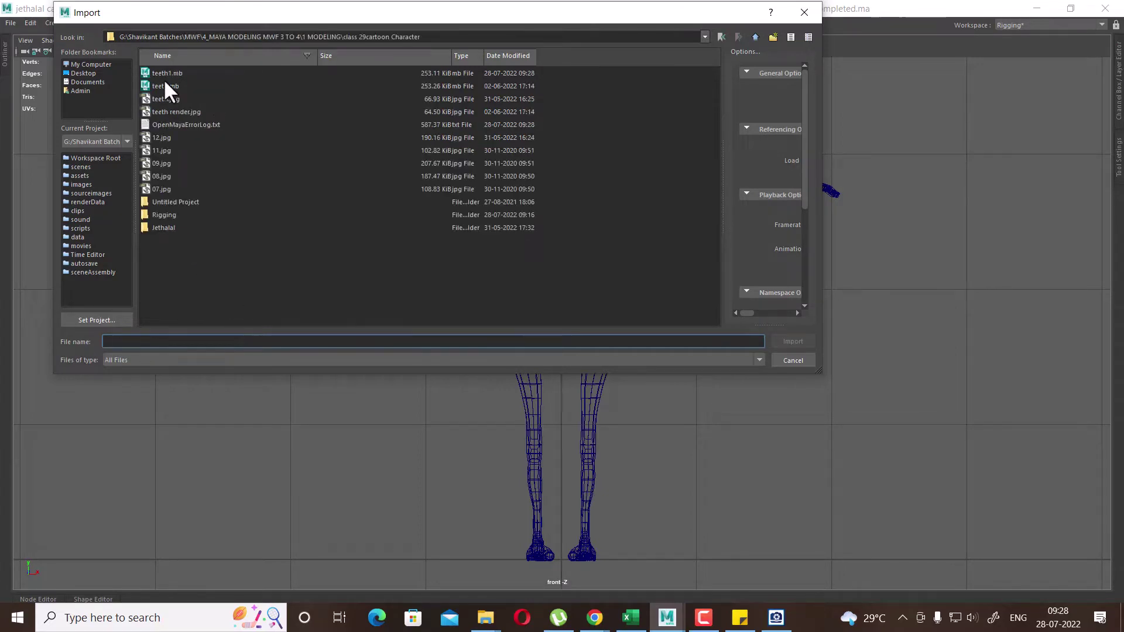
pyautogui.click(166, 74)
pyautogui.doubleClick(162, 73)
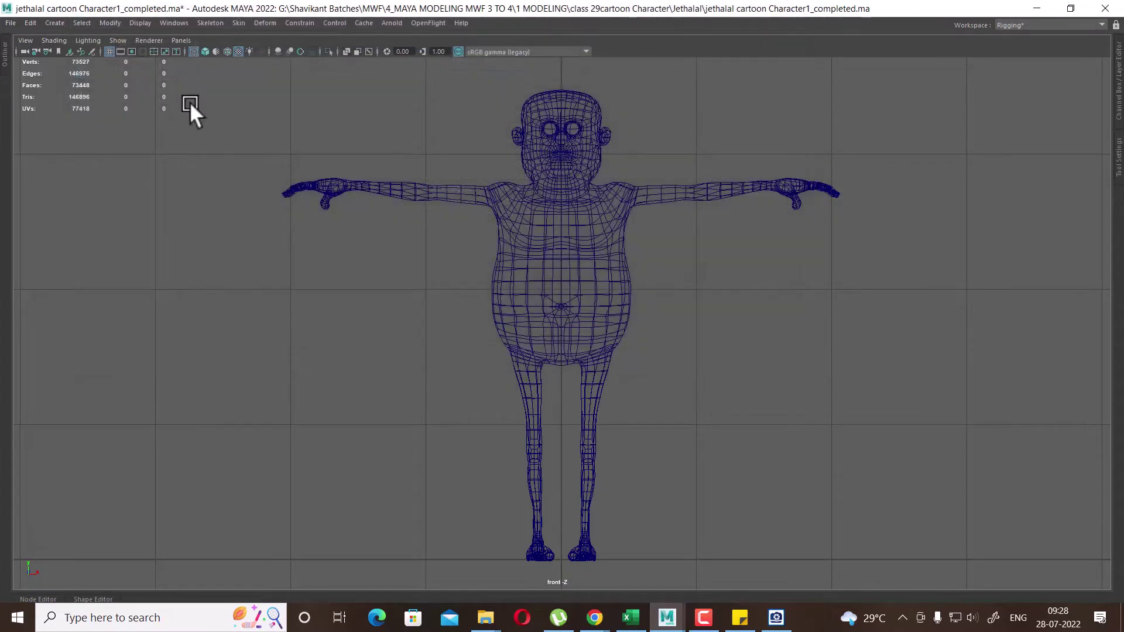
# In left view, select the teeth, gums and tongue without the body and group them
pyautogui.scroll(2, 589, 388)
pyautogui.press('space')
pyautogui.moveTo(680, 293); pyautogui.dragTo(605, 287)
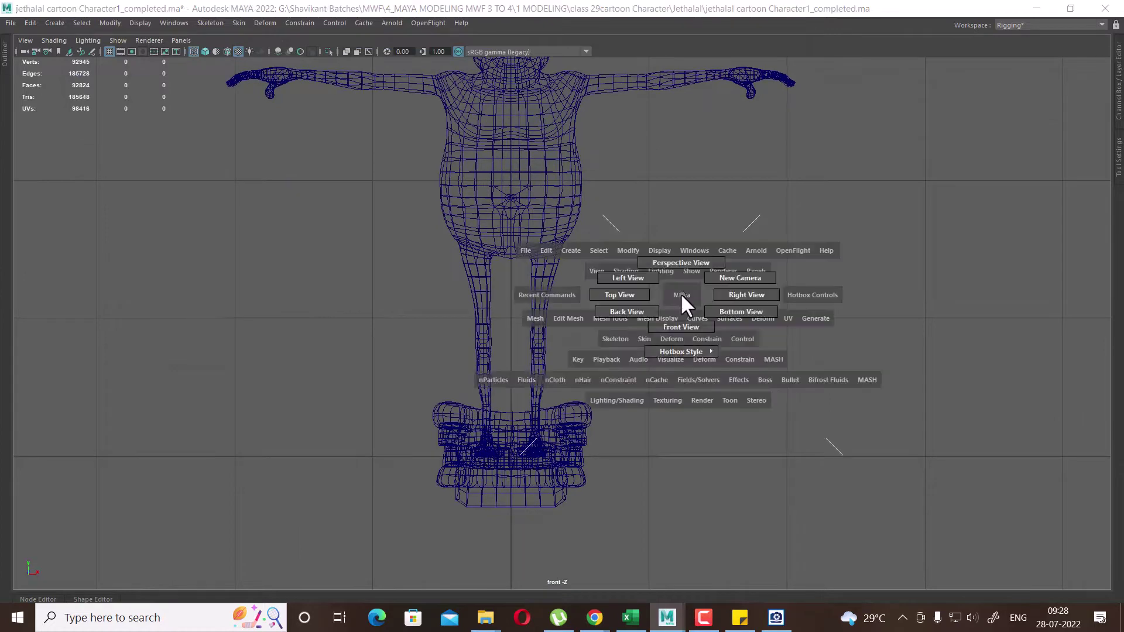
pyautogui.scroll(-10, 577, 365)
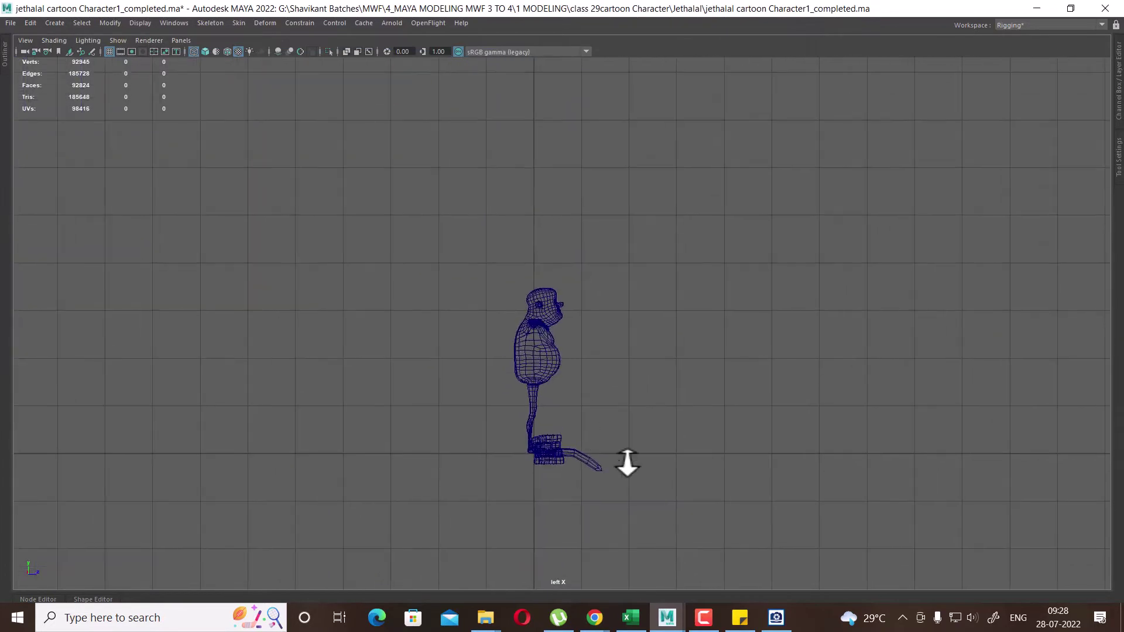
pyautogui.scroll(2, 666, 392)
pyautogui.scroll(2, 662, 363)
pyautogui.scroll(2, 622, 395)
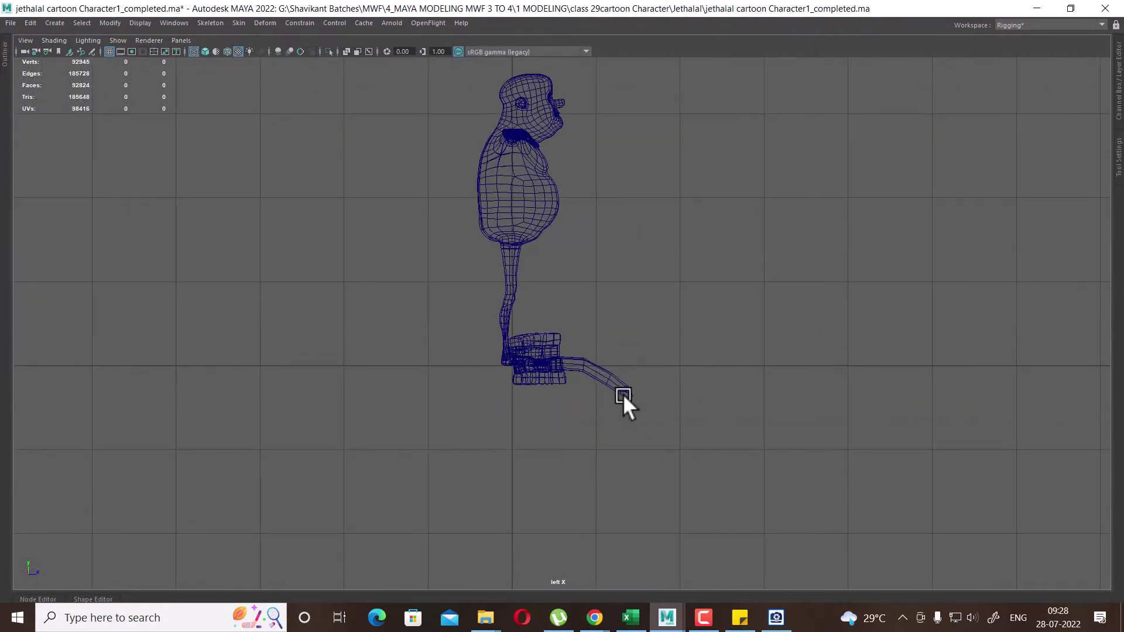
pyautogui.click(549, 338)
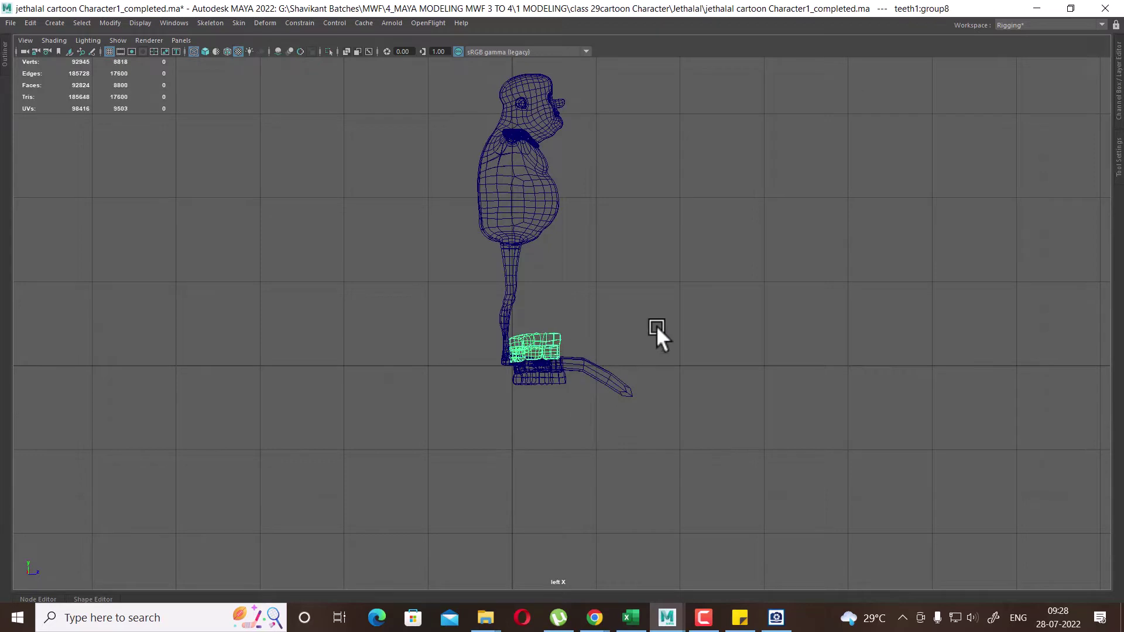
pyautogui.moveTo(688, 311); pyautogui.dragTo(546, 424)
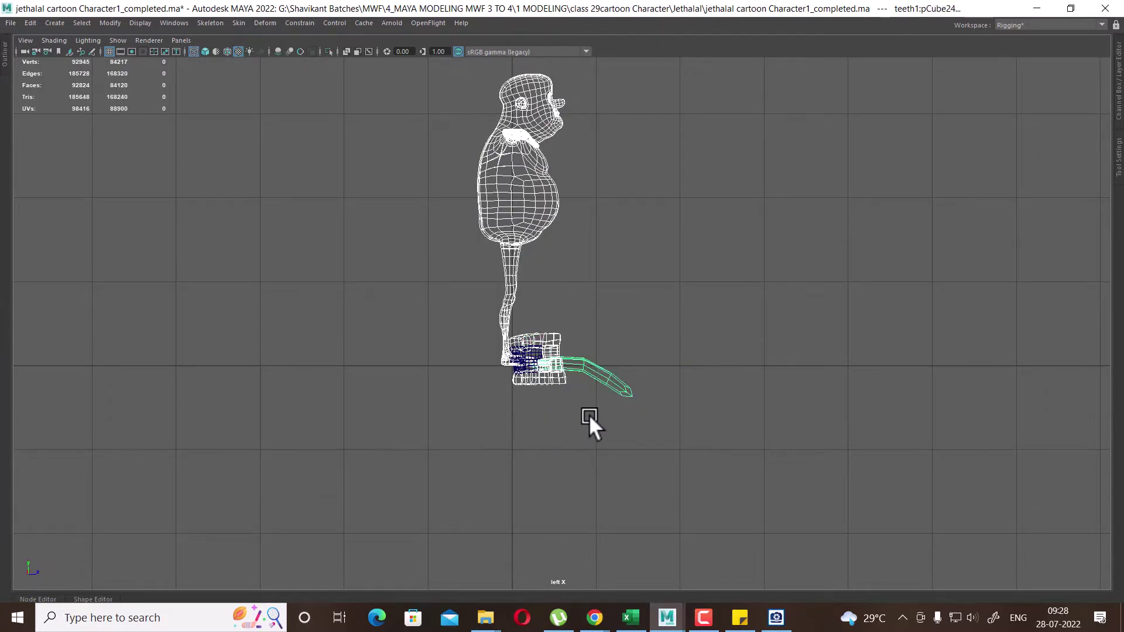
pyautogui.keyDown('ctrl'); pyautogui.click(489, 249); pyautogui.keyUp('ctrl')
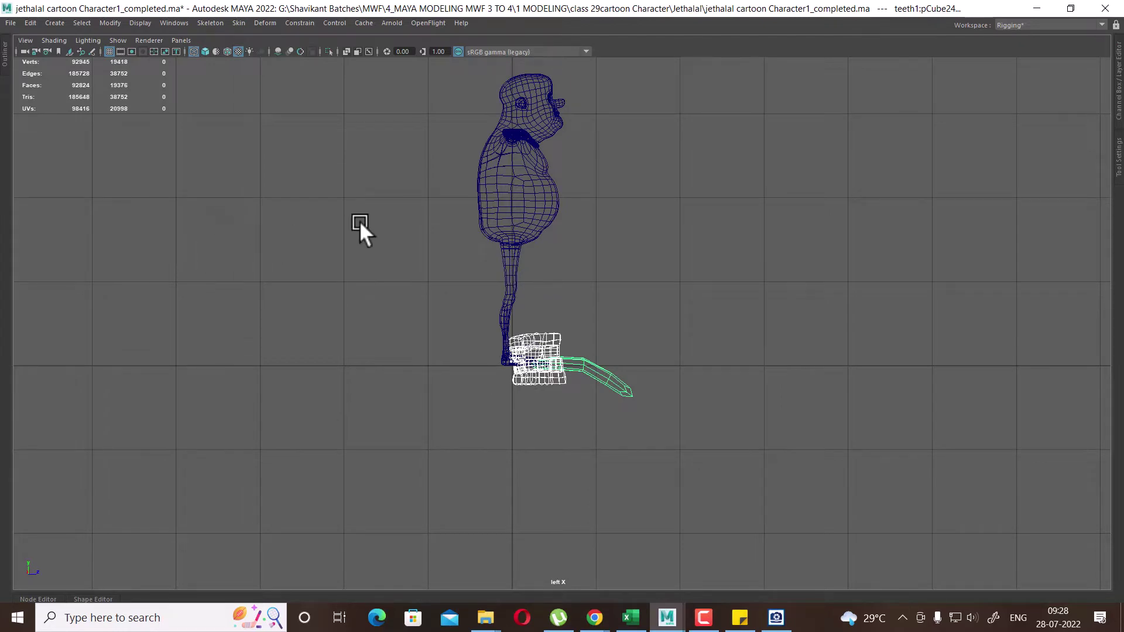
pyautogui.hotkey('ctrl', 'g')
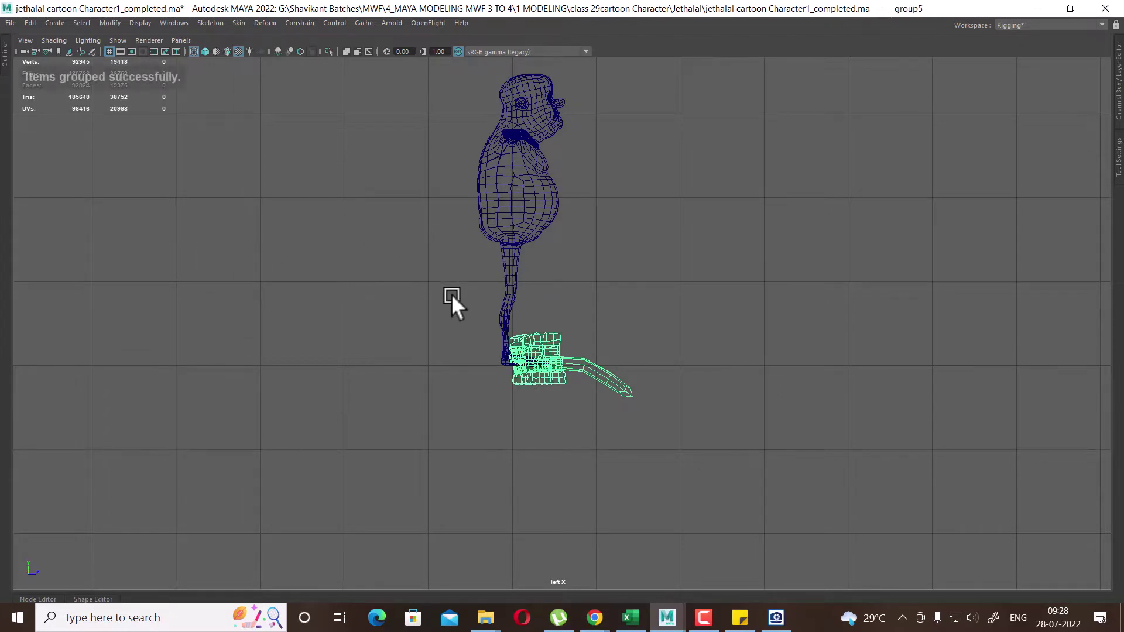
# Rotate the teeth group to 180 degrees in Y using the Channel Box
pyautogui.press('w')
pyautogui.press('e')
pyautogui.moveTo(492, 359); pyautogui.dragTo(601, 367)
pyautogui.press('space')
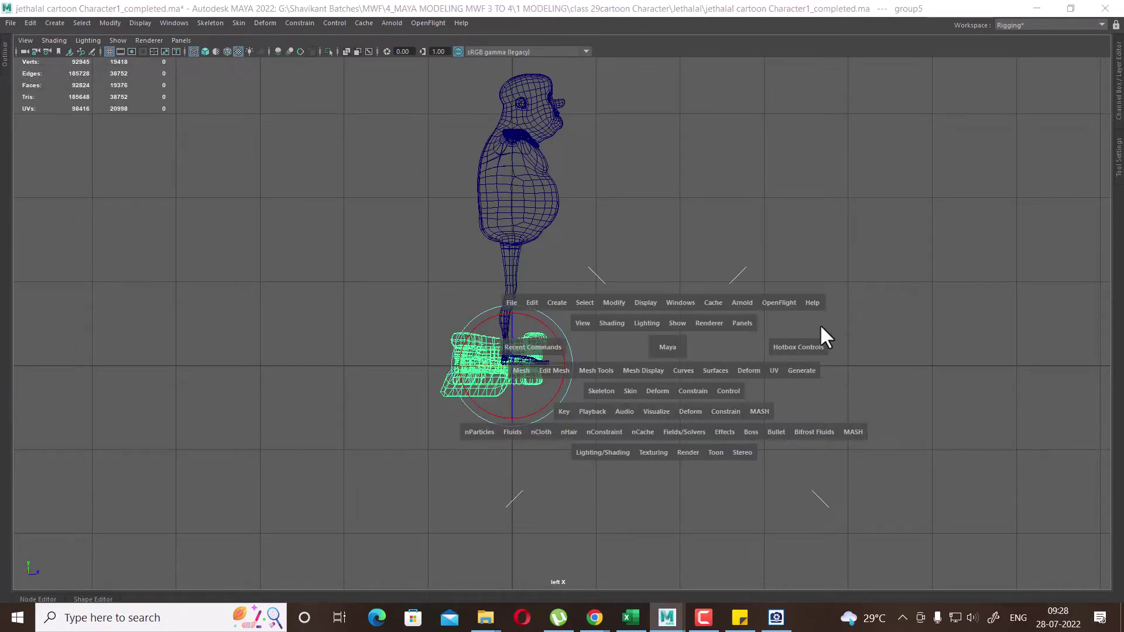
pyautogui.moveTo(891, 313); pyautogui.dragTo(978, 314)
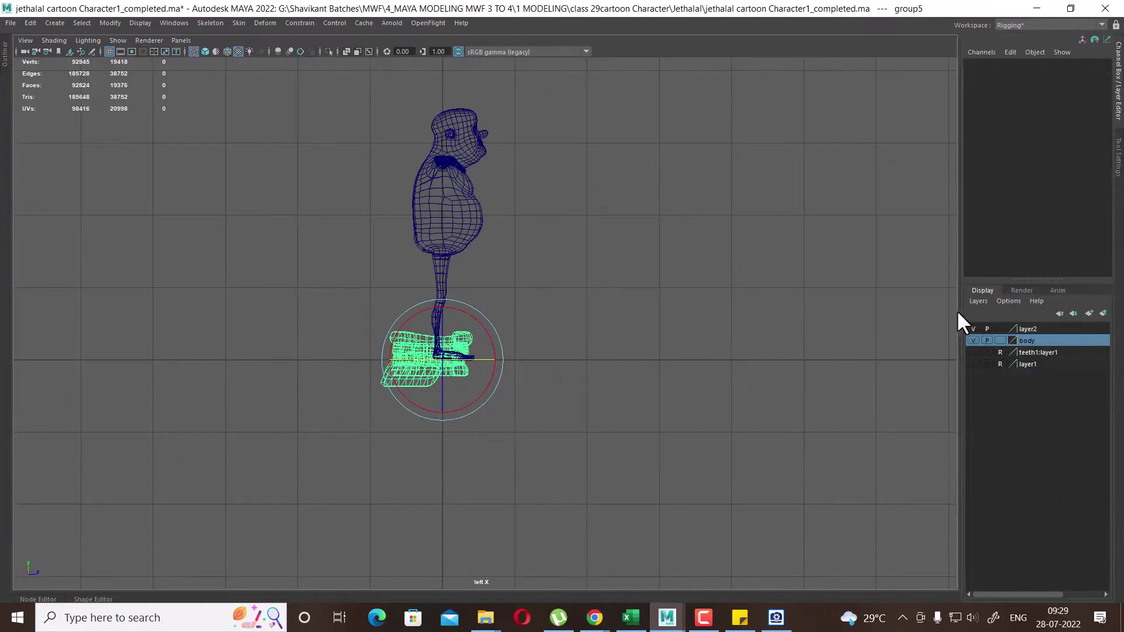
pyautogui.click(1096, 112)
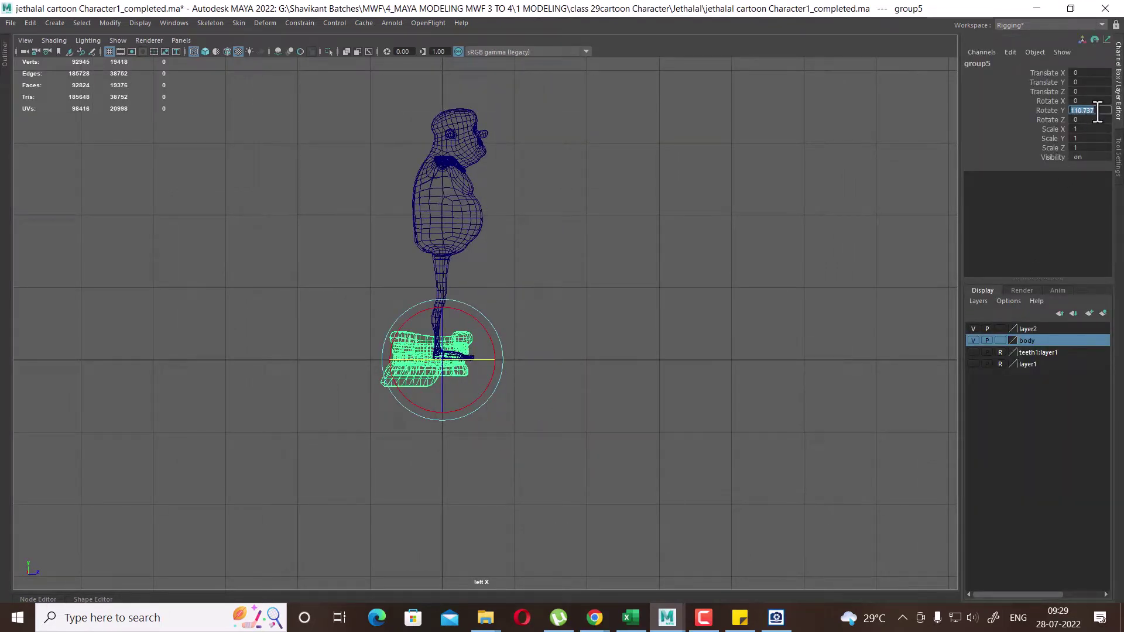
pyautogui.write('180')
pyautogui.press('Return')
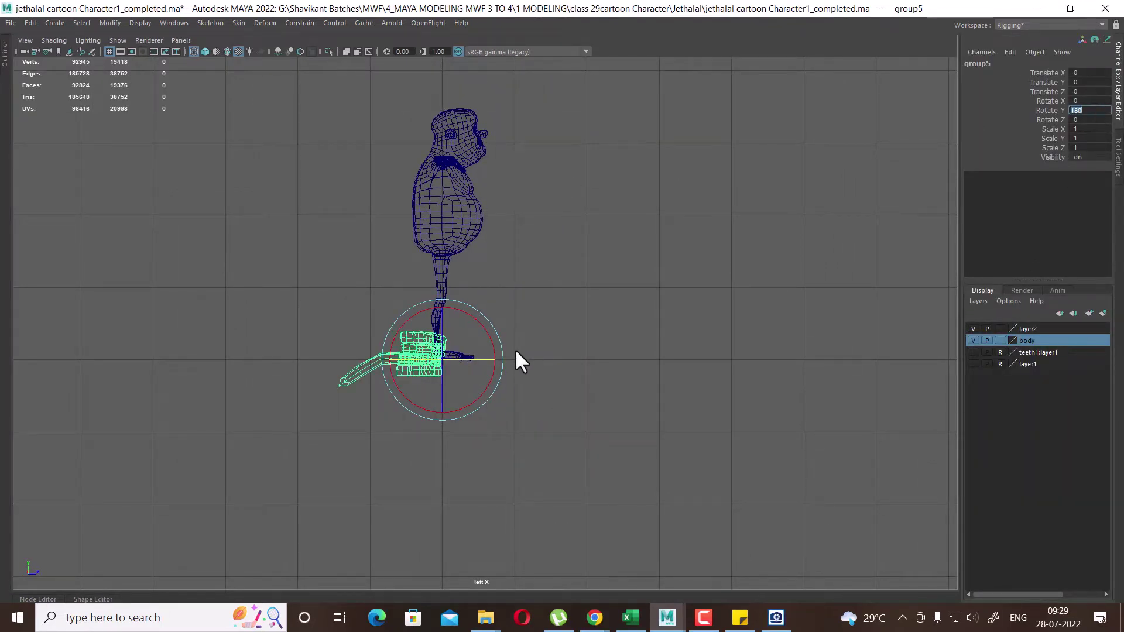
# Lift the teeth group up to the head and shrink it to about 0.28 scale
pyautogui.scroll(2, 515, 349)
pyautogui.press('w')
pyautogui.moveTo(438, 358); pyautogui.dragTo(485, 127)
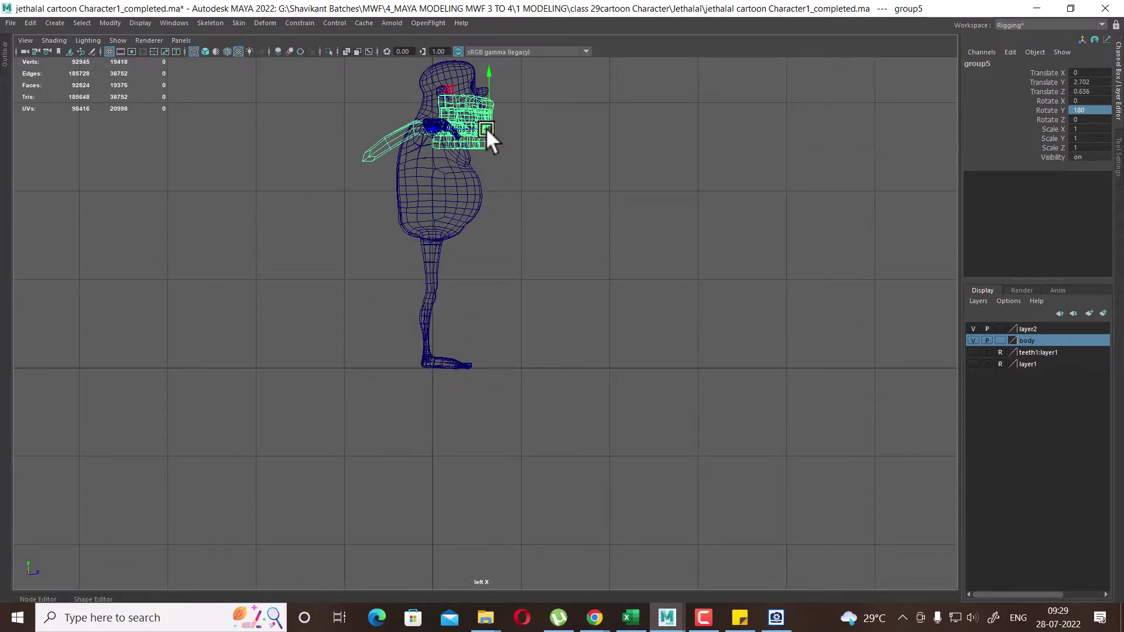
pyautogui.scroll(3, 539, 357)
pyautogui.scroll(2, 567, 427)
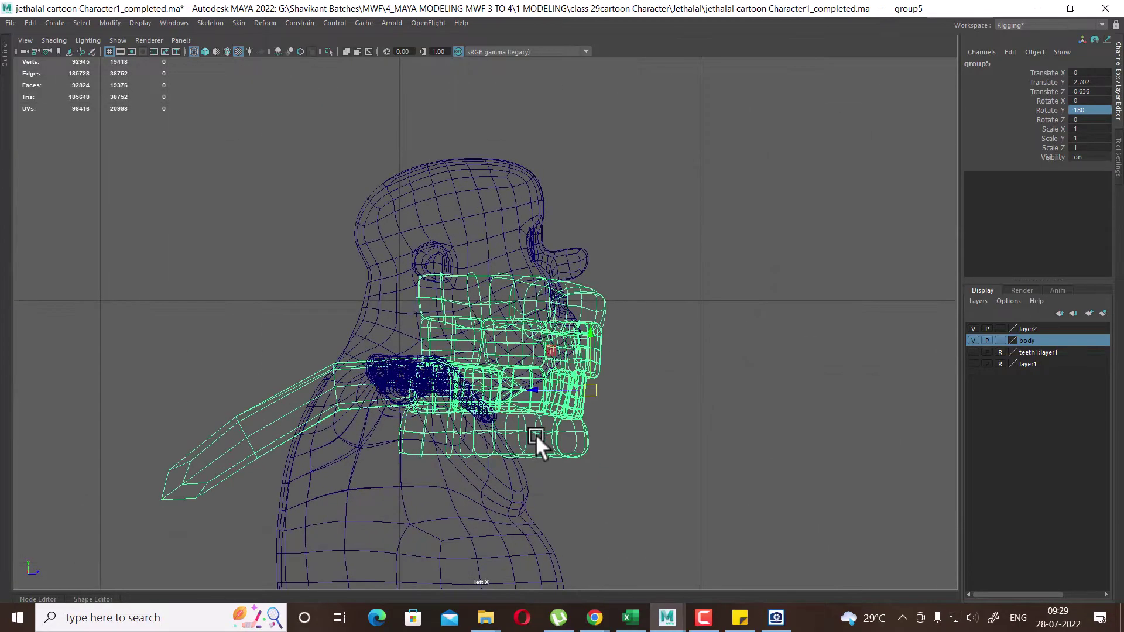
pyautogui.press('r')
pyautogui.moveTo(585, 397)
pyautogui.mouseDown()
pyautogui.moveTo(538, 390)
pyautogui.moveTo(300, 487)
pyautogui.mouseUp()
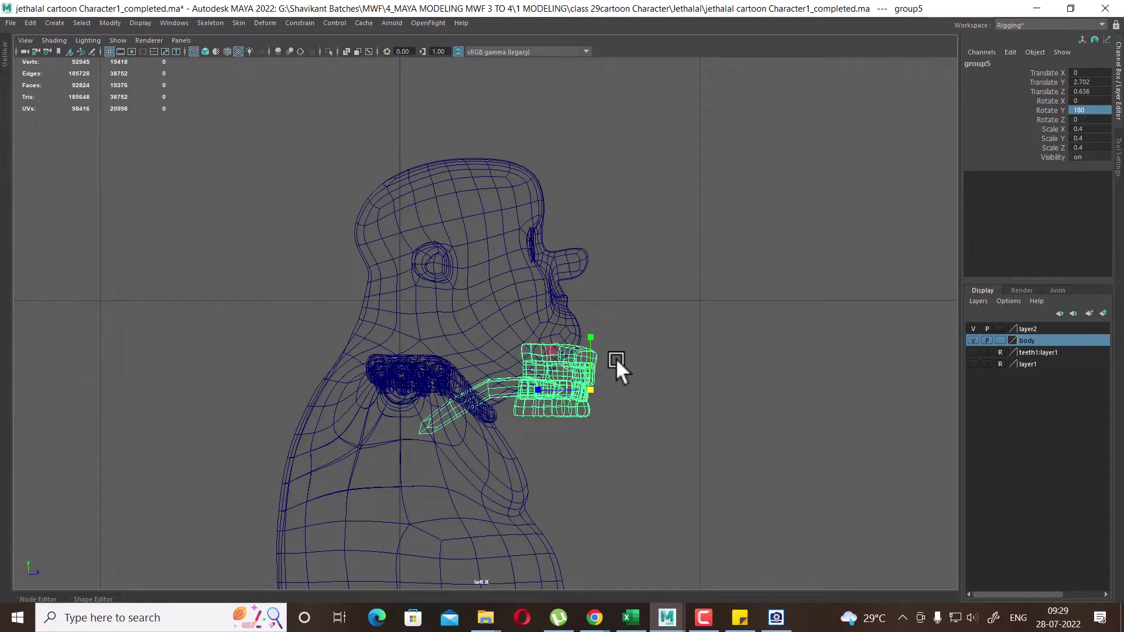
pyautogui.scroll(2, 665, 426)
pyautogui.moveTo(639, 414)
pyautogui.mouseDown()
pyautogui.moveTo(598, 446)
pyautogui.moveTo(607, 468)
pyautogui.mouseUp()
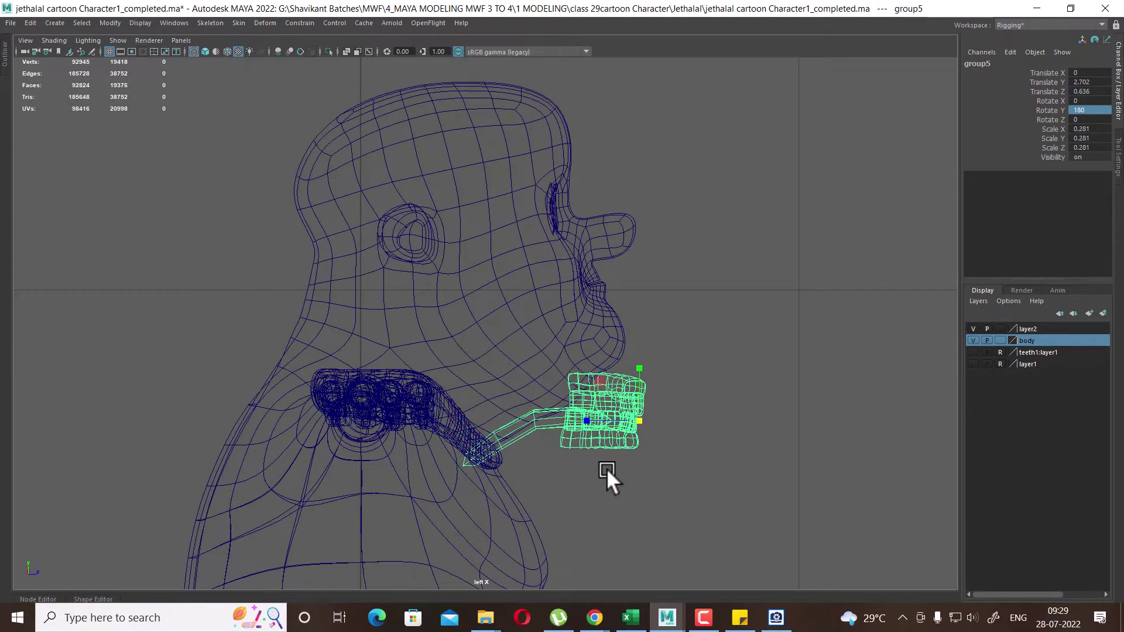
# Move the scaled teeth group up into the character's mouth
pyautogui.press('w')
pyautogui.moveTo(644, 417)
pyautogui.mouseDown()
pyautogui.moveTo(586, 302)
pyautogui.moveTo(591, 226)
pyautogui.moveTo(610, 245)
pyautogui.moveTo(622, 298)
pyautogui.mouseUp()
pyautogui.scroll(3, 586, 301)
pyautogui.scroll(2, 666, 259)
pyautogui.scroll(1, 547, 327)
# In front view, frame the teeth group, lower it slightly and show smooth shading
pyautogui.press('space')
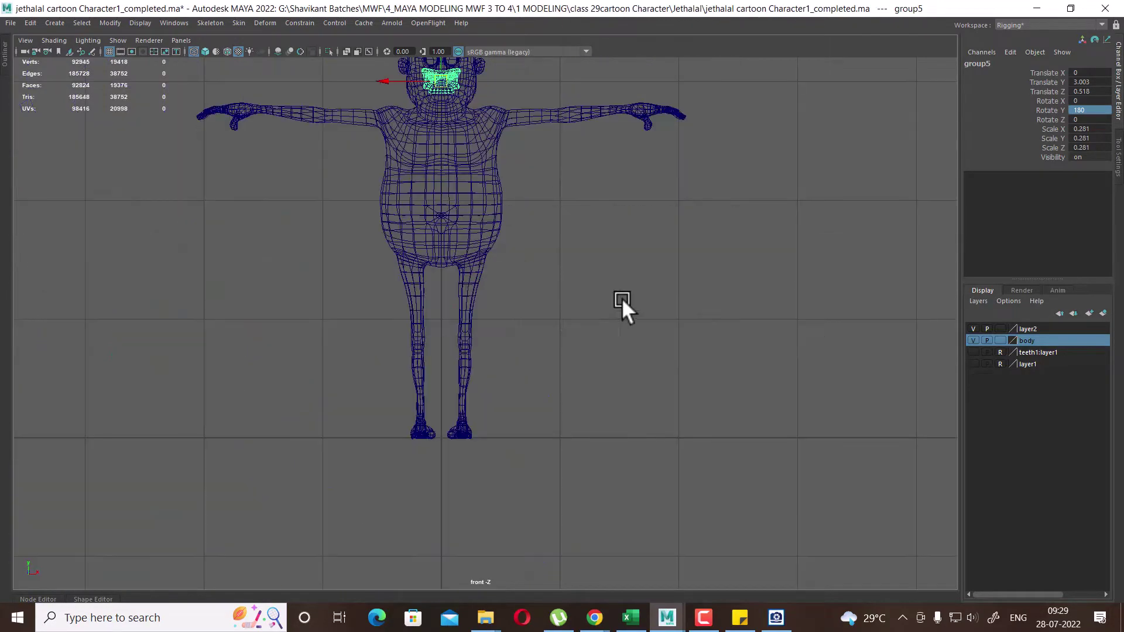
pyautogui.press('f')
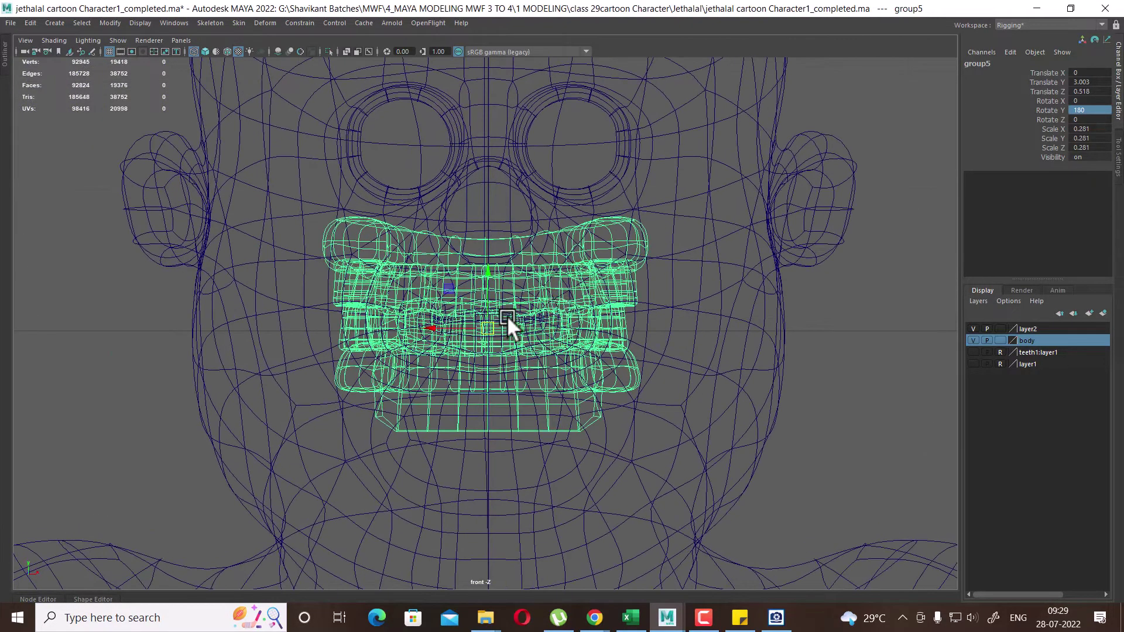
pyautogui.moveTo(491, 266); pyautogui.dragTo(491, 306)
pyautogui.press('5')
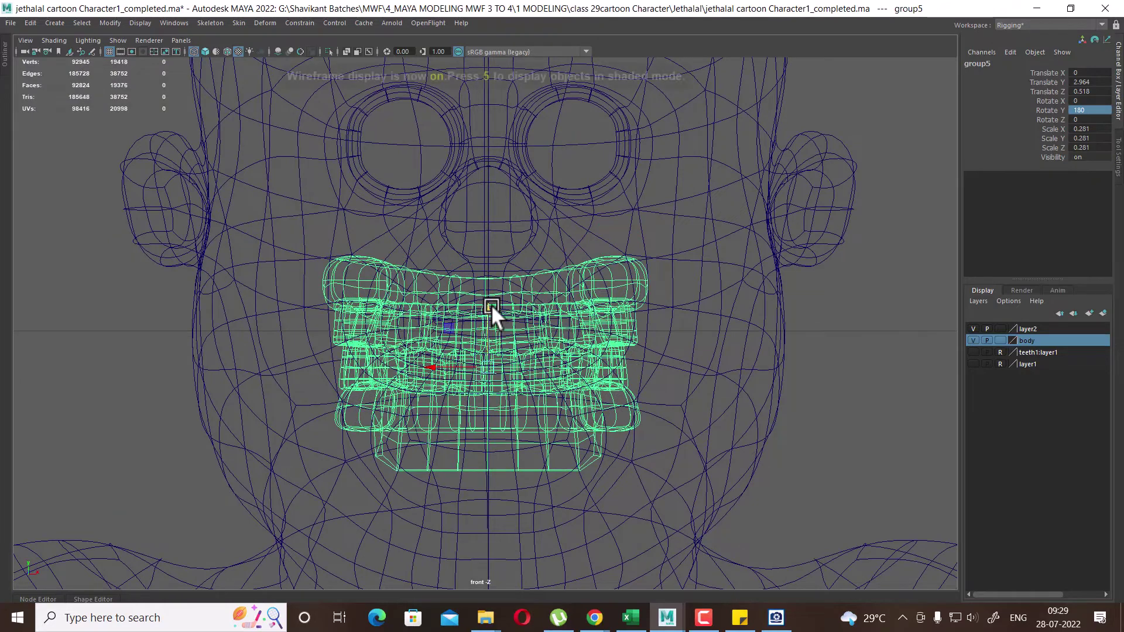
# Switch to the perspective camera and move in close on the character's head
pyautogui.press('space')
pyautogui.moveTo(581, 304)
pyautogui.mouseDown()
pyautogui.moveTo(665, 355)
pyautogui.moveTo(669, 303)
pyautogui.mouseUp()
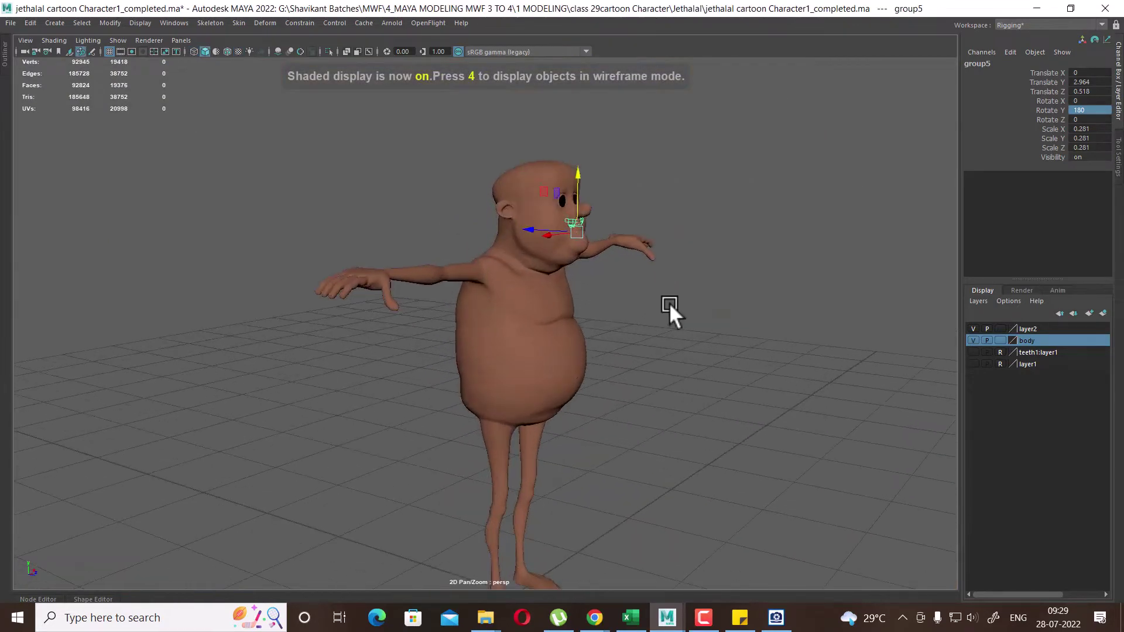
pyautogui.keyDown('alt'); pyautogui.moveTo(669, 303); pyautogui.dragTo(752, 589, button='right'); pyautogui.keyUp('alt')
pyautogui.scroll(5, 576, 342)
pyautogui.scroll(3, 578, 372)
pyautogui.scroll(2, 597, 331)
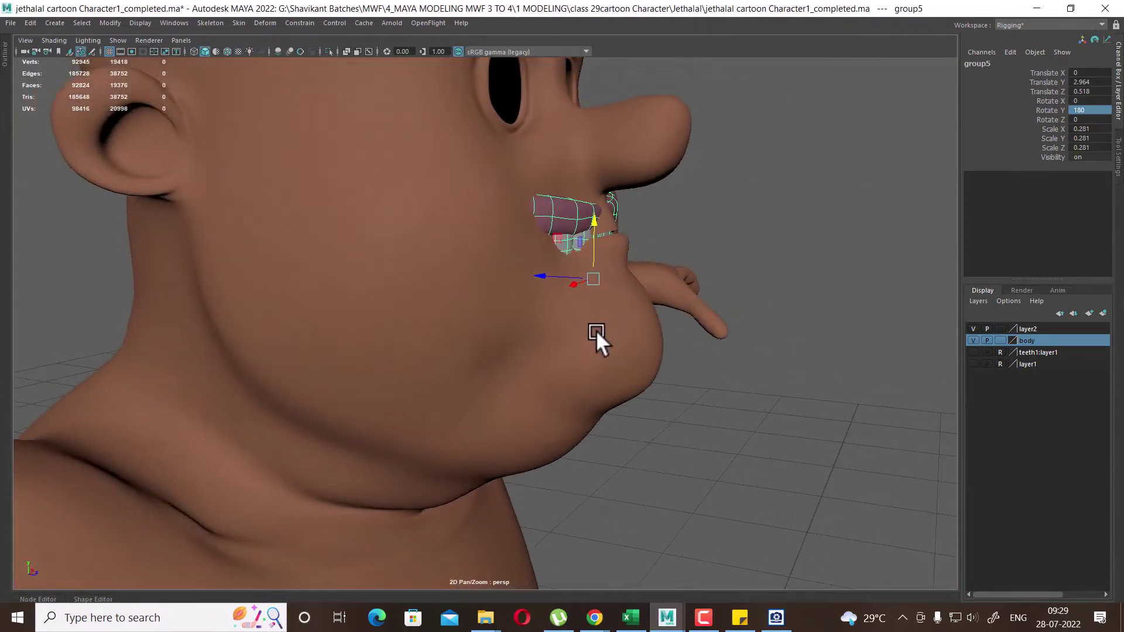
pyautogui.scroll(2, 623, 274)
# In left wireframe view, tilt the teeth group about 15 degrees around X
pyautogui.press('space')
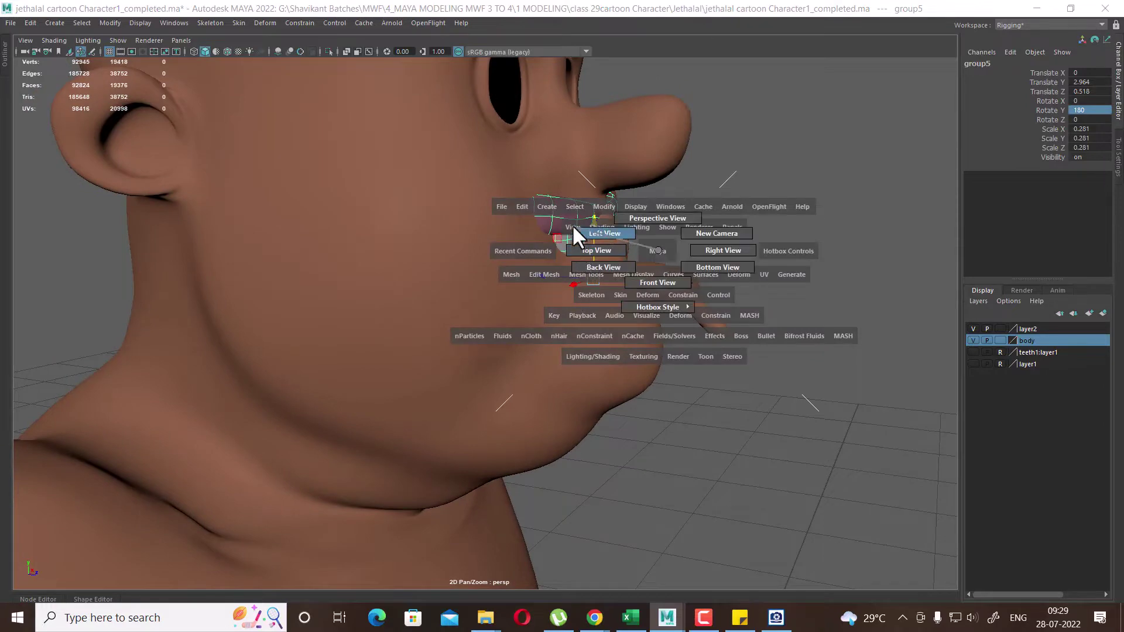
pyautogui.moveTo(623, 273); pyautogui.dragTo(572, 224)
pyautogui.press('4')
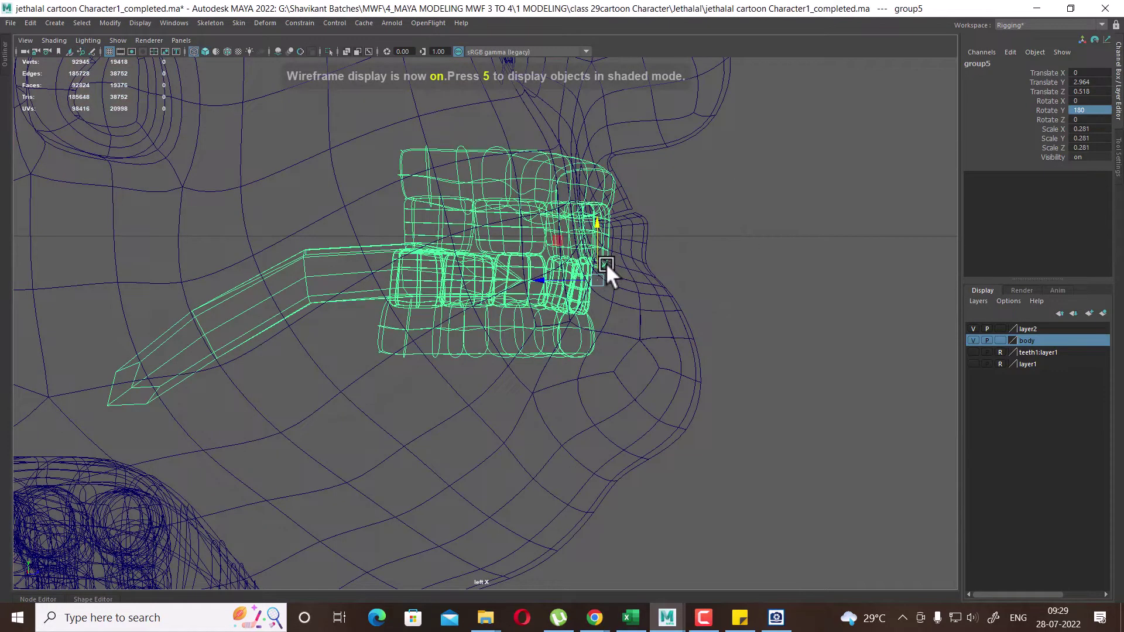
pyautogui.press('e')
pyautogui.moveTo(635, 239); pyautogui.dragTo(622, 232)
pyautogui.press('w')
pyautogui.moveTo(598, 271)
pyautogui.mouseDown()
pyautogui.moveTo(606, 227)
pyautogui.moveTo(672, 256)
pyautogui.moveTo(596, 284)
pyautogui.moveTo(482, 280)
pyautogui.mouseUp()
# In shaded perspective, nudge the teeth to Translate Y 2.973, Z 0.521, then select the head
pyautogui.press('space')
pyautogui.press('5')
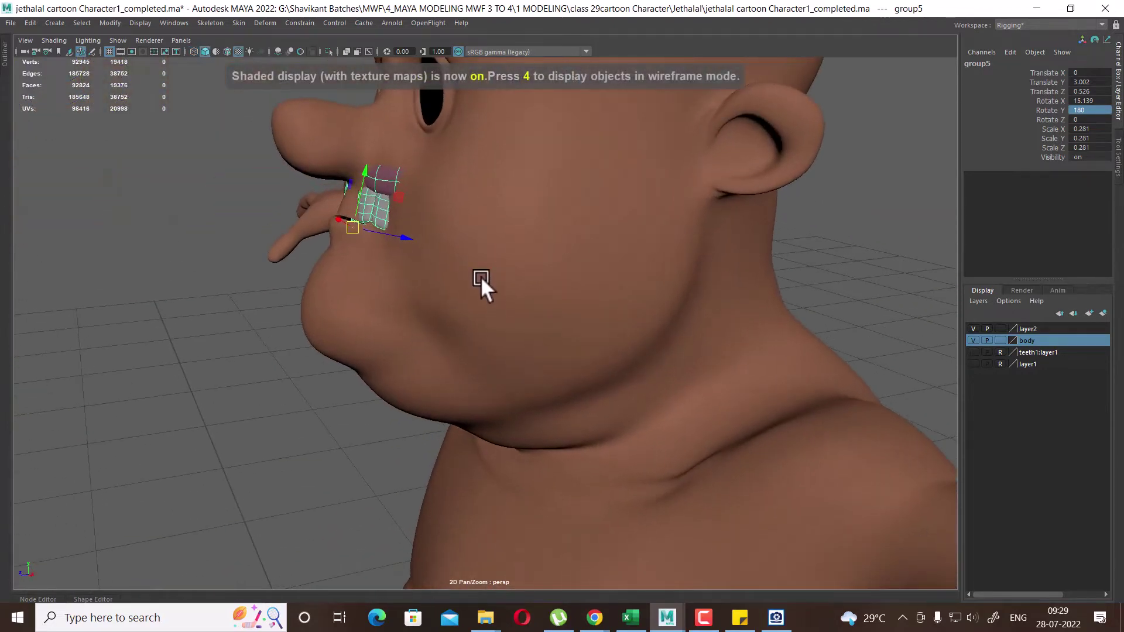
pyautogui.moveTo(368, 180)
pyautogui.mouseDown()
pyautogui.moveTo(365, 209)
pyautogui.moveTo(540, 268)
pyautogui.moveTo(537, 250)
pyautogui.mouseUp()
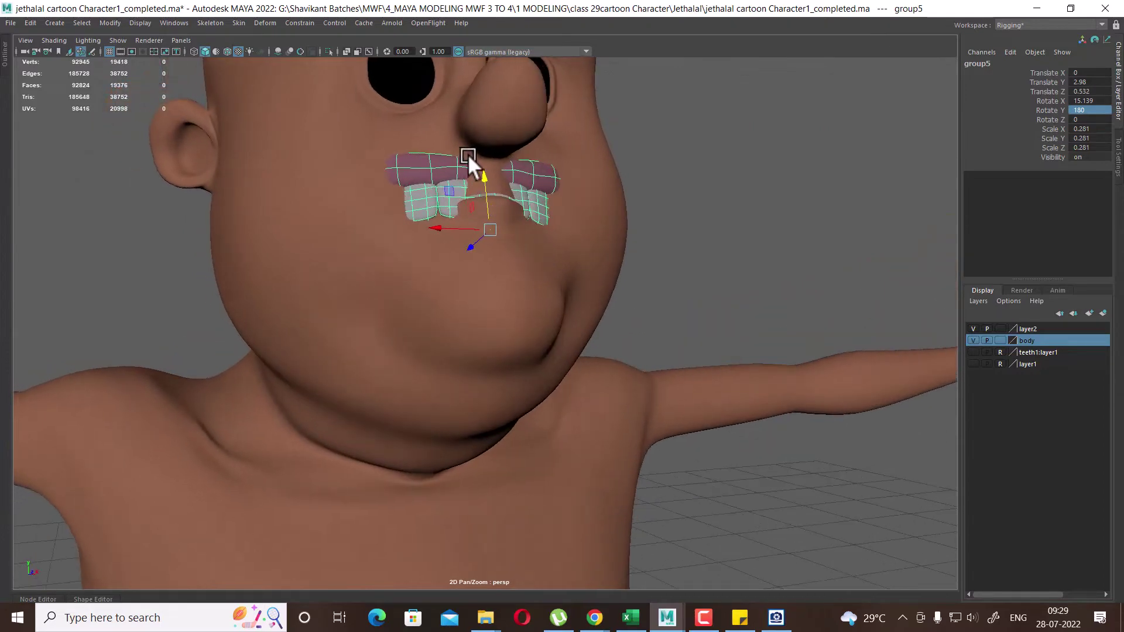
pyautogui.moveTo(483, 172)
pyautogui.mouseDown()
pyautogui.moveTo(450, 249)
pyautogui.moveTo(394, 228)
pyautogui.moveTo(416, 215)
pyautogui.moveTo(382, 256)
pyautogui.moveTo(408, 248)
pyautogui.moveTo(580, 275)
pyautogui.moveTo(623, 267)
pyautogui.moveTo(535, 268)
pyautogui.mouseUp()
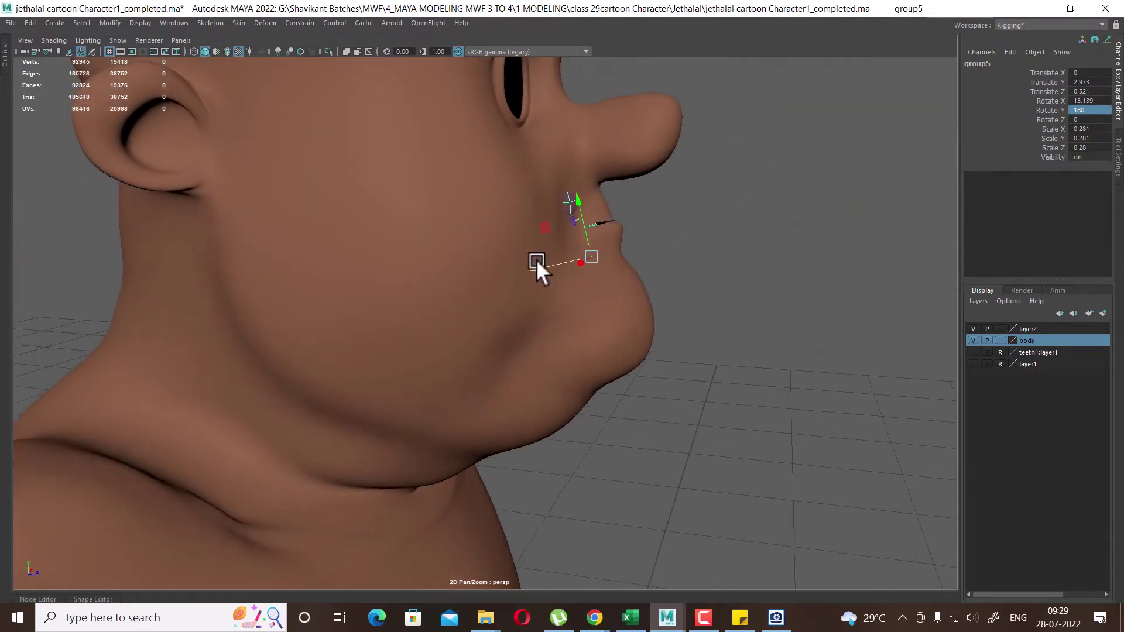
pyautogui.moveTo(629, 229)
pyautogui.keyDown('alt'); pyautogui.mouseDown()
pyautogui.moveTo(511, 213)
pyautogui.moveTo(486, 243)
pyautogui.moveTo(449, 235)
pyautogui.mouseUp(); pyautogui.keyUp('alt')
pyautogui.click(501, 223)
# Orbit around the head and select the character's body mesh
pyautogui.moveTo(390, 200)
pyautogui.keyDown('alt'); pyautogui.mouseDown()
pyautogui.moveTo(501, 243)
pyautogui.moveTo(492, 254)
pyautogui.moveTo(697, 251)
pyautogui.mouseUp(); pyautogui.keyUp('alt')
pyautogui.keyDown('ctrl'); pyautogui.click(437, 221); pyautogui.keyUp('ctrl')
pyautogui.click(384, 203)
pyautogui.keyDown('alt'); pyautogui.moveTo(384, 203); pyautogui.dragTo(527, 251); pyautogui.keyUp('alt')
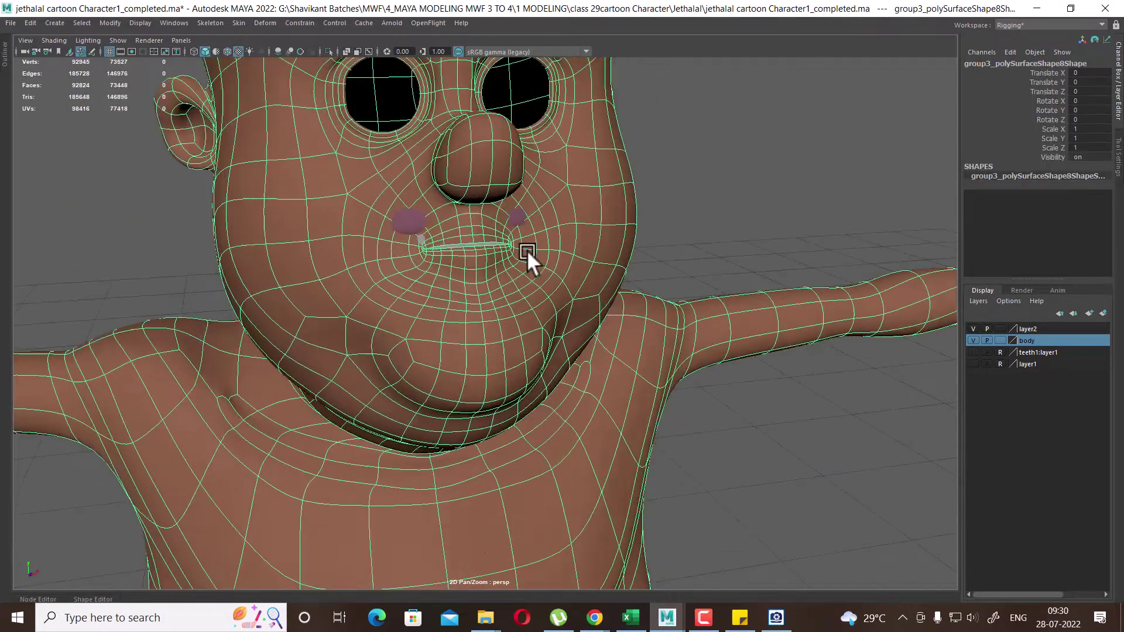
pyautogui.keyDown('ctrl'); pyautogui.click(617, 242); pyautogui.keyUp('ctrl')
pyautogui.moveTo(616, 242)
pyautogui.keyDown('alt'); pyautogui.mouseDown()
pyautogui.moveTo(641, 279)
pyautogui.moveTo(582, 321)
pyautogui.moveTo(580, 306)
pyautogui.moveTo(450, 313)
pyautogui.moveTo(465, 394)
pyautogui.moveTo(468, 345)
pyautogui.moveTo(402, 377)
pyautogui.mouseUp(); pyautogui.keyUp('alt')
pyautogui.click(600, 296)
# Hide everything except the head with Alt+H and select the mouth opening's edge loop
pyautogui.scroll(3, 575, 325)
pyautogui.scroll(5, 450, 314)
pyautogui.scroll(5, 450, 312)
pyautogui.scroll(5, 329, 301)
pyautogui.scroll(-5, 467, 339)
pyautogui.scroll(4, 509, 350)
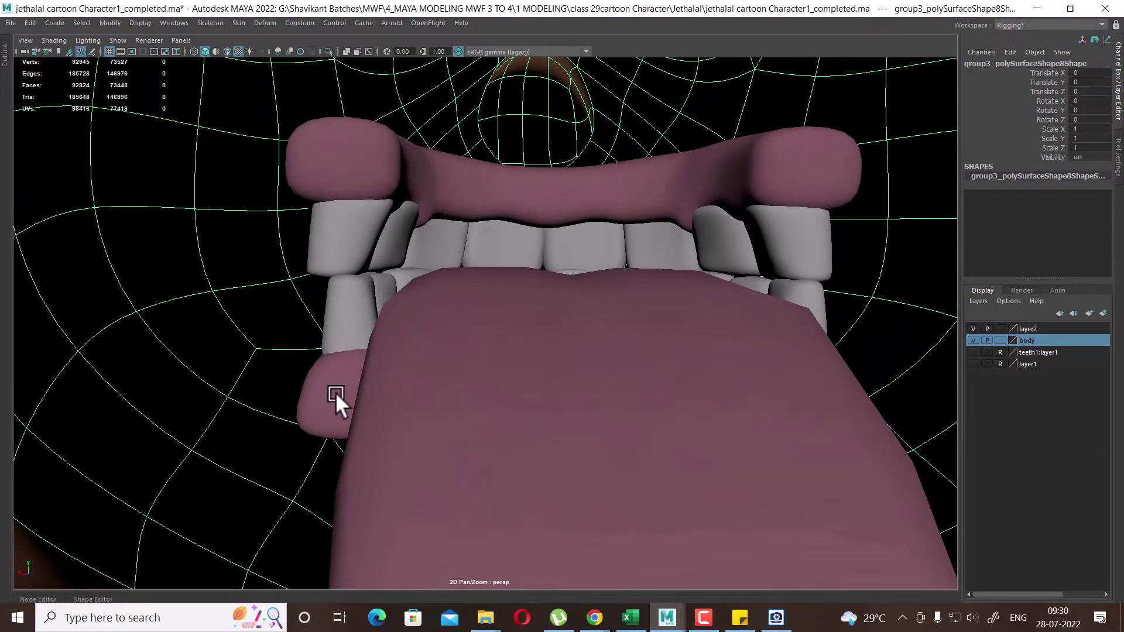
pyautogui.hotkey('alt', 'h')
pyautogui.scroll(3, 549, 349)
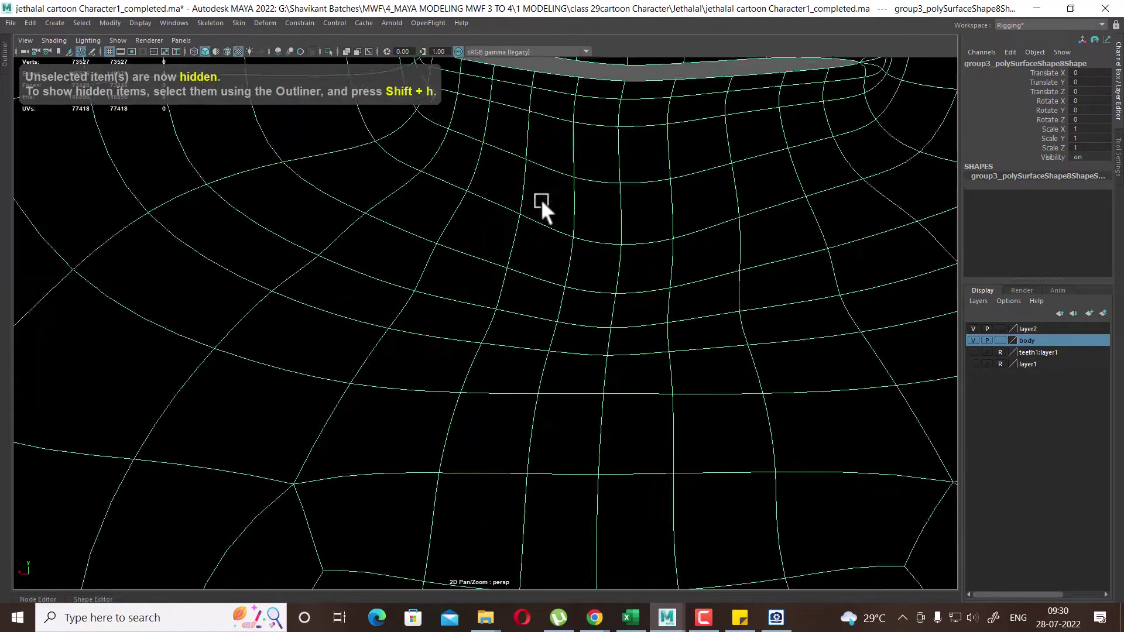
pyautogui.scroll(-5, 540, 198)
pyautogui.moveTo(517, 256); pyautogui.dragTo(517, 135, button='right')
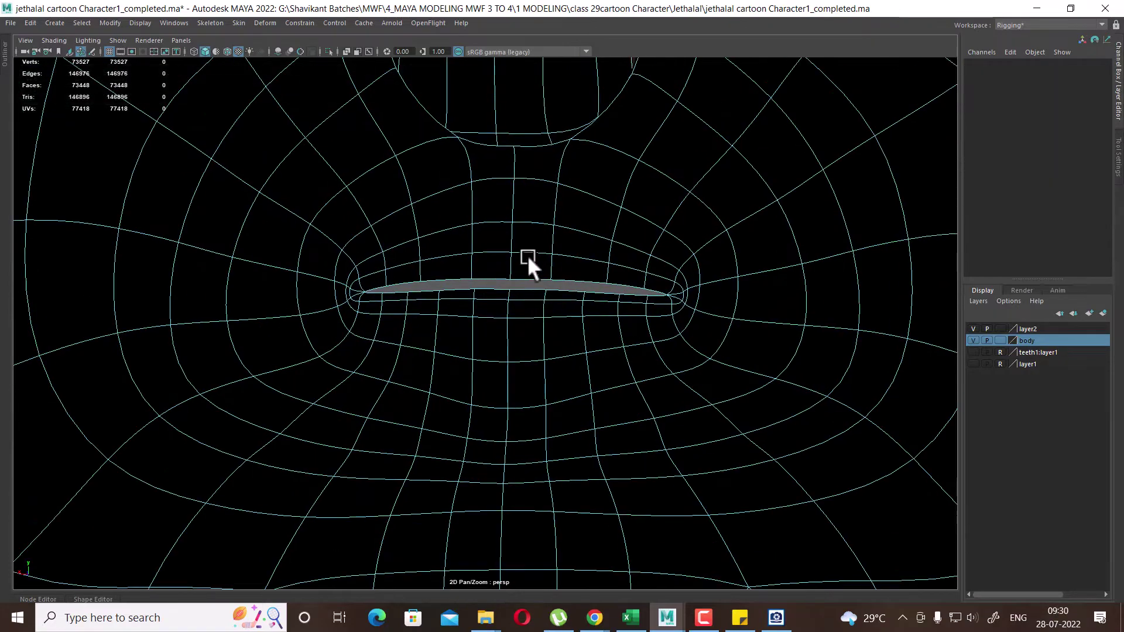
pyautogui.click(525, 277)
pyautogui.moveTo(525, 277)
pyautogui.keyDown('alt'); pyautogui.mouseDown()
pyautogui.moveTo(547, 314)
pyautogui.moveTo(493, 317)
pyautogui.moveTo(508, 309)
pyautogui.mouseUp(); pyautogui.keyUp('alt')
# In left wireframe view, extrude the mouth edge loop and push it slightly inward
pyautogui.press('space')
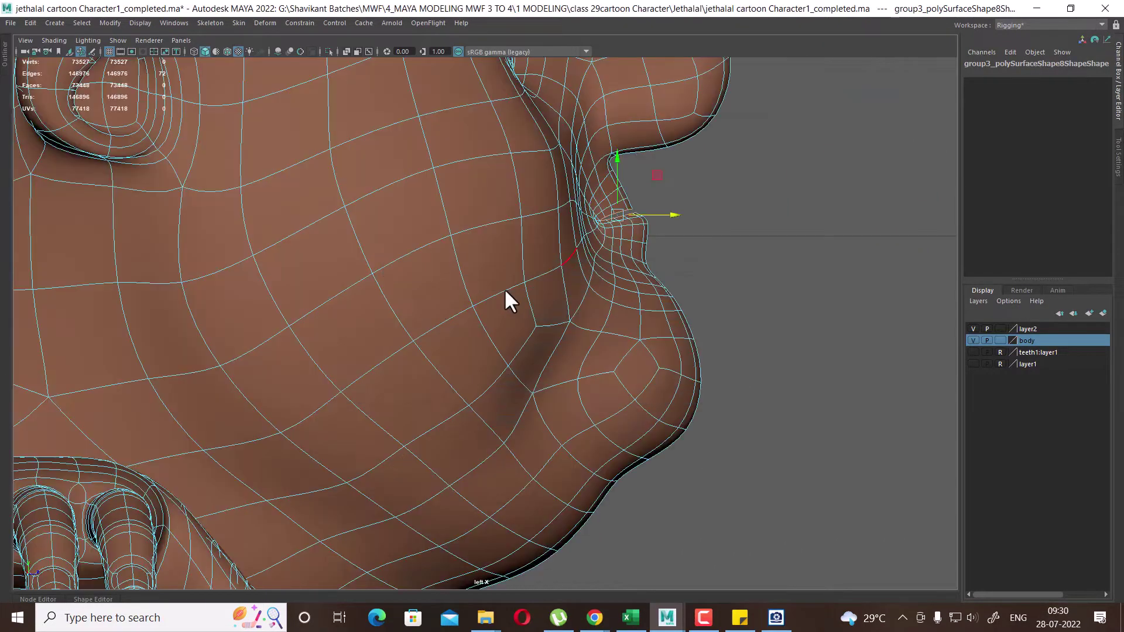
pyautogui.press('4')
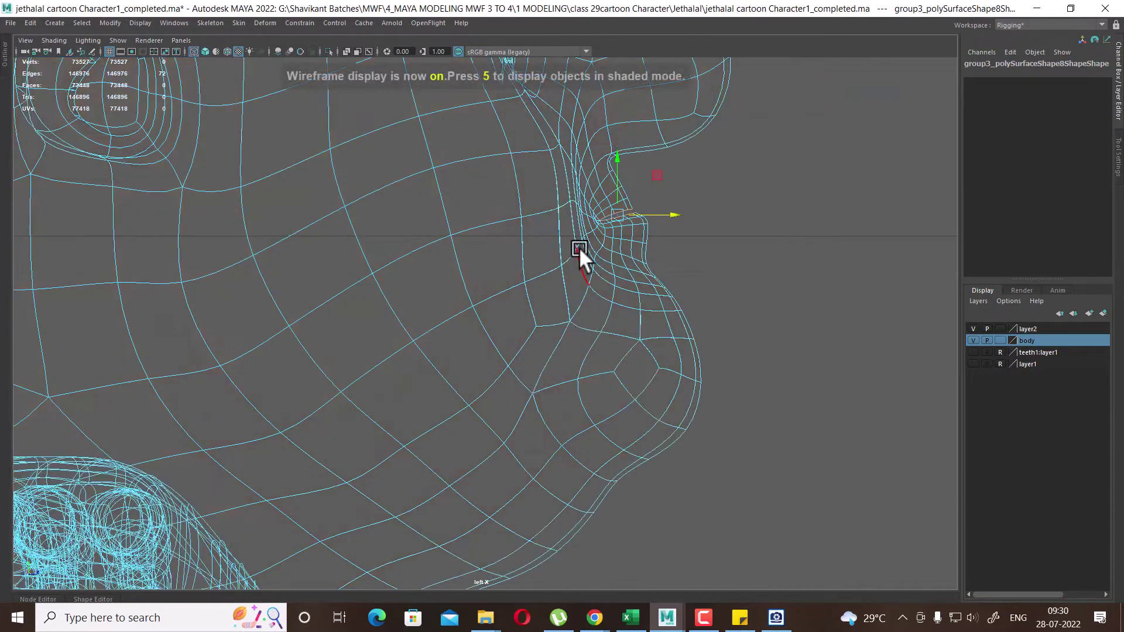
pyautogui.scroll(2, 590, 387)
pyautogui.scroll(2, 714, 329)
pyautogui.hotkey('ctrl', 'e')
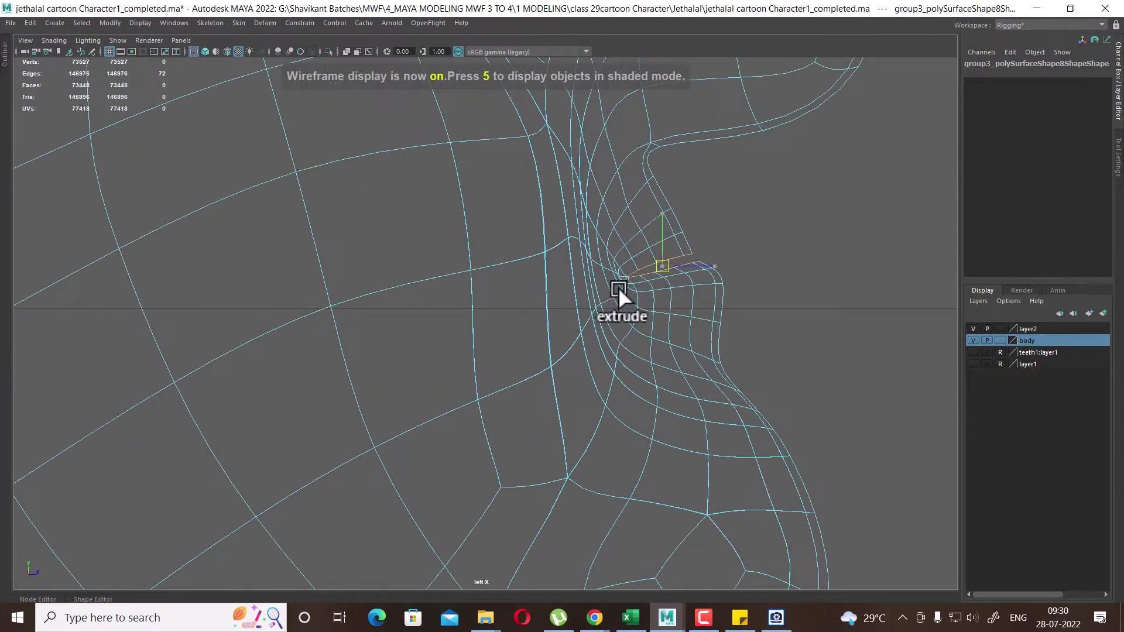
pyautogui.moveTo(631, 277); pyautogui.dragTo(635, 269)
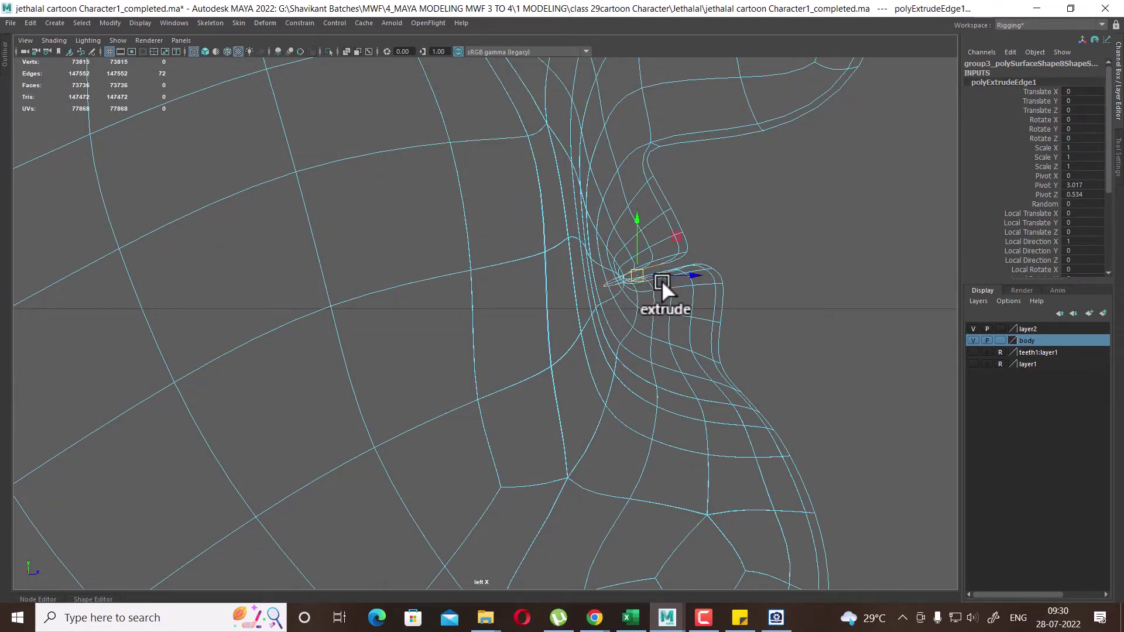
# Return to shaded perspective and select the new mouth rim's edge loop
pyautogui.moveTo(653, 321)
pyautogui.keyDown('alt'); pyautogui.mouseDown()
pyautogui.moveTo(652, 187)
pyautogui.moveTo(675, 313)
pyautogui.moveTo(703, 338)
pyautogui.moveTo(693, 322)
pyautogui.mouseUp(); pyautogui.keyUp('alt')
pyautogui.press('5')
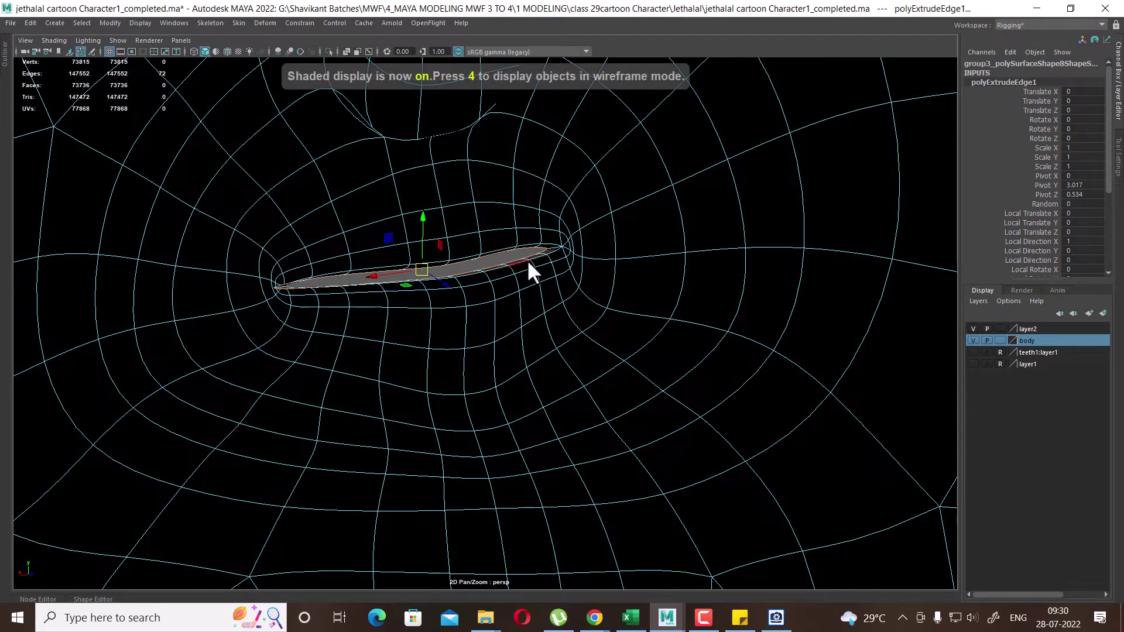
pyautogui.moveTo(529, 263)
pyautogui.keyDown('alt'); pyautogui.mouseDown()
pyautogui.moveTo(533, 289)
pyautogui.moveTo(483, 253)
pyautogui.mouseUp(); pyautogui.keyUp('alt')
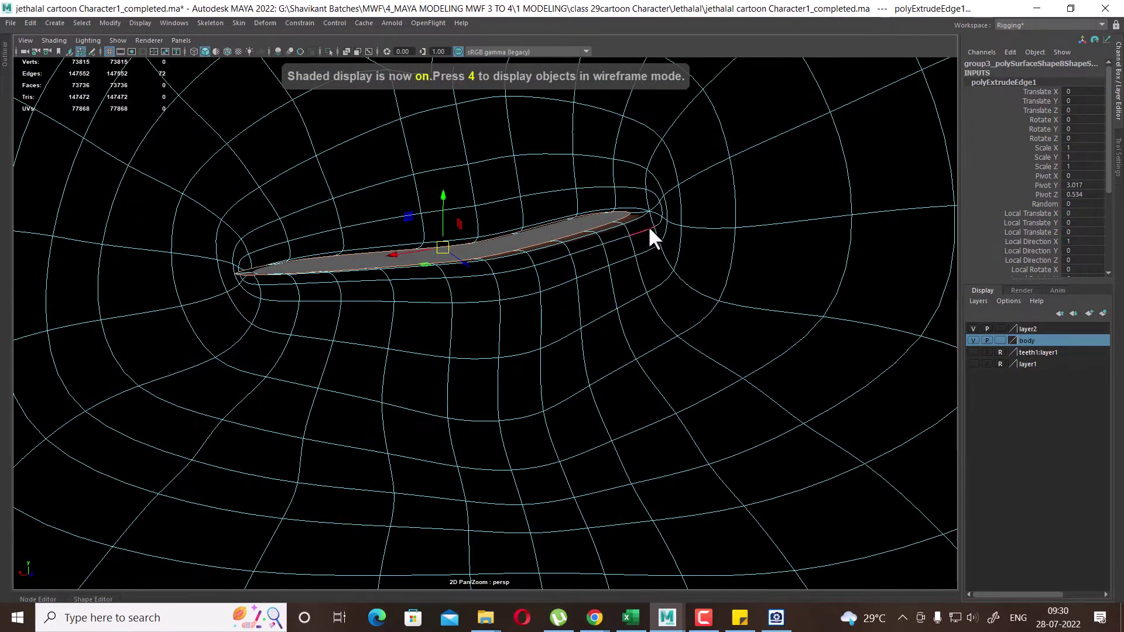
pyautogui.keyDown('ctrl'); pyautogui.click(632, 228); pyautogui.keyUp('ctrl')
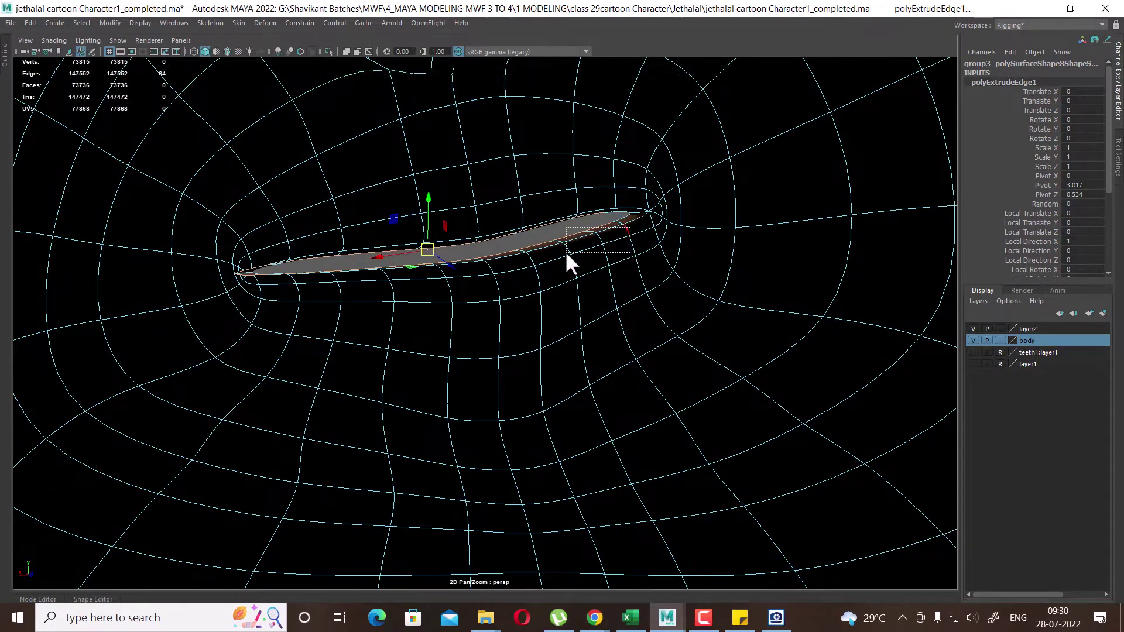
pyautogui.keyDown('shift'); pyautogui.doubleClick(357, 255); pyautogui.keyUp('shift')
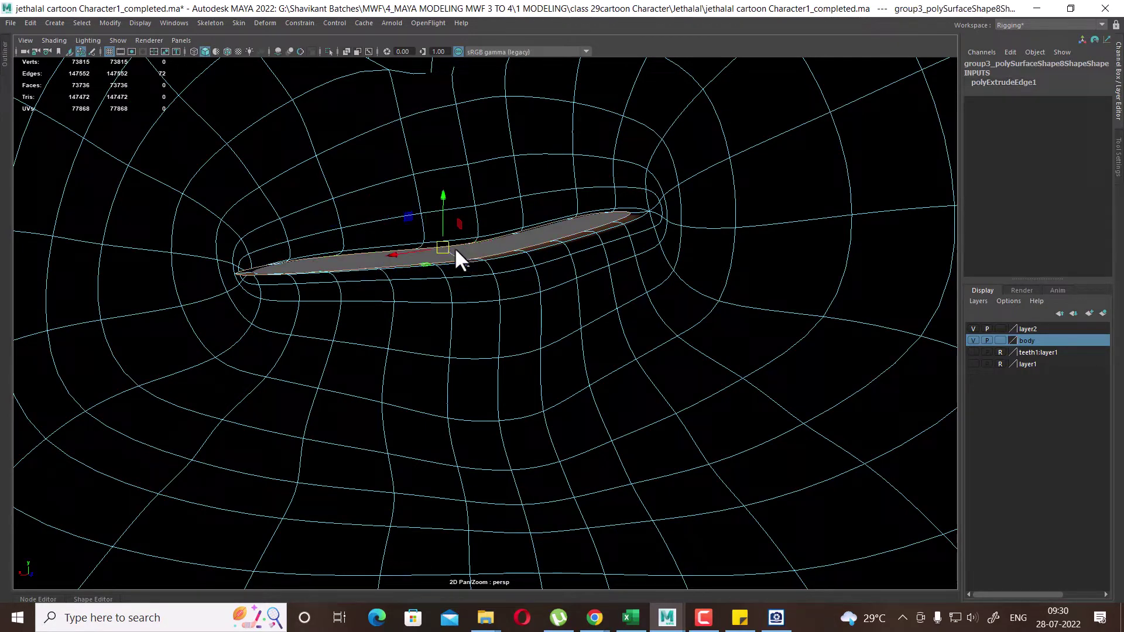
pyautogui.press('r')
# Extrude the rim loop a second time, inspect the strip, and turn off smooth preview
pyautogui.hotkey('ctrl', 'e')
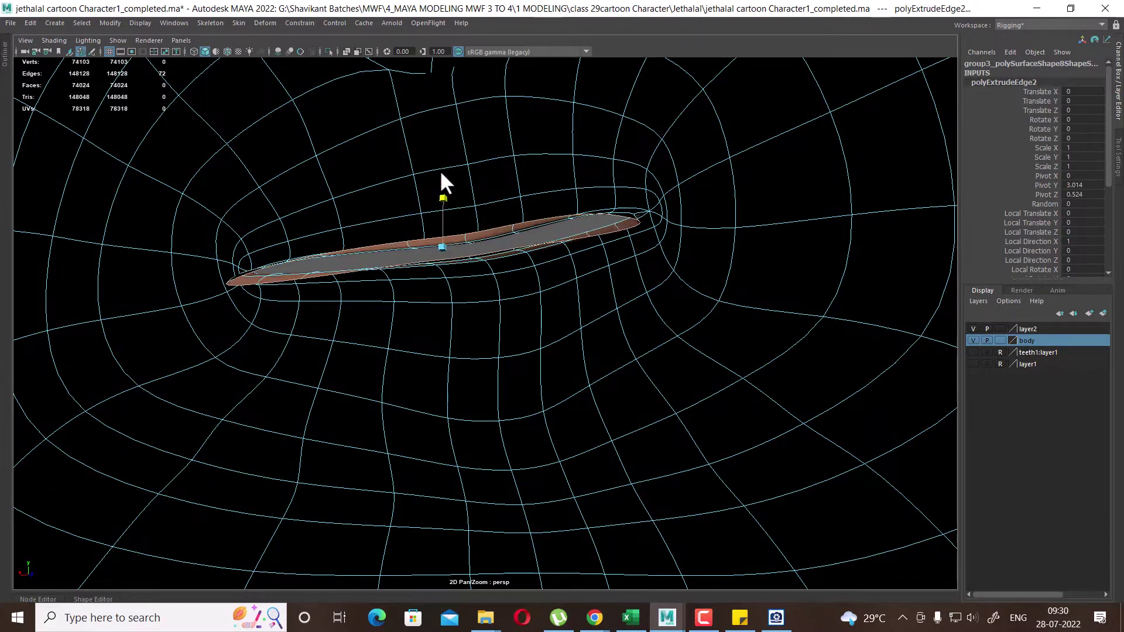
pyautogui.moveTo(495, 253)
pyautogui.keyDown('alt'); pyautogui.mouseDown()
pyautogui.moveTo(582, 229)
pyautogui.moveTo(576, 254)
pyautogui.moveTo(472, 283)
pyautogui.moveTo(544, 316)
pyautogui.moveTo(641, 427)
pyautogui.mouseUp(); pyautogui.keyUp('alt')
pyautogui.scroll(3, 642, 427)
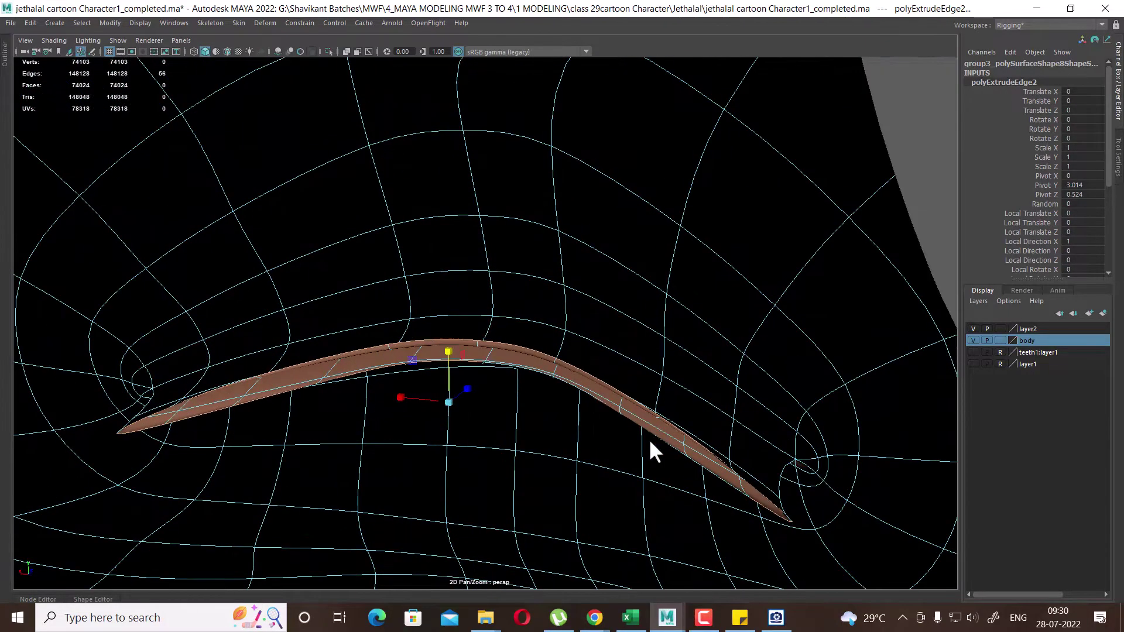
pyautogui.moveTo(568, 406)
pyautogui.keyDown('alt'); pyautogui.mouseDown()
pyautogui.moveTo(472, 427)
pyautogui.moveTo(384, 396)
pyautogui.moveTo(366, 409)
pyautogui.moveTo(451, 401)
pyautogui.mouseUp(); pyautogui.keyUp('alt')
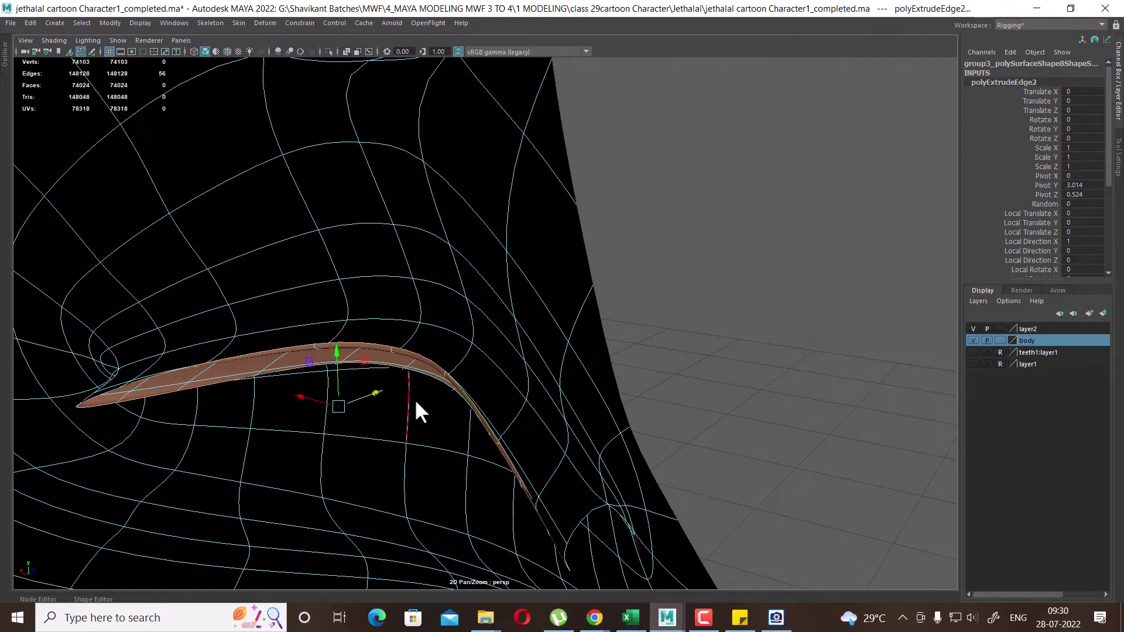
pyautogui.scroll(5, 422, 406)
pyautogui.scroll(-5, 477, 336)
pyautogui.moveTo(508, 327)
pyautogui.keyDown('alt'); pyautogui.mouseDown()
pyautogui.moveTo(502, 343)
pyautogui.moveTo(475, 327)
pyautogui.mouseUp(); pyautogui.keyUp('alt')
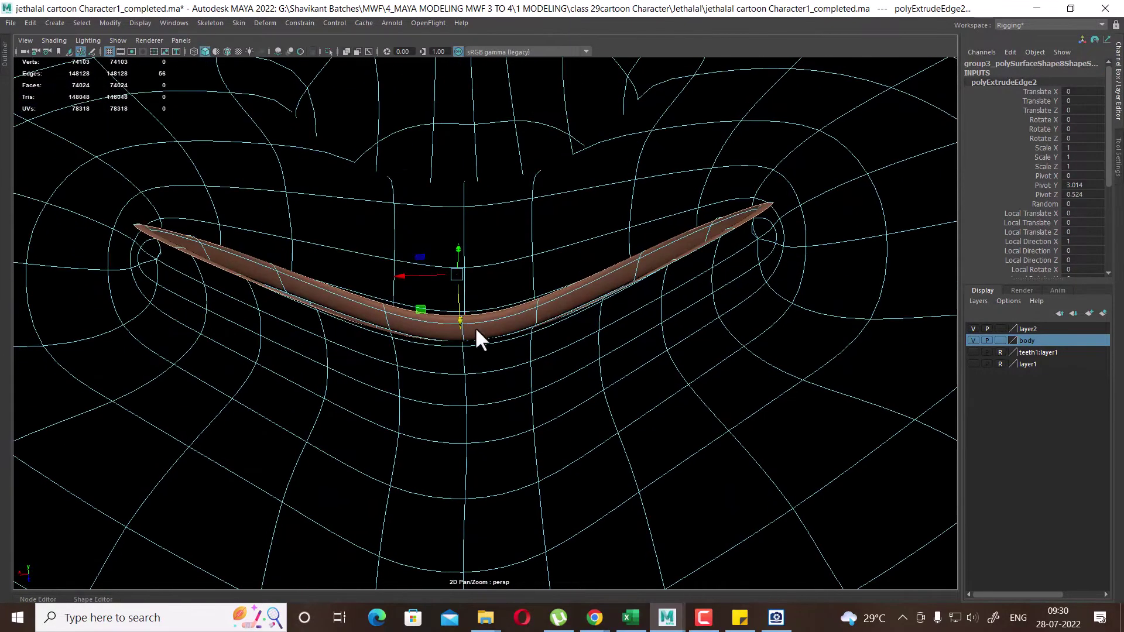
pyautogui.press('1')
pyautogui.scroll(2, 484, 319)
pyautogui.scroll(2, 484, 321)
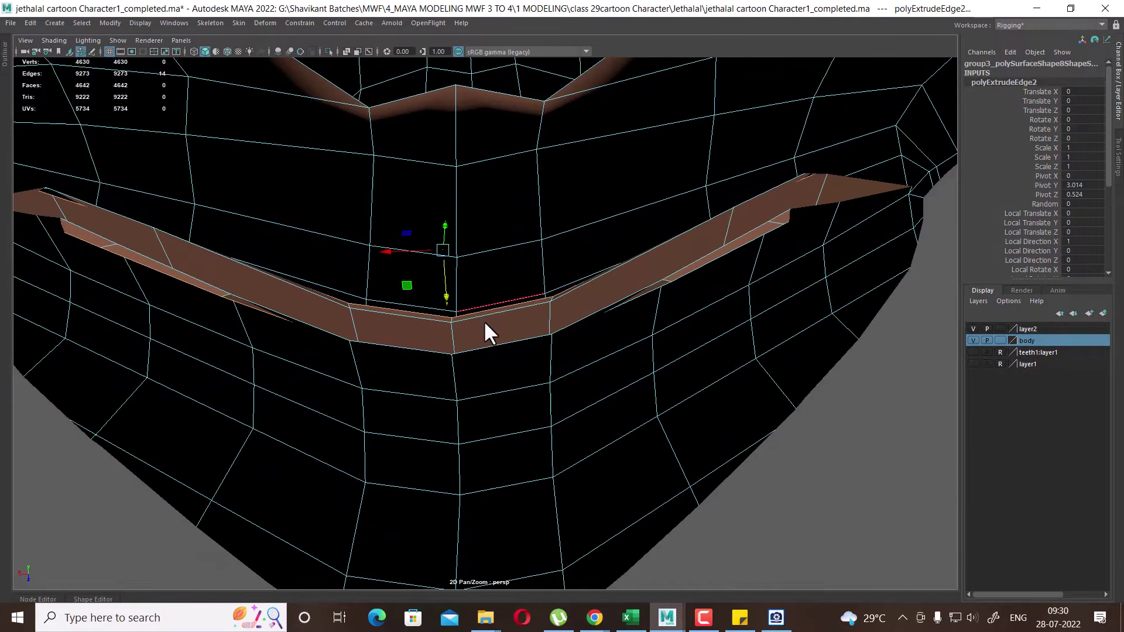
# Adjust the offset of the extruded inner strip and inspect it from several angles
pyautogui.click(184, 289)
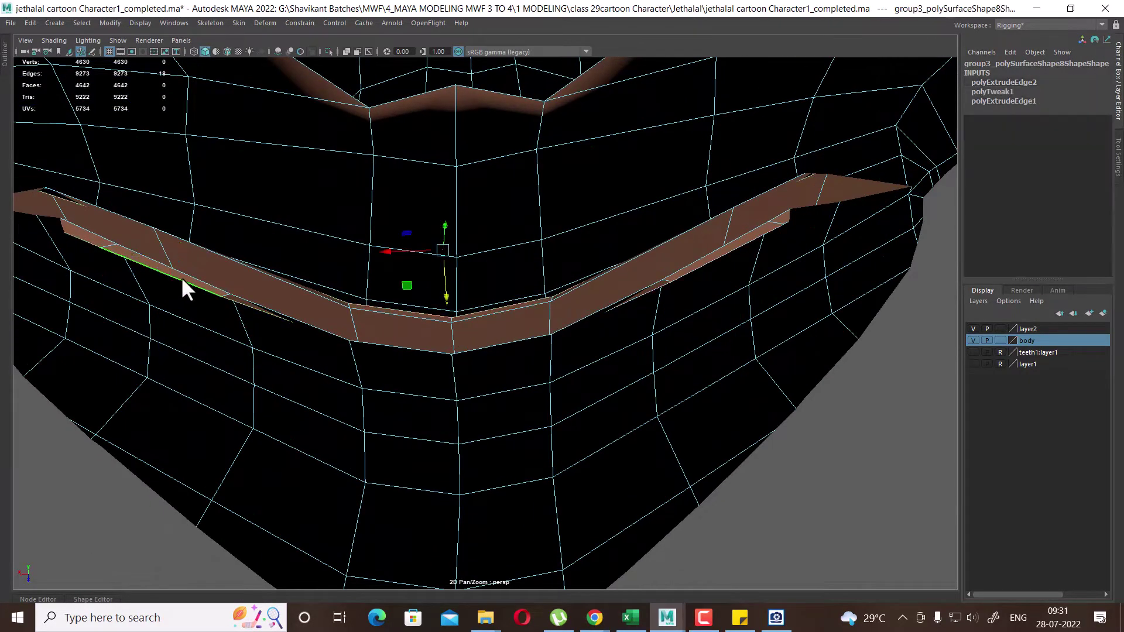
pyautogui.moveTo(184, 289)
pyautogui.keyDown('alt'); pyautogui.mouseDown()
pyautogui.moveTo(501, 345)
pyautogui.moveTo(482, 414)
pyautogui.moveTo(501, 377)
pyautogui.moveTo(516, 384)
pyautogui.moveTo(503, 408)
pyautogui.mouseUp(); pyautogui.keyUp('alt')
pyautogui.moveTo(465, 318); pyautogui.dragTo(458, 335)
pyautogui.moveTo(592, 338)
pyautogui.keyDown('alt'); pyautogui.mouseDown()
pyautogui.moveTo(626, 337)
pyautogui.moveTo(612, 276)
pyautogui.mouseUp(); pyautogui.keyUp('alt')
pyautogui.keyDown('alt'); pyautogui.moveTo(613, 276); pyautogui.dragTo(611, 306, button='right'); pyautogui.keyUp('alt')
pyautogui.moveTo(613, 310)
pyautogui.keyDown('alt'); pyautogui.mouseDown()
pyautogui.moveTo(811, 377)
pyautogui.moveTo(790, 337)
pyautogui.mouseUp(); pyautogui.keyUp('alt')
# Turn smooth preview back on and select the full lower-lip edge loop
pyautogui.press('3')
pyautogui.moveTo(662, 345)
pyautogui.keyDown('alt'); pyautogui.mouseDown()
pyautogui.moveTo(717, 368)
pyautogui.moveTo(717, 383)
pyautogui.moveTo(557, 355)
pyautogui.moveTo(583, 354)
pyautogui.moveTo(573, 355)
pyautogui.mouseUp(); pyautogui.keyUp('alt')
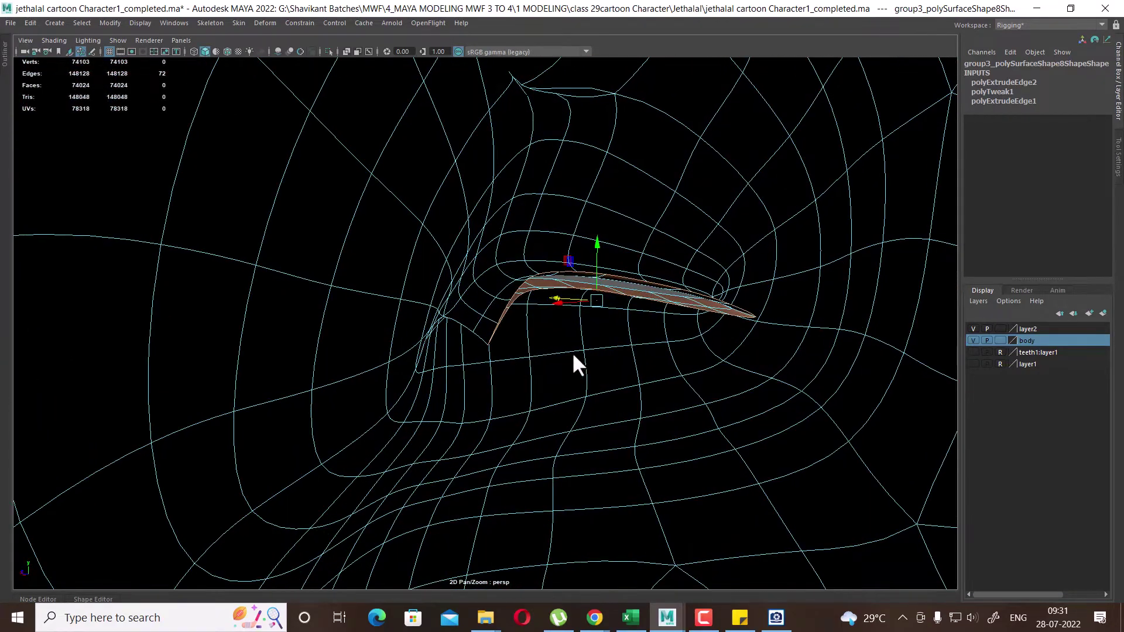
pyautogui.click(495, 335)
pyautogui.moveTo(744, 324)
pyautogui.keyDown('alt'); pyautogui.mouseDown()
pyautogui.moveTo(740, 343)
pyautogui.moveTo(702, 349)
pyautogui.moveTo(729, 389)
pyautogui.mouseUp(); pyautogui.keyUp('alt')
pyautogui.doubleClick(729, 389)
pyautogui.keyDown('alt'); pyautogui.moveTo(622, 382); pyautogui.dragTo(678, 345); pyautogui.keyUp('alt')
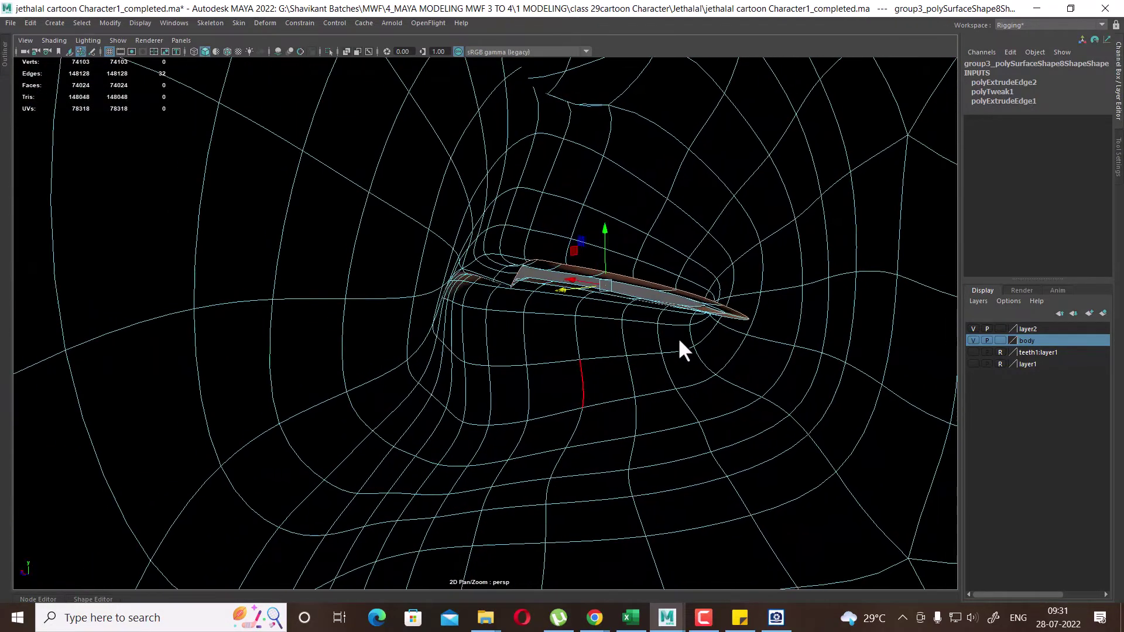
pyautogui.moveTo(632, 196)
pyautogui.keyDown('alt'); pyautogui.mouseDown()
pyautogui.moveTo(672, 313)
pyautogui.moveTo(710, 334)
pyautogui.moveTo(666, 330)
pyautogui.moveTo(416, 364)
pyautogui.mouseUp(); pyautogui.keyUp('alt')
pyautogui.click(742, 317)
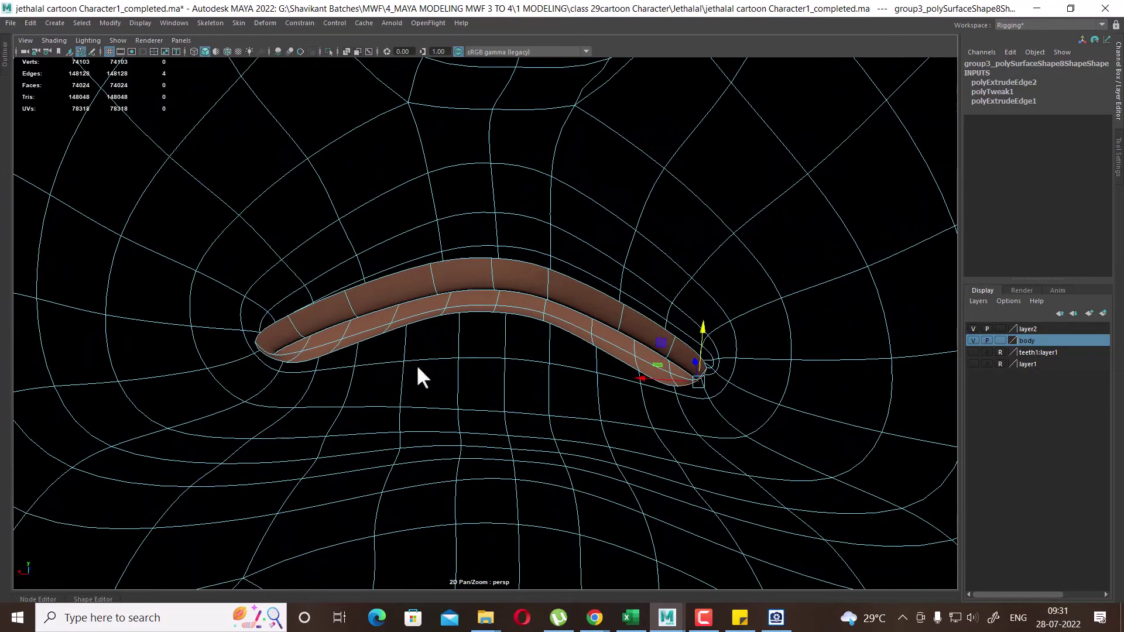
pyautogui.keyDown('shift'); pyautogui.doubleClick(297, 361); pyautogui.keyUp('shift')
# Pull the lower-lip loop down to thicken the lip, checking it in left and perspective views
pyautogui.keyDown('alt'); pyautogui.moveTo(452, 354); pyautogui.dragTo(448, 293); pyautogui.keyUp('alt')
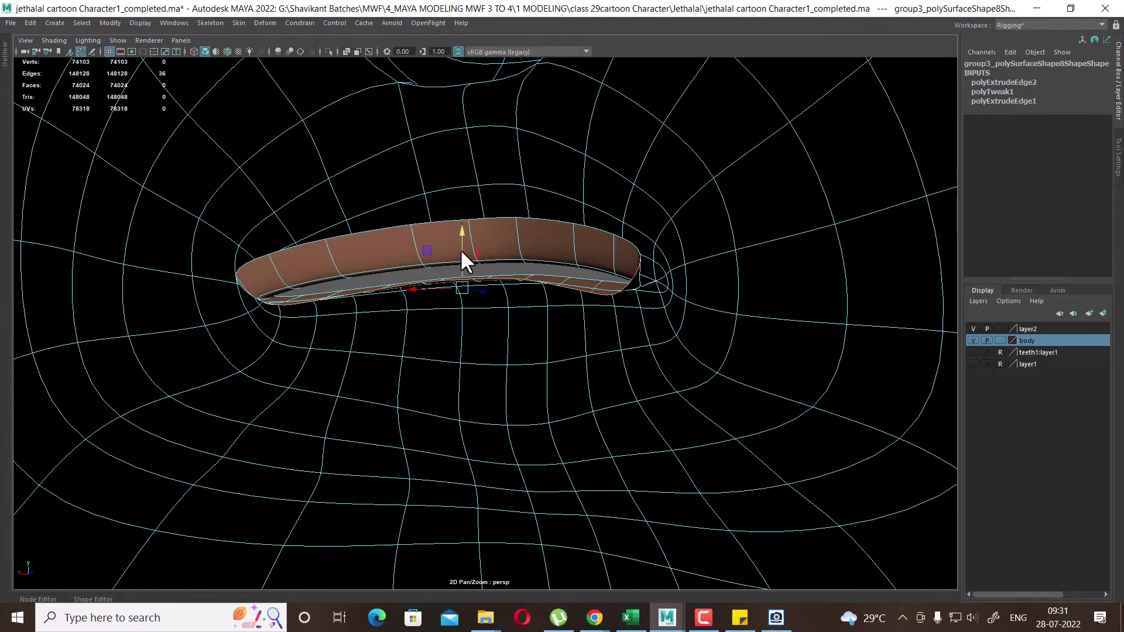
pyautogui.moveTo(463, 254)
pyautogui.mouseDown()
pyautogui.moveTo(473, 319)
pyautogui.moveTo(664, 341)
pyautogui.moveTo(671, 289)
pyautogui.moveTo(608, 274)
pyautogui.moveTo(660, 326)
pyautogui.moveTo(693, 231)
pyautogui.mouseUp()
pyautogui.press('space')
pyautogui.press('4')
pyautogui.scroll(1, 708, 389)
pyautogui.press('space')
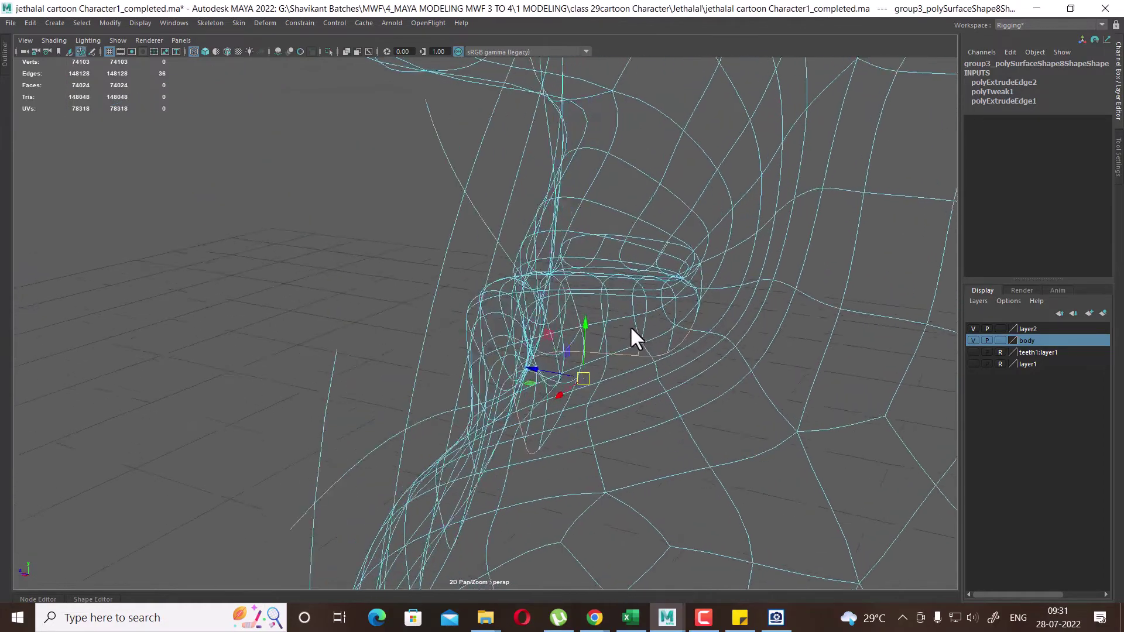
pyautogui.press('5')
pyautogui.keyDown('alt'); pyautogui.moveTo(633, 325); pyautogui.dragTo(523, 310); pyautogui.keyUp('alt')
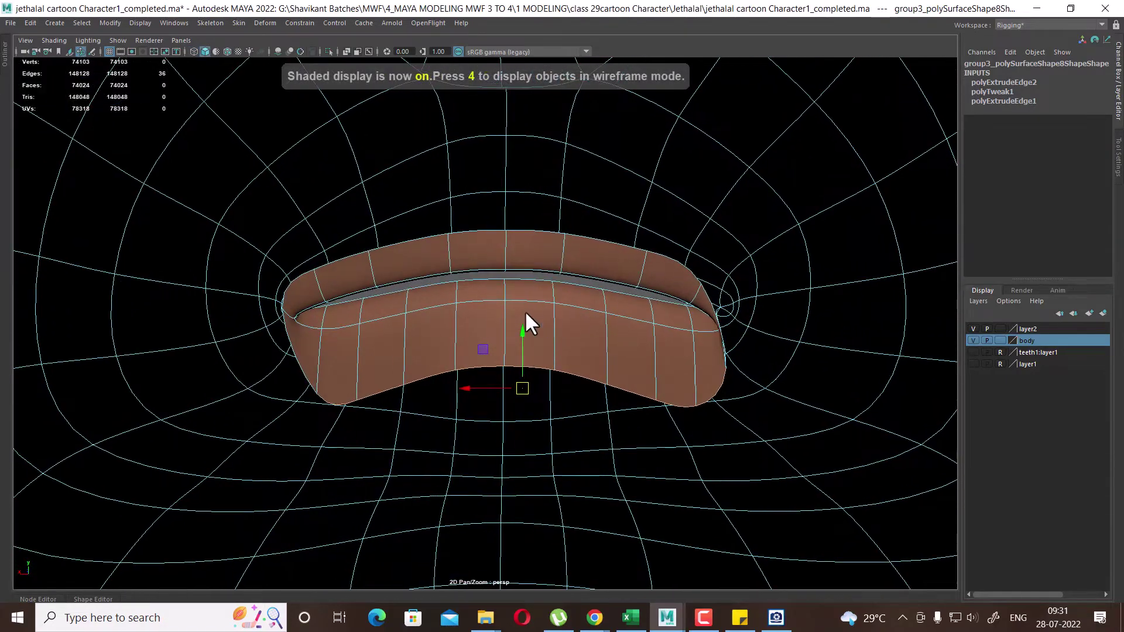
# Select the lip edge loop and raise the lip-corner edges slightly in left wireframe view
pyautogui.click(296, 276)
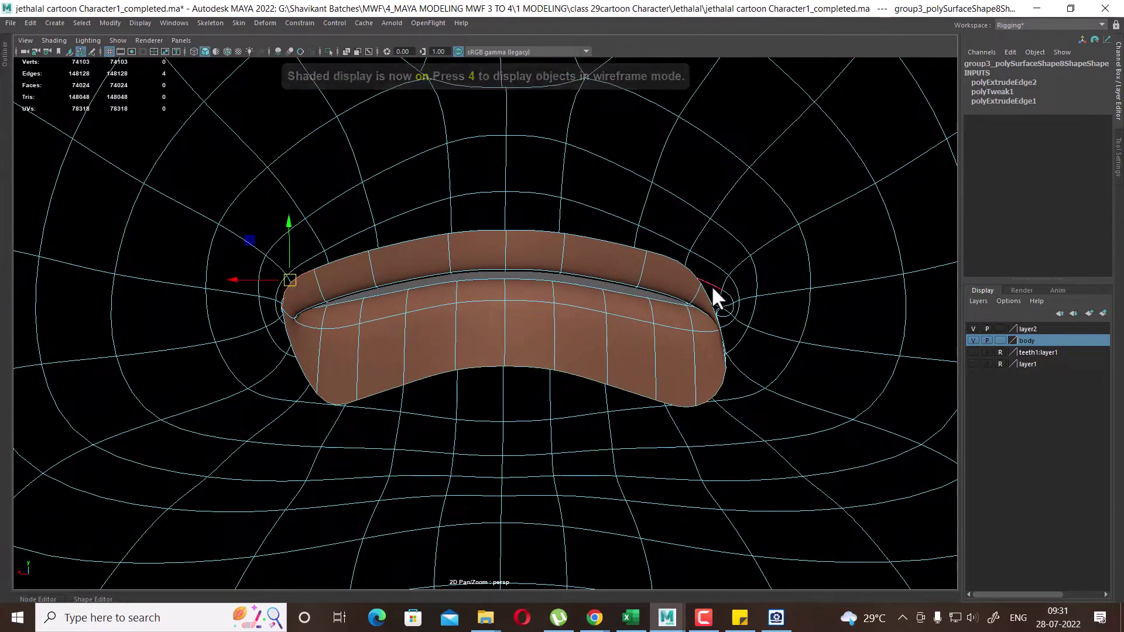
pyautogui.moveTo(711, 285)
pyautogui.keyDown('alt'); pyautogui.mouseDown()
pyautogui.moveTo(744, 317)
pyautogui.moveTo(773, 316)
pyautogui.moveTo(731, 309)
pyautogui.moveTo(726, 284)
pyautogui.mouseUp(); pyautogui.keyUp('alt')
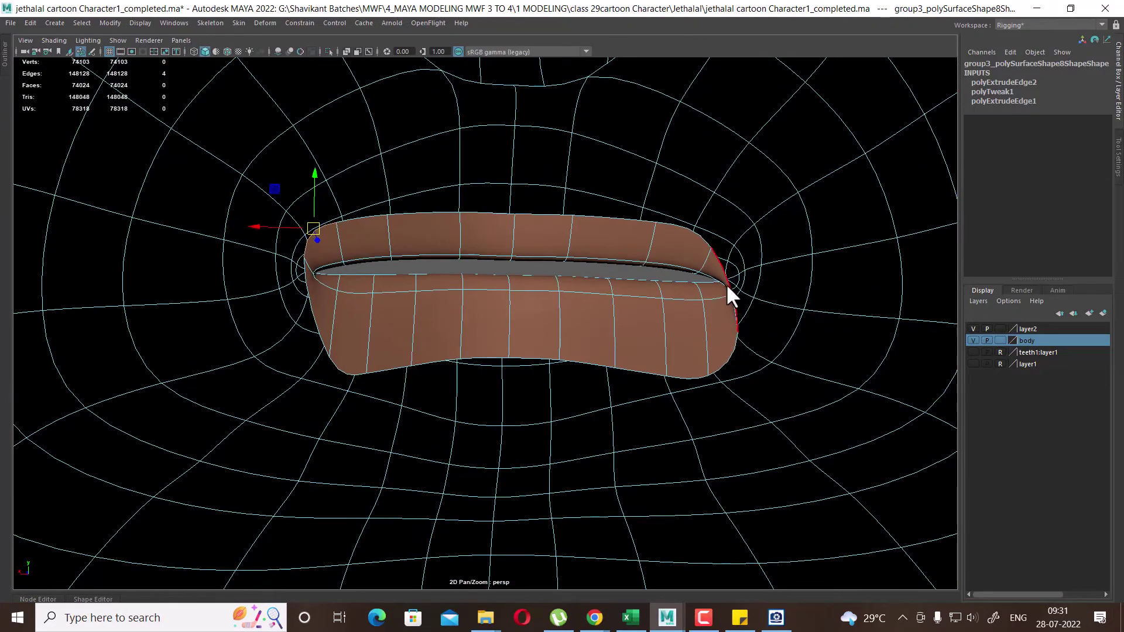
pyautogui.doubleClick(720, 265)
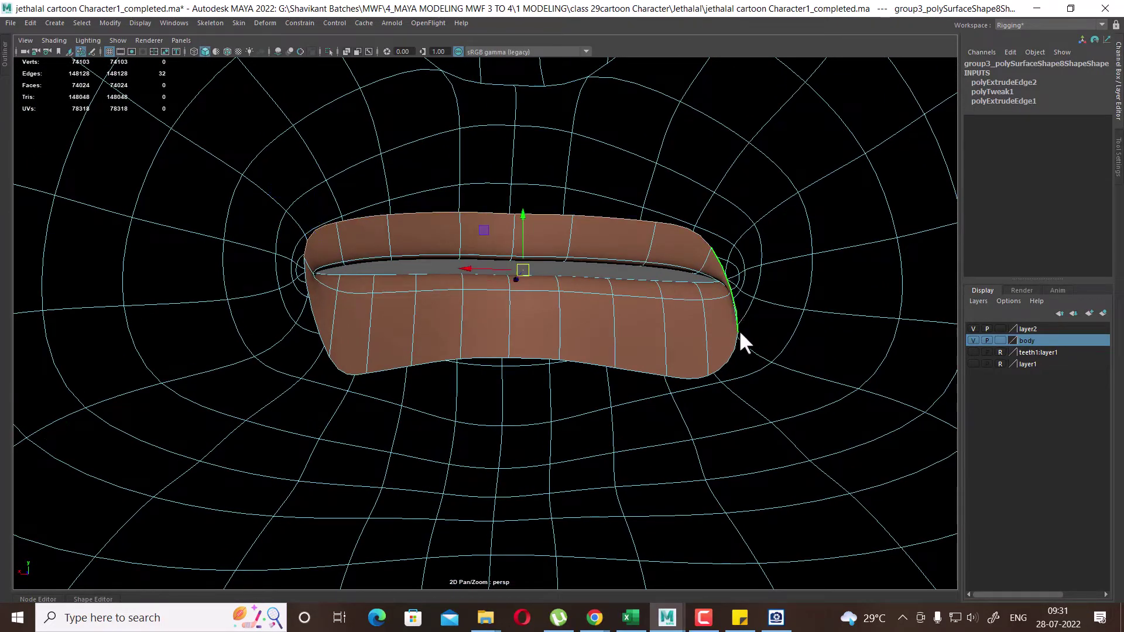
pyautogui.press('space')
pyautogui.moveTo(740, 332); pyautogui.dragTo(682, 325)
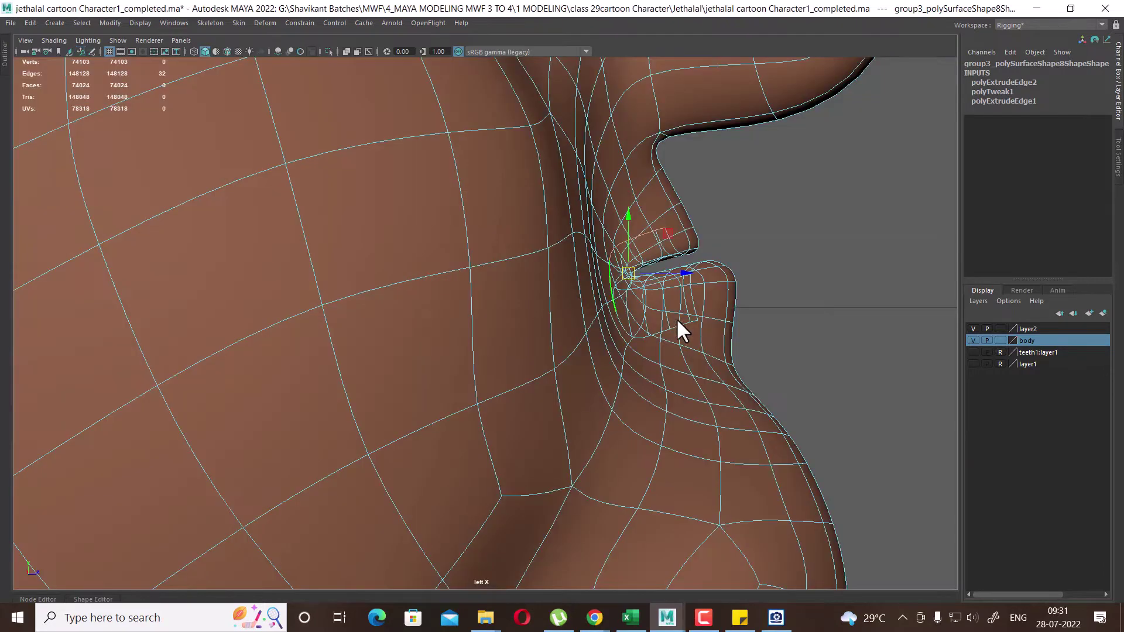
pyautogui.press('4')
pyautogui.keyDown('alt'); pyautogui.moveTo(706, 358); pyautogui.dragTo(678, 377, button='middle'); pyautogui.keyUp('alt')
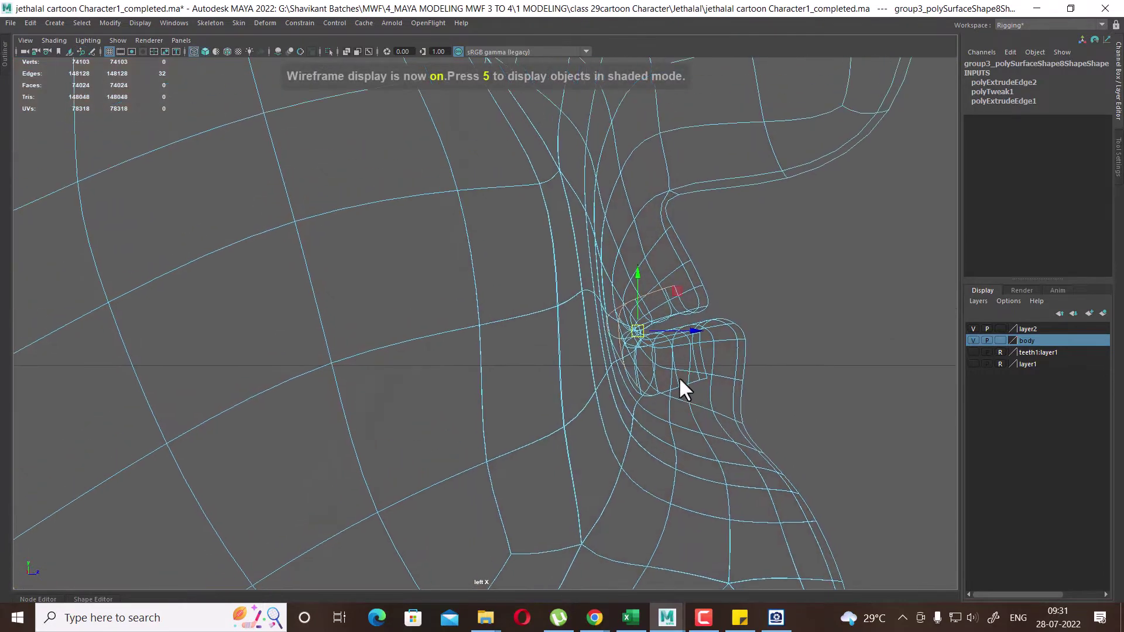
pyautogui.moveTo(640, 331); pyautogui.dragTo(637, 312)
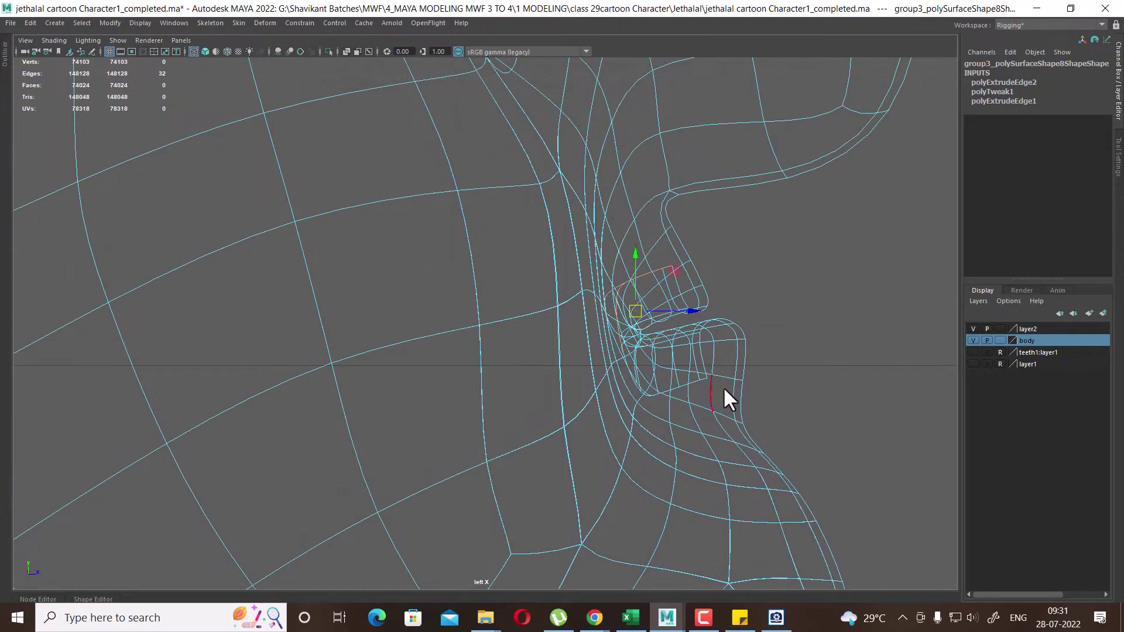
# Add the lower-lip edge loop to the selection and zoom in on the lips in left view
pyautogui.press('space')
pyautogui.moveTo(734, 379); pyautogui.dragTo(726, 328)
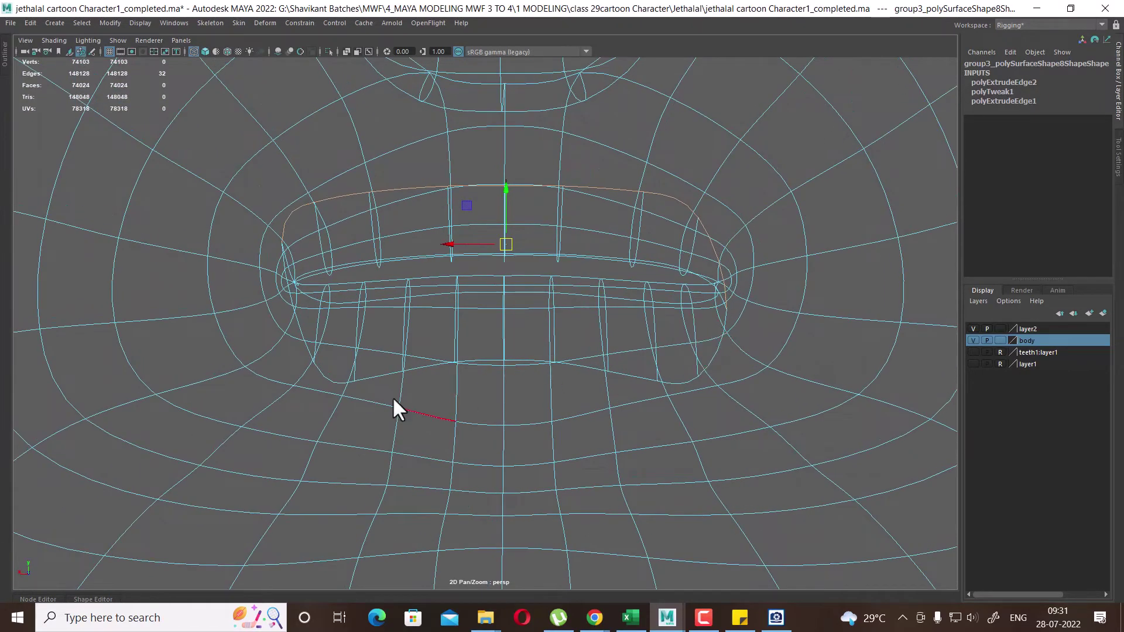
pyautogui.keyDown('alt'); pyautogui.moveTo(394, 400); pyautogui.dragTo(361, 405); pyautogui.keyUp('alt')
pyautogui.keyDown('shift'); pyautogui.doubleClick(362, 381); pyautogui.keyUp('shift')
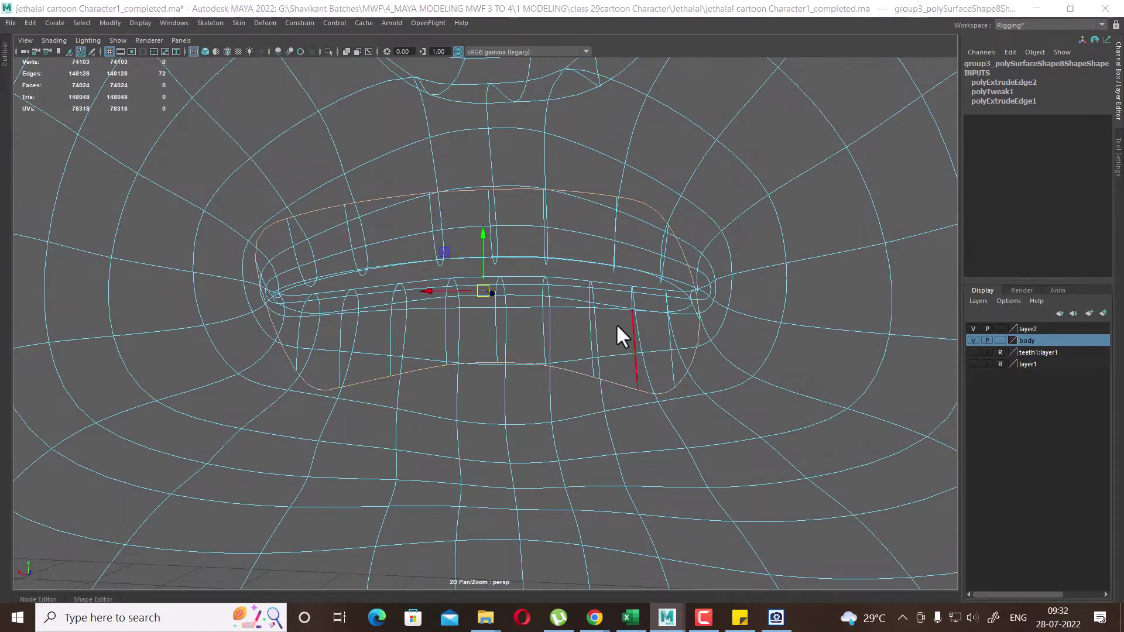
pyautogui.press('space')
pyautogui.moveTo(562, 318); pyautogui.dragTo(566, 302)
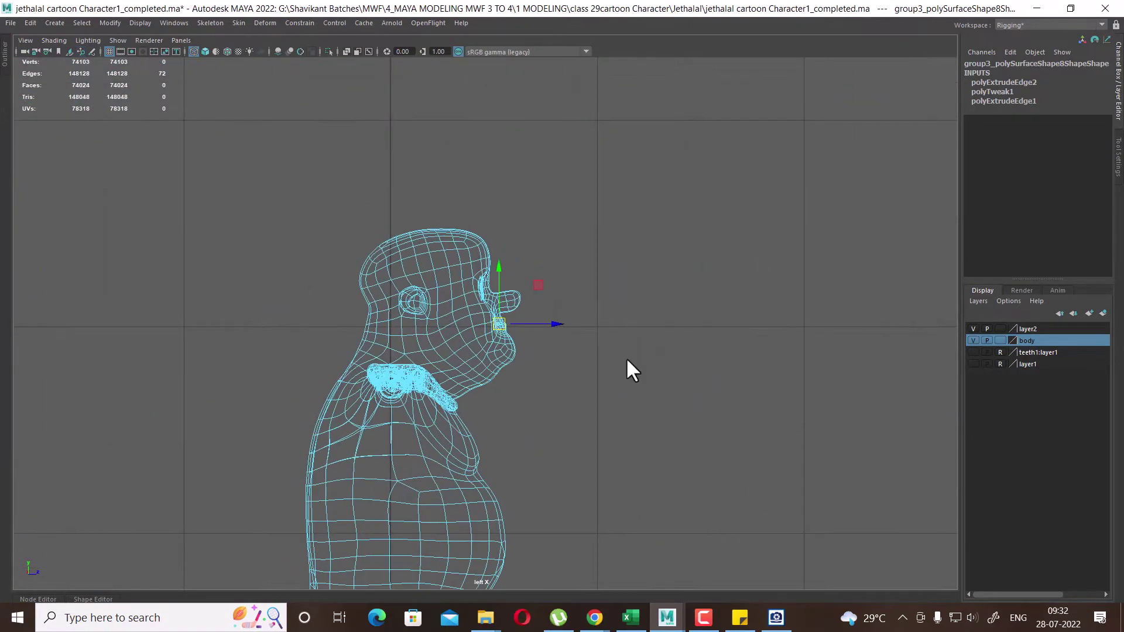
pyautogui.keyDown('alt'); pyautogui.moveTo(626, 357); pyautogui.dragTo(621, 331, button='right'); pyautogui.keyUp('alt')
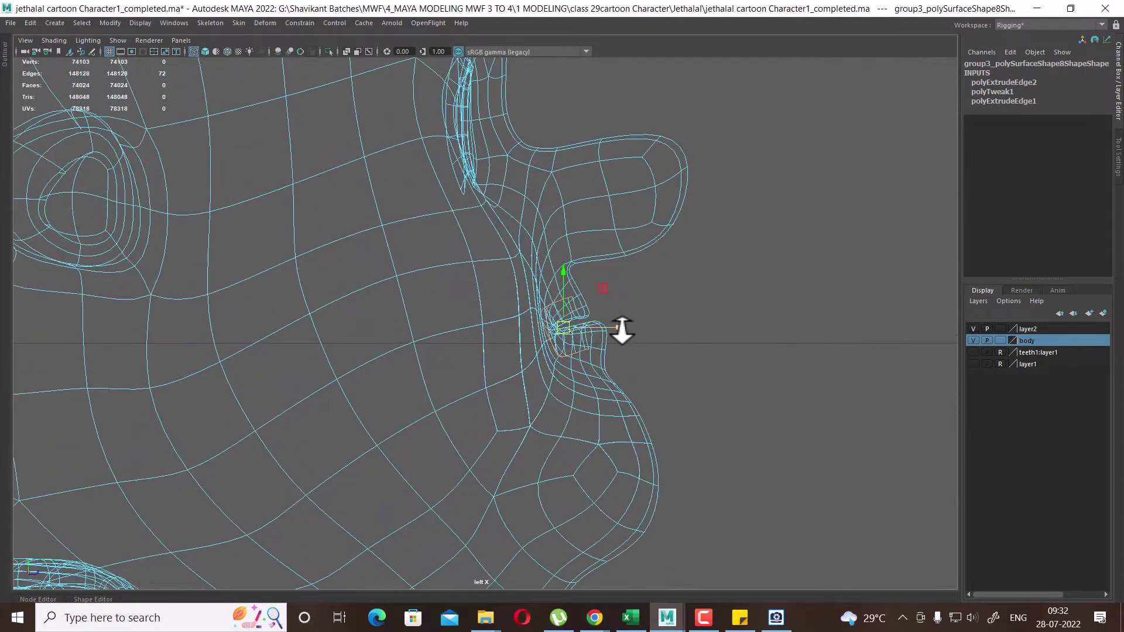
# Extrude the mouth edge loop a short way inward into the head, viewed shaded in perspective
pyautogui.hotkey('ctrl', 'e')
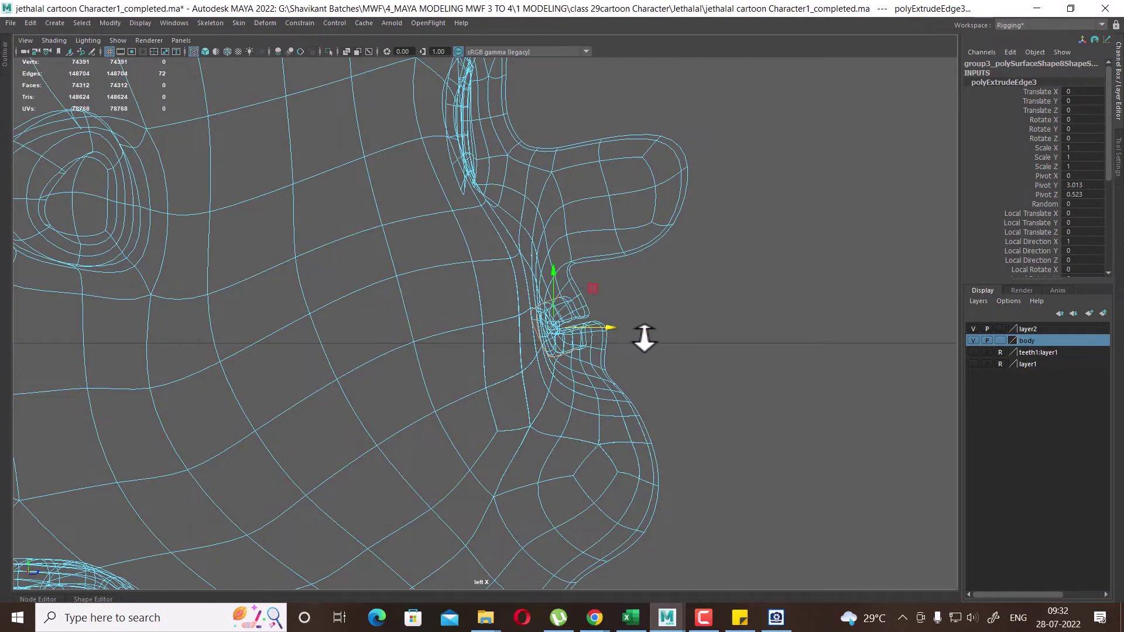
pyautogui.keyDown('alt'); pyautogui.moveTo(644, 338); pyautogui.dragTo(679, 399, button='right'); pyautogui.keyUp('alt')
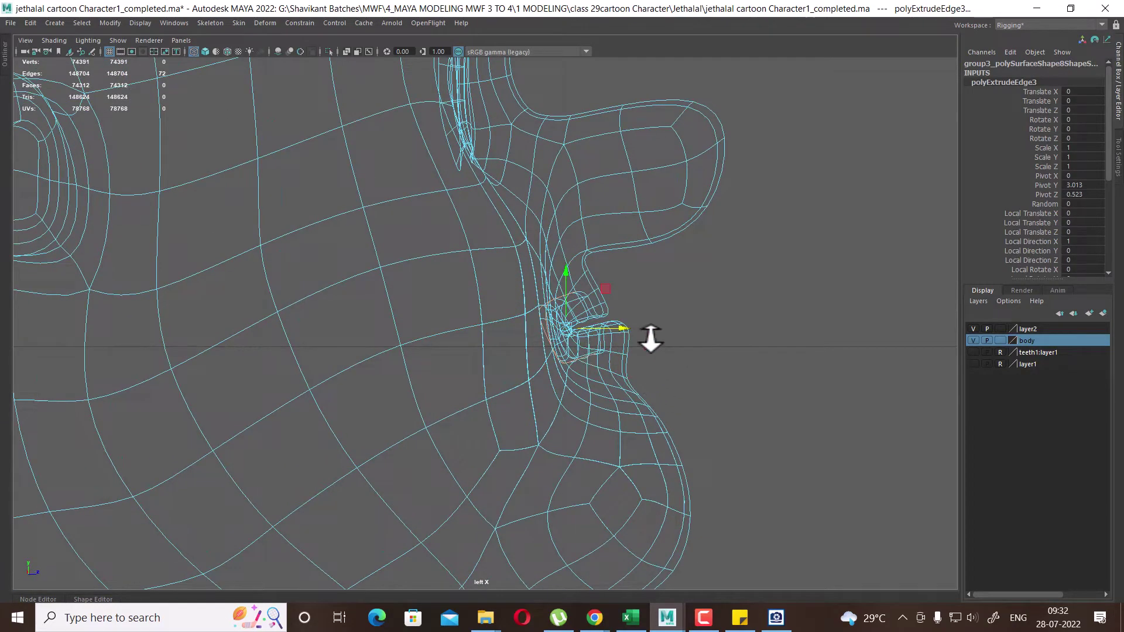
pyautogui.moveTo(621, 328)
pyautogui.mouseDown()
pyautogui.moveTo(632, 336)
pyautogui.moveTo(593, 358)
pyautogui.moveTo(687, 319)
pyautogui.moveTo(221, 444)
pyautogui.mouseUp()
pyautogui.press('space')
pyautogui.press('5')
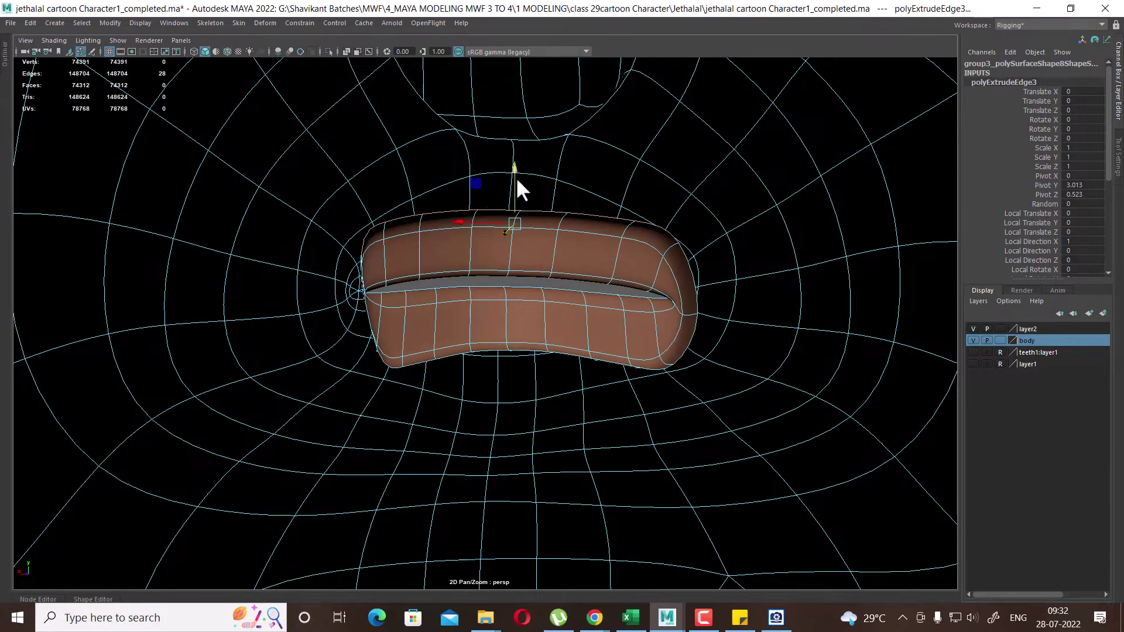
# Orbit around the lips, select another lip edge loop, and check it in wireframe side view
pyautogui.moveTo(533, 257)
pyautogui.keyDown('alt'); pyautogui.mouseDown()
pyautogui.moveTo(587, 265)
pyautogui.moveTo(461, 281)
pyautogui.moveTo(460, 290)
pyautogui.mouseUp(); pyautogui.keyUp('alt')
pyautogui.moveTo(504, 333)
pyautogui.keyDown('alt'); pyautogui.mouseDown()
pyautogui.moveTo(400, 373)
pyautogui.moveTo(385, 397)
pyautogui.mouseUp(); pyautogui.keyUp('alt')
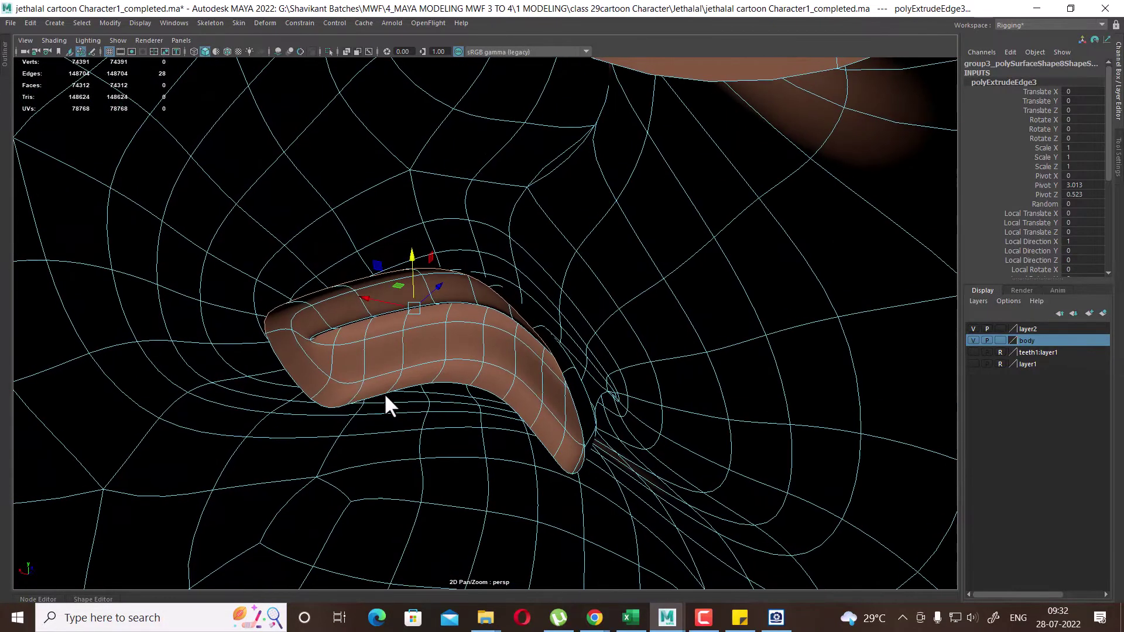
pyautogui.keyDown('shift'); pyautogui.doubleClick(334, 406); pyautogui.keyUp('shift')
pyautogui.moveTo(483, 431)
pyautogui.keyDown('alt'); pyautogui.mouseDown()
pyautogui.moveTo(694, 417)
pyautogui.moveTo(616, 359)
pyautogui.moveTo(566, 397)
pyautogui.mouseUp(); pyautogui.keyUp('alt')
pyautogui.press('space')
pyautogui.press('4')
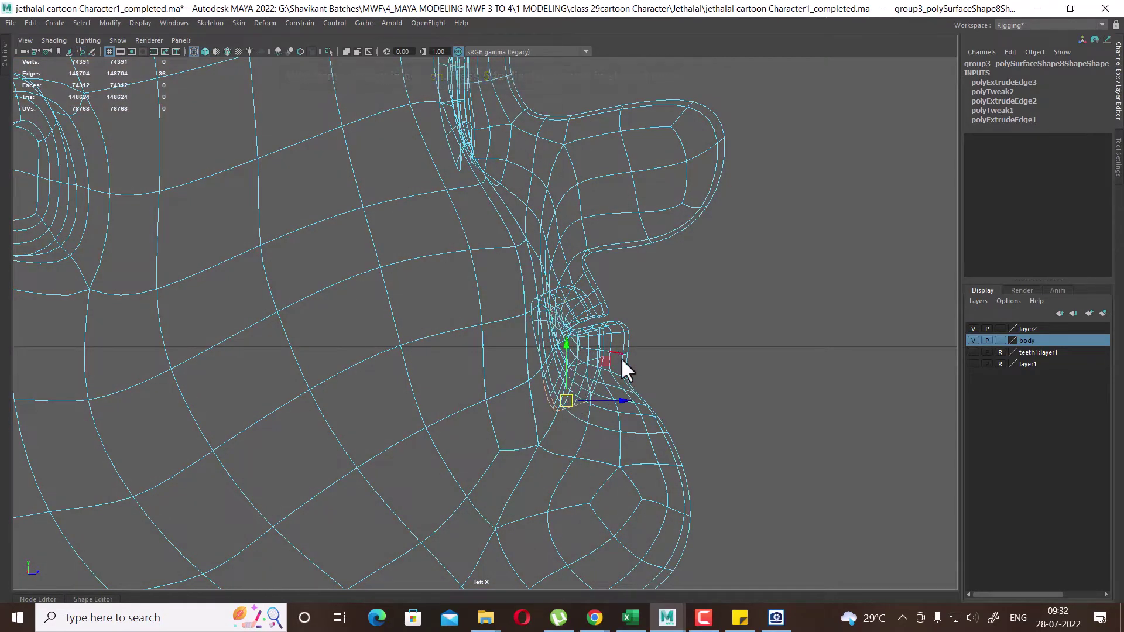
# Select the full inner lip edge loop in shaded perspective and check it in wireframe left view
pyautogui.press('space')
pyautogui.moveTo(621, 357); pyautogui.dragTo(643, 240)
pyautogui.moveTo(636, 320)
pyautogui.keyDown('alt'); pyautogui.mouseDown()
pyautogui.moveTo(651, 312)
pyautogui.moveTo(646, 274)
pyautogui.mouseUp(); pyautogui.keyUp('alt')
pyautogui.press('5')
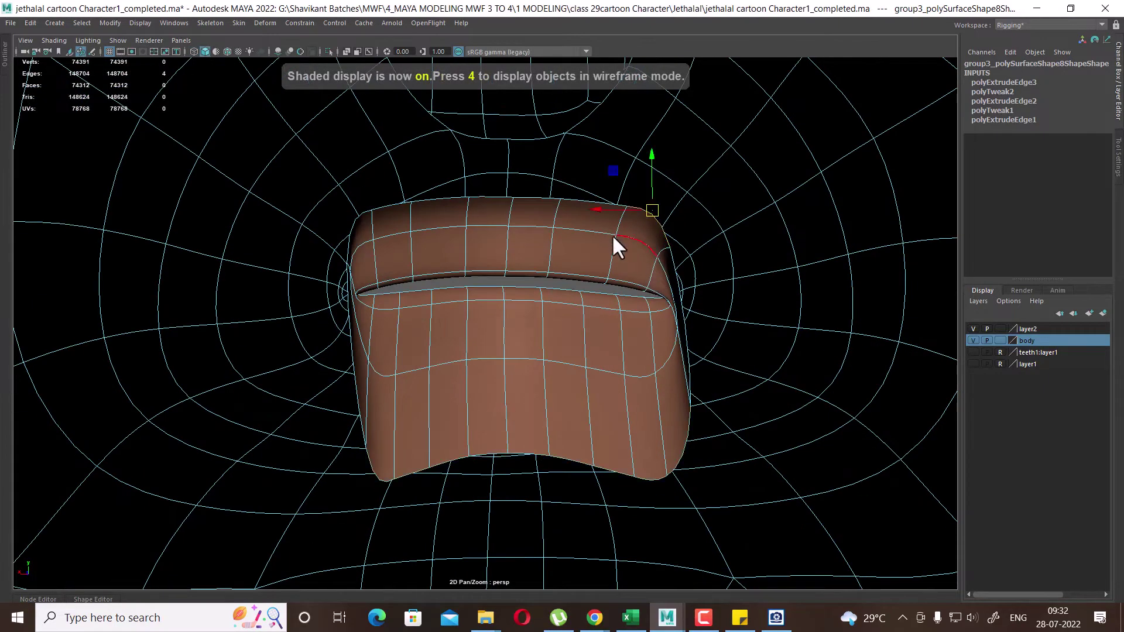
pyautogui.keyDown('alt'); pyautogui.moveTo(612, 234); pyautogui.dragTo(330, 238); pyautogui.keyUp('alt')
pyautogui.doubleClick(293, 209)
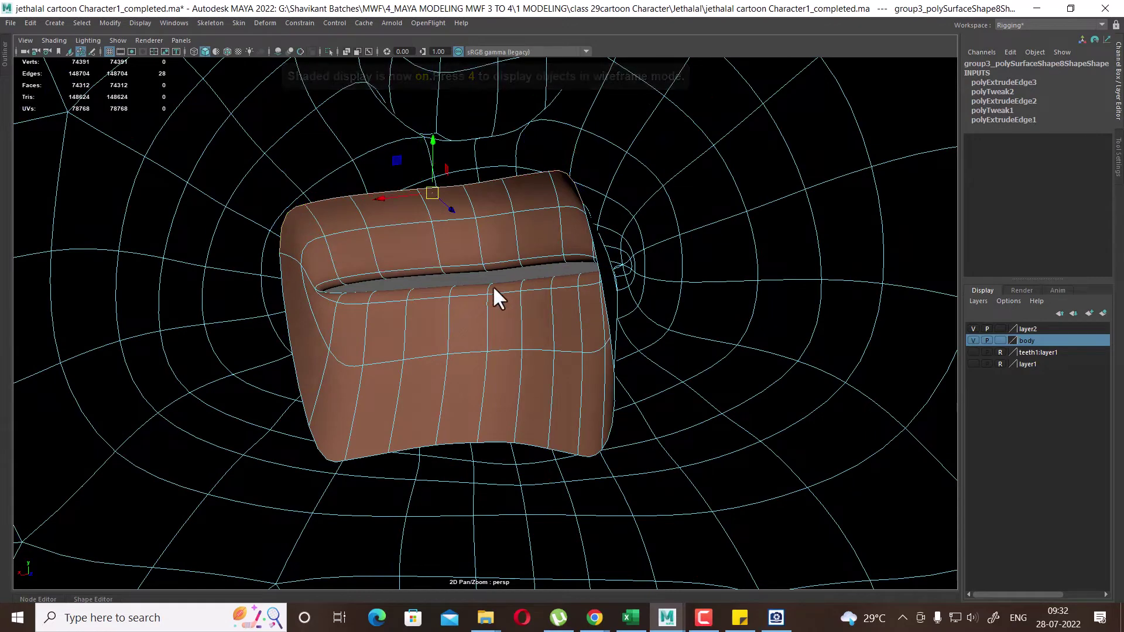
pyautogui.press('space')
pyautogui.click(468, 272)
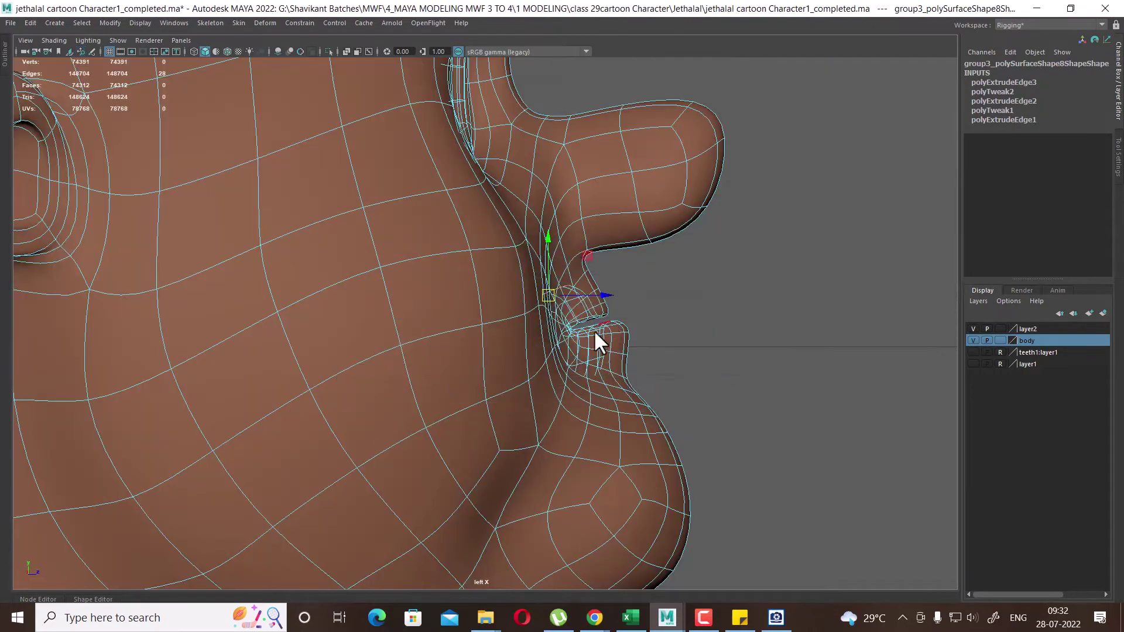
pyautogui.press('4')
pyautogui.moveTo(557, 296); pyautogui.dragTo(549, 288)
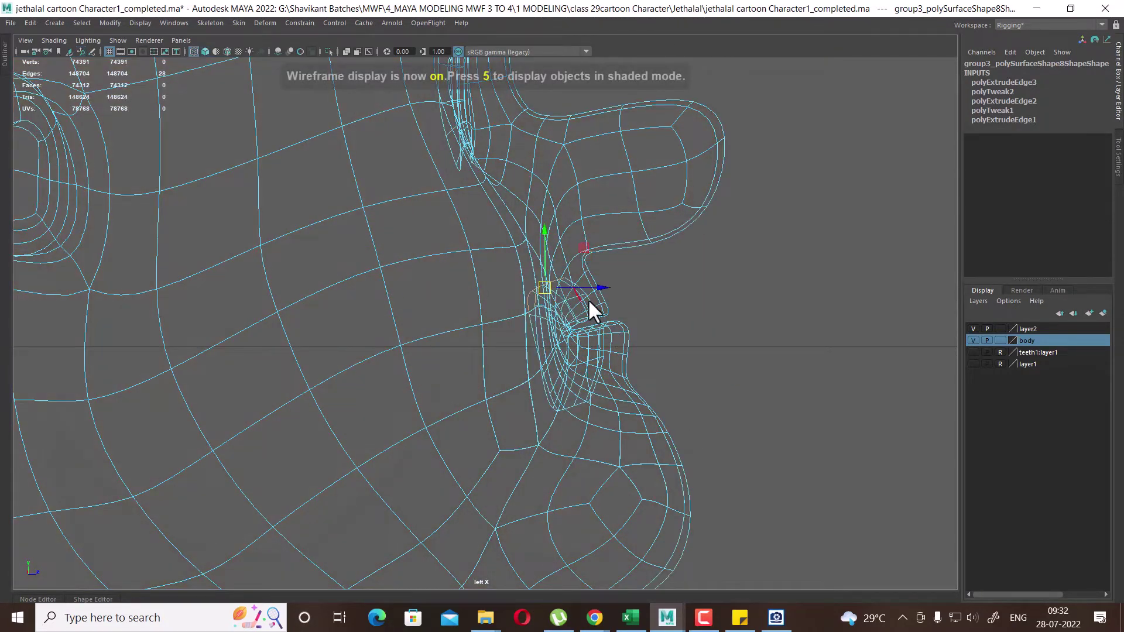
# Show the hidden teeth and gums, try pulling lip edges inward, then undo
pyautogui.hotkey('ctrl', 'shift', 'h')
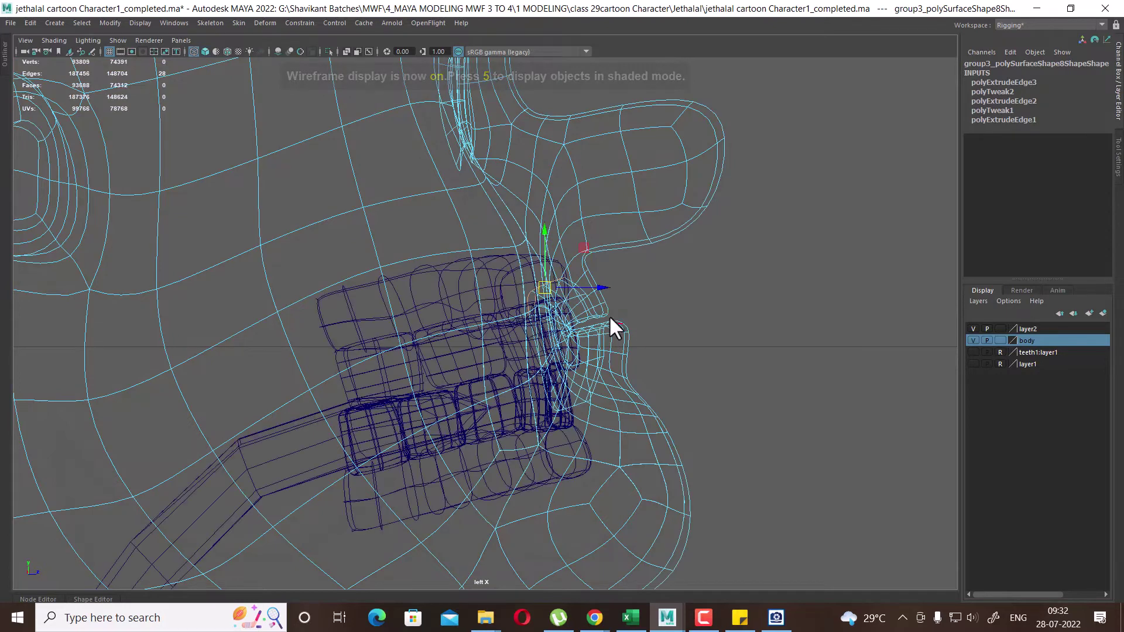
pyautogui.moveTo(546, 288); pyautogui.dragTo(518, 252)
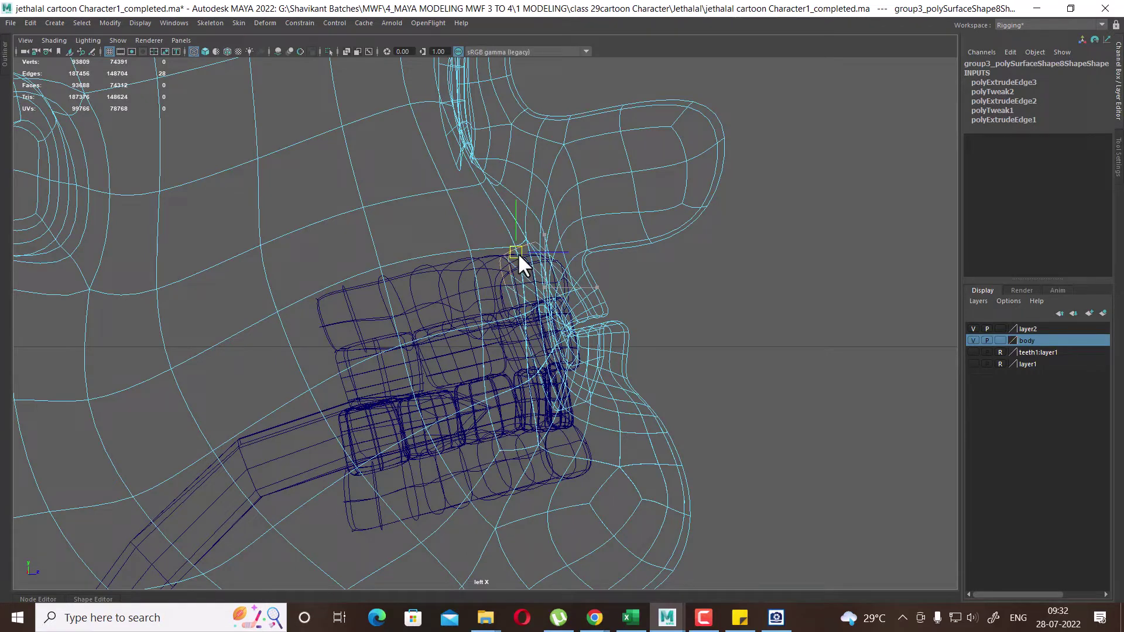
pyautogui.keyDown('shift'); pyautogui.moveTo(515, 249); pyautogui.dragTo(471, 231); pyautogui.keyUp('shift')
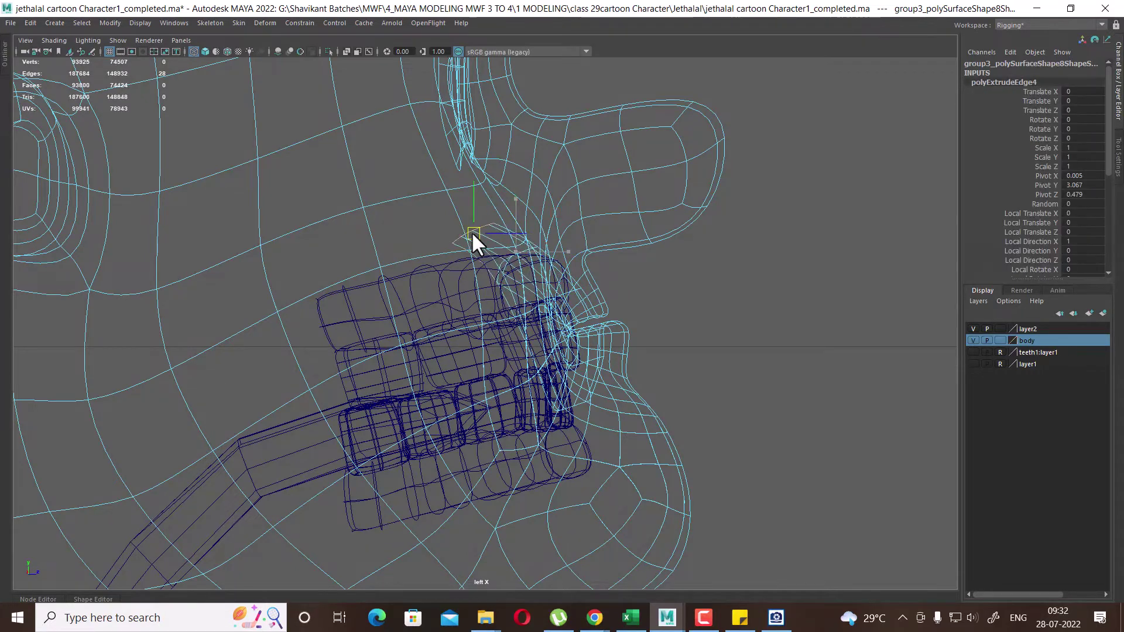
pyautogui.hotkey('ctrl', 'z')
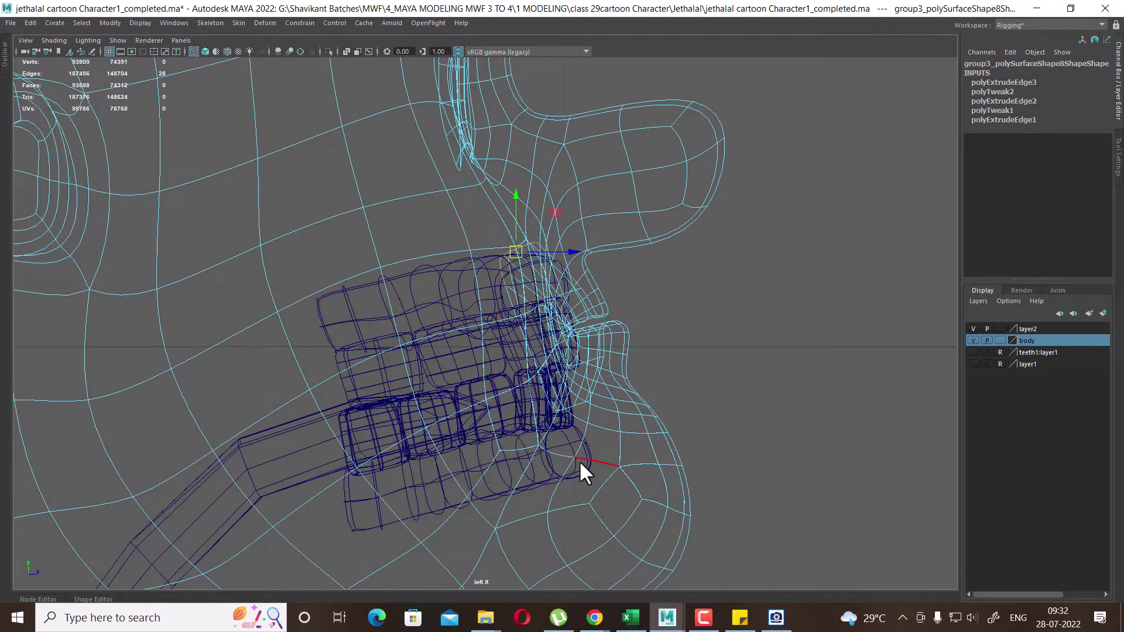
# Extrude the mouth loop further inward and move the upper loop back over the teeth
pyautogui.doubleClick(510, 296)
pyautogui.keyDown('shift'); pyautogui.moveTo(597, 329); pyautogui.dragTo(582, 328); pyautogui.keyUp('shift')
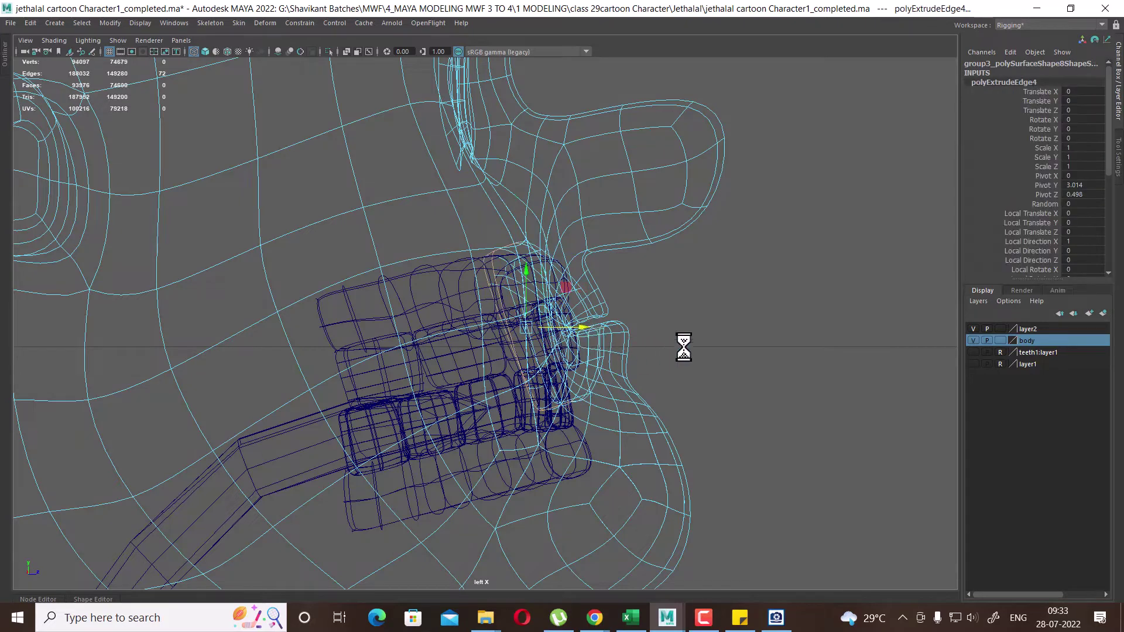
pyautogui.doubleClick(598, 319)
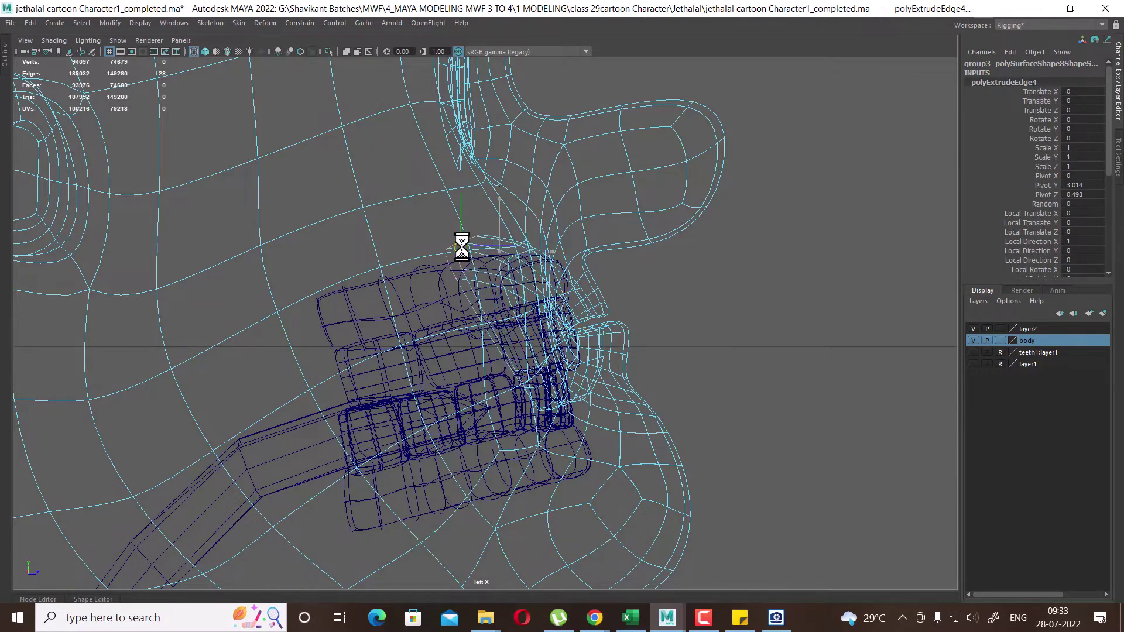
pyautogui.moveTo(504, 254); pyautogui.dragTo(389, 256)
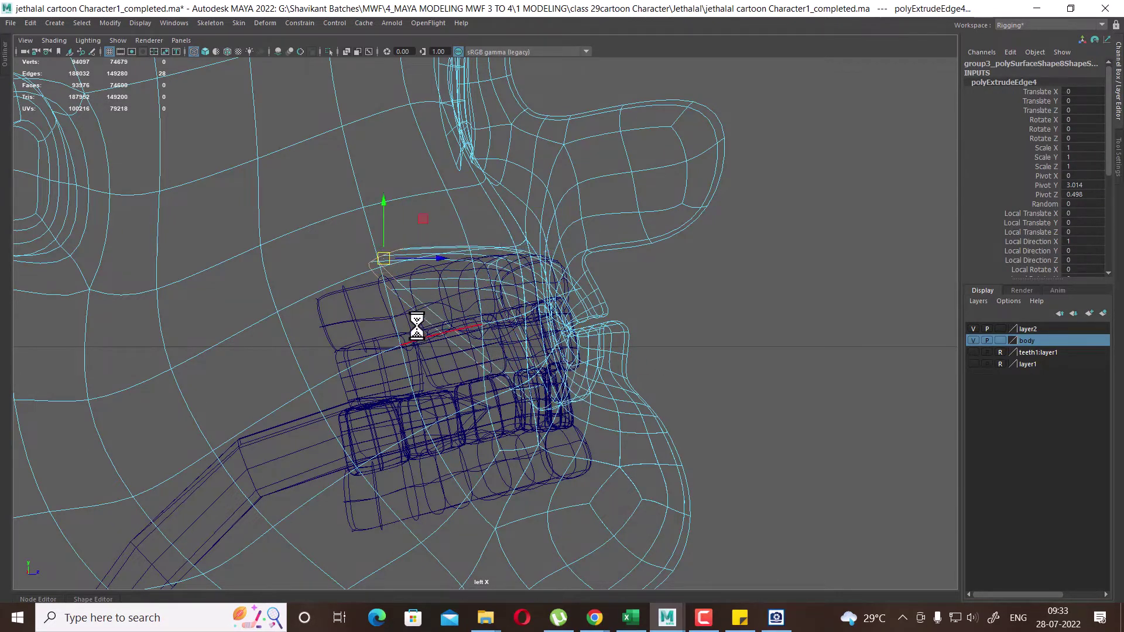
# Move the lower loop below the gums toward the throat and extrude it behind the teeth
pyautogui.doubleClick(408, 305)
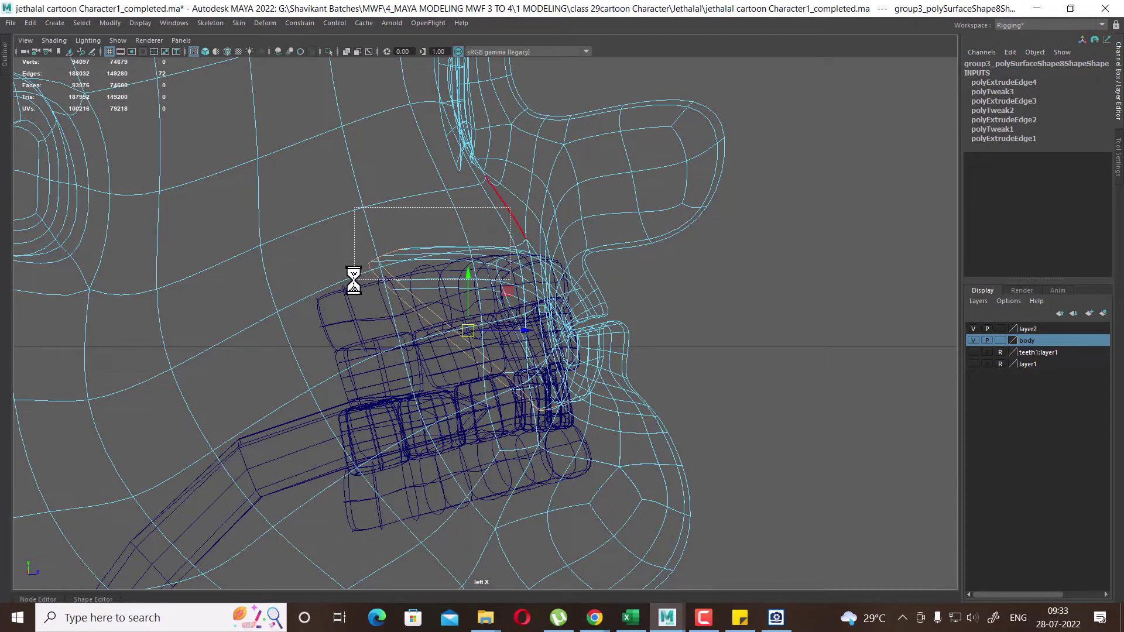
pyautogui.moveTo(550, 400); pyautogui.dragTo(576, 490)
pyautogui.keyDown('alt'); pyautogui.moveTo(575, 492); pyautogui.dragTo(597, 382, button='middle'); pyautogui.keyUp('alt')
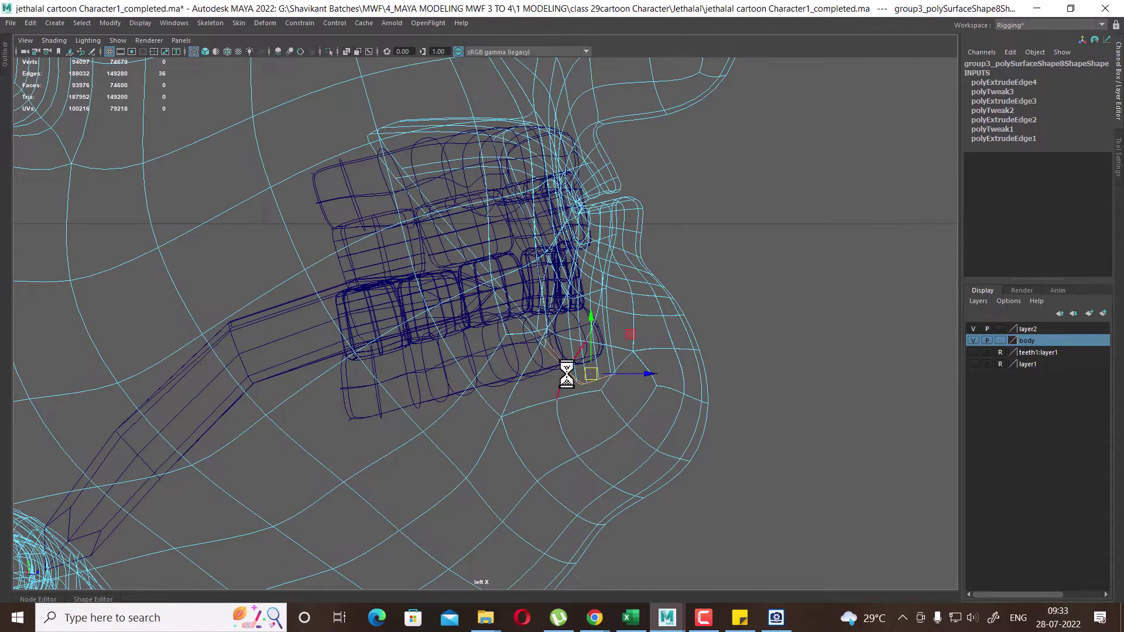
pyautogui.moveTo(567, 375)
pyautogui.mouseDown()
pyautogui.moveTo(517, 314)
pyautogui.moveTo(549, 331)
pyautogui.mouseUp()
pyautogui.keyDown('shift'); pyautogui.moveTo(491, 253); pyautogui.dragTo(357, 145); pyautogui.keyUp('shift')
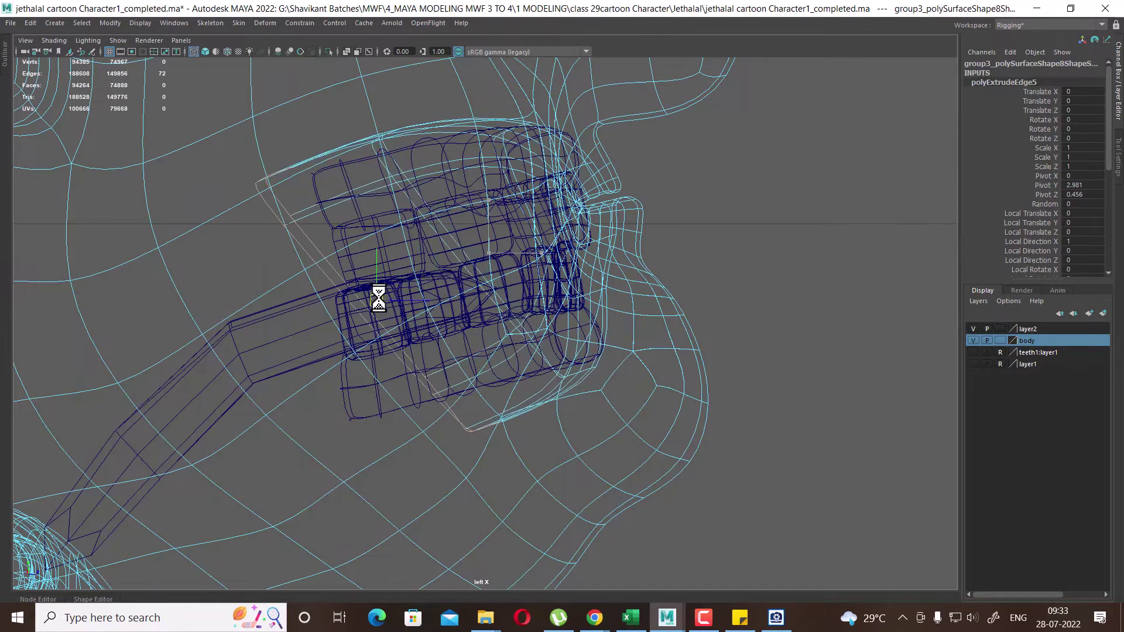
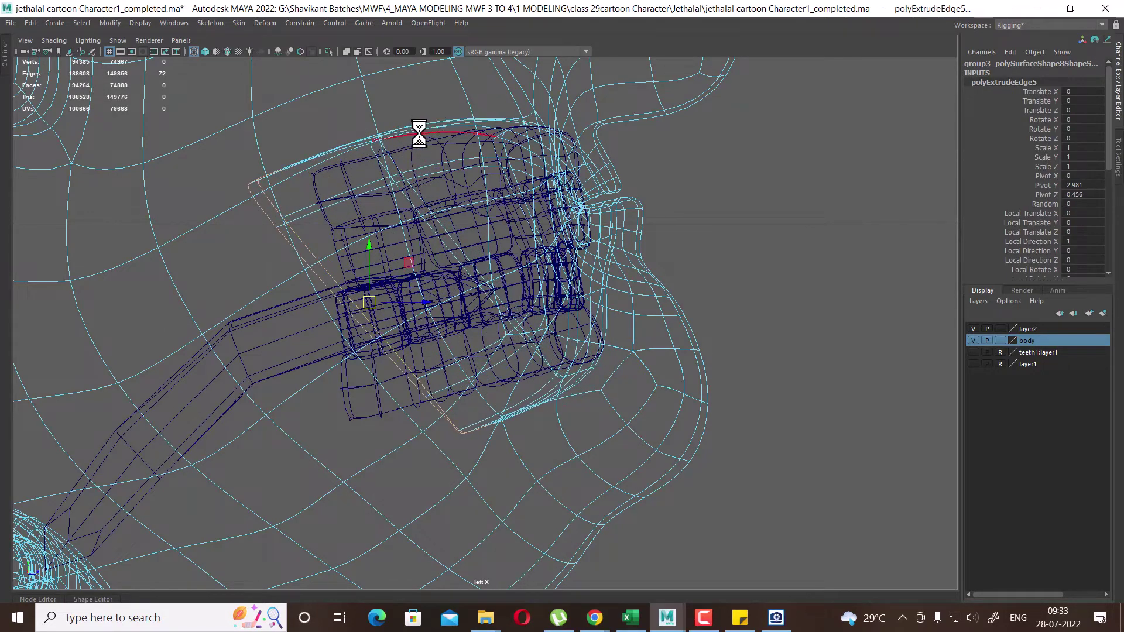
# Pull the throat's lower edge loop down and back, then view in shaded perspective
pyautogui.doubleClick(491, 399)
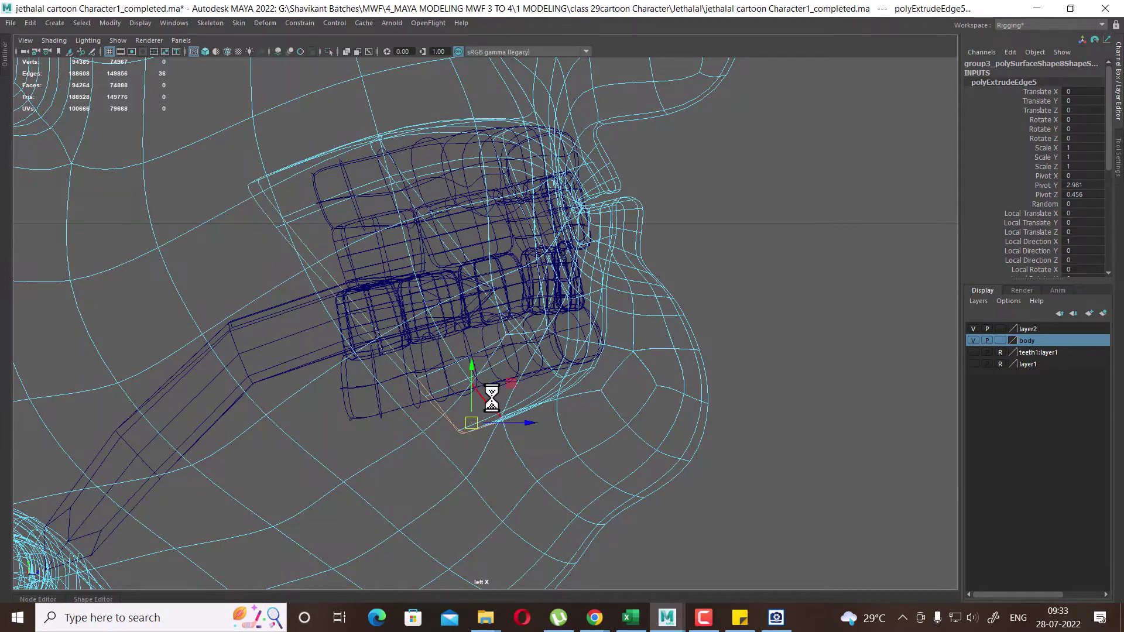
pyautogui.moveTo(470, 430); pyautogui.dragTo(385, 467)
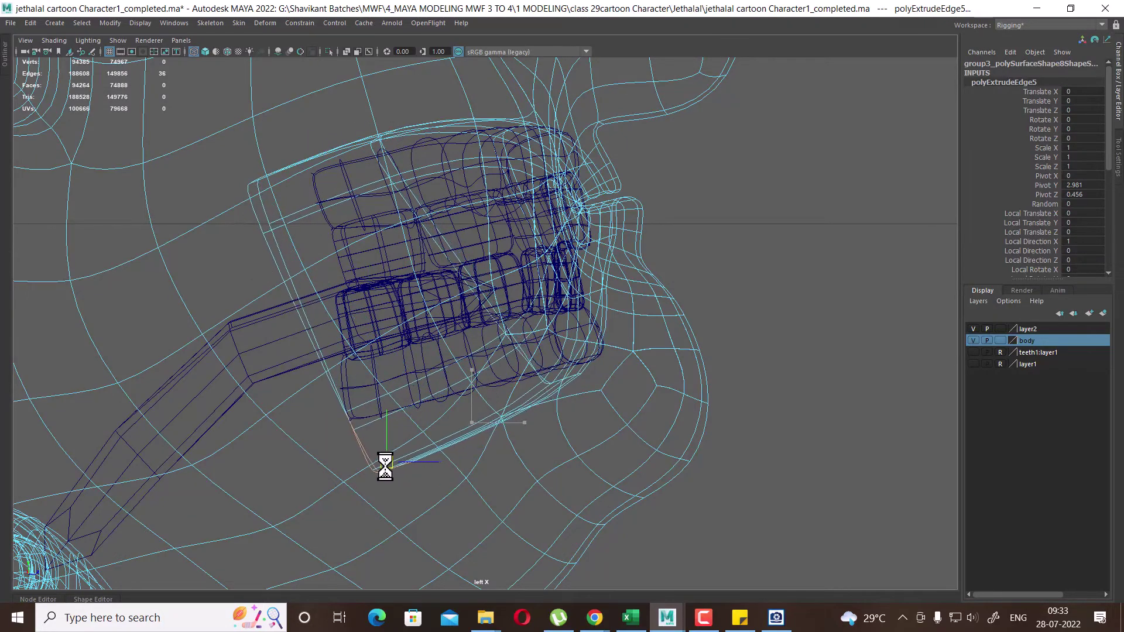
pyautogui.press('space')
pyautogui.moveTo(553, 402)
pyautogui.mouseDown()
pyautogui.moveTo(584, 350)
pyautogui.moveTo(566, 371)
pyautogui.moveTo(560, 354)
pyautogui.moveTo(355, 351)
pyautogui.mouseUp()
pyautogui.press('5')
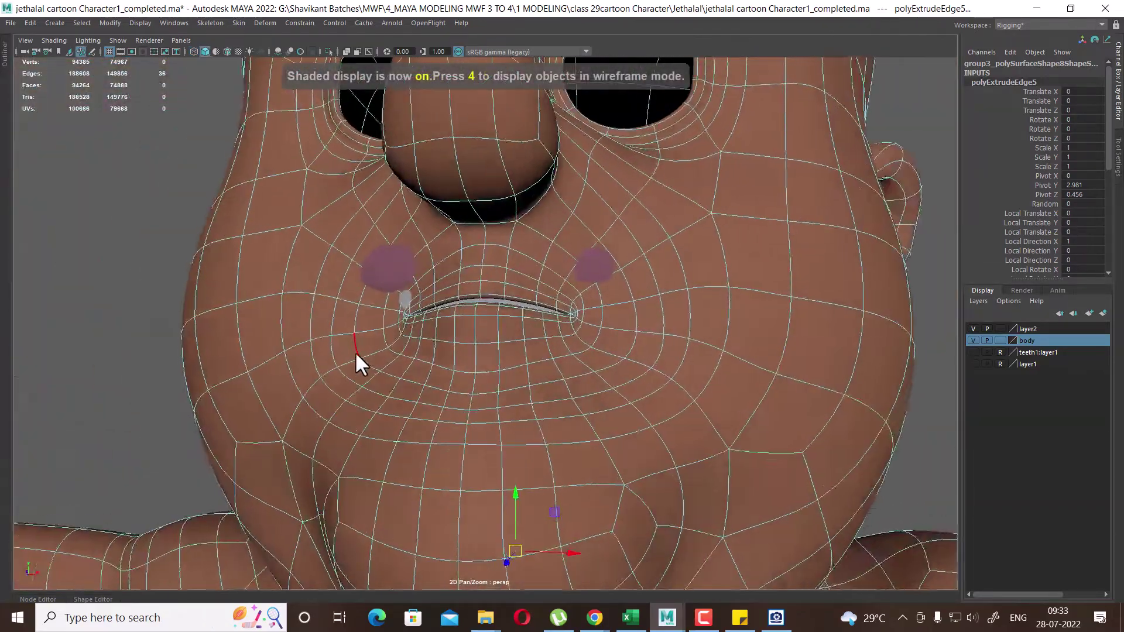
# Narrow the mouth cavity strip's edge loops sideways, scaling them in X
pyautogui.scroll(2, 360, 353)
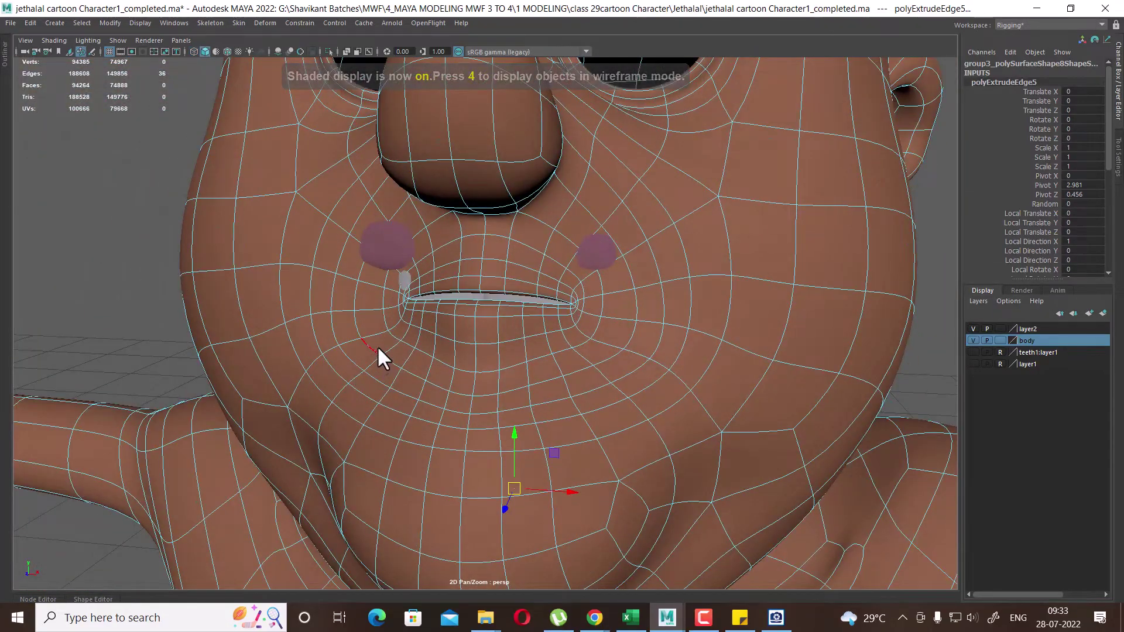
pyautogui.keyDown('alt'); pyautogui.moveTo(565, 364); pyautogui.dragTo(483, 351); pyautogui.keyUp('alt')
pyautogui.scroll(5, 389, 332)
pyautogui.scroll(-3, 380, 340)
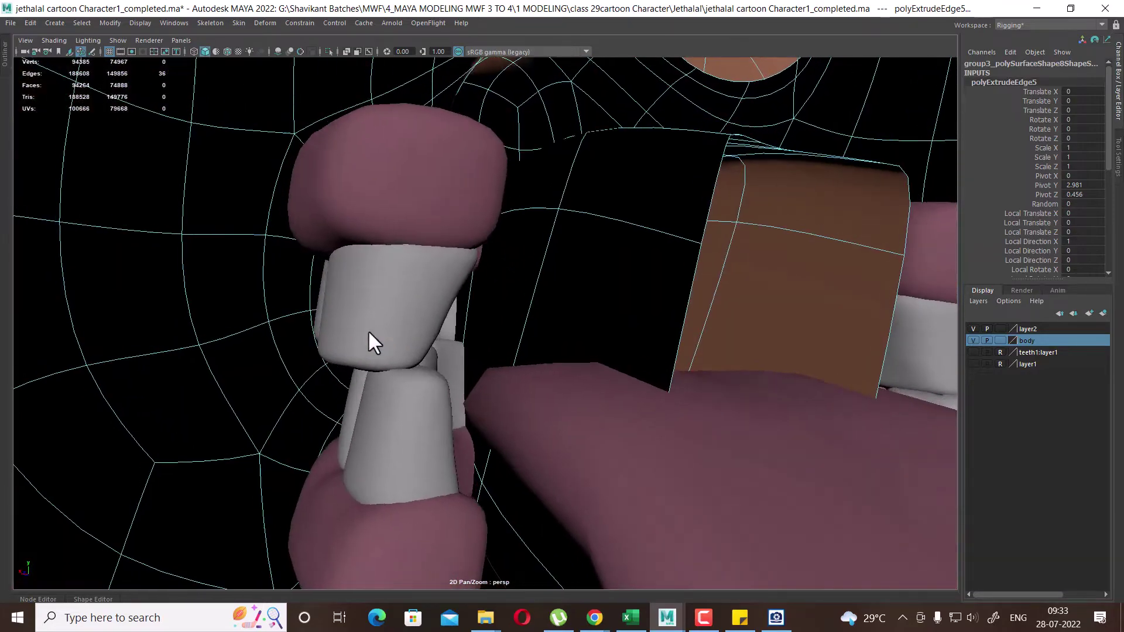
pyautogui.moveTo(372, 344)
pyautogui.keyDown('alt'); pyautogui.mouseDown()
pyautogui.moveTo(354, 359)
pyautogui.moveTo(533, 377)
pyautogui.moveTo(509, 376)
pyautogui.moveTo(577, 366)
pyautogui.moveTo(466, 339)
pyautogui.mouseUp(); pyautogui.keyUp('alt')
pyautogui.click(448, 321)
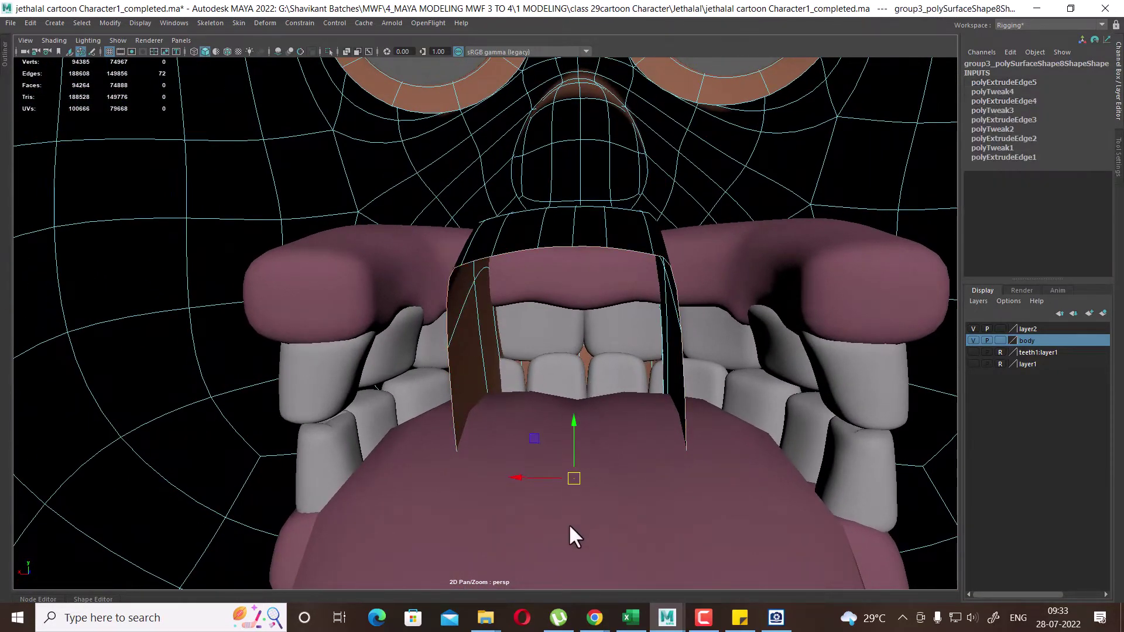
pyautogui.moveTo(522, 479)
pyautogui.mouseDown()
pyautogui.moveTo(454, 480)
pyautogui.moveTo(483, 471)
pyautogui.mouseUp()
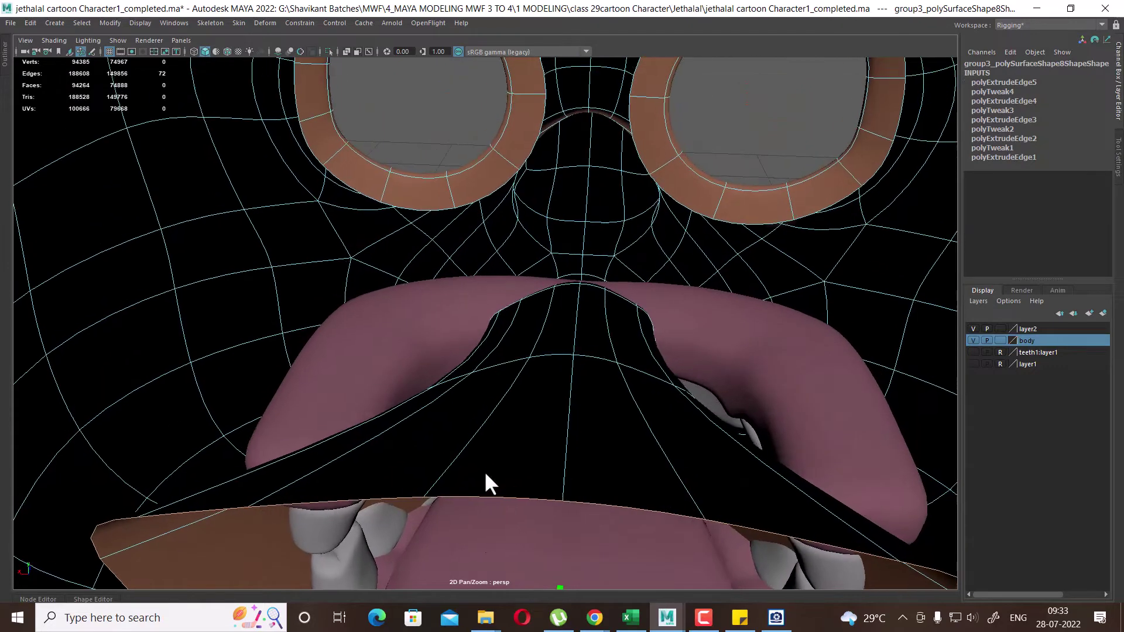
pyautogui.doubleClick(543, 356)
pyautogui.moveTo(522, 436)
pyautogui.mouseDown()
pyautogui.moveTo(388, 454)
pyautogui.moveTo(509, 432)
pyautogui.moveTo(534, 387)
pyautogui.moveTo(410, 383)
pyautogui.moveTo(422, 380)
pyautogui.mouseUp()
pyautogui.doubleClick(573, 351)
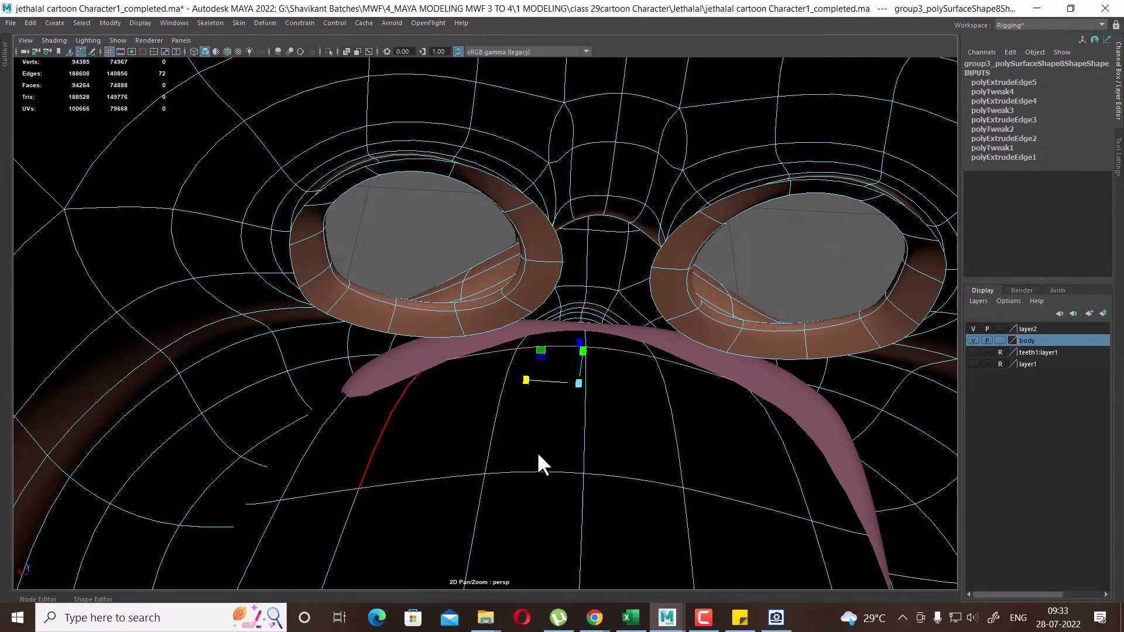
pyautogui.moveTo(539, 460)
pyautogui.keyDown('alt'); pyautogui.mouseDown()
pyautogui.moveTo(519, 374)
pyautogui.moveTo(549, 441)
pyautogui.moveTo(566, 416)
pyautogui.moveTo(509, 394)
pyautogui.moveTo(542, 386)
pyautogui.moveTo(535, 364)
pyautogui.moveTo(532, 384)
pyautogui.moveTo(765, 410)
pyautogui.moveTo(680, 459)
pyautogui.mouseUp(); pyautogui.keyUp('alt')
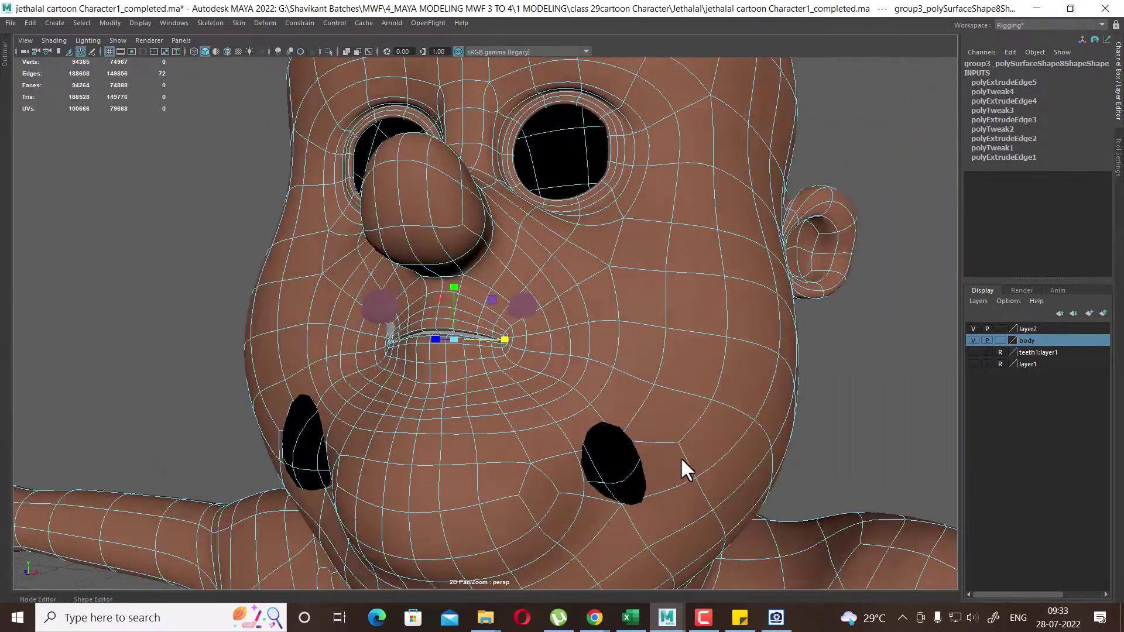
pyautogui.doubleClick(629, 481)
pyautogui.keyDown('alt'); pyautogui.moveTo(544, 532); pyautogui.dragTo(354, 507); pyautogui.keyUp('alt')
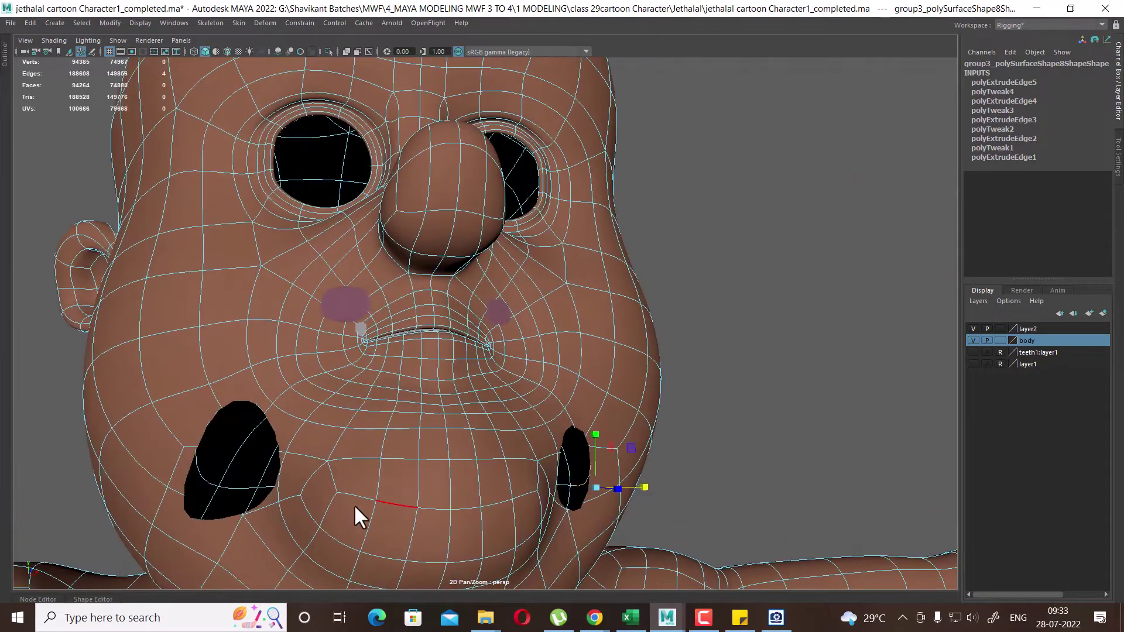
pyautogui.keyDown('shift'); pyautogui.doubleClick(206, 486); pyautogui.keyUp('shift')
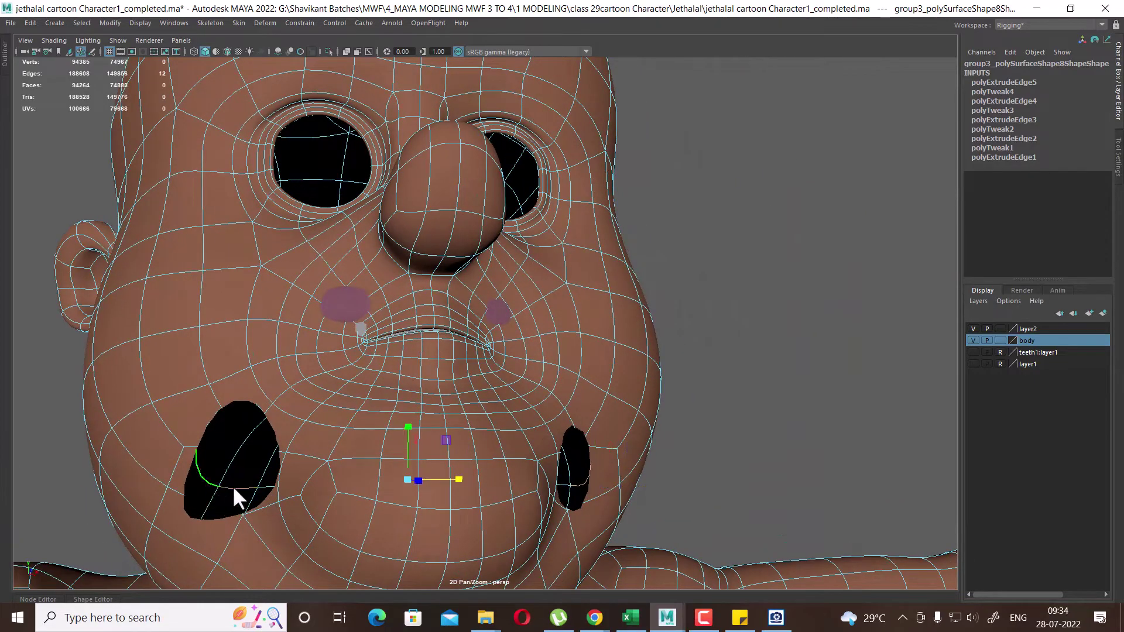
pyautogui.keyDown('alt'); pyautogui.moveTo(233, 486); pyautogui.dragTo(511, 436); pyautogui.keyUp('alt')
pyautogui.scroll(5, 329, 433)
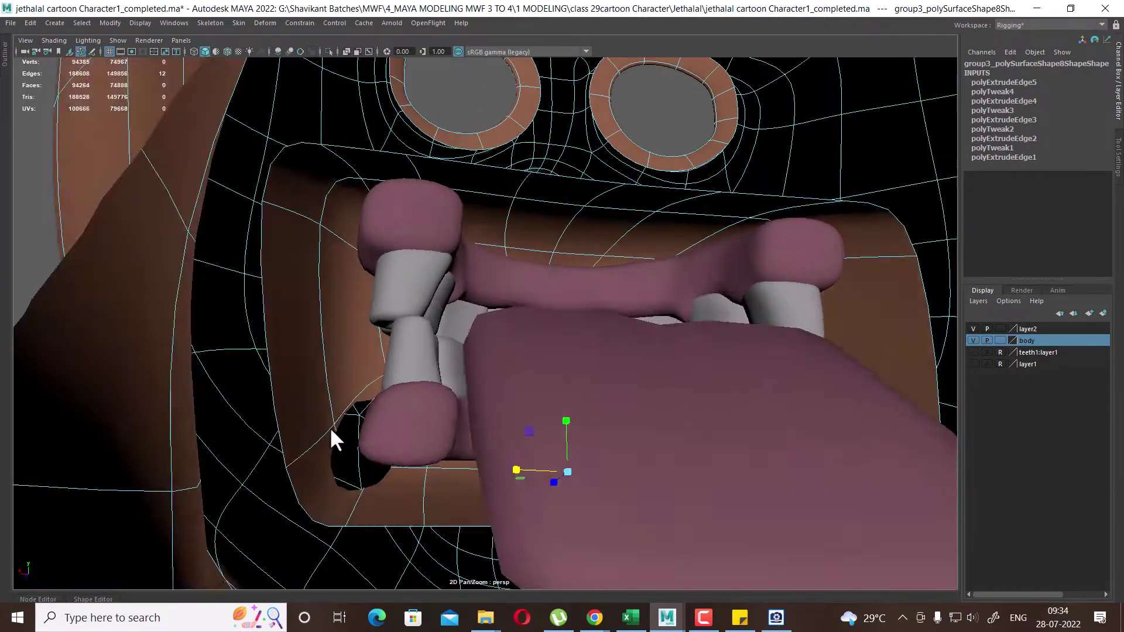
pyautogui.scroll(2, 325, 431)
pyautogui.scroll(2, 325, 430)
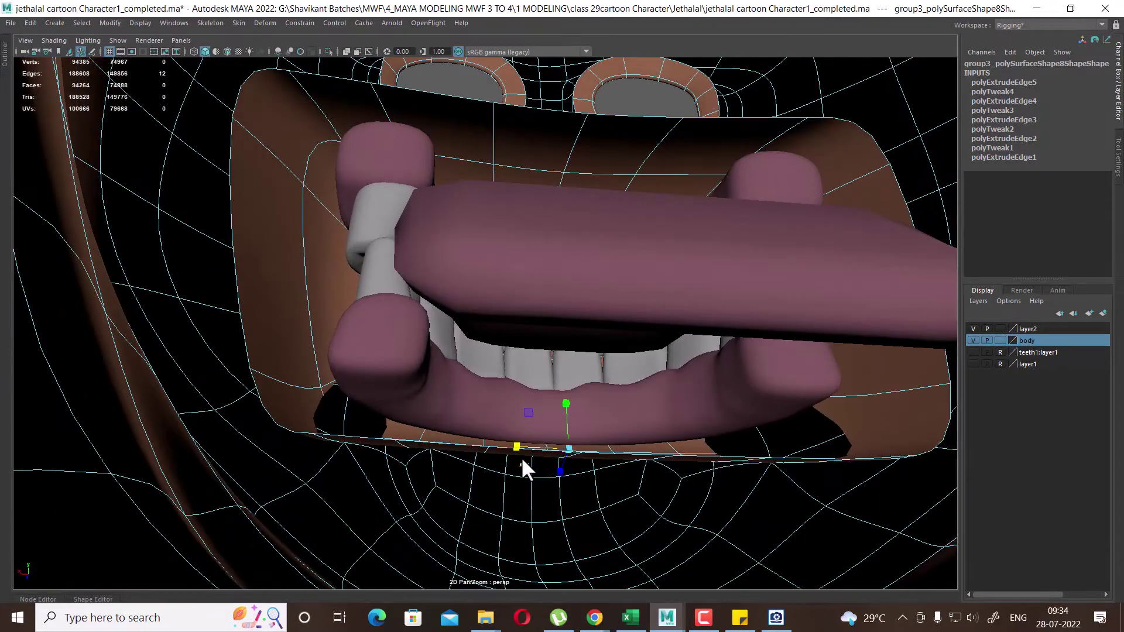
pyautogui.keyDown('alt'); pyautogui.moveTo(532, 451); pyautogui.dragTo(610, 445); pyautogui.keyUp('alt')
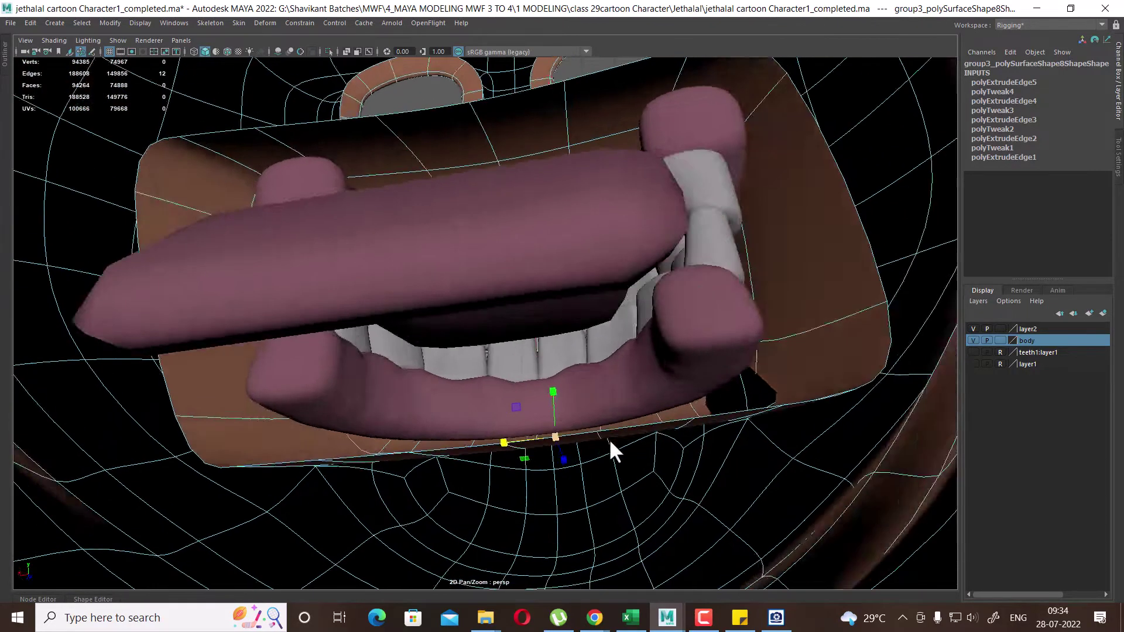
pyautogui.keyDown('alt'); pyautogui.moveTo(609, 437); pyautogui.dragTo(468, 463, button='right'); pyautogui.keyUp('alt')
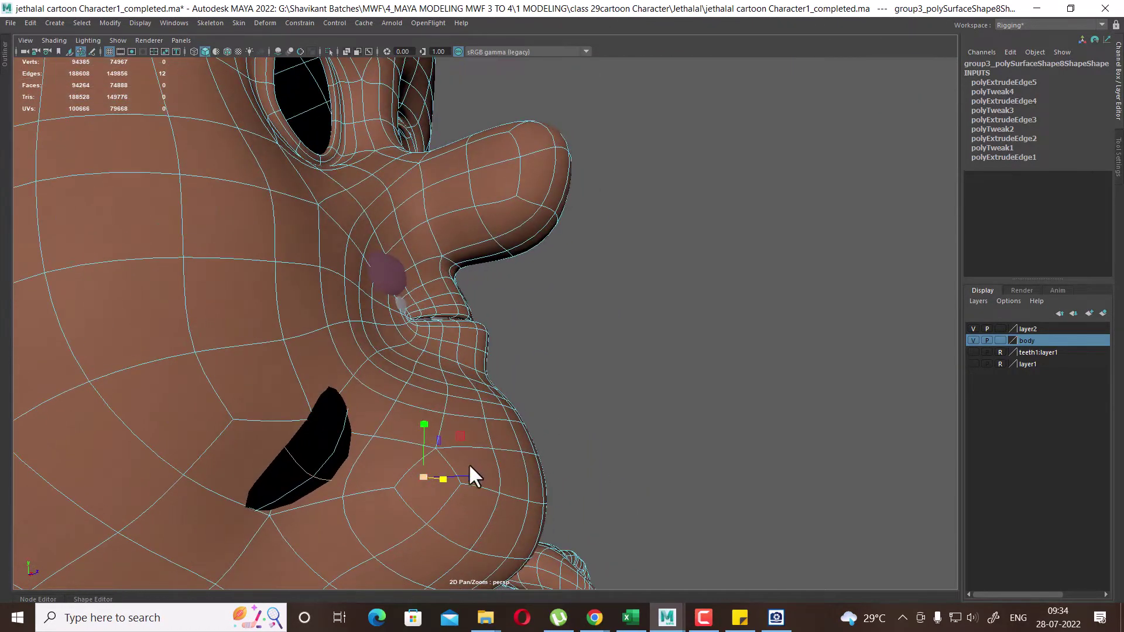
pyautogui.keyDown('shift'); pyautogui.doubleClick(323, 483); pyautogui.keyUp('shift')
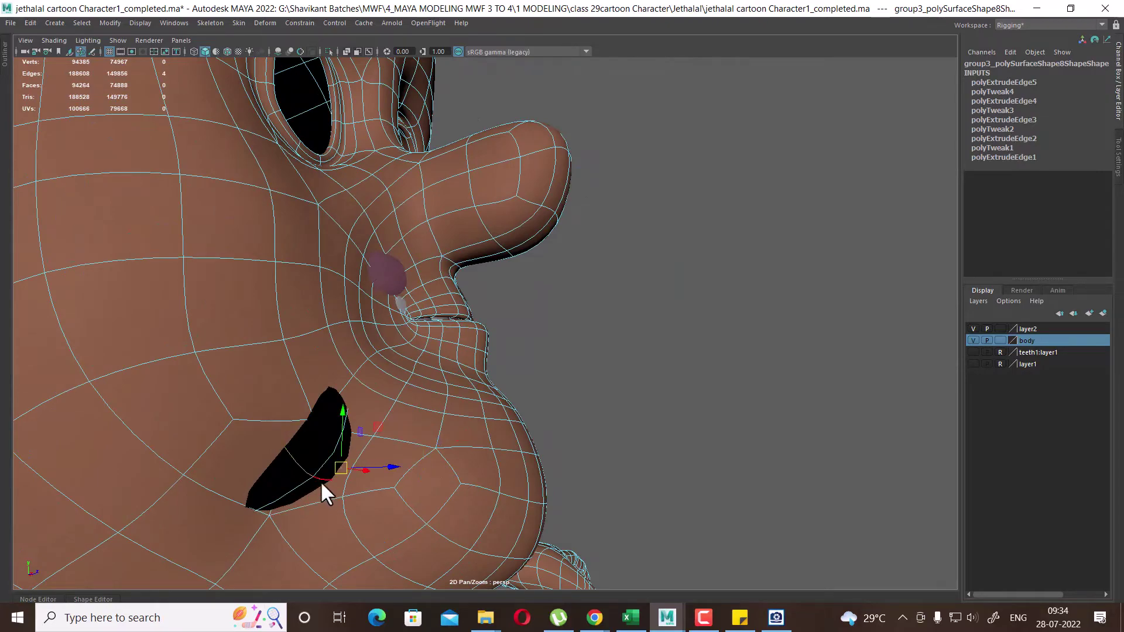
pyautogui.moveTo(321, 480)
pyautogui.keyDown('alt'); pyautogui.mouseDown()
pyautogui.moveTo(294, 479)
pyautogui.moveTo(405, 455)
pyautogui.mouseUp(); pyautogui.keyUp('alt')
pyautogui.keyDown('alt'); pyautogui.moveTo(405, 455); pyautogui.dragTo(429, 453, button='right'); pyautogui.keyUp('alt')
pyautogui.keyDown('alt'); pyautogui.moveTo(428, 453); pyautogui.dragTo(427, 429); pyautogui.keyUp('alt')
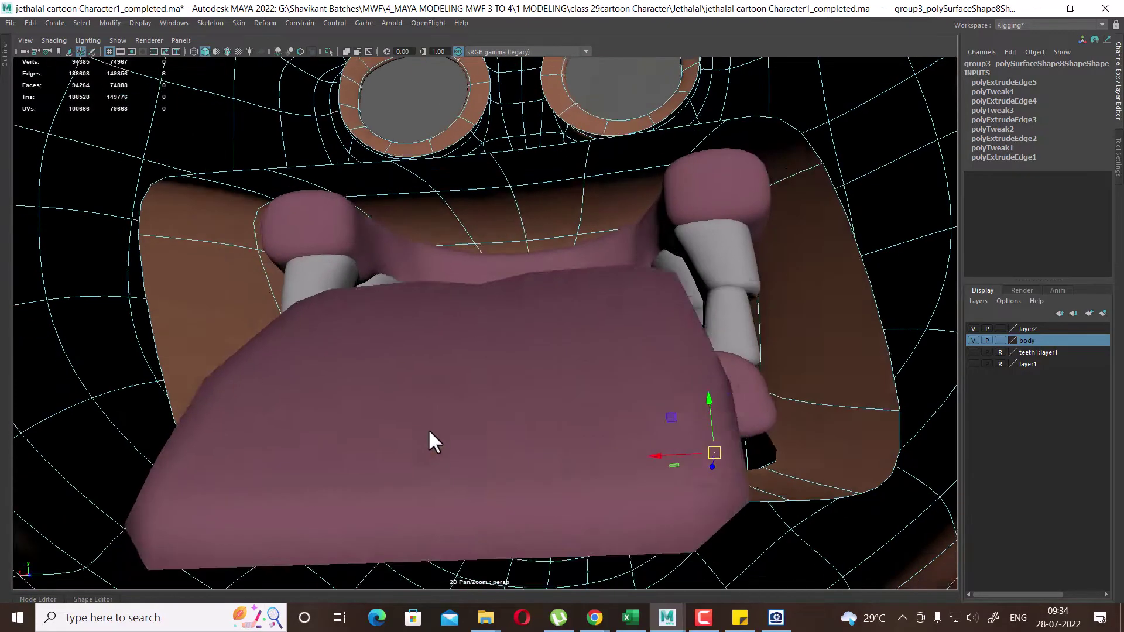
pyautogui.keyDown('alt'); pyautogui.moveTo(428, 428); pyautogui.dragTo(611, 473, button='right'); pyautogui.keyUp('alt')
pyautogui.keyDown('alt'); pyautogui.moveTo(611, 473); pyautogui.dragTo(609, 432); pyautogui.keyUp('alt')
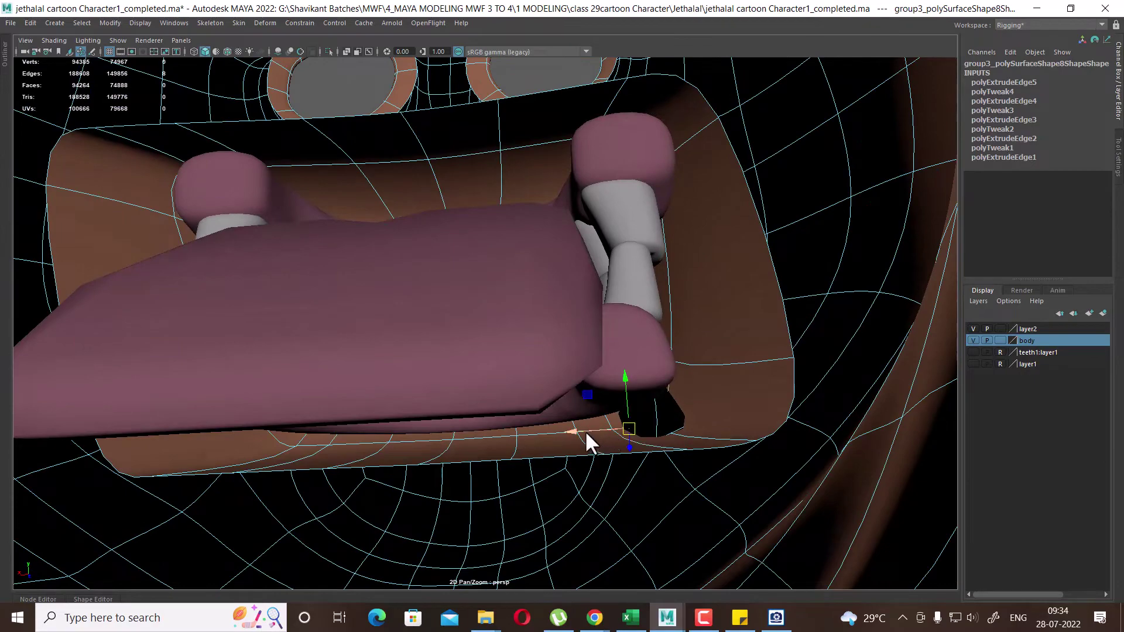
pyautogui.keyDown('alt'); pyautogui.moveTo(586, 434); pyautogui.dragTo(559, 433, button='right'); pyautogui.keyUp('alt')
pyautogui.moveTo(554, 432)
pyautogui.keyDown('alt'); pyautogui.mouseDown()
pyautogui.moveTo(638, 438)
pyautogui.moveTo(655, 471)
pyautogui.moveTo(494, 359)
pyautogui.mouseUp(); pyautogui.keyUp('alt')
pyautogui.scroll(-3, 638, 445)
pyautogui.scroll(-2, 640, 462)
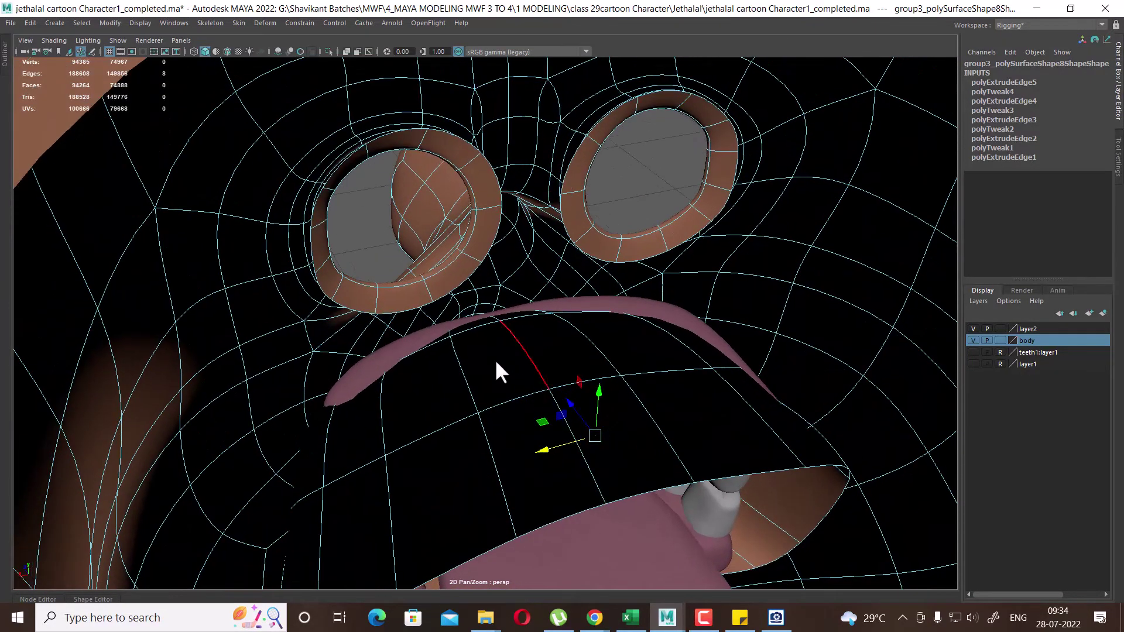
pyautogui.doubleClick(473, 329)
pyautogui.scroll(3, 542, 380)
pyautogui.scroll(2, 549, 378)
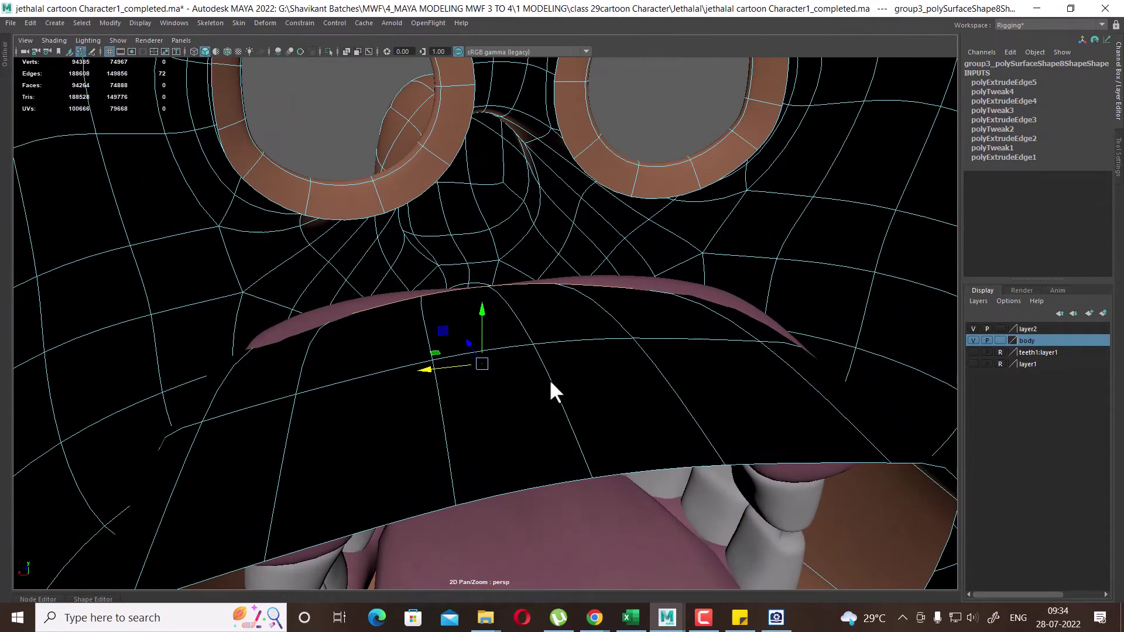
pyautogui.scroll(3, 562, 357)
pyautogui.scroll(-3, 586, 357)
pyautogui.doubleClick(787, 329)
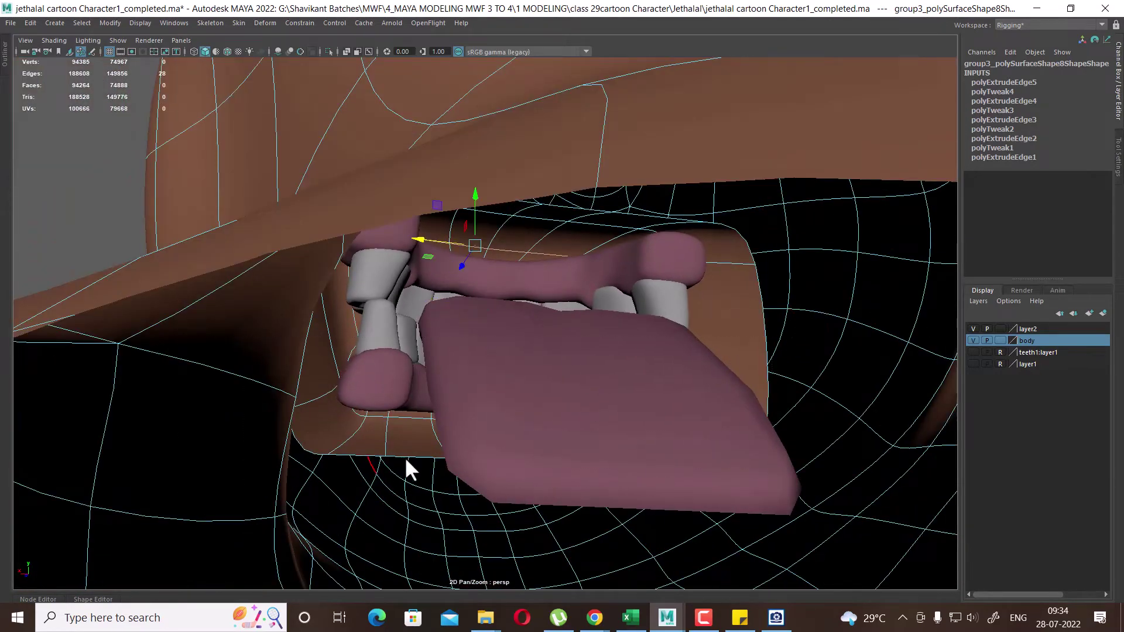
pyautogui.moveTo(406, 465)
pyautogui.keyDown('alt'); pyautogui.mouseDown()
pyautogui.moveTo(444, 427)
pyautogui.moveTo(502, 465)
pyautogui.mouseUp(); pyautogui.keyUp('alt')
pyautogui.scroll(3, 508, 443)
pyautogui.keyDown('alt'); pyautogui.moveTo(513, 422); pyautogui.dragTo(538, 422); pyautogui.keyUp('alt')
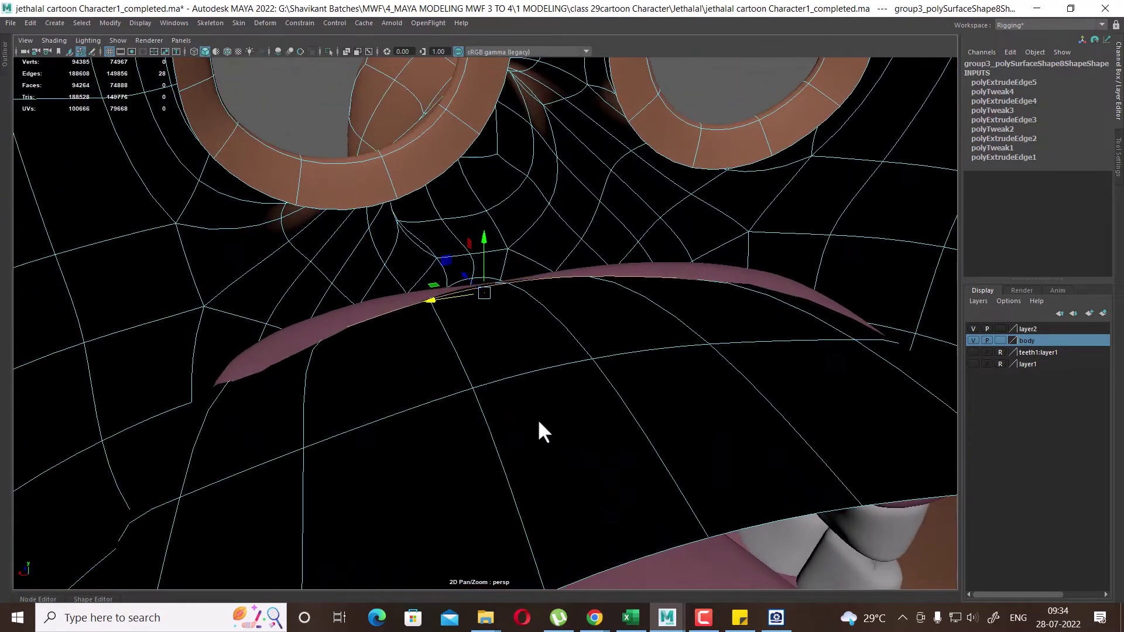
pyautogui.keyDown('alt'); pyautogui.moveTo(484, 247); pyautogui.dragTo(484, 231); pyautogui.keyUp('alt')
pyautogui.moveTo(476, 291)
pyautogui.keyDown('alt'); pyautogui.mouseDown()
pyautogui.moveTo(527, 309)
pyautogui.moveTo(532, 256)
pyautogui.moveTo(515, 240)
pyautogui.moveTo(566, 293)
pyautogui.mouseUp(); pyautogui.keyUp('alt')
pyautogui.scroll(-5, 566, 289)
pyautogui.scroll(-5, 590, 266)
pyautogui.moveTo(674, 294)
pyautogui.keyDown('alt'); pyautogui.mouseDown()
pyautogui.moveTo(686, 279)
pyautogui.moveTo(676, 276)
pyautogui.moveTo(669, 313)
pyautogui.mouseUp(); pyautogui.keyUp('alt')
pyautogui.scroll(5, 571, 293)
pyautogui.scroll(3, 569, 292)
pyautogui.scroll(-6, 638, 287)
pyautogui.scroll(-2, 670, 282)
pyautogui.scroll(5, 550, 360)
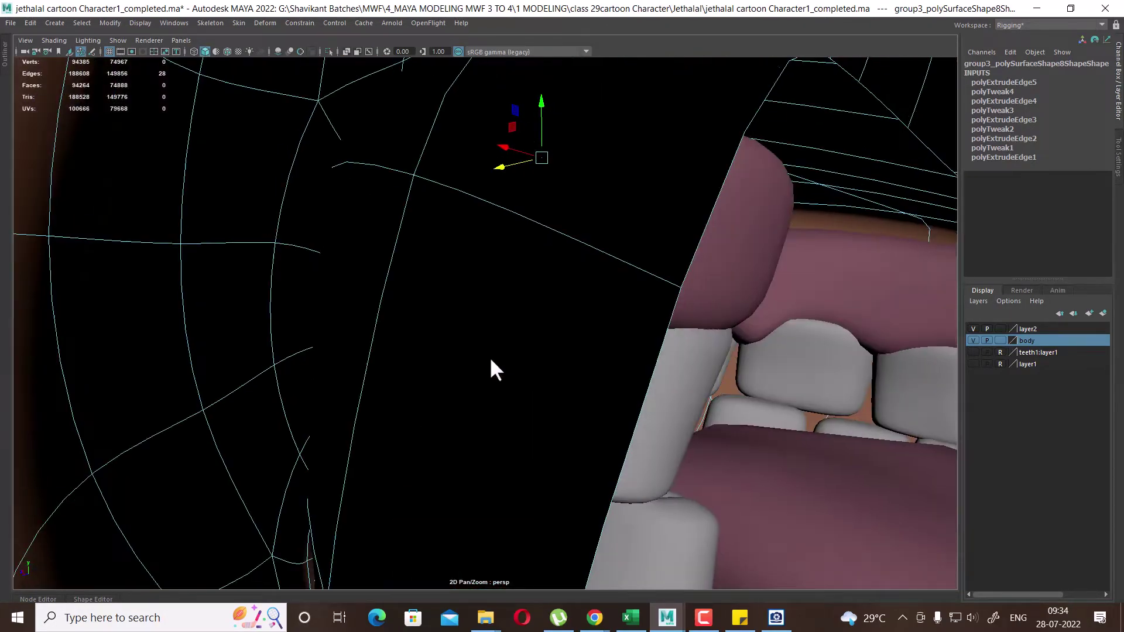
pyautogui.scroll(3, 475, 351)
# Select the upper teeth group, lower teeth group and tongue inside the chin
pyautogui.click(656, 247)
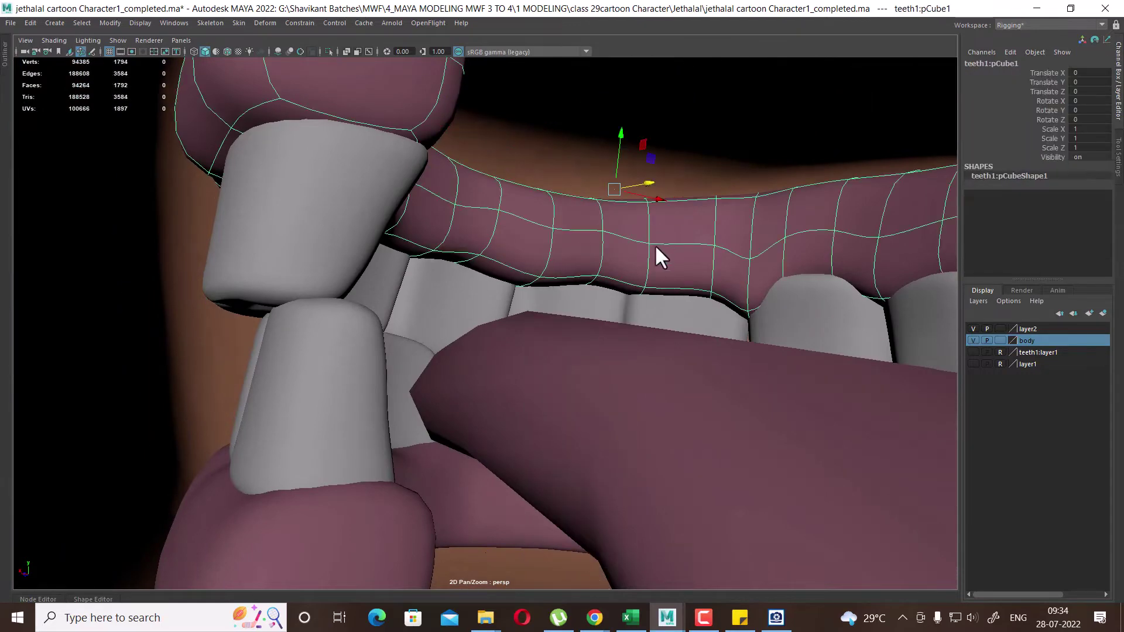
pyautogui.press('Up')
pyautogui.click(348, 402)
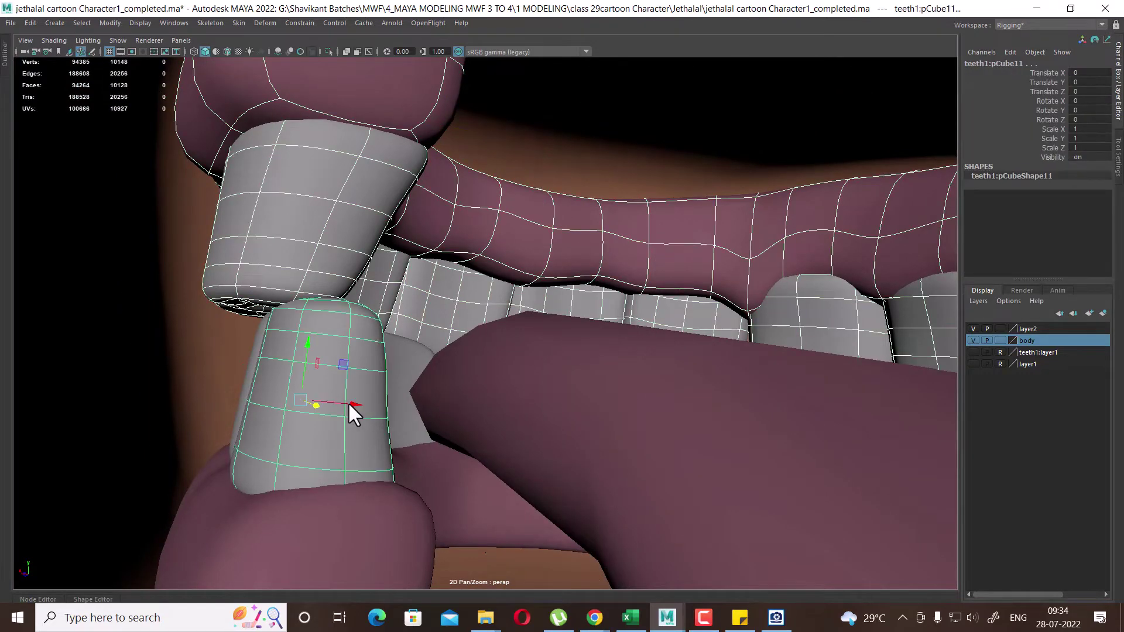
pyautogui.press('Up')
pyautogui.click(524, 396)
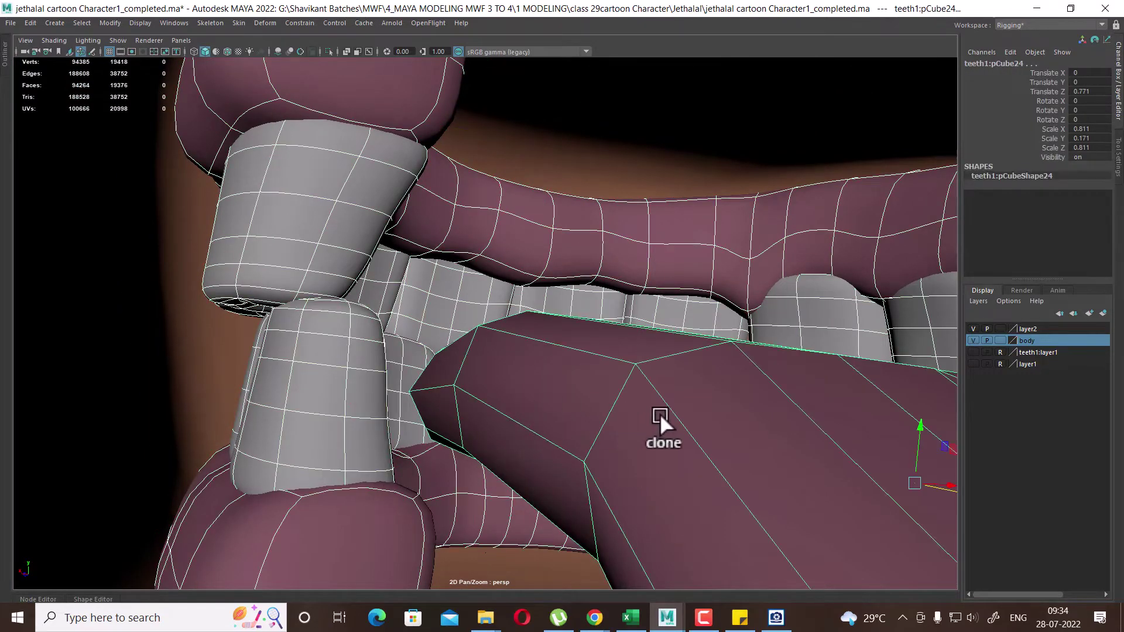
pyautogui.scroll(-5, 686, 403)
pyautogui.moveTo(686, 403)
pyautogui.keyDown('alt'); pyautogui.mouseDown()
pyautogui.moveTo(739, 419)
pyautogui.moveTo(724, 436)
pyautogui.mouseUp(); pyautogui.keyUp('alt')
pyautogui.scroll(5, 669, 410)
pyautogui.scroll(-3, 668, 410)
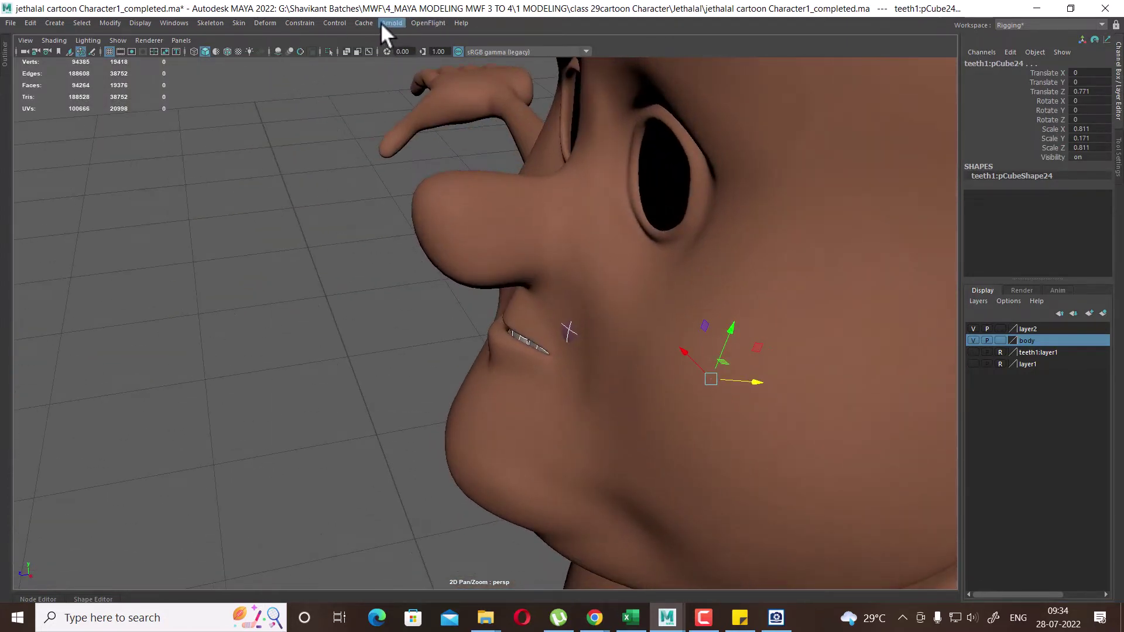
# Create a 3×3×3 lattice deformer around the selected mouth parts
pyautogui.click(259, 23)
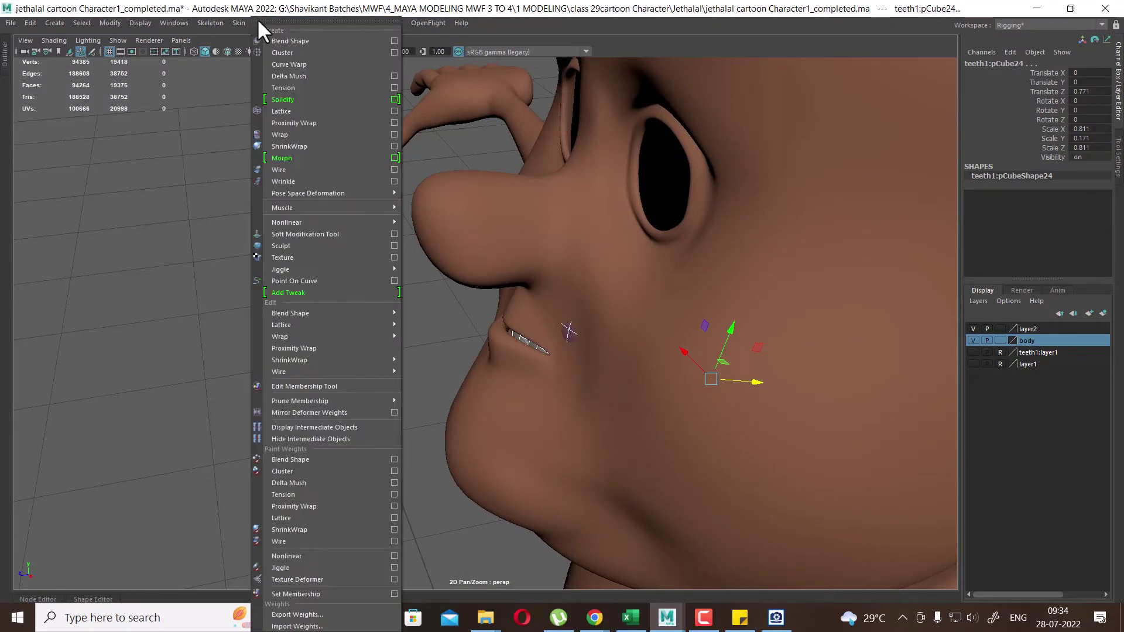
pyautogui.click(394, 111)
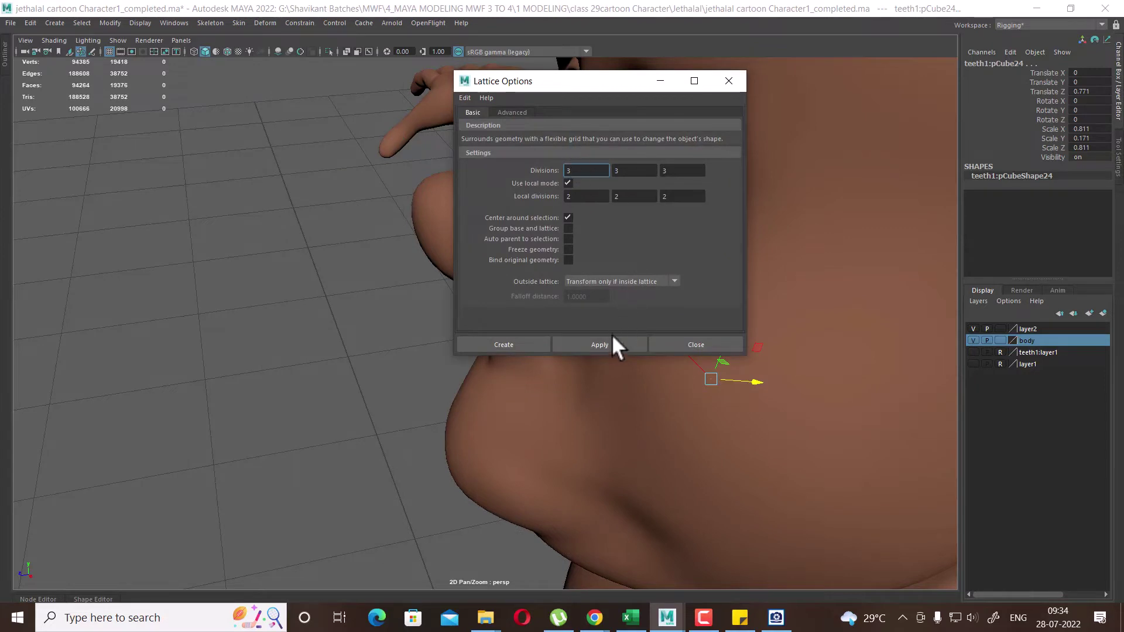
pyautogui.click(613, 345)
pyautogui.click(700, 345)
pyautogui.moveTo(703, 351)
pyautogui.keyDown('alt'); pyautogui.mouseDown()
pyautogui.moveTo(803, 352)
pyautogui.moveTo(676, 304)
pyautogui.moveTo(640, 324)
pyautogui.moveTo(749, 237)
pyautogui.mouseUp(); pyautogui.keyUp('alt')
pyautogui.moveTo(749, 236); pyautogui.dragTo(732, 218, button='right')
pyautogui.moveTo(731, 217)
pyautogui.keyDown('alt'); pyautogui.mouseDown()
pyautogui.moveTo(701, 234)
pyautogui.moveTo(737, 352)
pyautogui.moveTo(774, 225)
pyautogui.moveTo(592, 577)
pyautogui.mouseUp(); pyautogui.keyUp('alt')
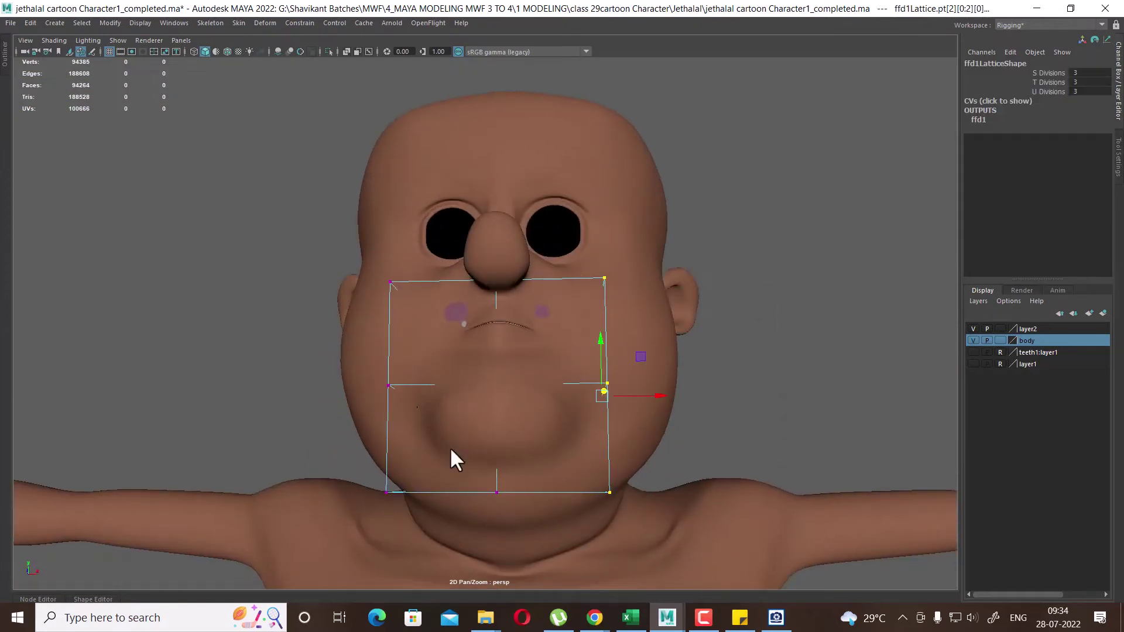
pyautogui.keyDown('shift'); pyautogui.moveTo(302, 244); pyautogui.dragTo(446, 516); pyautogui.keyUp('shift')
pyautogui.keyDown('alt'); pyautogui.moveTo(535, 359); pyautogui.dragTo(484, 333); pyautogui.keyUp('alt')
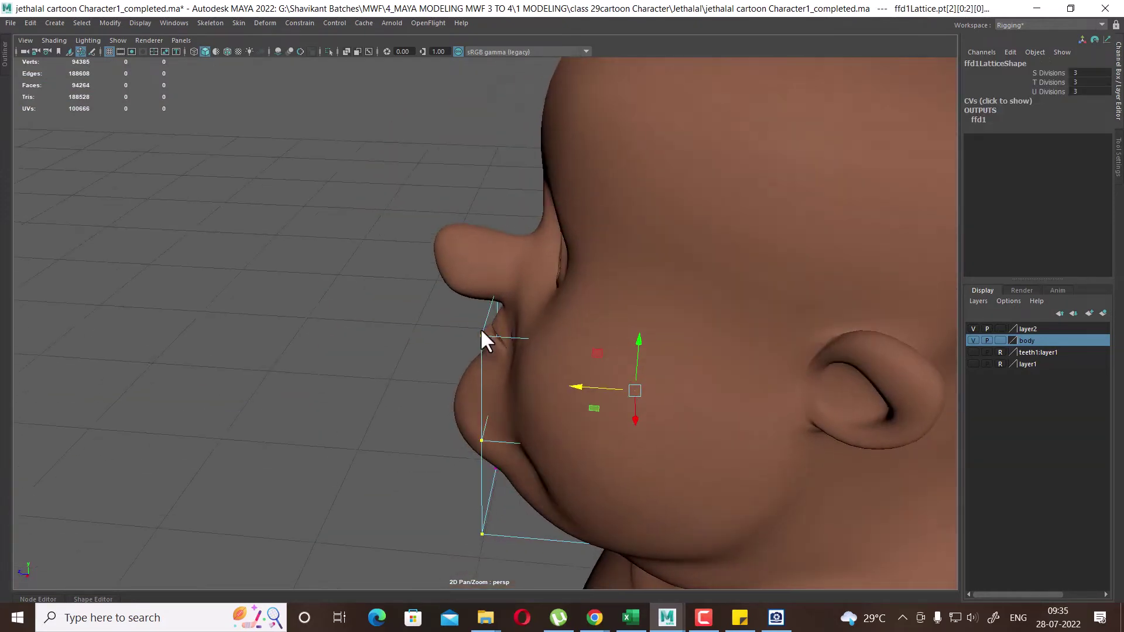
pyautogui.moveTo(591, 382)
pyautogui.keyDown('alt'); pyautogui.mouseDown()
pyautogui.moveTo(669, 369)
pyautogui.moveTo(605, 316)
pyautogui.mouseUp(); pyautogui.keyUp('alt')
pyautogui.scroll(5, 443, 342)
pyautogui.moveTo(444, 342)
pyautogui.keyDown('alt'); pyautogui.mouseDown()
pyautogui.moveTo(397, 381)
pyautogui.moveTo(504, 571)
pyautogui.moveTo(519, 561)
pyautogui.moveTo(494, 455)
pyautogui.moveTo(444, 413)
pyautogui.mouseUp(); pyautogui.keyUp('alt')
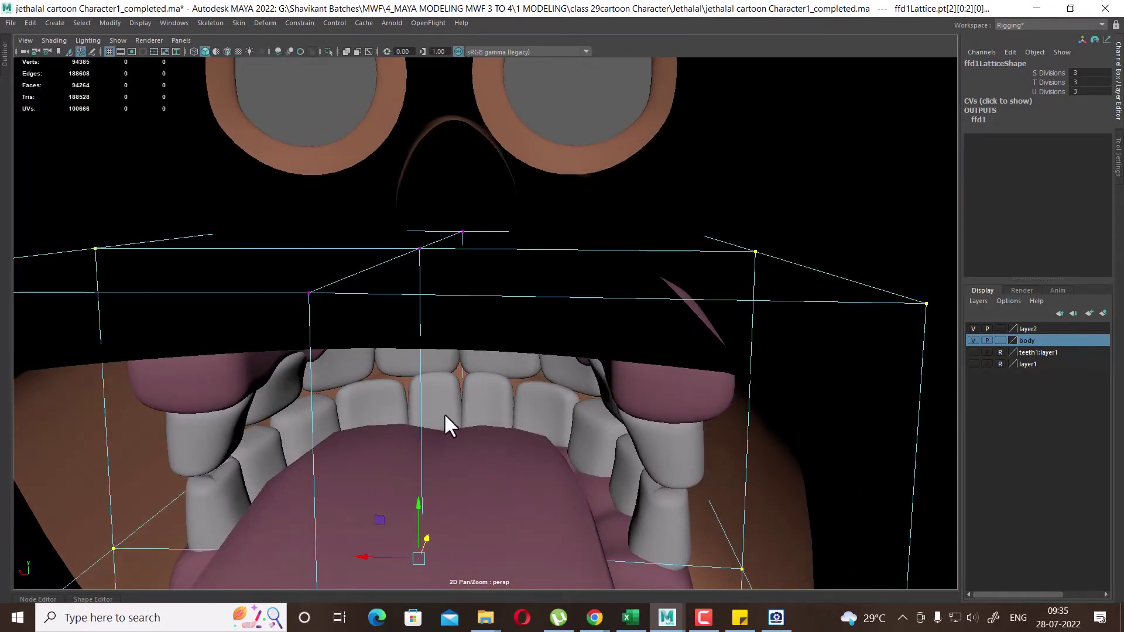
pyautogui.moveTo(319, 286); pyautogui.dragTo(385, 301, button='right')
pyautogui.click(631, 213)
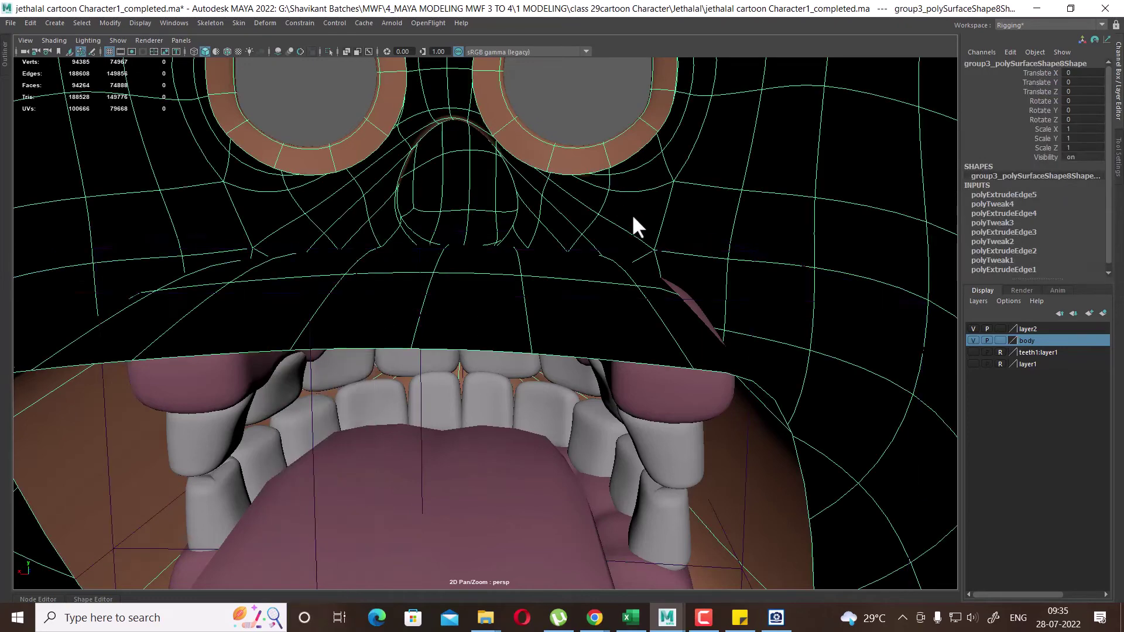
pyautogui.press('f')
pyautogui.scroll(-5, 604, 255)
pyautogui.moveTo(731, 195)
pyautogui.mouseDown()
pyautogui.moveTo(378, 521)
pyautogui.moveTo(504, 435)
pyautogui.mouseUp()
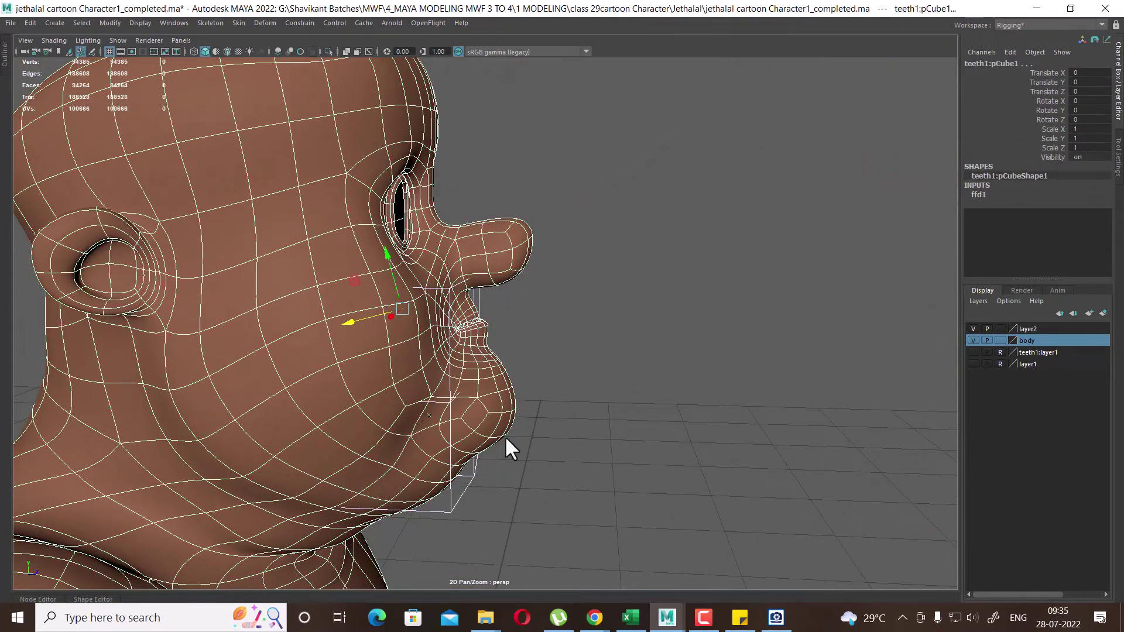
# Delete the teeth's construction history via Delete by Type > History, then clear the selection
pyautogui.click(30, 23)
pyautogui.moveTo(106, 160)
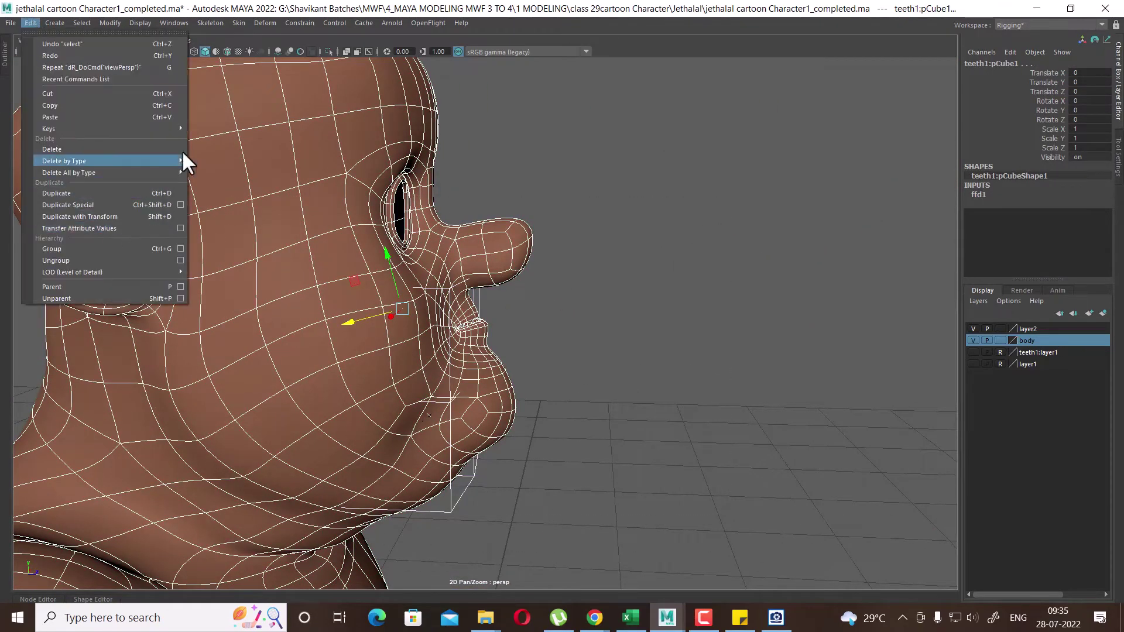
pyautogui.click(230, 161)
pyautogui.moveTo(230, 168)
pyautogui.keyDown('alt'); pyautogui.mouseDown()
pyautogui.moveTo(631, 328)
pyautogui.moveTo(546, 351)
pyautogui.mouseUp(); pyautogui.keyUp('alt')
pyautogui.click(713, 232)
pyautogui.moveTo(712, 231)
pyautogui.keyDown('alt'); pyautogui.mouseDown()
pyautogui.moveTo(587, 284)
pyautogui.moveTo(575, 359)
pyautogui.moveTo(664, 366)
pyautogui.moveTo(593, 392)
pyautogui.mouseUp(); pyautogui.keyUp('alt')
pyautogui.scroll(3, 587, 343)
pyautogui.scroll(3, 534, 346)
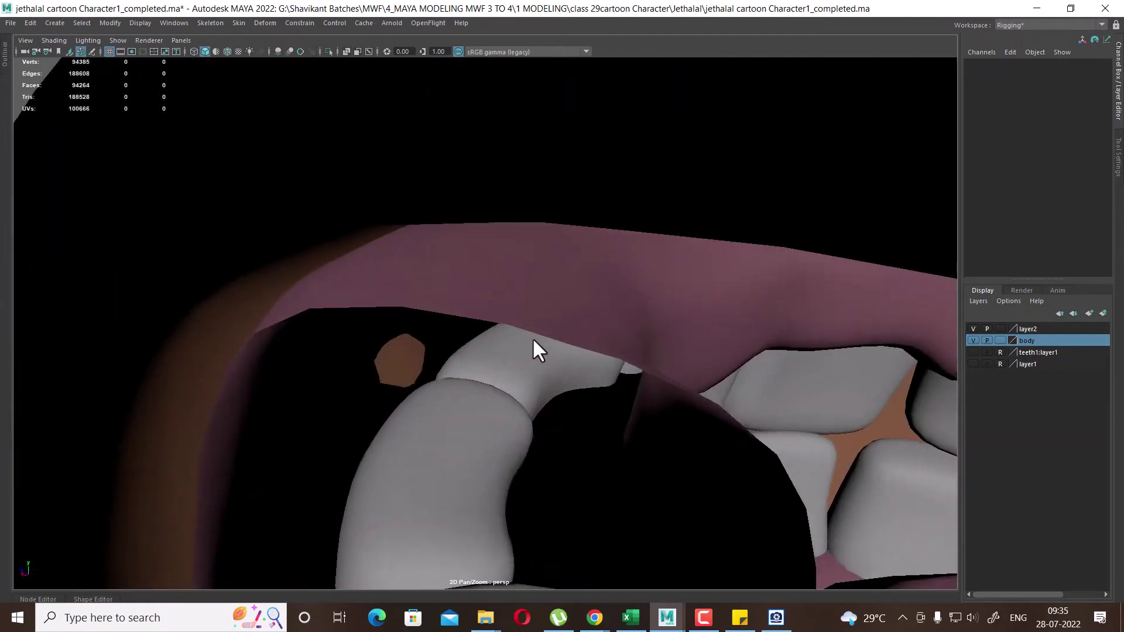
pyautogui.scroll(2, 527, 339)
pyautogui.scroll(3, 514, 339)
pyautogui.scroll(-3, 516, 344)
pyautogui.scroll(3, 501, 371)
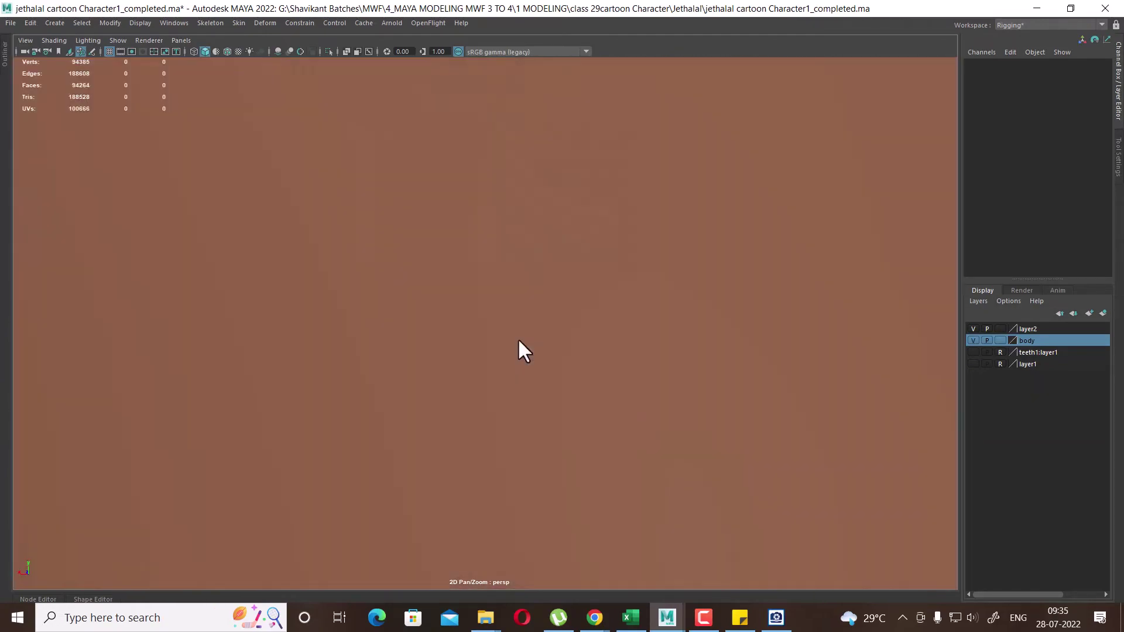
pyautogui.scroll(-1, 520, 346)
pyautogui.scroll(-2, 512, 321)
# Select the face's mouth-opening edge loop, frame it, and switch to side view
pyautogui.click(538, 246)
pyautogui.scroll(3, 541, 279)
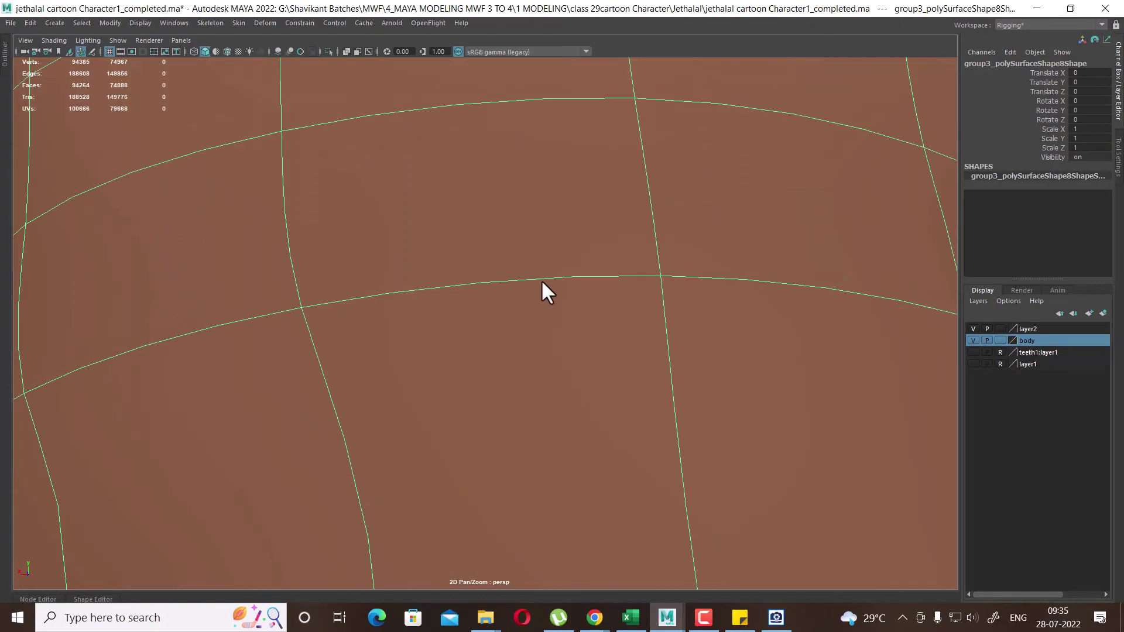
pyautogui.scroll(-3, 436, 291)
pyautogui.scroll(2, 505, 276)
pyautogui.scroll(-3, 572, 366)
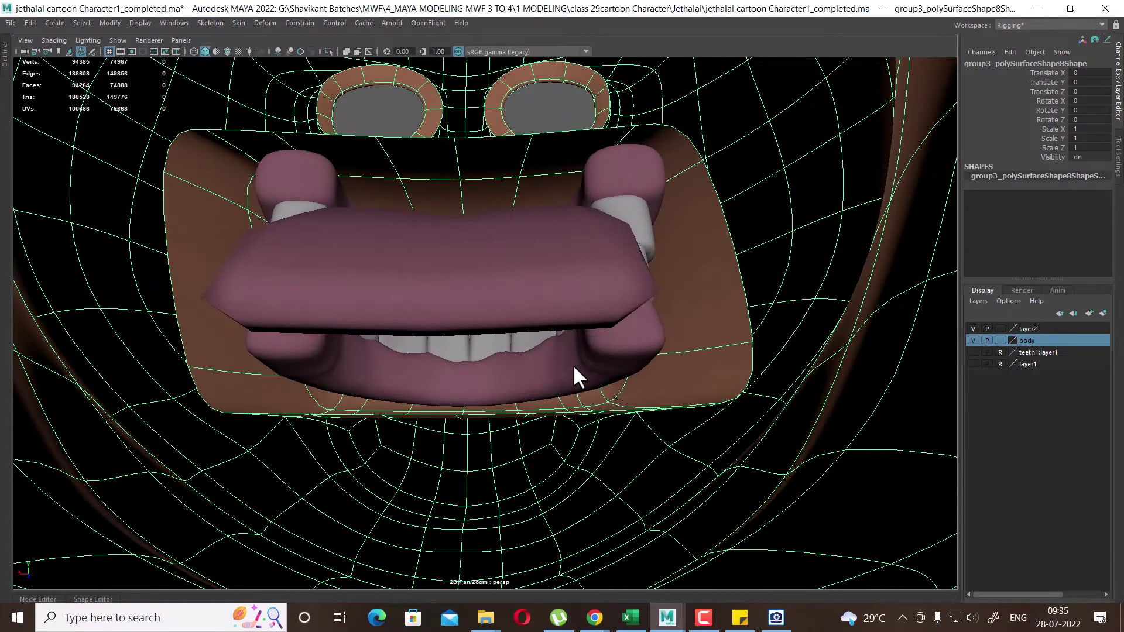
pyautogui.scroll(3, 615, 316)
pyautogui.scroll(1, 679, 240)
pyautogui.moveTo(694, 88); pyautogui.dragTo(695, 89, button='right')
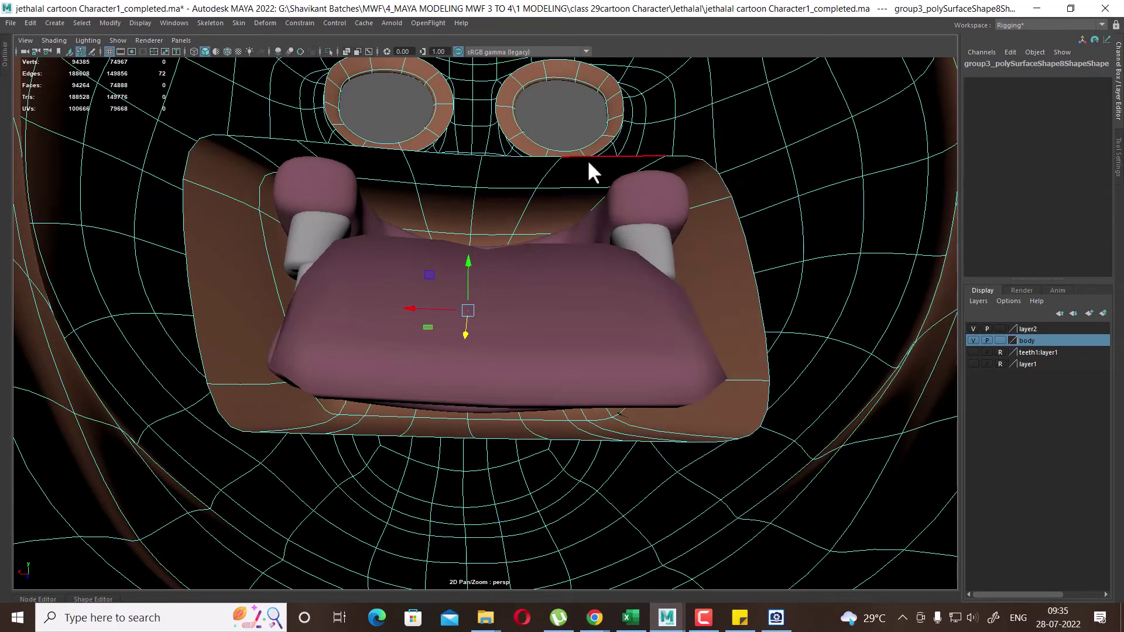
pyautogui.doubleClick(586, 157)
pyautogui.press('f')
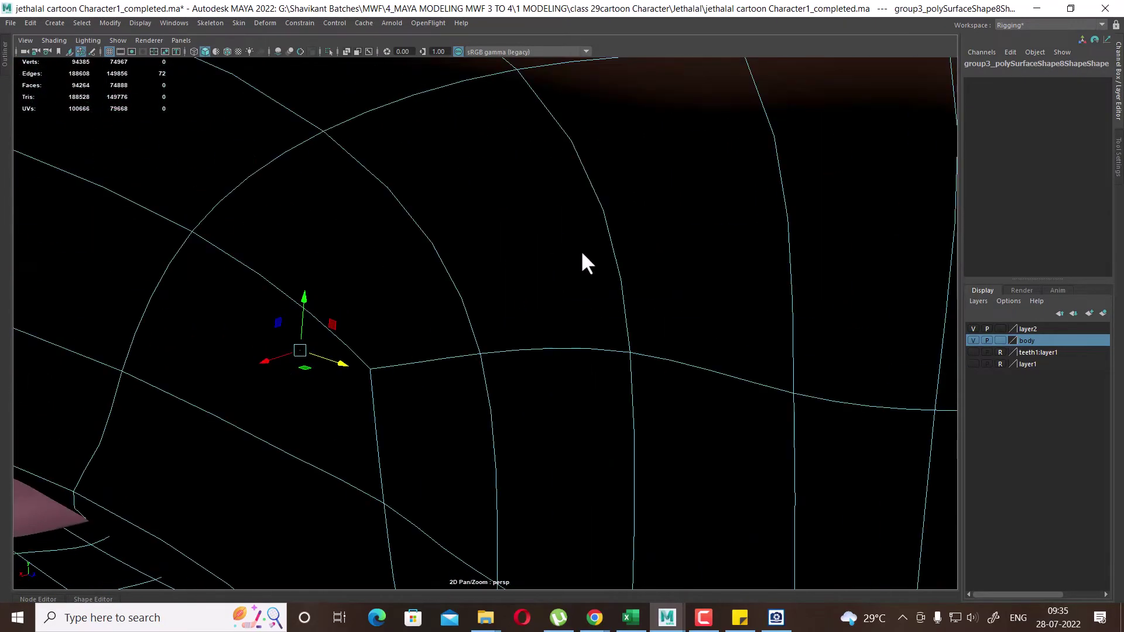
pyautogui.press('space')
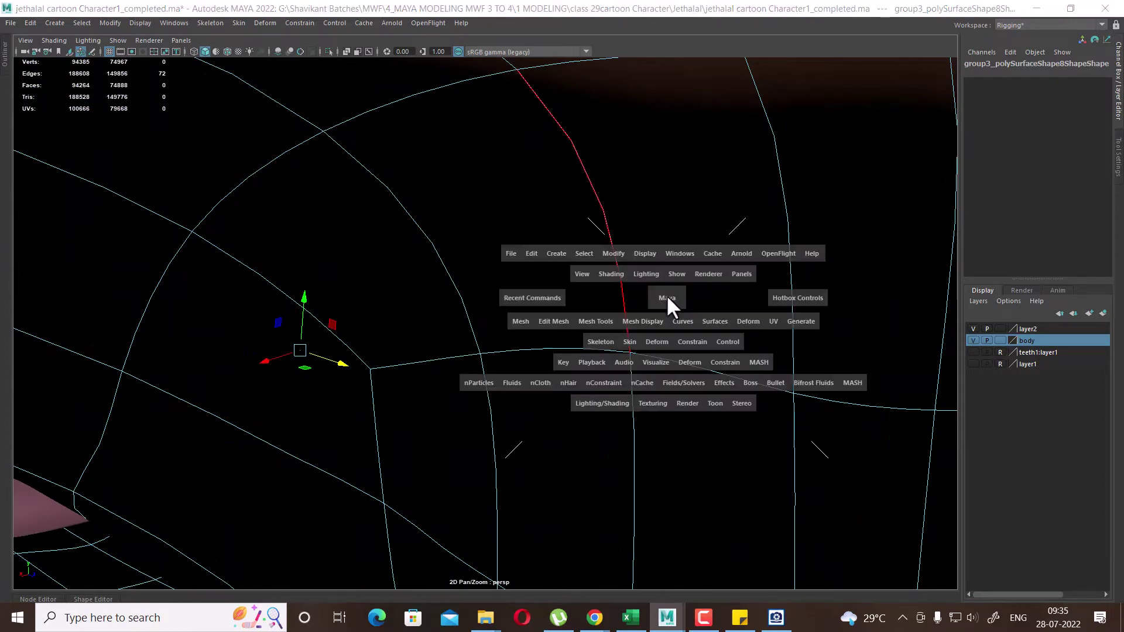
pyautogui.moveTo(667, 297); pyautogui.dragTo(593, 281)
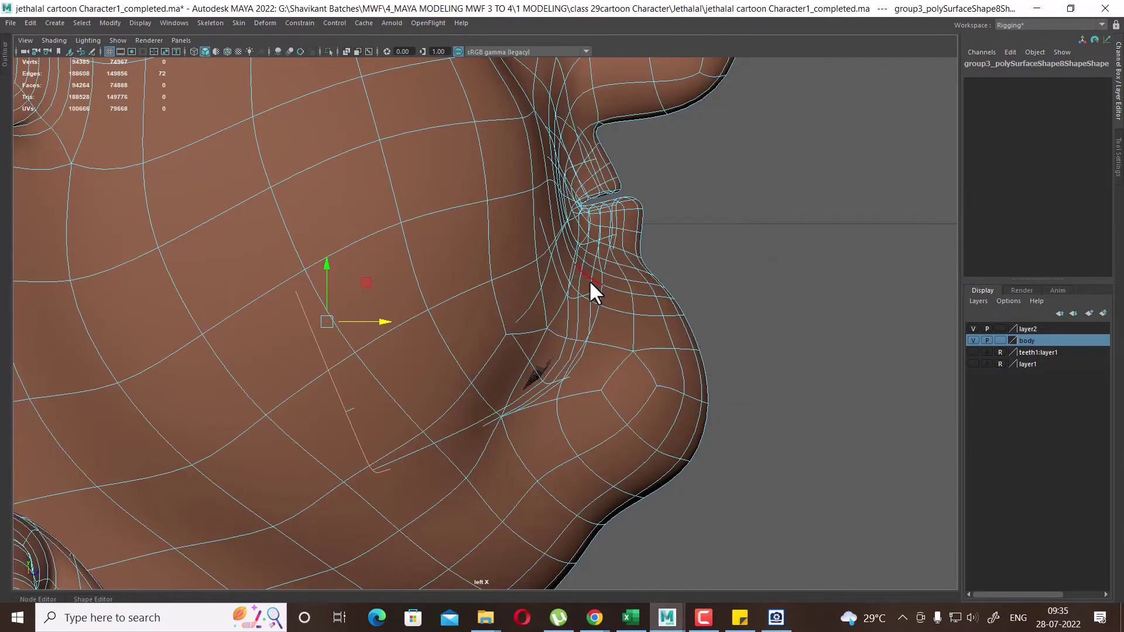
# In wireframe, extrude the mouth edge loop and pull it back into the throat
pyautogui.press('4')
pyautogui.scroll(-3, 434, 339)
pyautogui.scroll(-5, 482, 351)
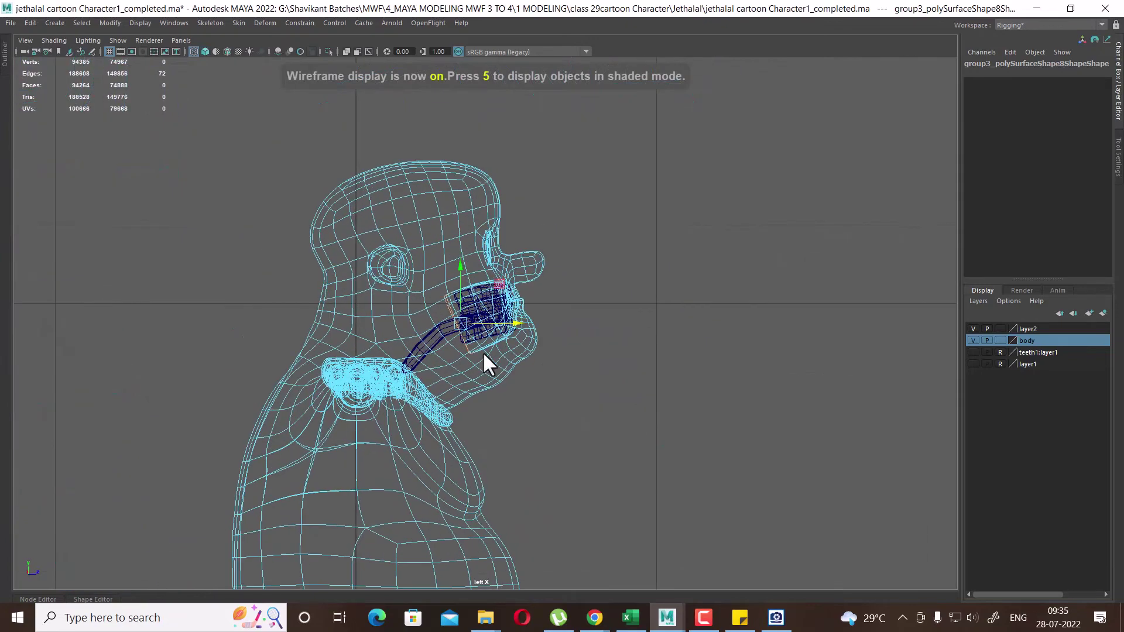
pyautogui.scroll(5, 483, 351)
pyautogui.scroll(2, 438, 264)
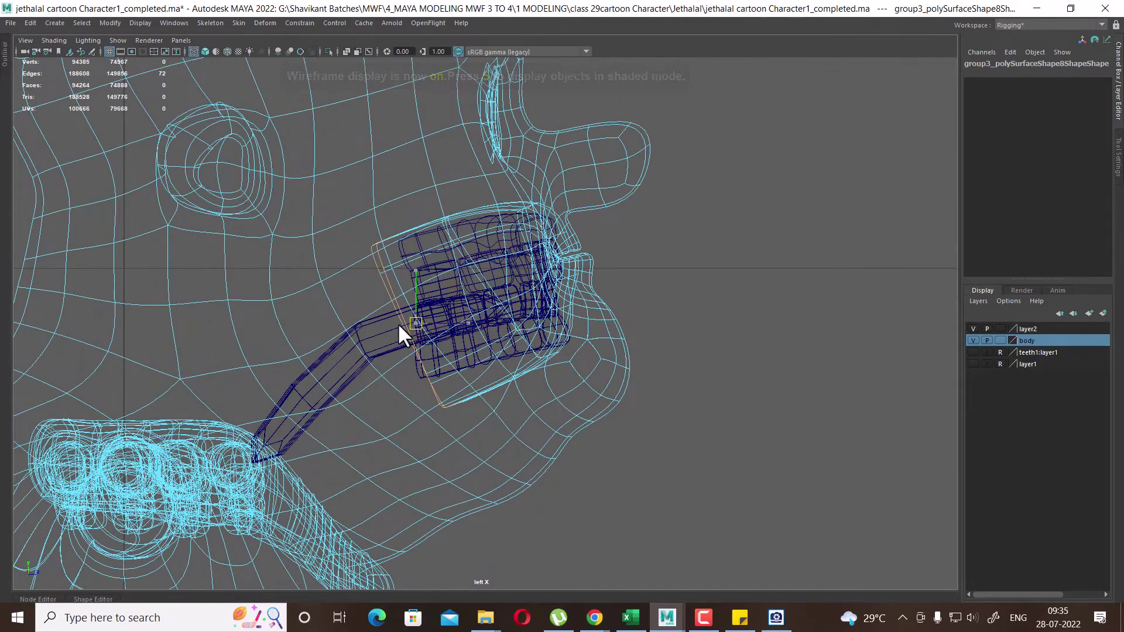
pyautogui.hotkey('ctrl', 'e')
pyautogui.moveTo(399, 326); pyautogui.dragTo(274, 398)
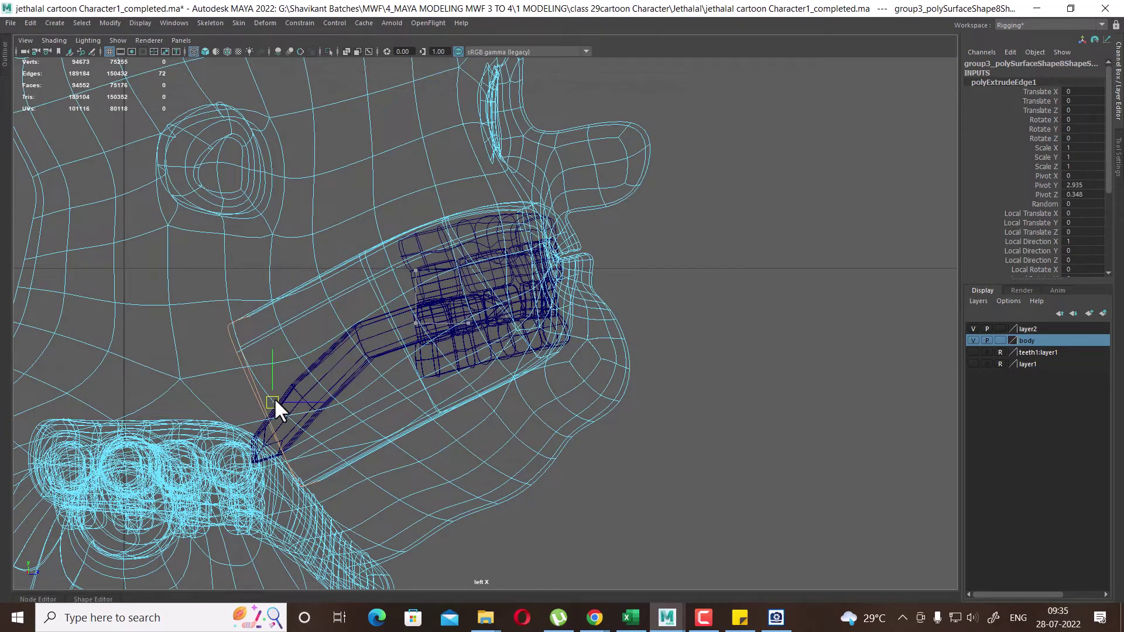
# Insert an edge loop along the throat and push the throat end back and up
pyautogui.click(306, 284)
pyautogui.keyDown('shift'); pyautogui.moveTo(378, 237); pyautogui.dragTo(268, 289, button='right'); pyautogui.keyUp('shift')
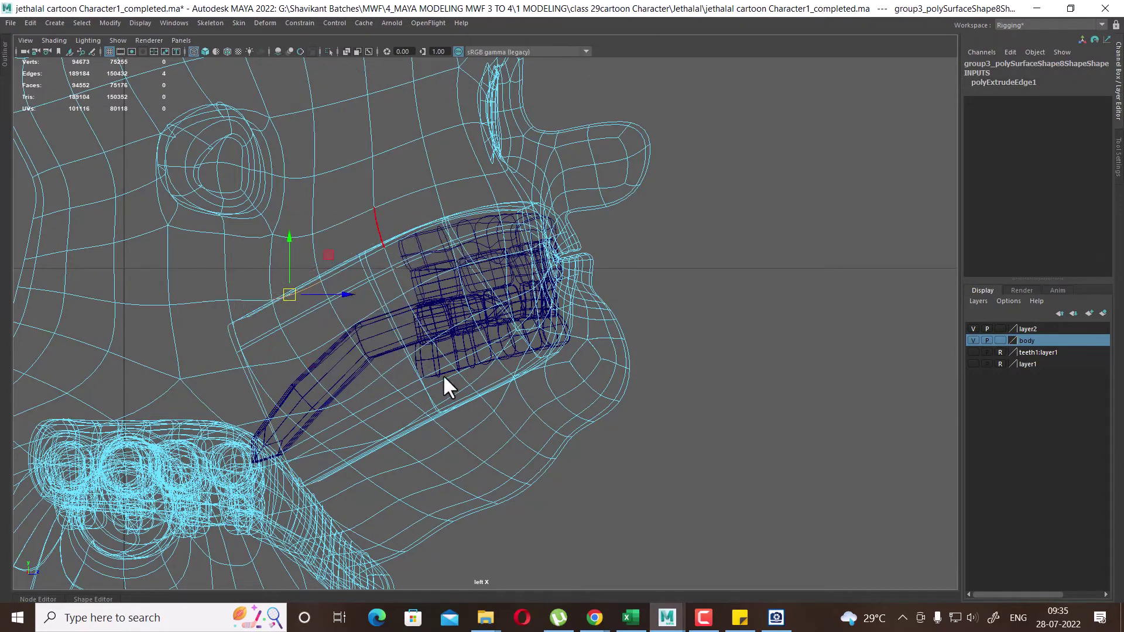
pyautogui.click(442, 374)
pyautogui.hotkey('ctrl', 'z')
pyautogui.hotkey('ctrl', 'z')
pyautogui.hotkey('ctrl', 'z')
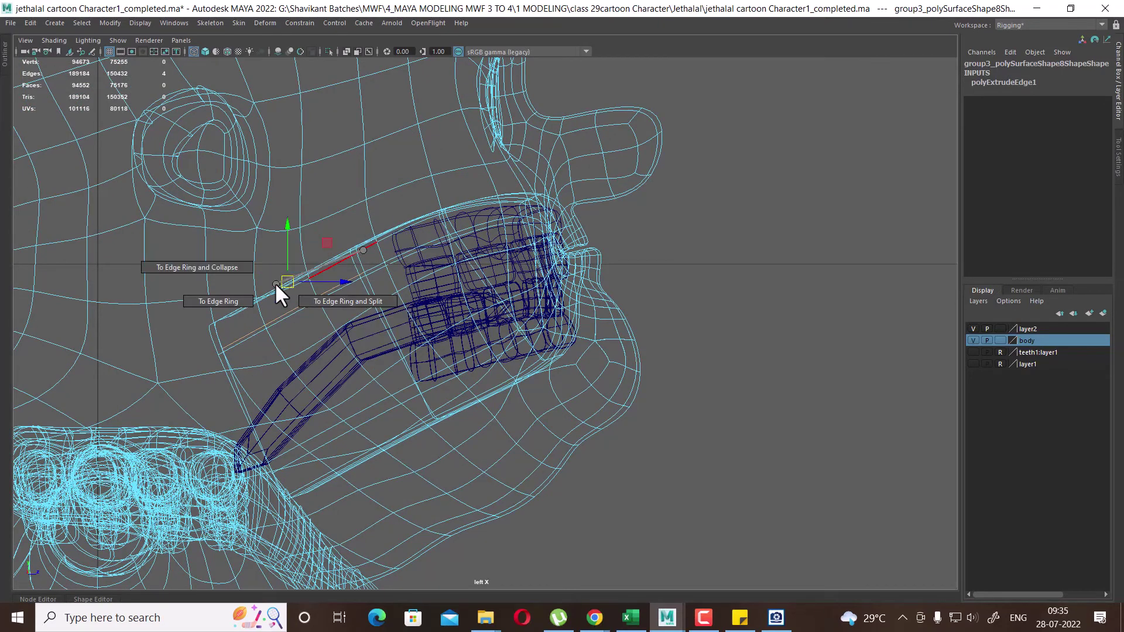
pyautogui.keyDown('shift'); pyautogui.moveTo(275, 282); pyautogui.dragTo(339, 299, button='right'); pyautogui.keyUp('shift')
pyautogui.moveTo(333, 362); pyautogui.dragTo(322, 324)
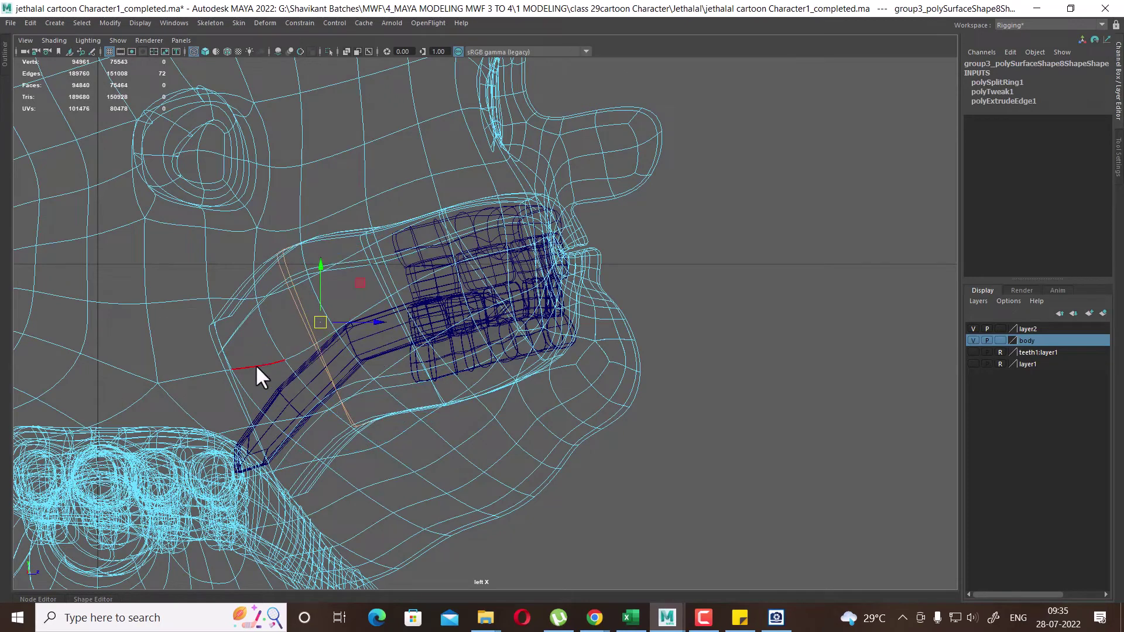
# Rotate the throat-end edges and move them down and back, then restore shaded display
pyautogui.click(240, 407)
pyautogui.press('e')
pyautogui.moveTo(306, 379); pyautogui.dragTo(291, 369)
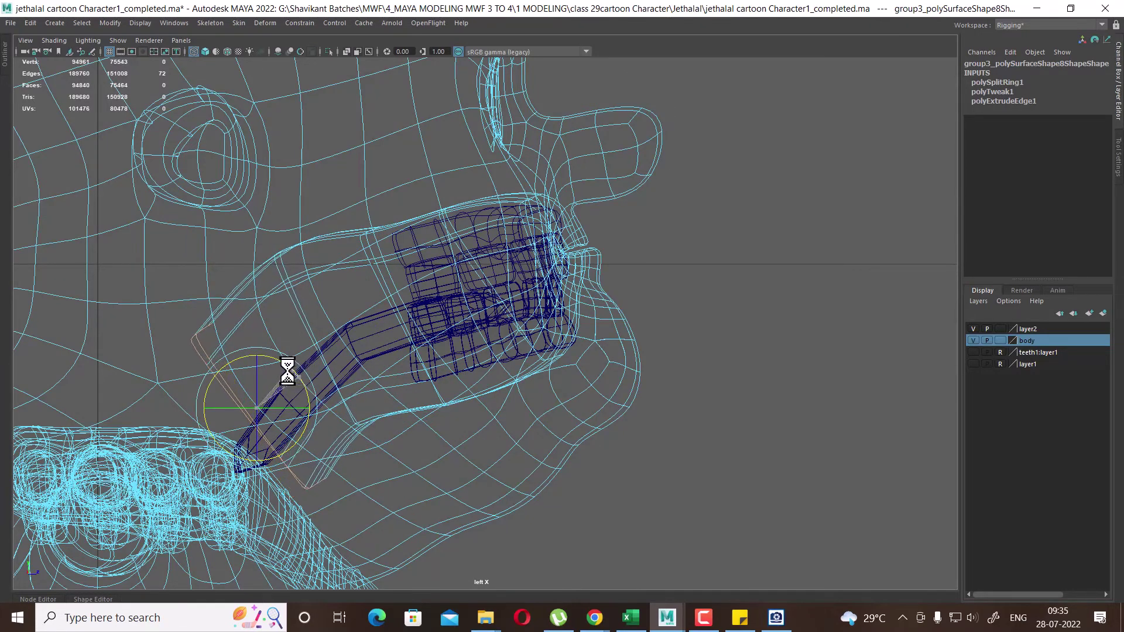
pyautogui.press('w')
pyautogui.keyDown('alt'); pyautogui.moveTo(355, 371); pyautogui.dragTo(413, 308, button='middle'); pyautogui.keyUp('alt')
pyautogui.moveTo(326, 321); pyautogui.dragTo(303, 364)
pyautogui.moveTo(451, 220)
pyautogui.keyDown('alt'); pyautogui.mouseDown()
pyautogui.moveTo(494, 284)
pyautogui.moveTo(615, 301)
pyautogui.moveTo(615, 329)
pyautogui.moveTo(574, 328)
pyautogui.mouseUp(); pyautogui.keyUp('alt')
pyautogui.press('5')
pyautogui.scroll(-3, 571, 328)
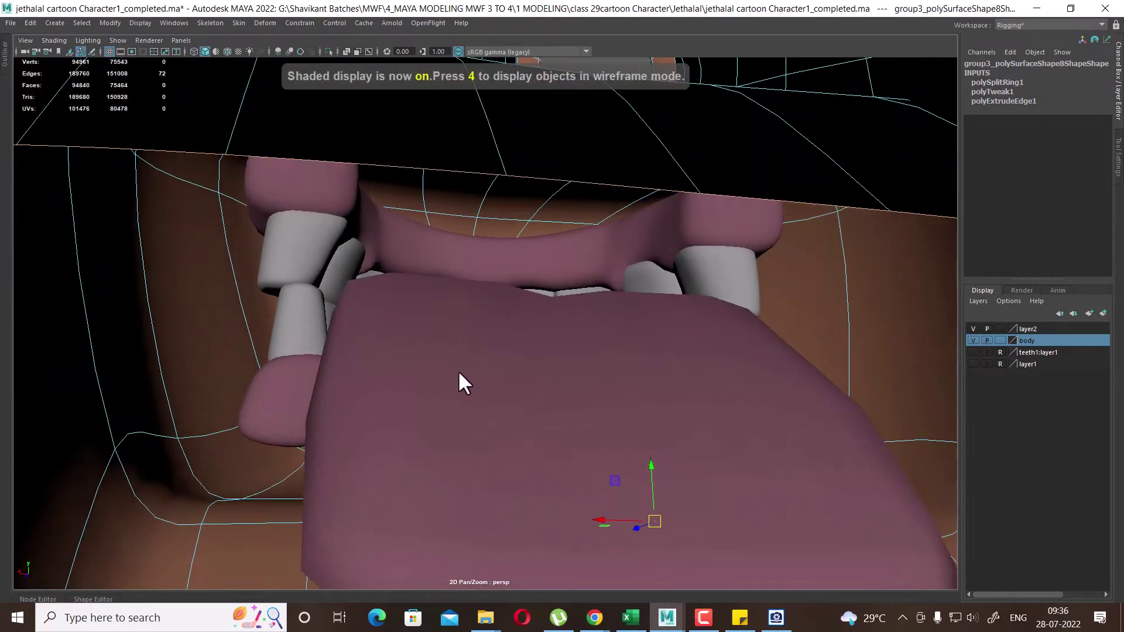
# Orbit around the mouth to inspect the tongue, teeth and lips from several angles
pyautogui.keyDown('alt'); pyautogui.moveTo(458, 370); pyautogui.dragTo(426, 395); pyautogui.keyUp('alt')
pyautogui.click(290, 494)
pyautogui.moveTo(290, 496)
pyautogui.keyDown('alt'); pyautogui.mouseDown()
pyautogui.moveTo(468, 425)
pyautogui.moveTo(322, 442)
pyautogui.moveTo(334, 415)
pyautogui.moveTo(462, 336)
pyautogui.mouseUp(); pyautogui.keyUp('alt')
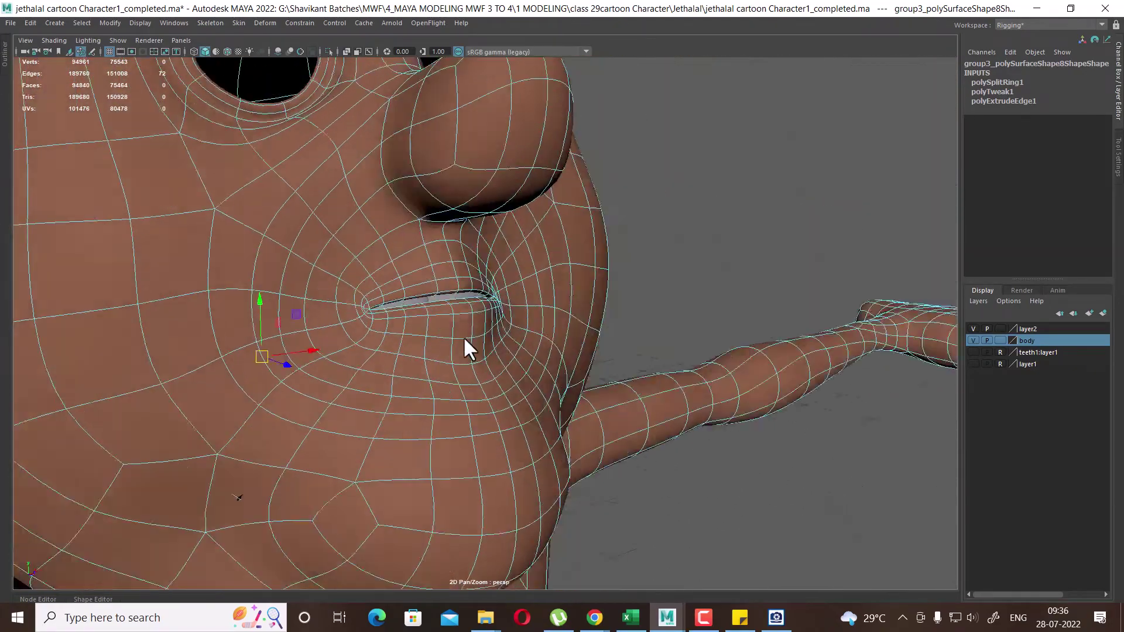
pyautogui.scroll(5, 614, 326)
pyautogui.keyDown('alt'); pyautogui.moveTo(614, 326); pyautogui.dragTo(660, 336); pyautogui.keyUp('alt')
pyautogui.scroll(-5, 662, 335)
pyautogui.scroll(-3, 623, 349)
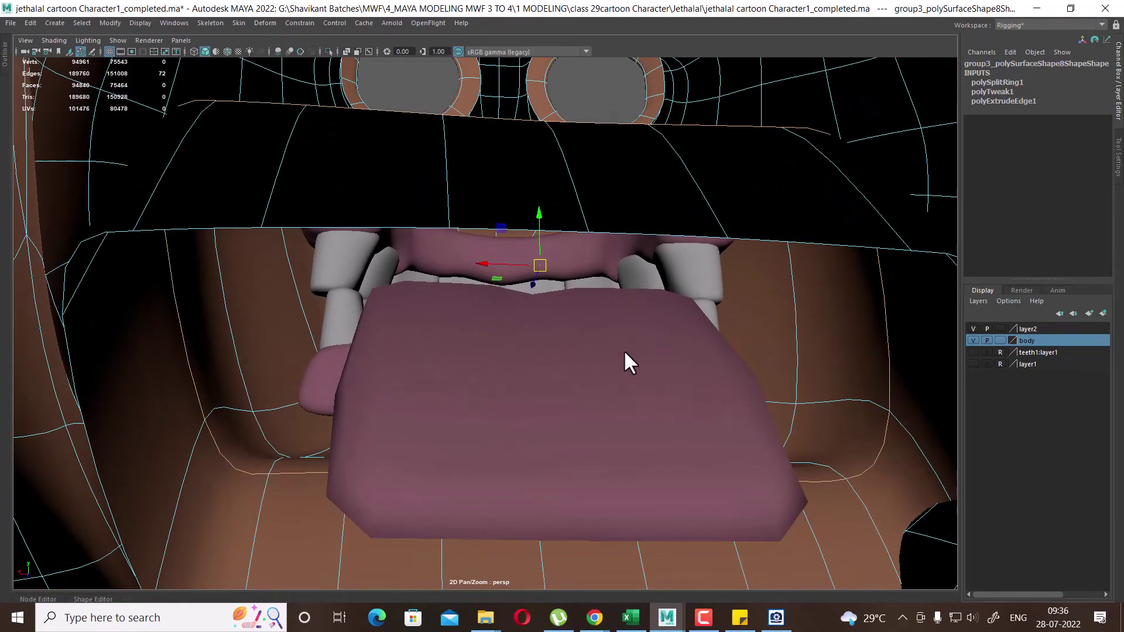
pyautogui.scroll(-3, 573, 335)
pyautogui.moveTo(576, 335)
pyautogui.keyDown('alt'); pyautogui.mouseDown()
pyautogui.moveTo(520, 361)
pyautogui.moveTo(364, 309)
pyautogui.mouseUp(); pyautogui.keyUp('alt')
pyautogui.scroll(3, 506, 359)
pyautogui.scroll(-3, 509, 353)
pyautogui.moveTo(252, 233)
pyautogui.keyDown('alt'); pyautogui.mouseDown()
pyautogui.moveTo(426, 258)
pyautogui.moveTo(359, 316)
pyautogui.moveTo(293, 318)
pyautogui.mouseUp(); pyautogui.keyUp('alt')
pyautogui.scroll(3, 410, 262)
pyautogui.scroll(-3, 424, 258)
pyautogui.scroll(2, 426, 262)
pyautogui.scroll(-3, 430, 278)
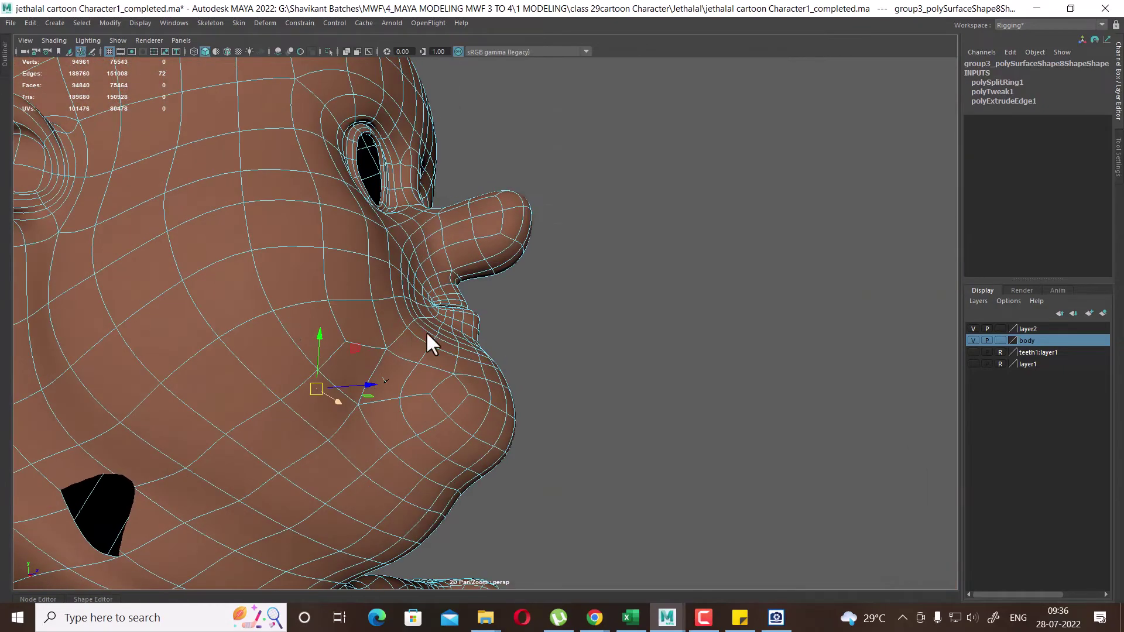
pyautogui.moveTo(426, 331)
pyautogui.keyDown('alt'); pyautogui.mouseDown()
pyautogui.moveTo(535, 351)
pyautogui.moveTo(360, 381)
pyautogui.moveTo(314, 362)
pyautogui.moveTo(419, 279)
pyautogui.moveTo(360, 276)
pyautogui.mouseUp(); pyautogui.keyUp('alt')
pyautogui.scroll(-1, 125, 370)
pyautogui.scroll(5, 310, 361)
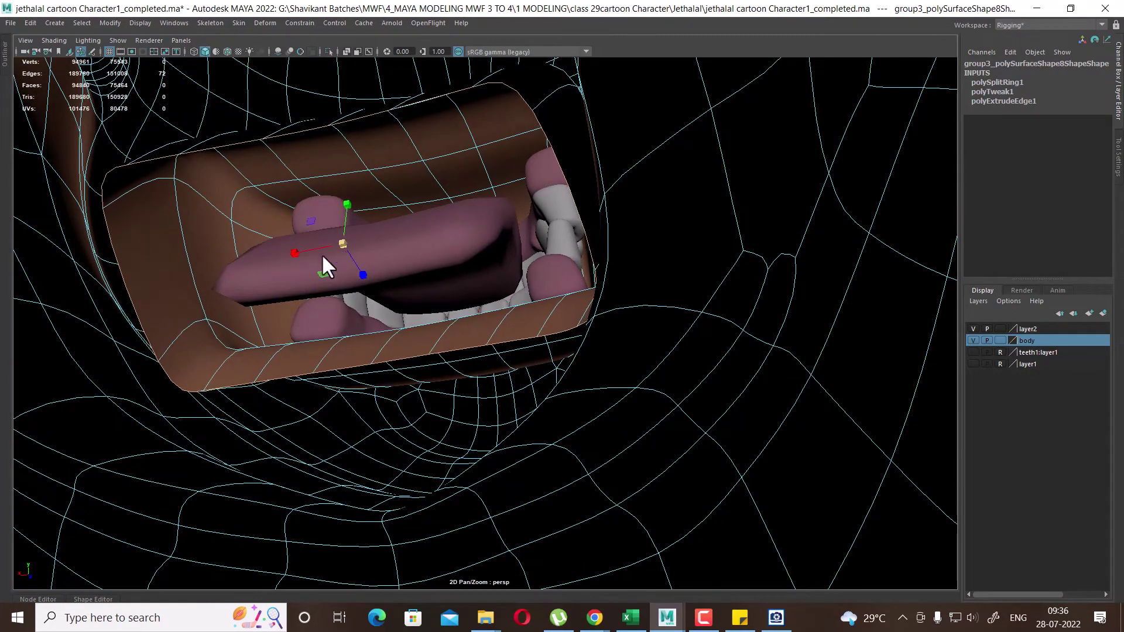
pyautogui.keyDown('alt'); pyautogui.moveTo(321, 254); pyautogui.dragTo(209, 300, button='right'); pyautogui.keyUp('alt')
pyautogui.moveTo(209, 300)
pyautogui.keyDown('alt'); pyautogui.mouseDown()
pyautogui.moveTo(350, 313)
pyautogui.moveTo(434, 402)
pyautogui.mouseUp(); pyautogui.keyUp('alt')
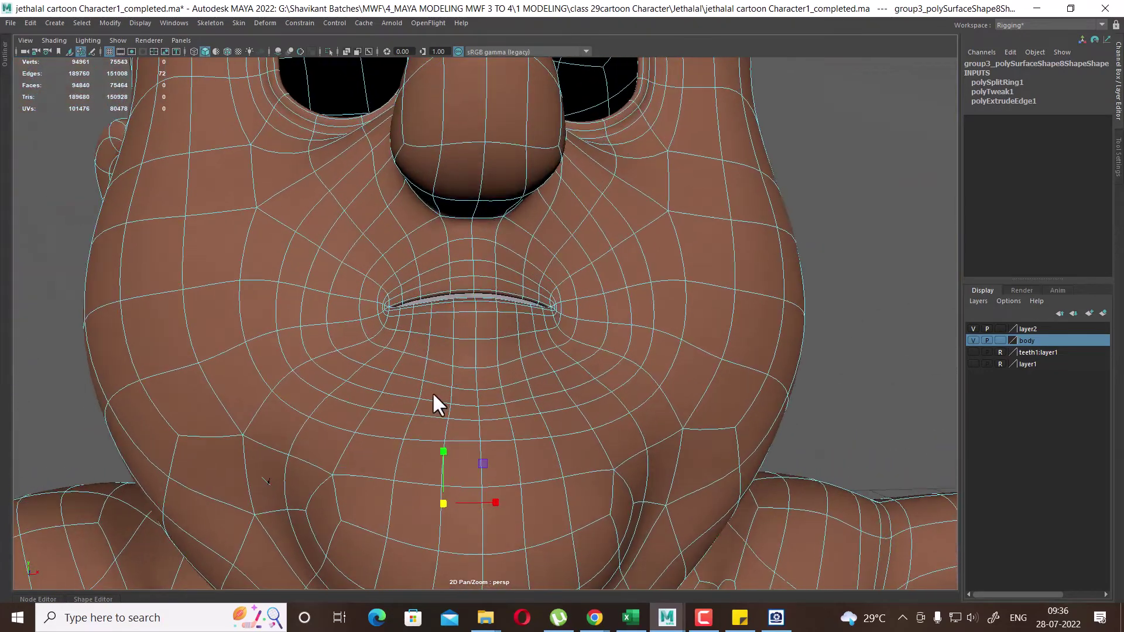
pyautogui.moveTo(434, 401)
pyautogui.keyDown('alt'); pyautogui.mouseDown(button='right')
pyautogui.moveTo(451, 336)
pyautogui.moveTo(479, 381)
pyautogui.mouseUp(button='right'); pyautogui.keyUp('alt')
pyautogui.moveTo(479, 381)
pyautogui.keyDown('alt'); pyautogui.mouseDown()
pyautogui.moveTo(329, 353)
pyautogui.moveTo(458, 342)
pyautogui.mouseUp(); pyautogui.keyUp('alt')
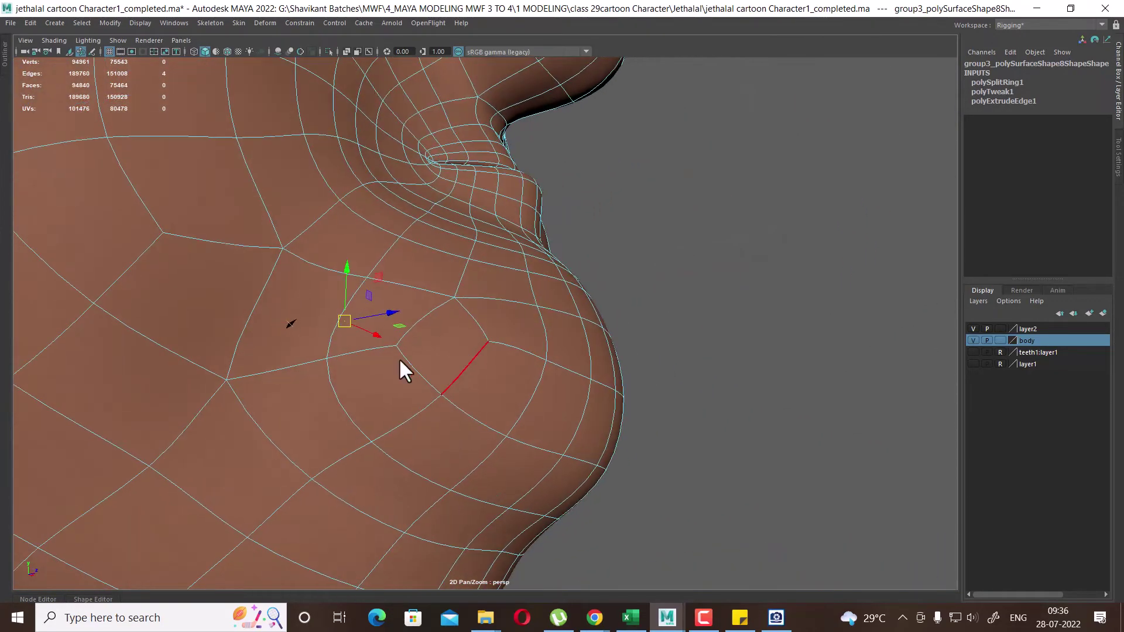
# Undo the stray edge selection changes and recent camera moves
pyautogui.hotkey('ctrl', 'z')
pyautogui.hotkey('ctrl', 'z')
pyautogui.hotkey('ctrl', 'z')
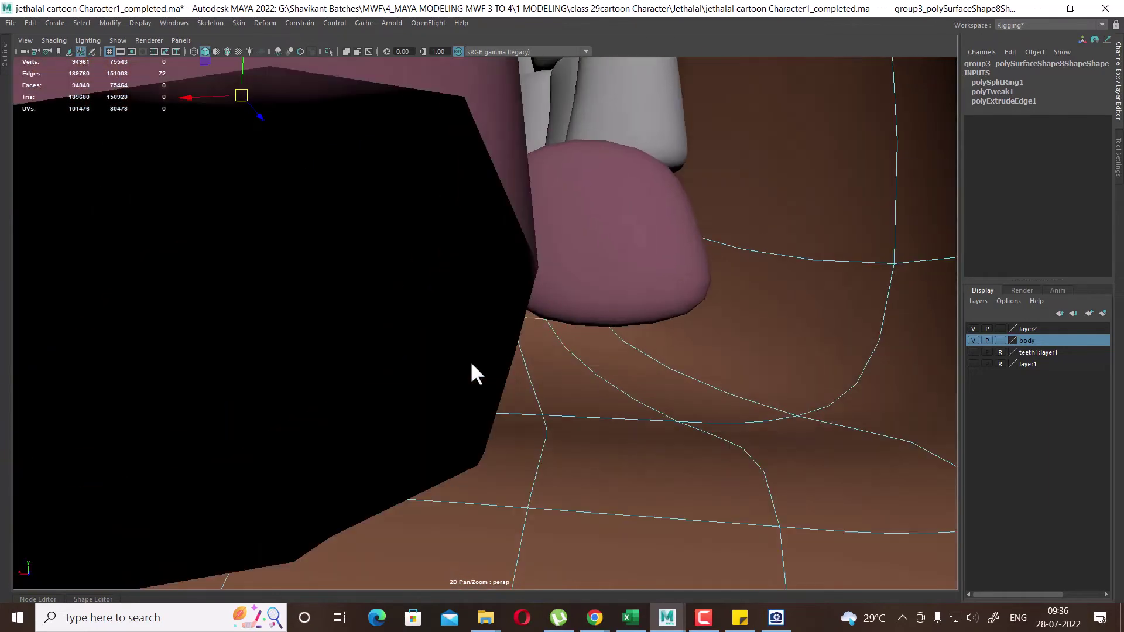
pyautogui.hotkey('ctrl', 'z')
pyautogui.hotkey('ctrl', 'z')
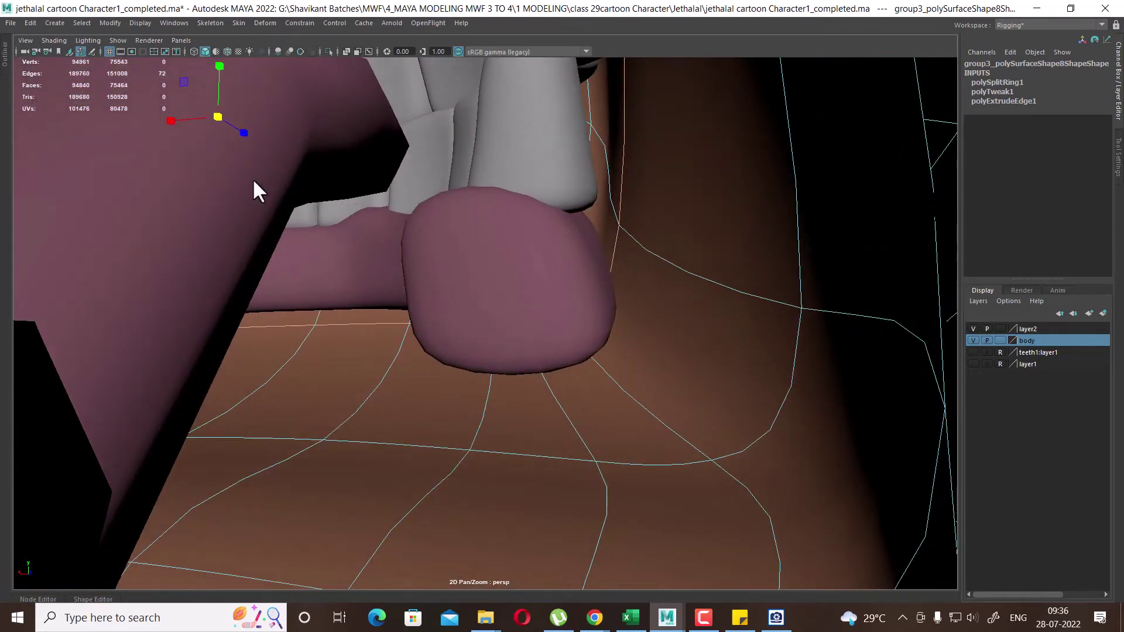
pyautogui.hotkey('ctrl', 'z')
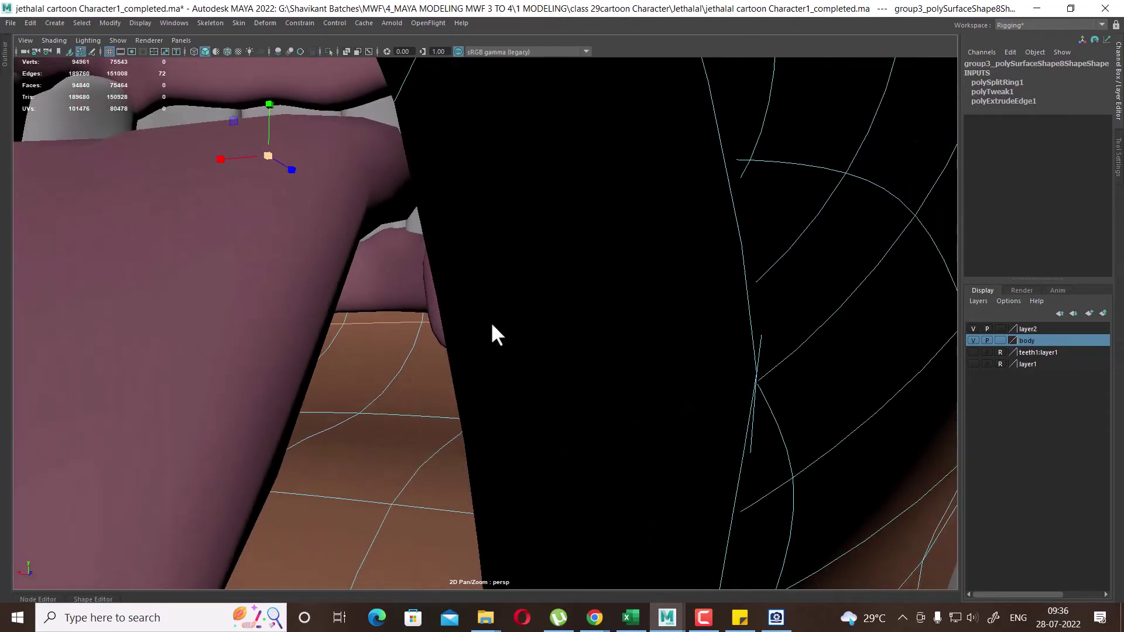
pyautogui.hotkey('ctrl', 'z')
pyautogui.hotkey('ctrl', 'z')
pyautogui.hotkey('ctrl', 'z')
pyautogui.hotkey('ctrl', 'z')
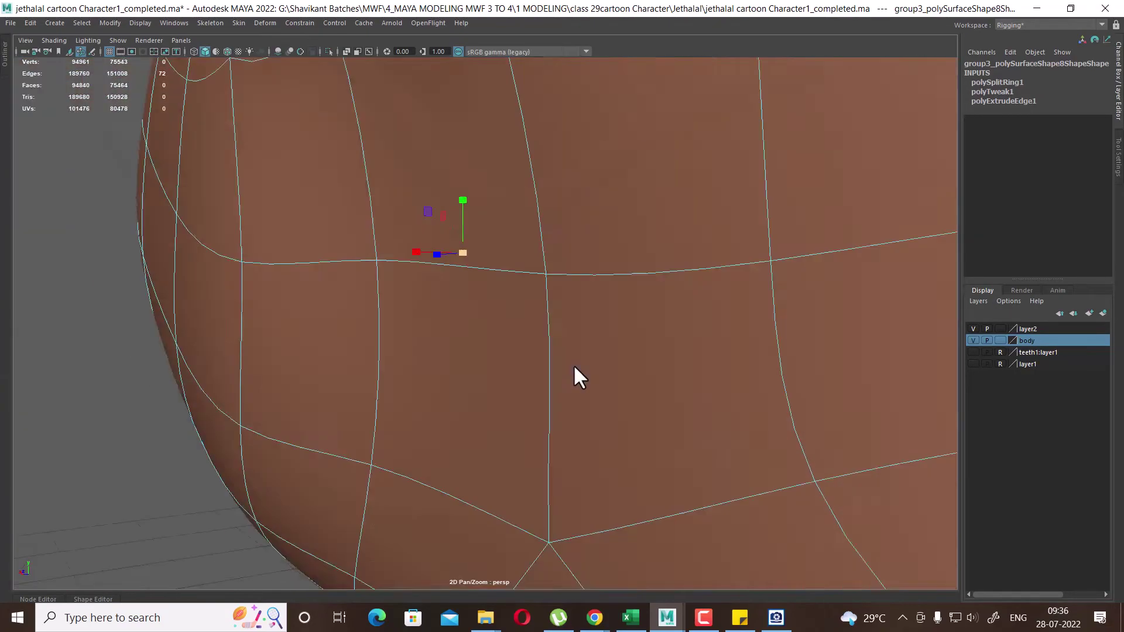
pyautogui.hotkey('ctrl', 'z')
pyautogui.hotkey('ctrl', 'z')
# Return the body to object mode, orbit the head and clear the selection
pyautogui.moveTo(630, 269); pyautogui.dragTo(769, 145, button='right')
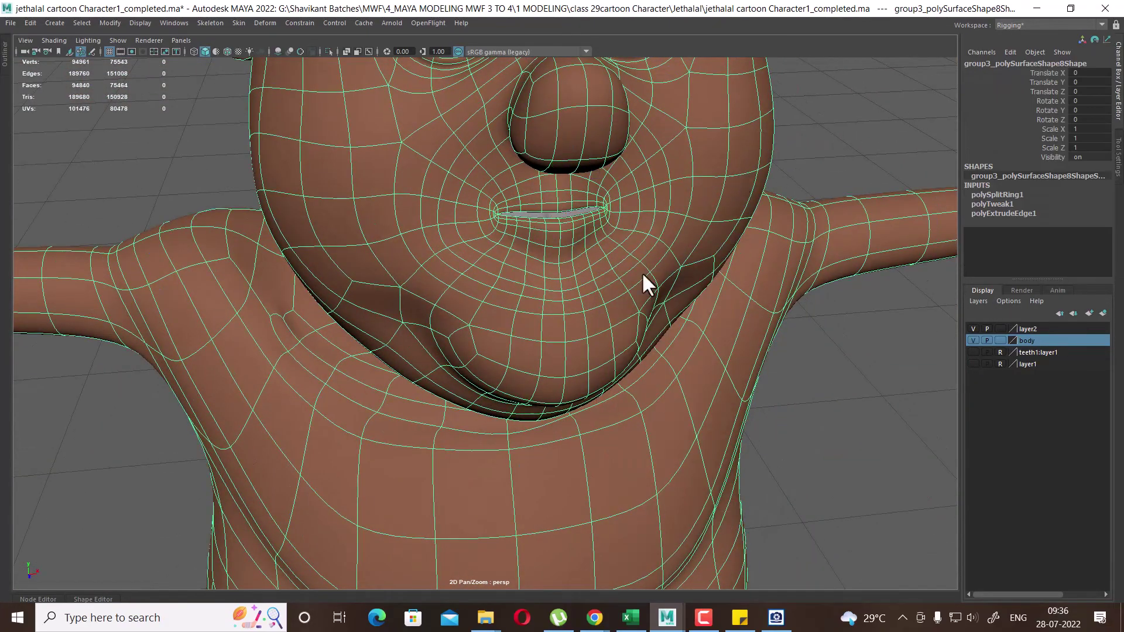
pyautogui.moveTo(642, 272)
pyautogui.keyDown('alt'); pyautogui.mouseDown()
pyautogui.moveTo(606, 251)
pyautogui.moveTo(572, 282)
pyautogui.moveTo(552, 254)
pyautogui.mouseUp(); pyautogui.keyUp('alt')
pyautogui.keyDown('alt'); pyautogui.moveTo(553, 254); pyautogui.dragTo(795, 346, button='right'); pyautogui.keyUp('alt')
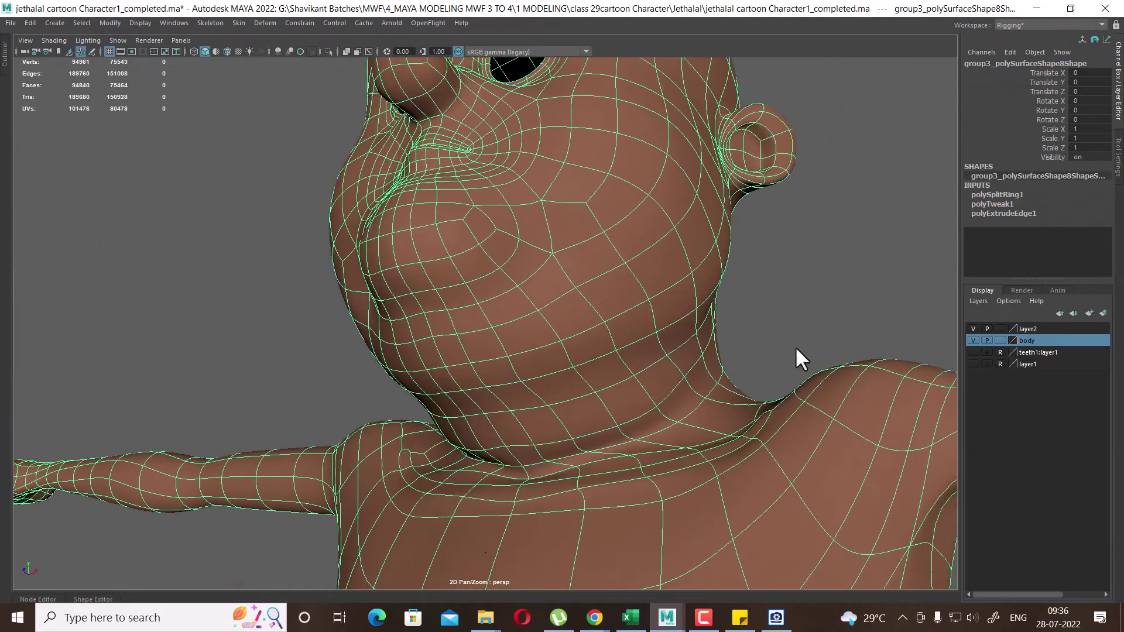
pyautogui.click(795, 346)
pyautogui.scroll(5, 605, 417)
pyautogui.scroll(-5, 605, 417)
pyautogui.moveTo(539, 383)
pyautogui.keyDown('alt'); pyautogui.mouseDown()
pyautogui.moveTo(609, 390)
pyautogui.moveTo(518, 324)
pyautogui.mouseUp(); pyautogui.keyUp('alt')
pyautogui.click(518, 324)
pyautogui.moveTo(447, 355)
pyautogui.keyDown('alt'); pyautogui.mouseDown()
pyautogui.moveTo(581, 357)
pyautogui.moveTo(652, 342)
pyautogui.moveTo(479, 350)
pyautogui.mouseUp(); pyautogui.keyUp('alt')
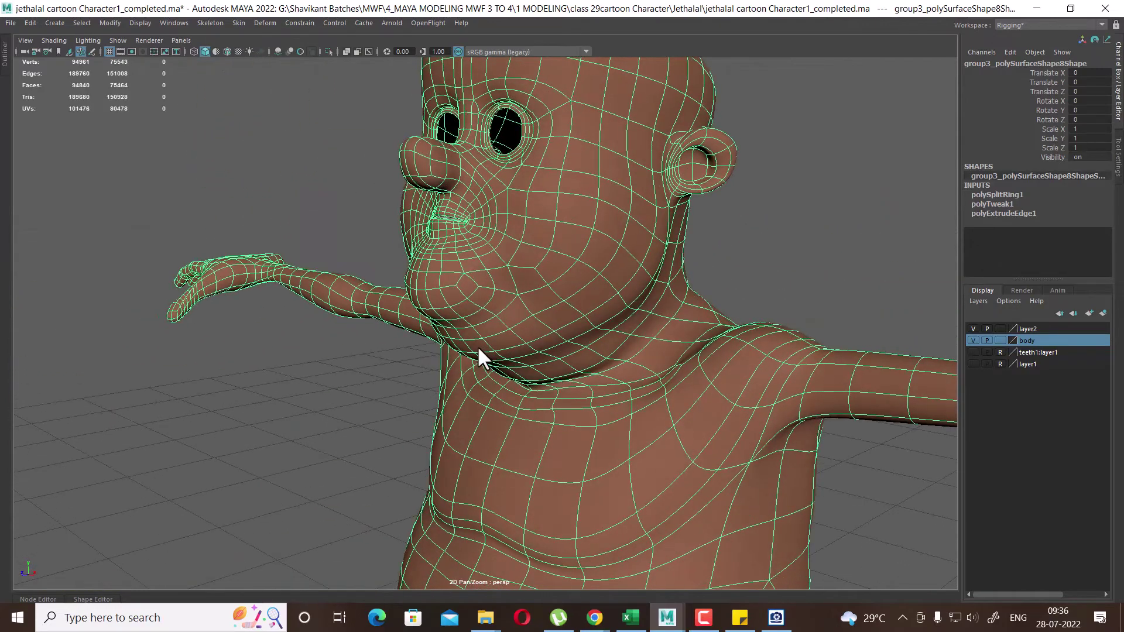
pyautogui.click(751, 248)
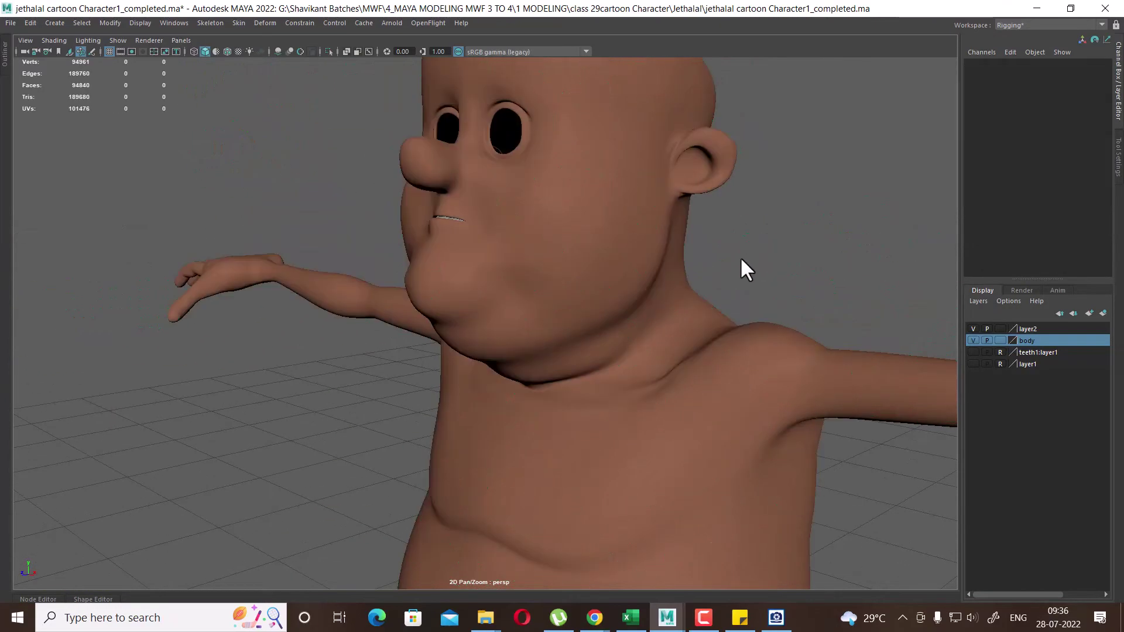
# Show all hidden objects to reveal the clothes, checking the shirt at the neck
pyautogui.click(139, 23)
pyautogui.moveTo(158, 96)
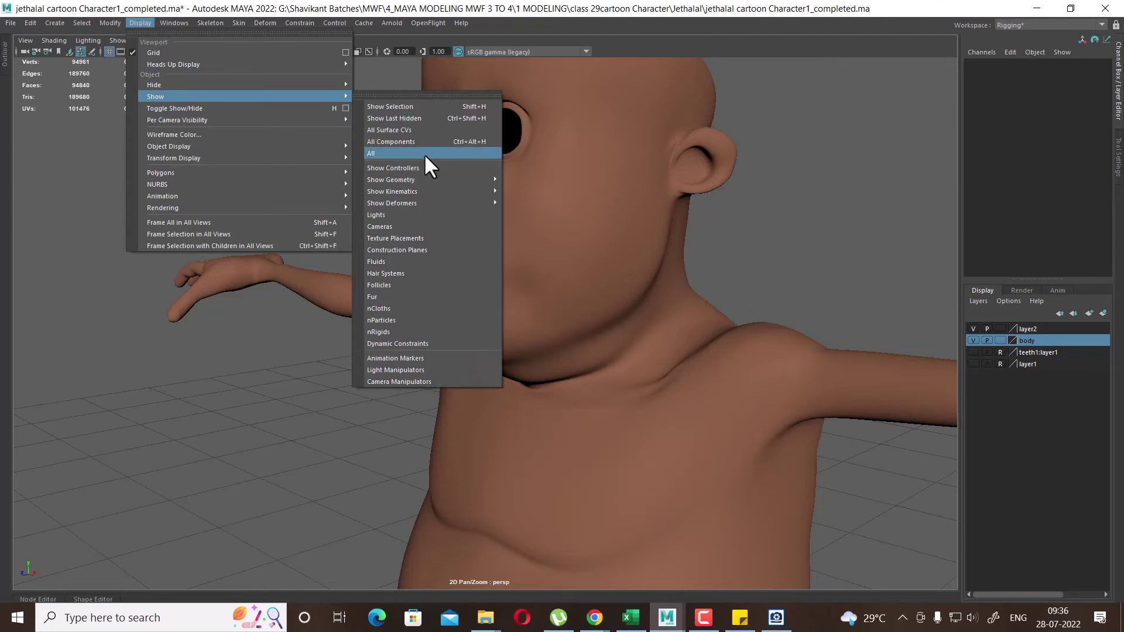
pyautogui.click(423, 153)
pyautogui.moveTo(412, 163)
pyautogui.keyDown('alt'); pyautogui.mouseDown()
pyautogui.moveTo(594, 238)
pyautogui.moveTo(570, 289)
pyautogui.moveTo(635, 304)
pyautogui.moveTo(567, 354)
pyautogui.moveTo(524, 473)
pyautogui.mouseUp(); pyautogui.keyUp('alt')
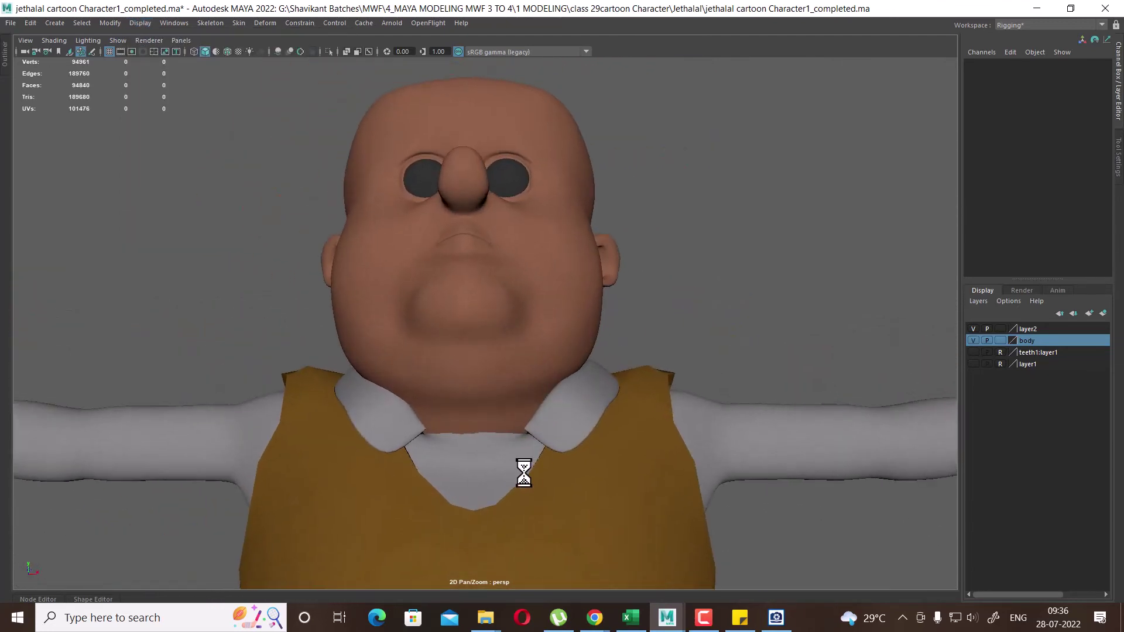
pyautogui.click(523, 473)
pyautogui.moveTo(649, 392)
pyautogui.keyDown('alt'); pyautogui.mouseDown()
pyautogui.moveTo(575, 376)
pyautogui.moveTo(556, 388)
pyautogui.moveTo(640, 306)
pyautogui.moveTo(579, 283)
pyautogui.moveTo(667, 351)
pyautogui.mouseUp(); pyautogui.keyUp('alt')
pyautogui.click(688, 393)
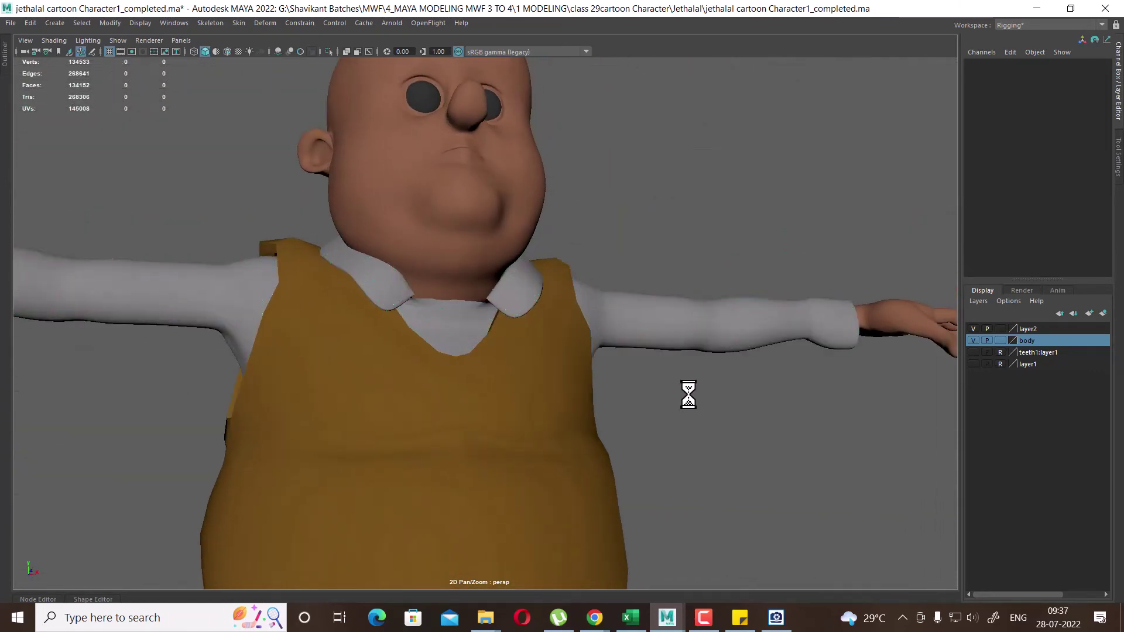
# Orbit to a full-body view, then zoom in and select the head mesh
pyautogui.keyDown('alt'); pyautogui.moveTo(689, 394); pyautogui.dragTo(556, 381, button='right'); pyautogui.keyUp('alt')
pyautogui.keyDown('alt'); pyautogui.moveTo(557, 381); pyautogui.dragTo(524, 384); pyautogui.keyUp('alt')
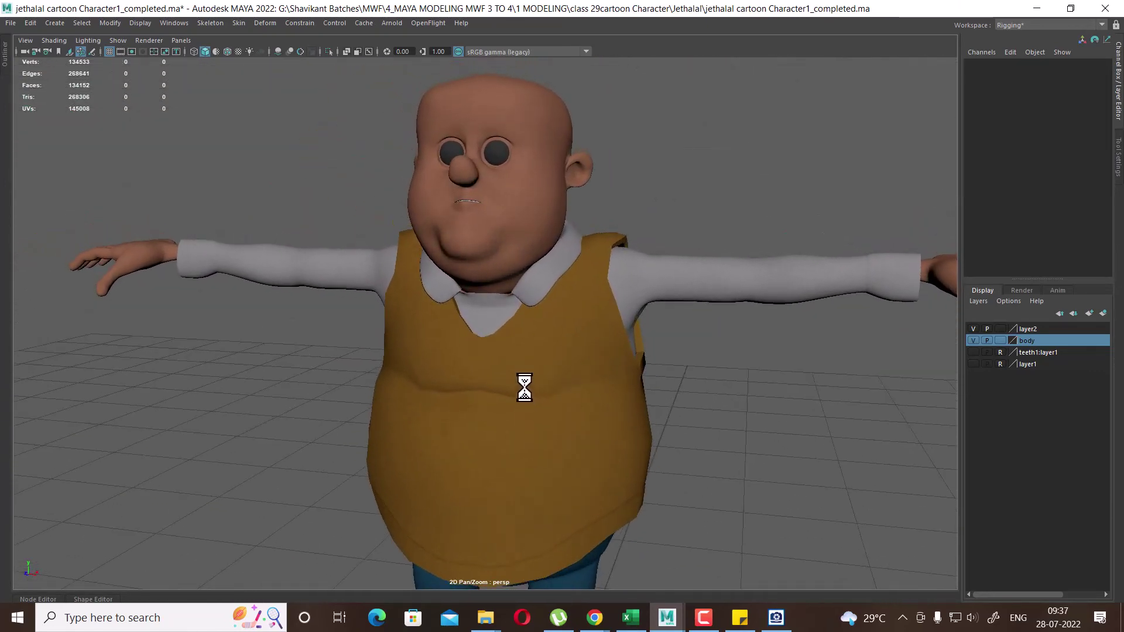
pyautogui.moveTo(524, 387)
pyautogui.keyDown('alt'); pyautogui.mouseDown(button='right')
pyautogui.moveTo(361, 276)
pyautogui.moveTo(447, 281)
pyautogui.moveTo(537, 336)
pyautogui.mouseUp(button='right'); pyautogui.keyUp('alt')
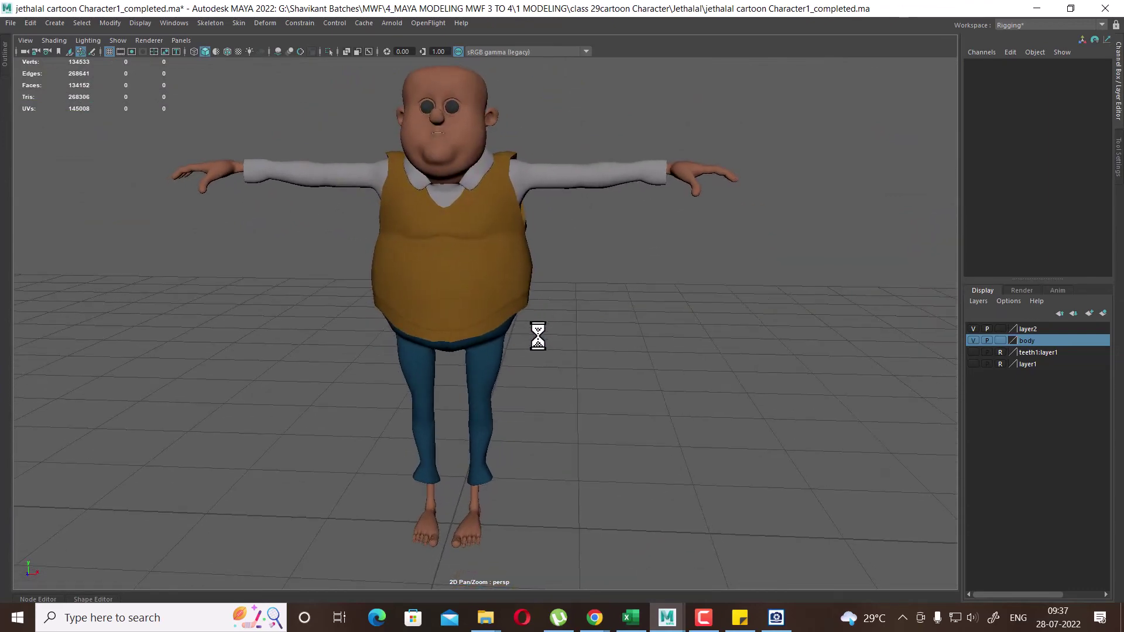
pyautogui.keyDown('alt'); pyautogui.moveTo(538, 335); pyautogui.dragTo(577, 333); pyautogui.keyUp('alt')
pyautogui.keyDown('alt'); pyautogui.moveTo(451, 290); pyautogui.dragTo(758, 381, button='right'); pyautogui.keyUp('alt')
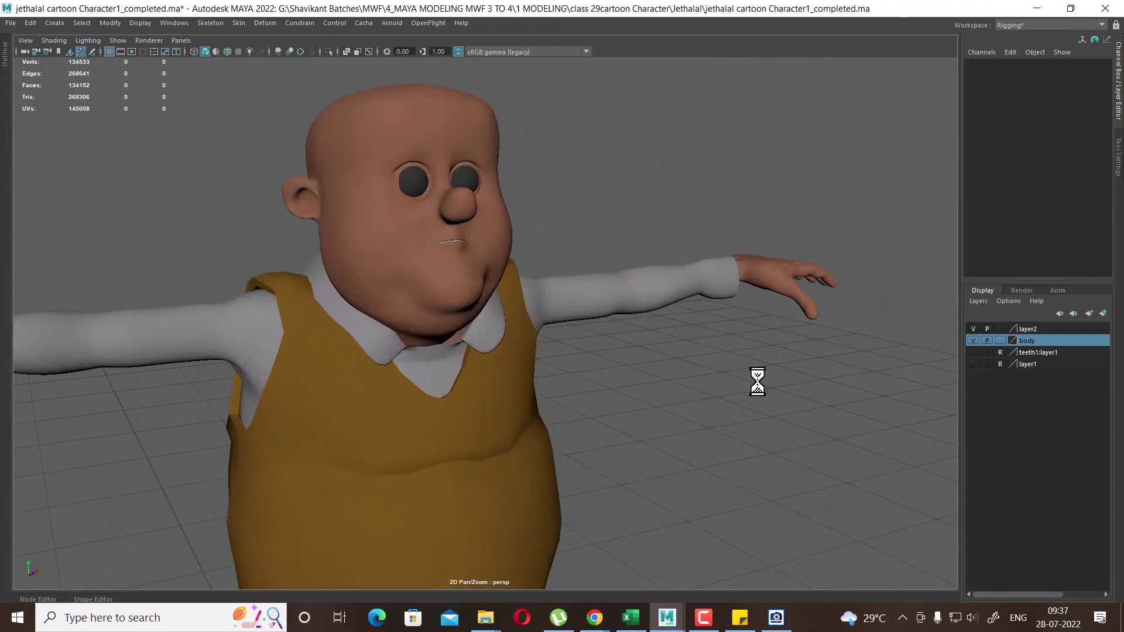
pyautogui.keyDown('alt'); pyautogui.moveTo(757, 381); pyautogui.dragTo(507, 261); pyautogui.keyUp('alt')
pyautogui.keyDown('alt'); pyautogui.moveTo(507, 261); pyautogui.dragTo(436, 346, button='right'); pyautogui.keyUp('alt')
pyautogui.click(450, 325)
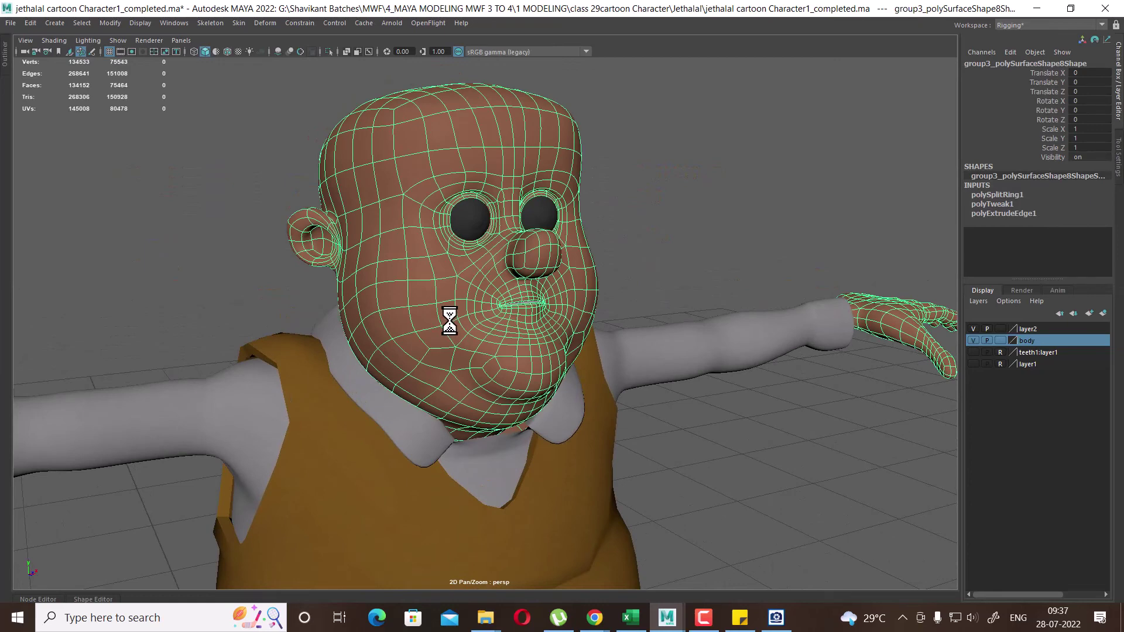
# Hide the head mesh to expose teeth and tongue, then render the frame in Arnold
pyautogui.hotkey('ctrl', 'h')
pyautogui.moveTo(447, 321)
pyautogui.keyDown('alt'); pyautogui.mouseDown()
pyautogui.moveTo(781, 342)
pyautogui.moveTo(637, 314)
pyautogui.moveTo(462, 334)
pyautogui.moveTo(494, 318)
pyautogui.moveTo(530, 333)
pyautogui.mouseUp(); pyautogui.keyUp('alt')
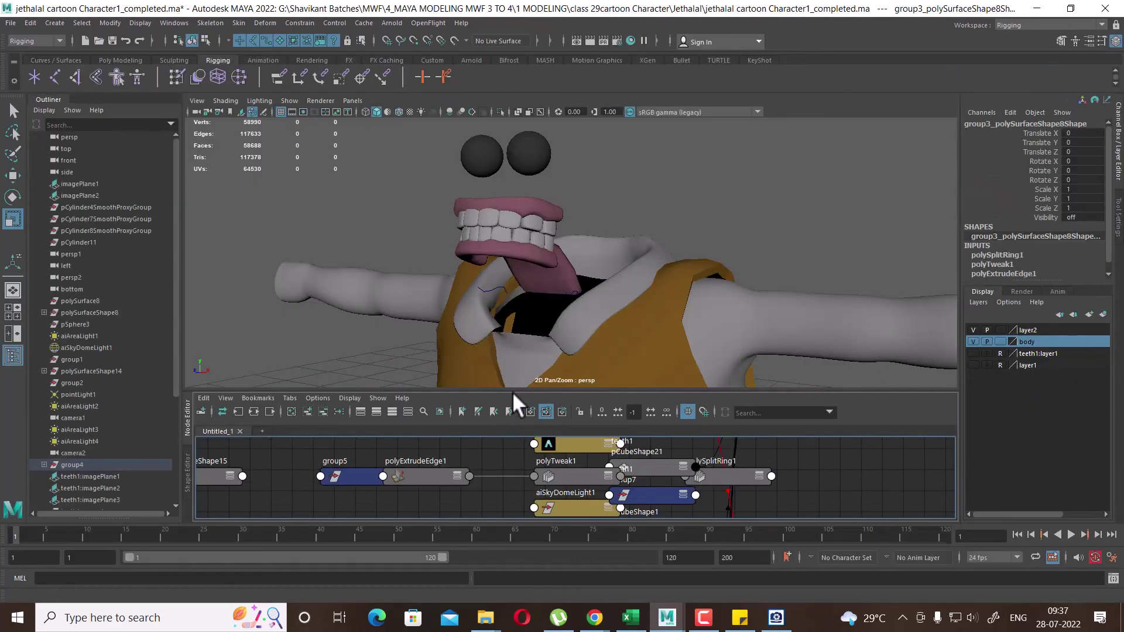
pyautogui.moveTo(512, 388); pyautogui.dragTo(512, 425)
pyautogui.moveTo(526, 351)
pyautogui.keyDown('alt'); pyautogui.mouseDown()
pyautogui.moveTo(632, 290)
pyautogui.moveTo(651, 254)
pyautogui.moveTo(794, 199)
pyautogui.moveTo(708, 231)
pyautogui.moveTo(767, 104)
pyautogui.mouseUp(); pyautogui.keyUp('alt')
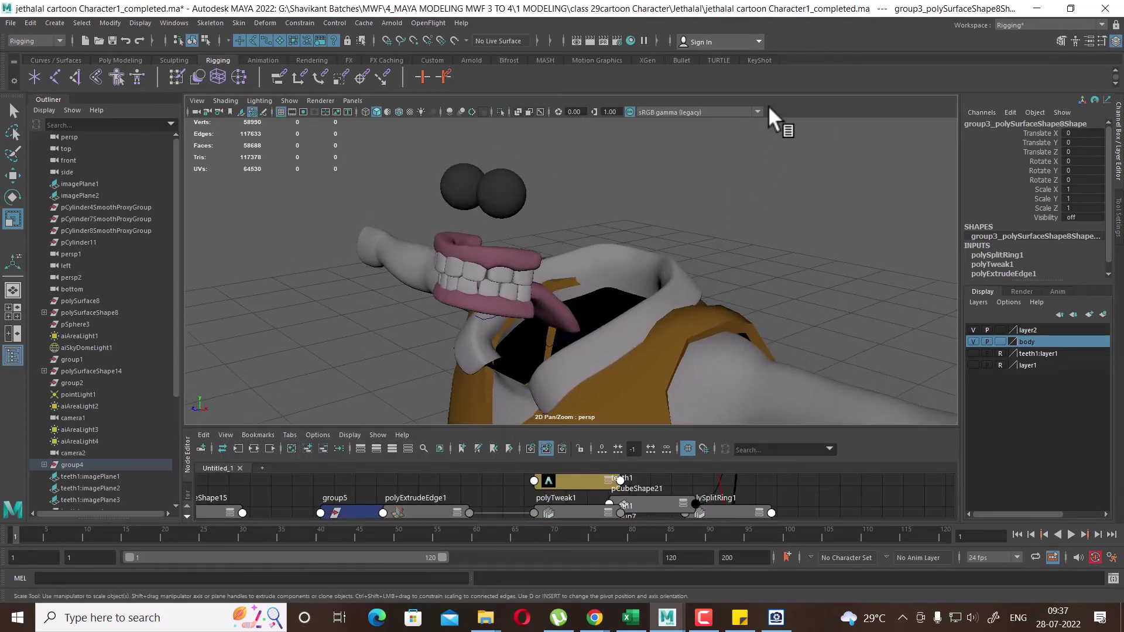
pyautogui.click(590, 41)
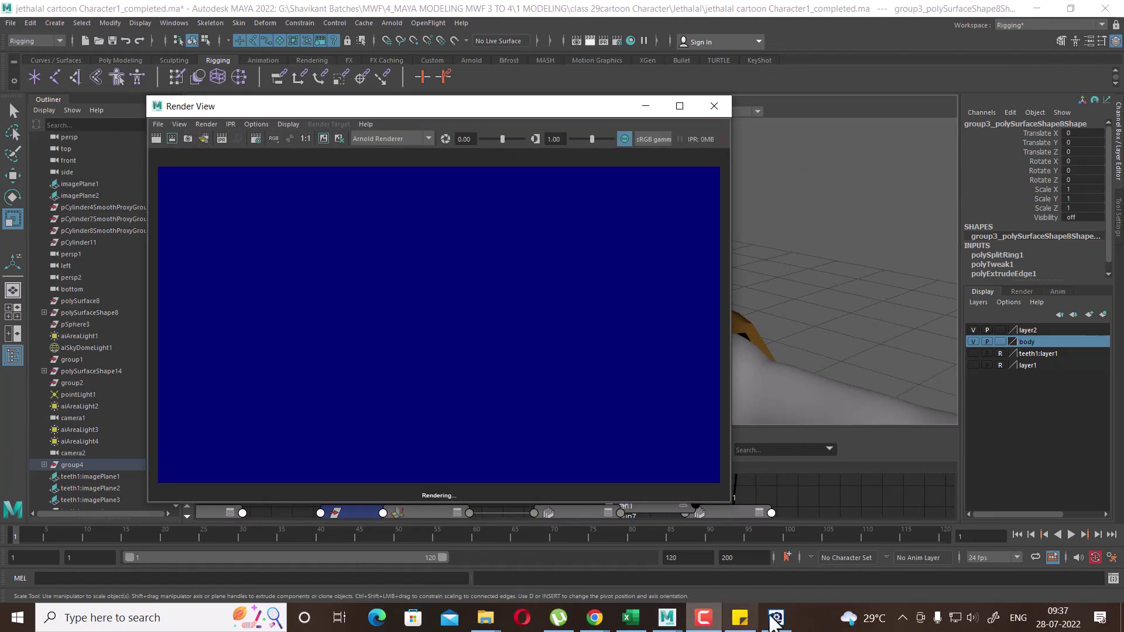